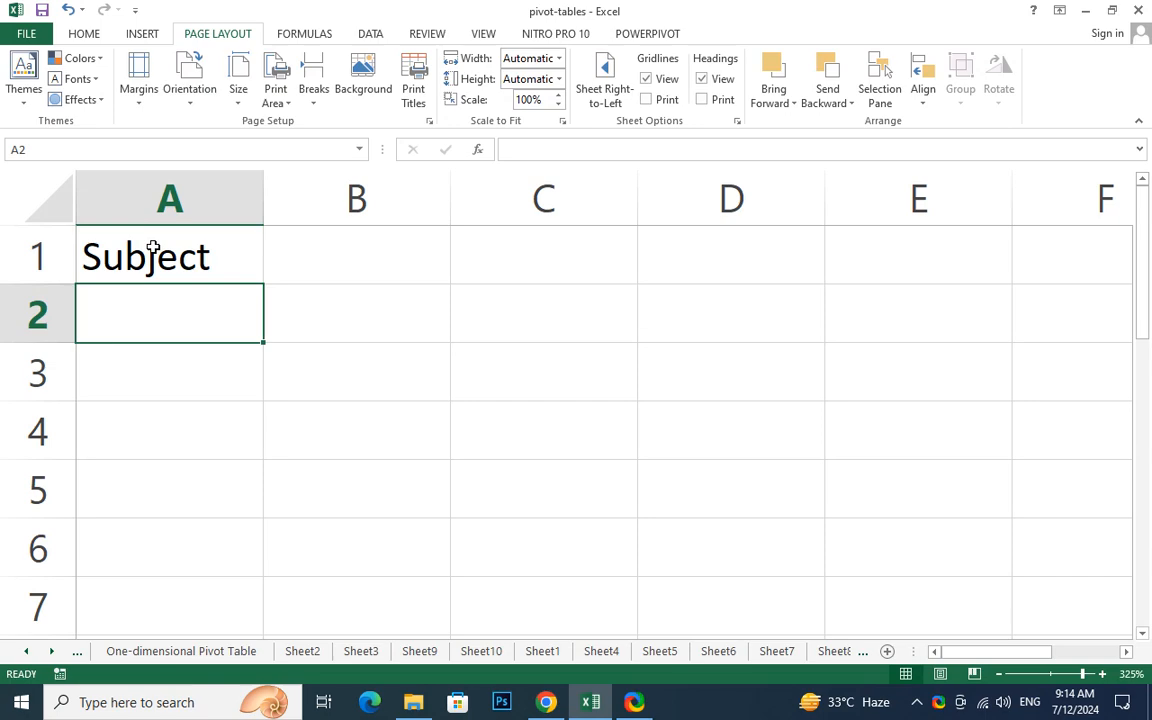
Step: Enter Eng, Math, Sci, Urdu and total in cells A2 to A6 under the Subject heading
text(Eng)
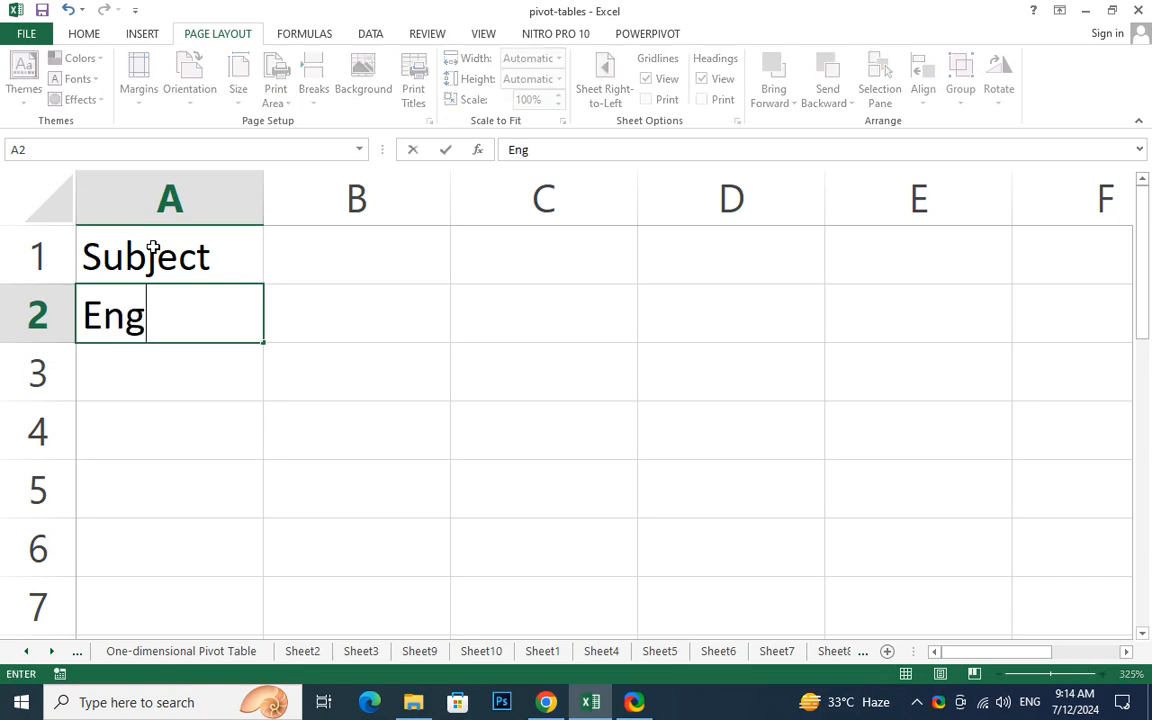
key(Return)
text(Math)
key(Return)
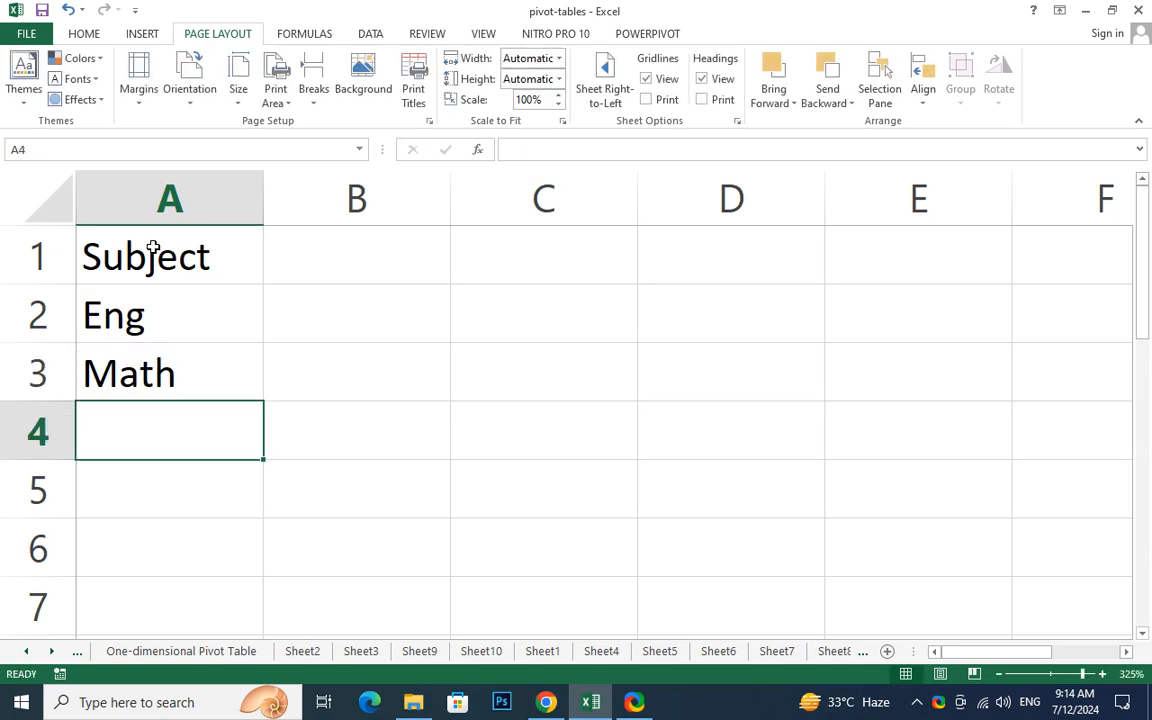
text(Sci)
key(Return)
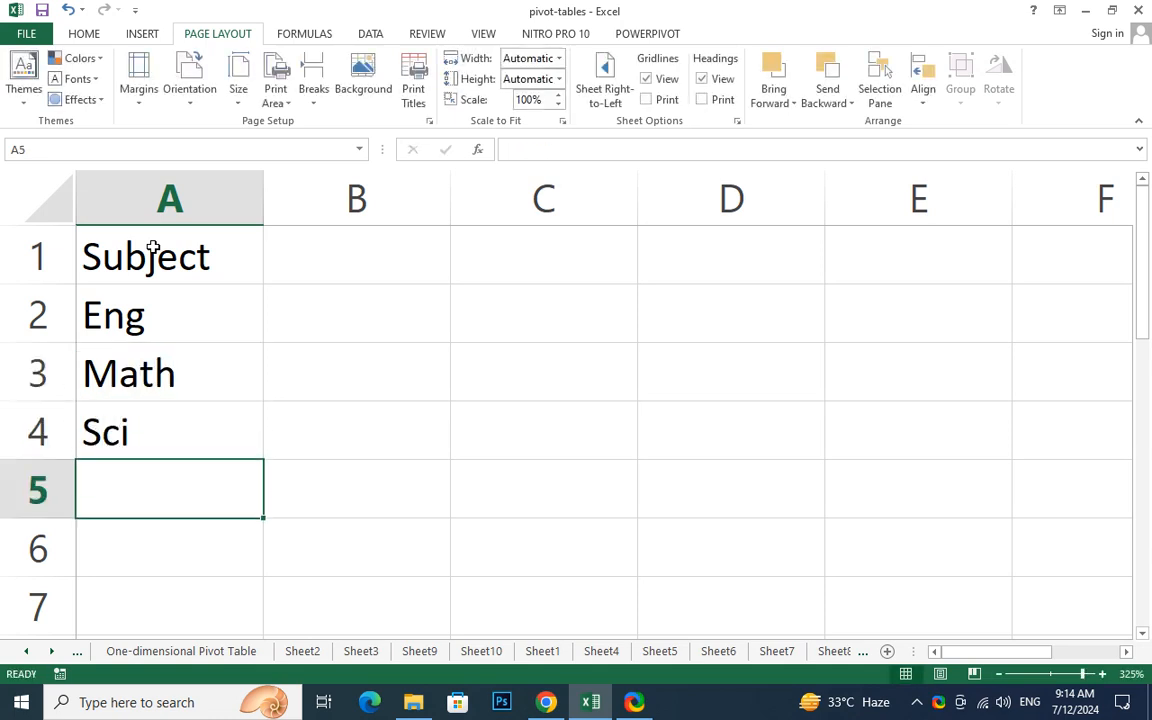
text(Urd)
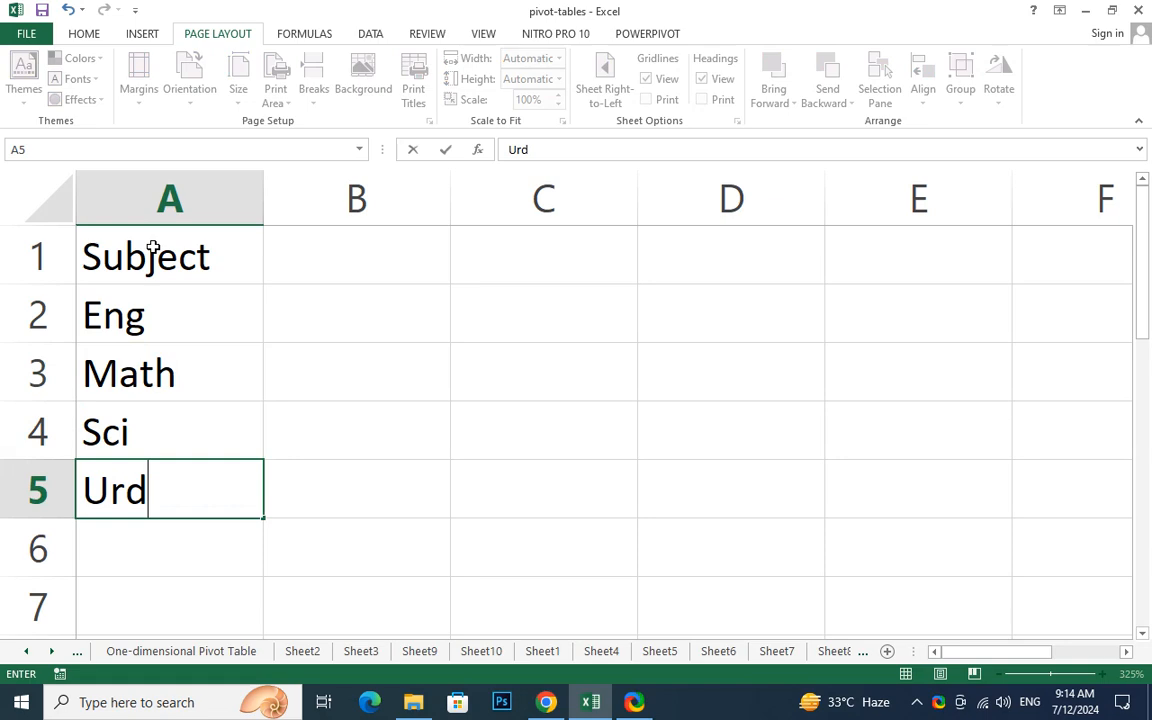
text(u)
key(Return)
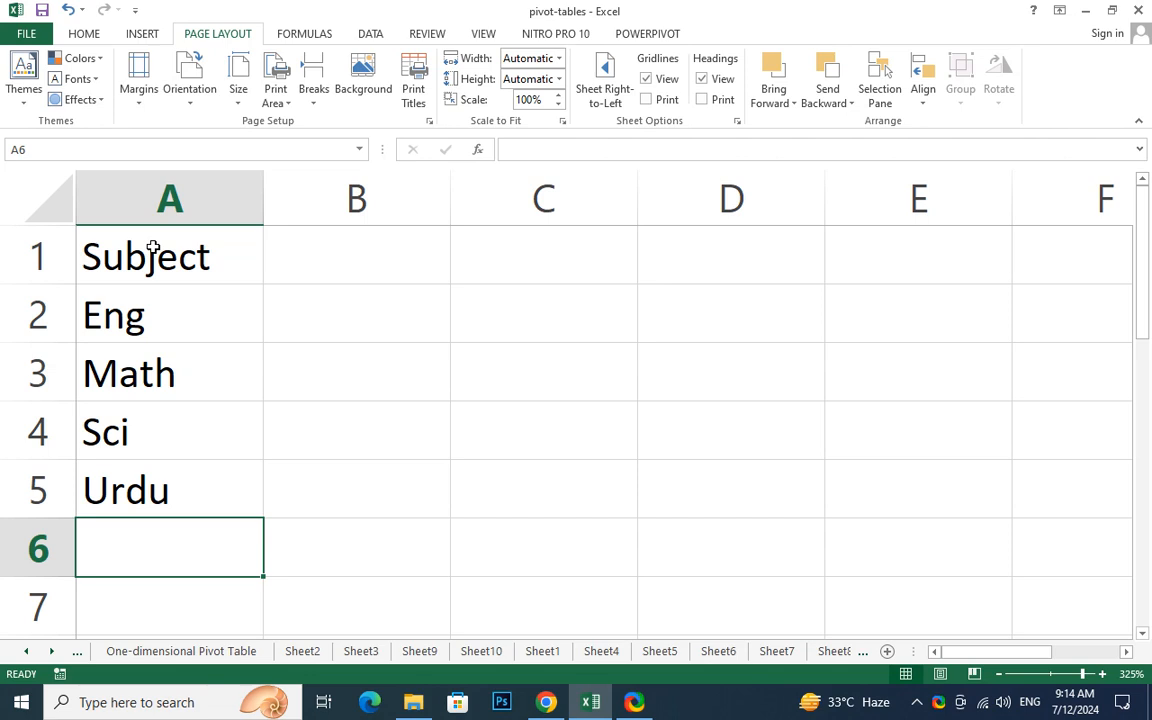
text(total)
key(Tab)
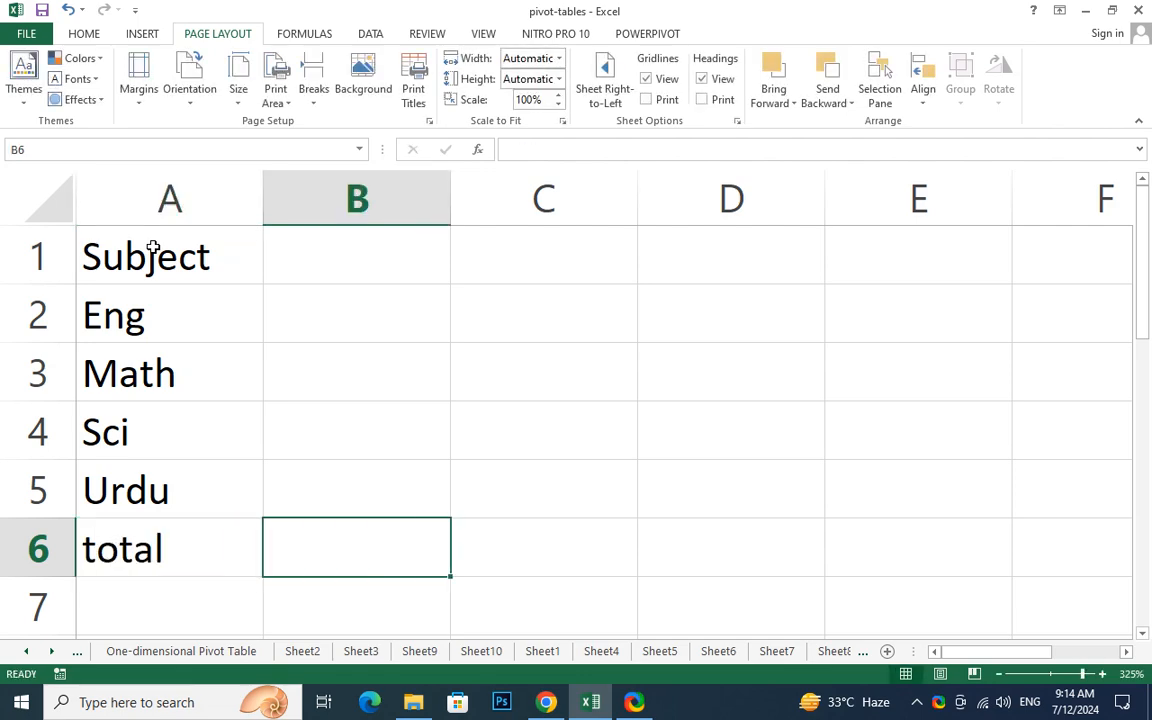
click(345, 258)
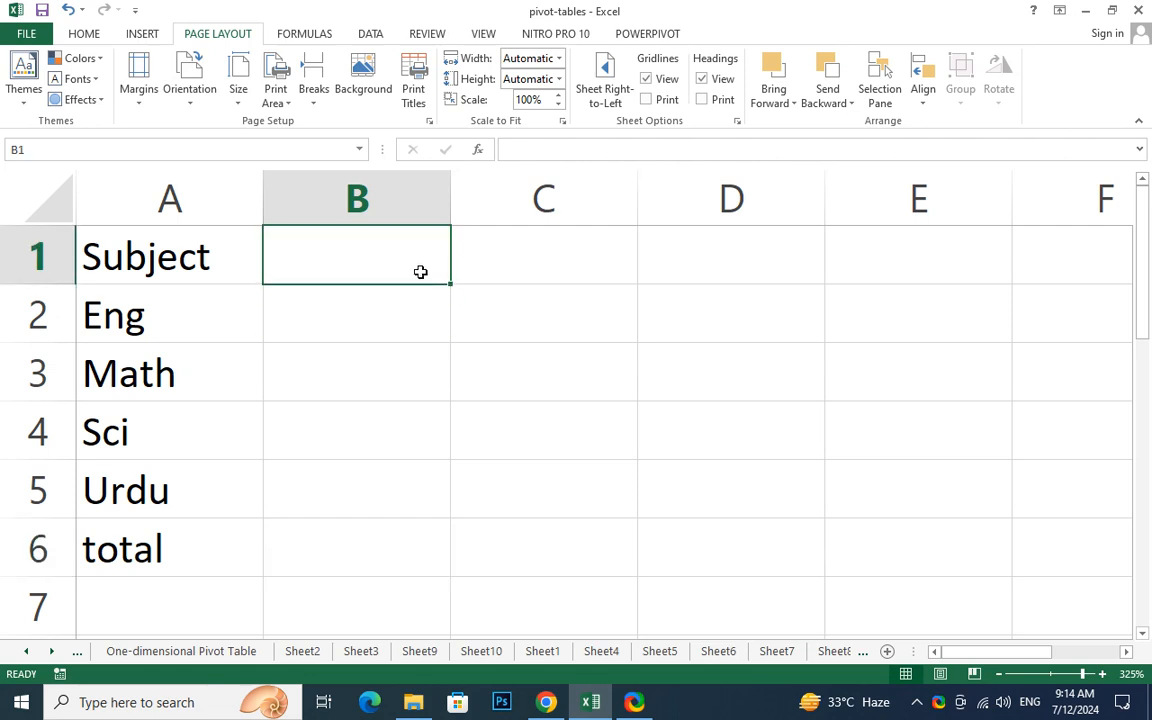
click(134, 264)
click(124, 302)
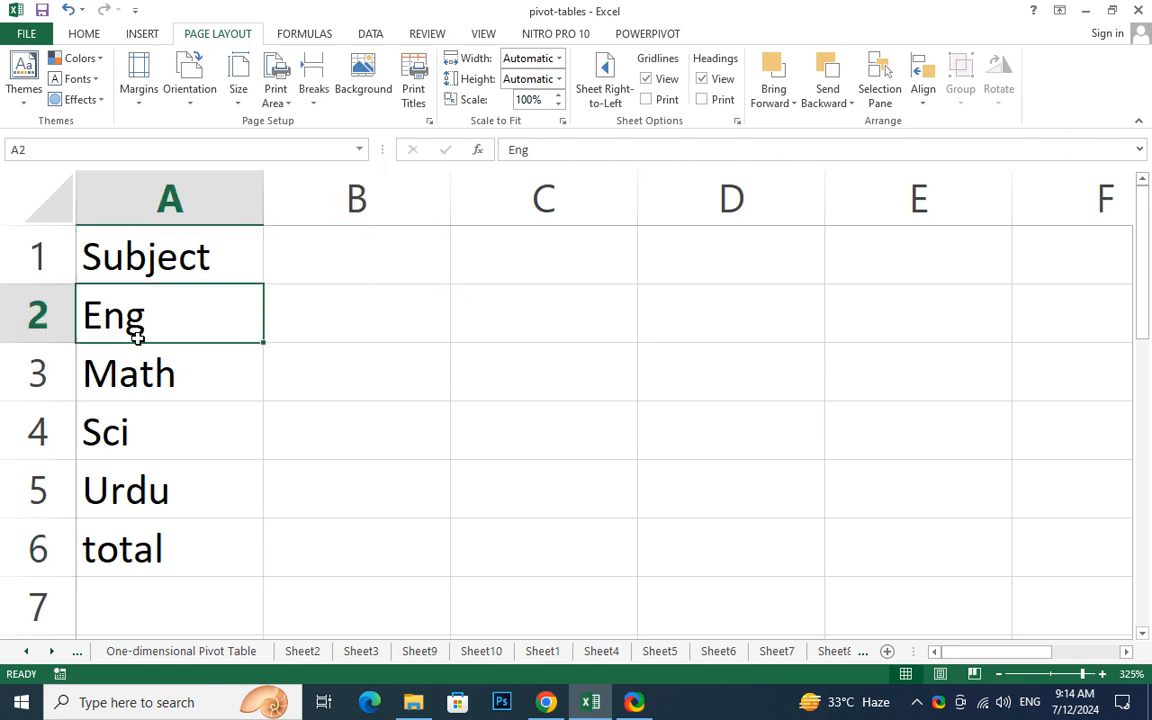
click(140, 370)
click(161, 434)
click(172, 497)
Step: Start Goal Seek and choose the empty total cell B6 as the cell to set
drag(380, 324, 386, 498)
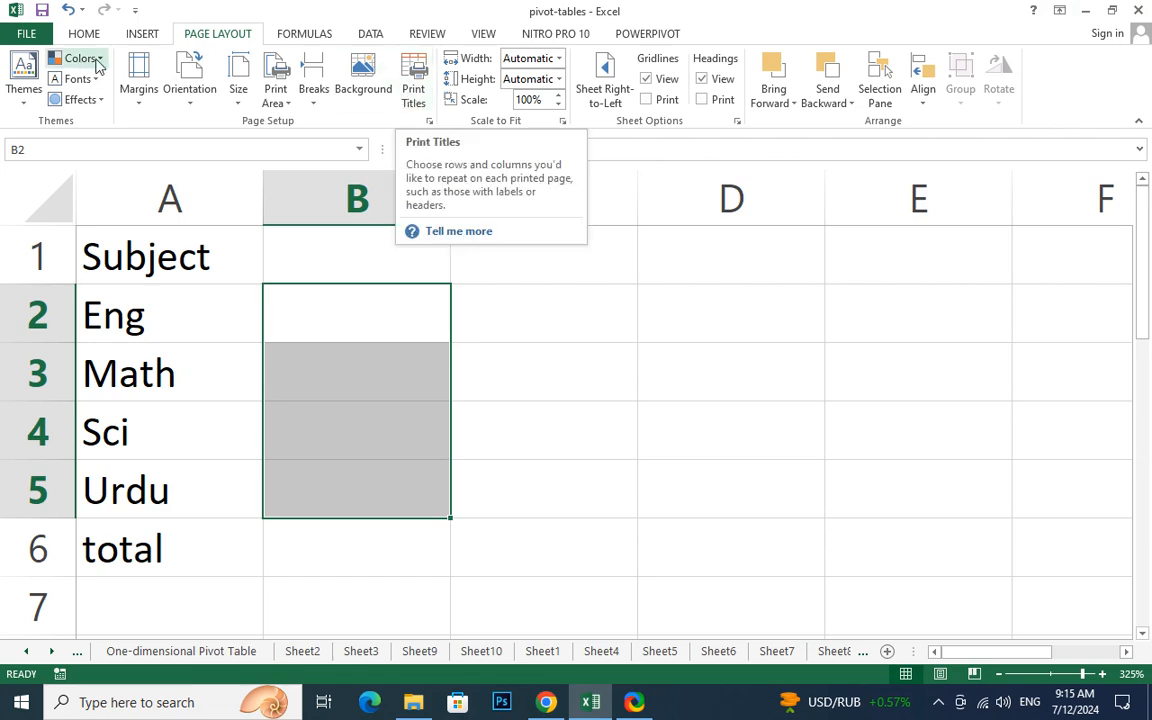
click(312, 35)
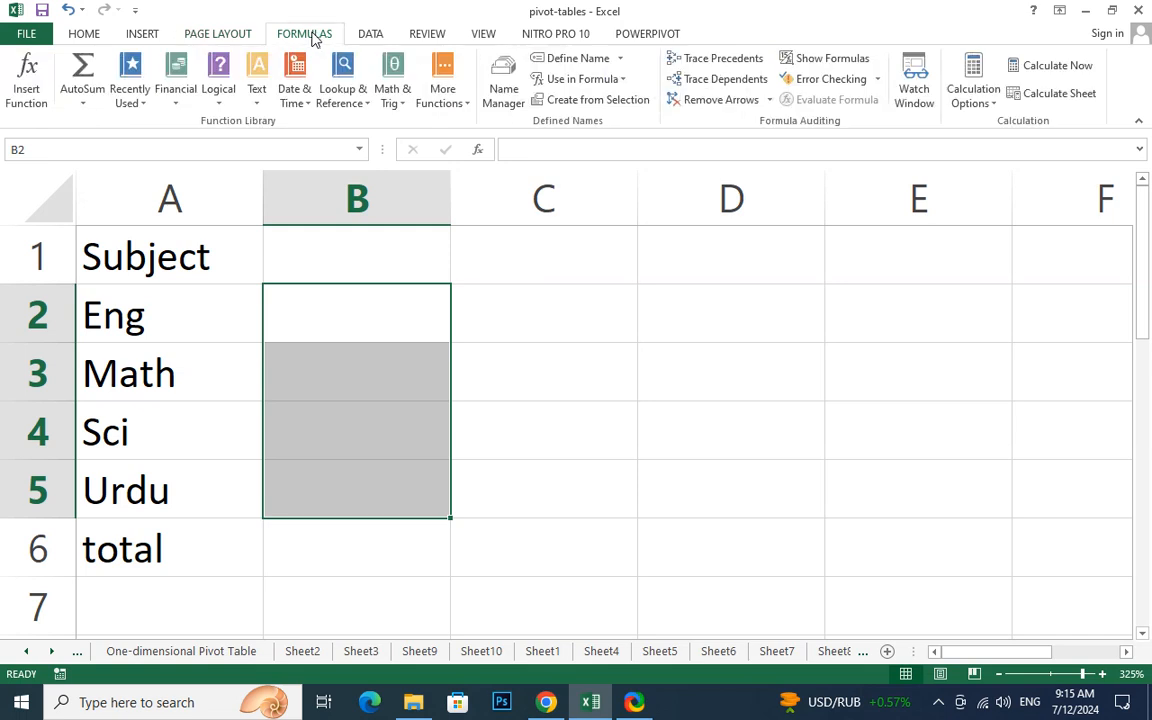
click(369, 36)
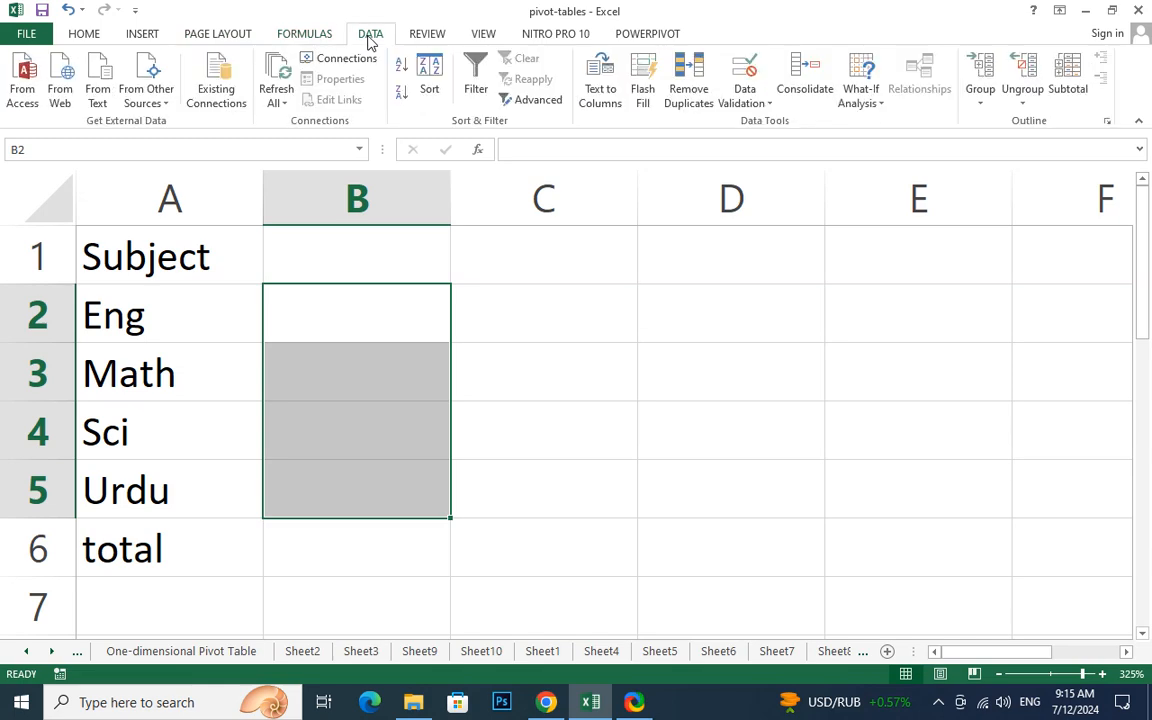
click(882, 104)
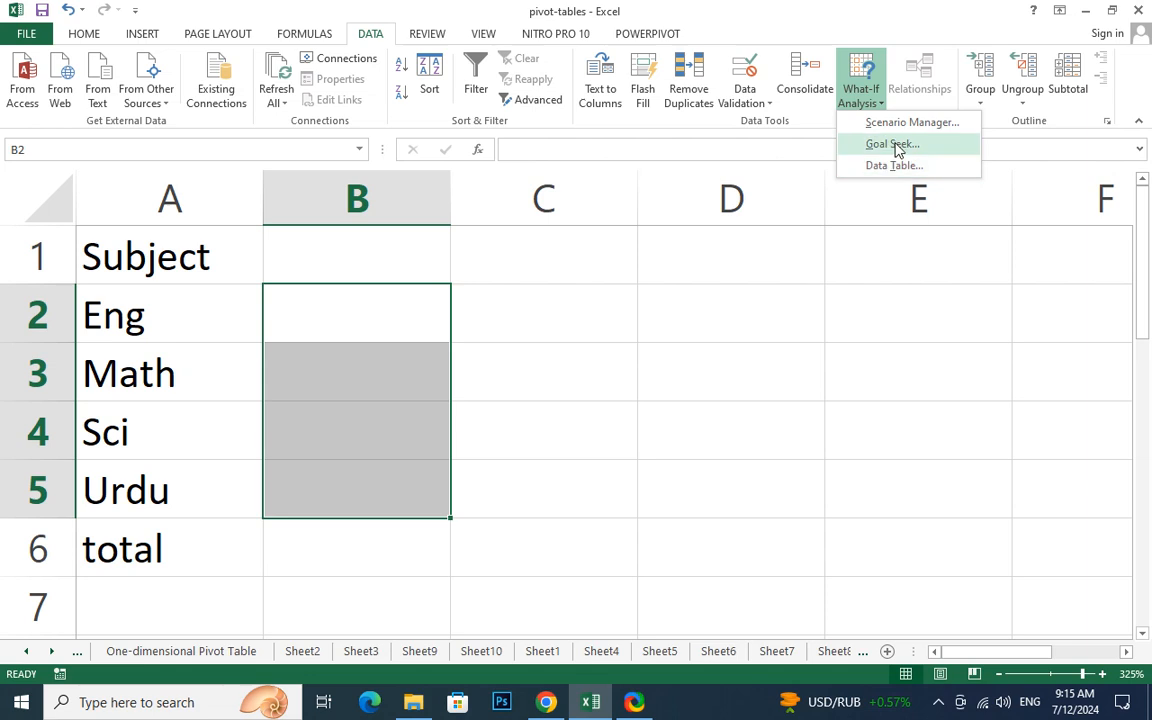
click(893, 145)
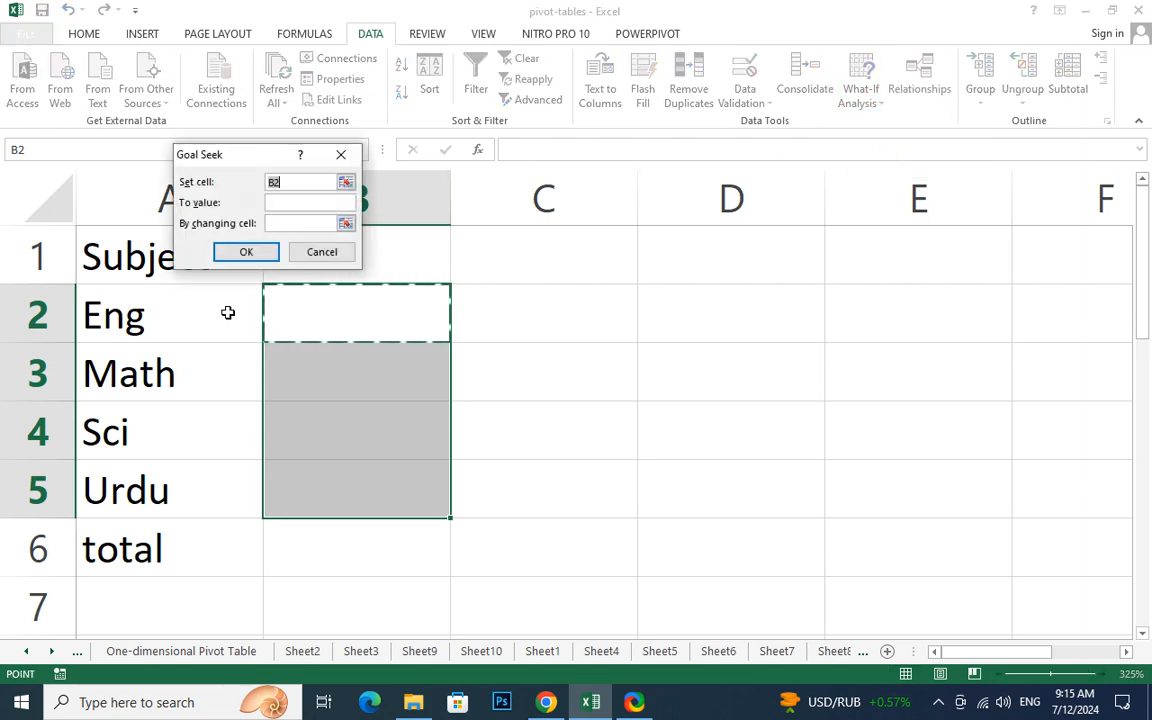
drag(365, 316, 362, 466)
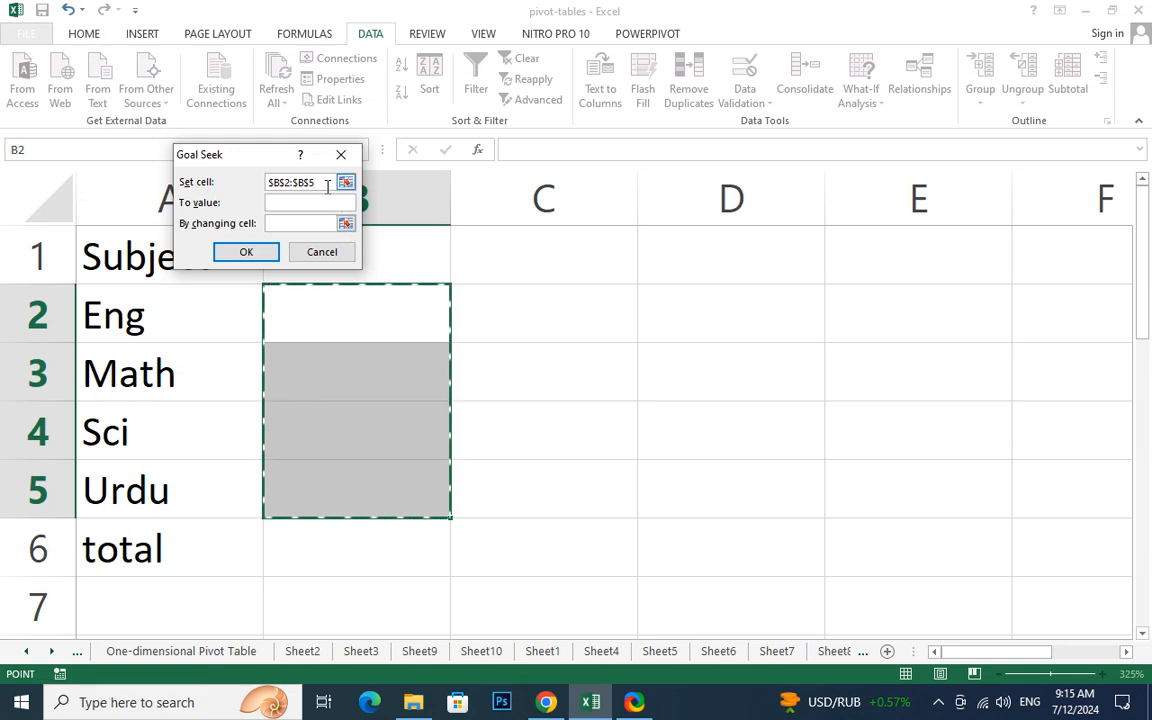
drag(327, 187, 260, 182)
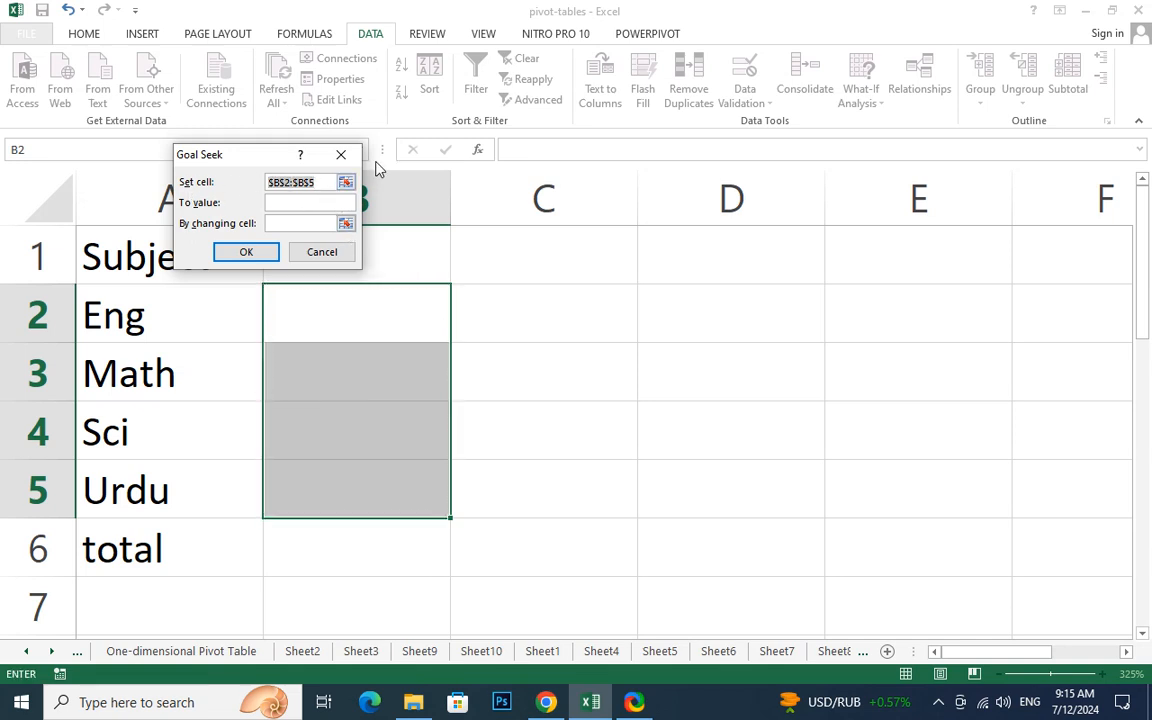
key(BackSpace)
click(386, 552)
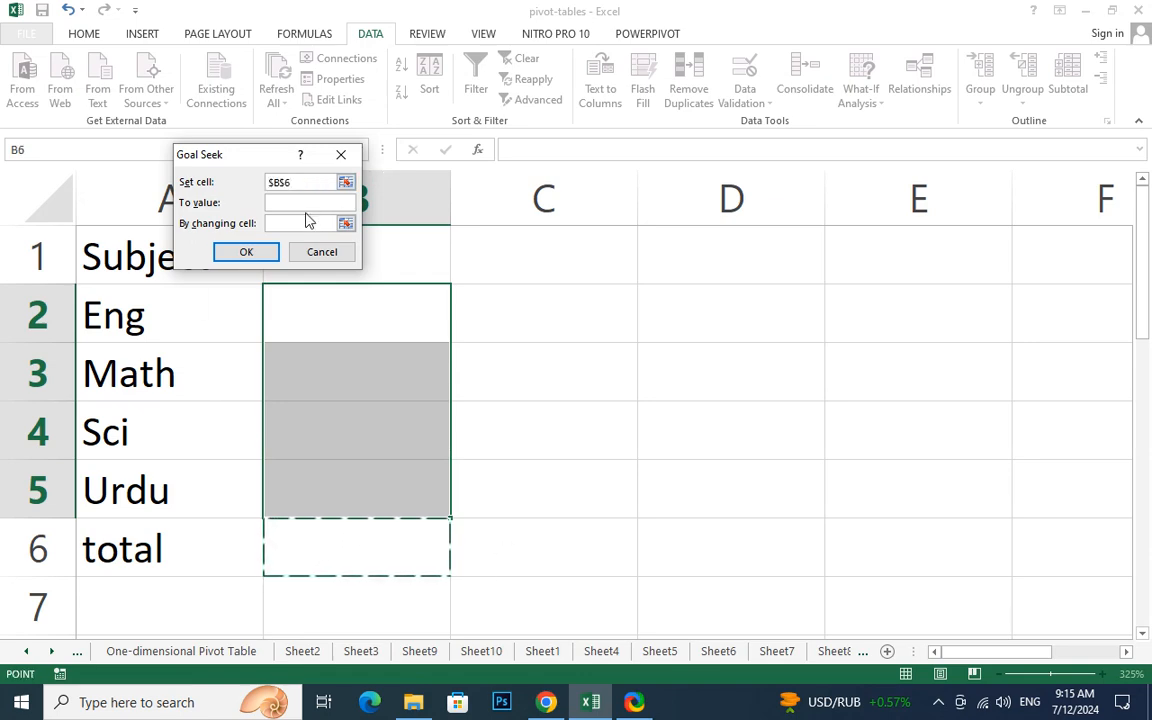
Step: Try to run Goal Seek to the value 320 by changing cells B2:B5
click(299, 205)
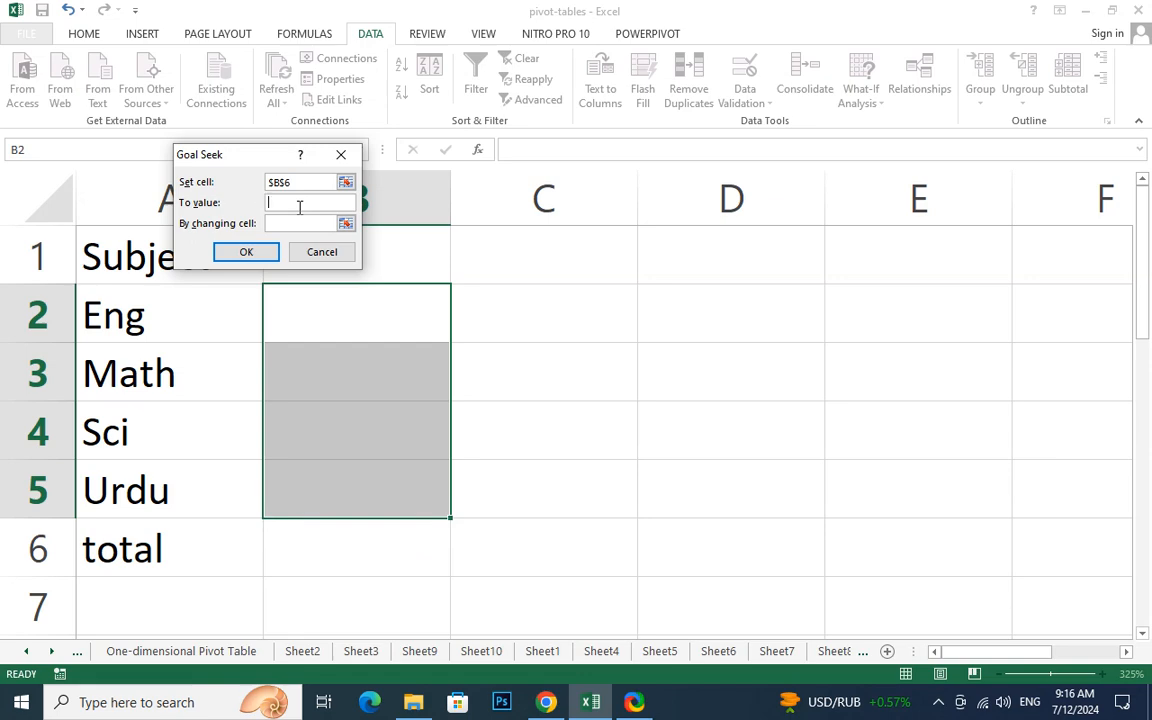
text(320)
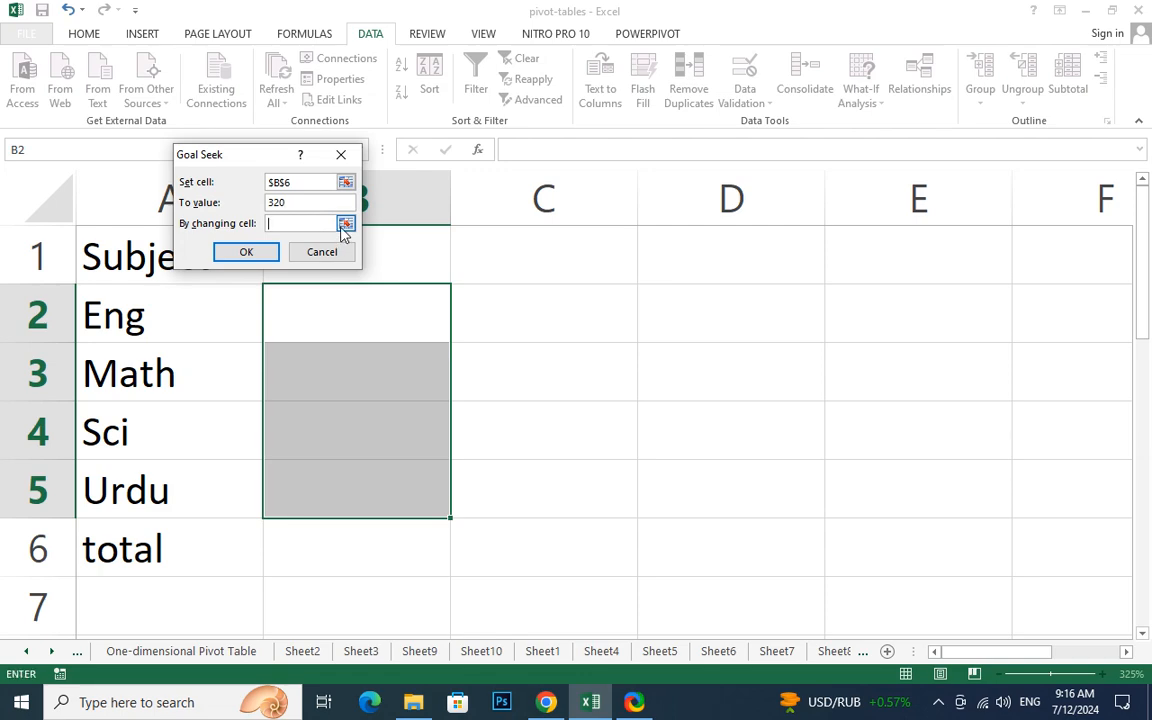
click(345, 224)
drag(350, 303, 362, 486)
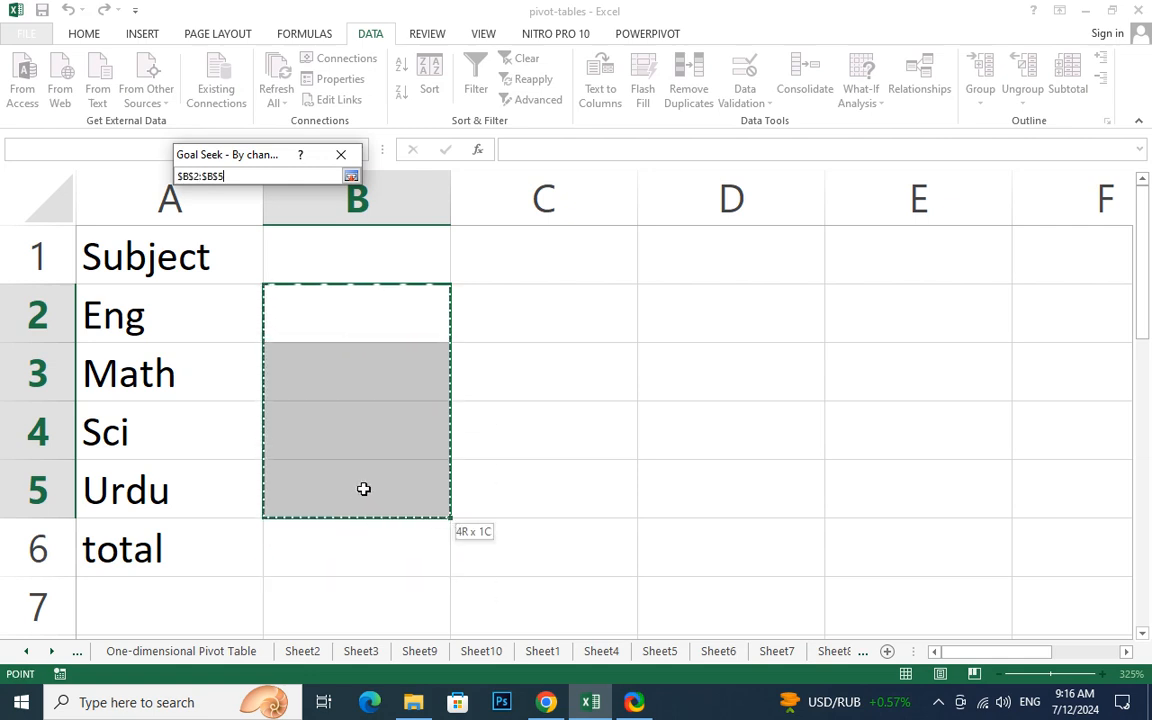
click(351, 176)
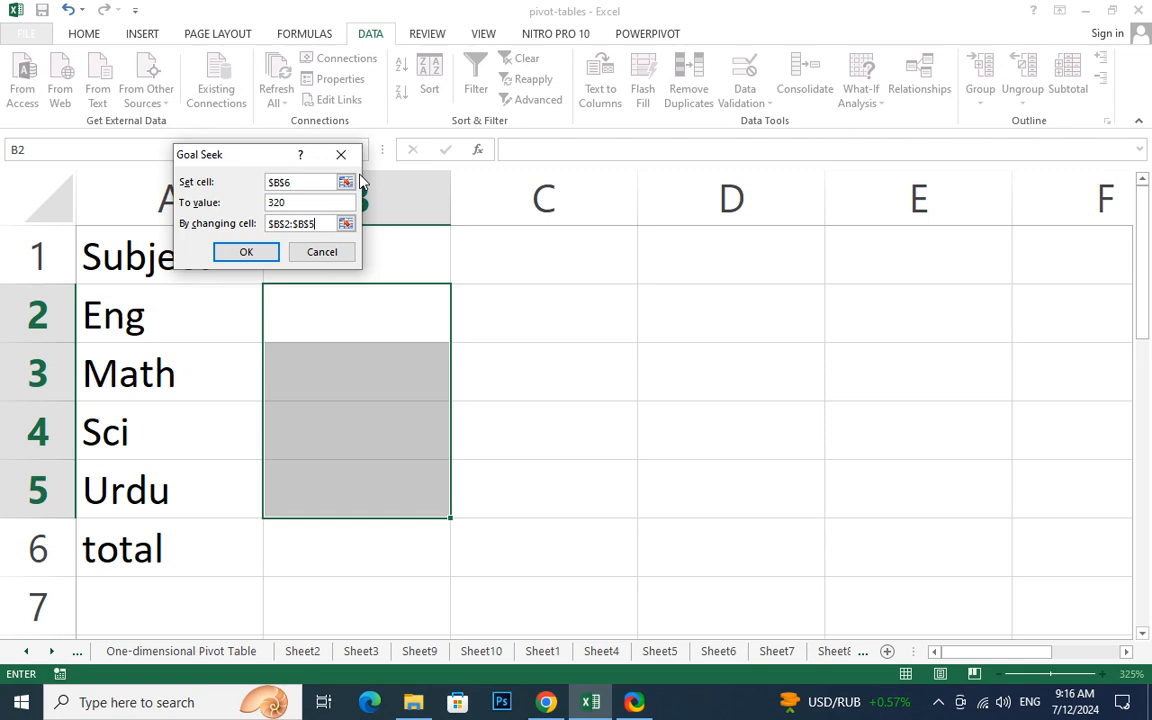
click(244, 256)
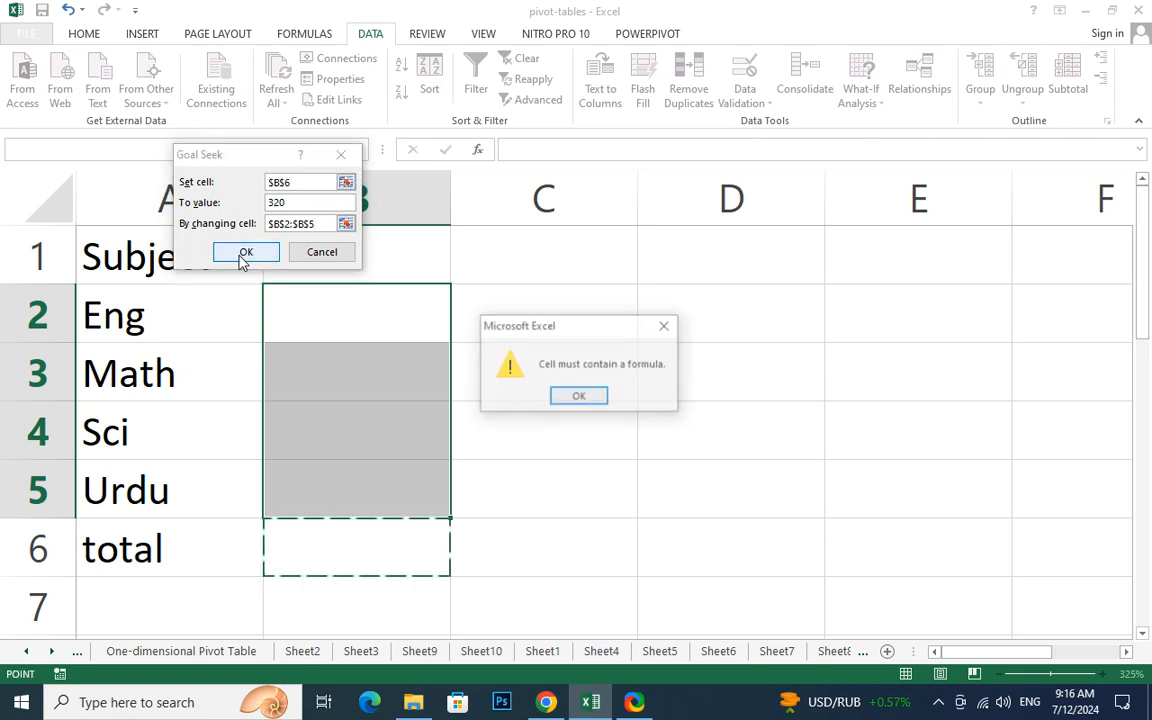
click(597, 405)
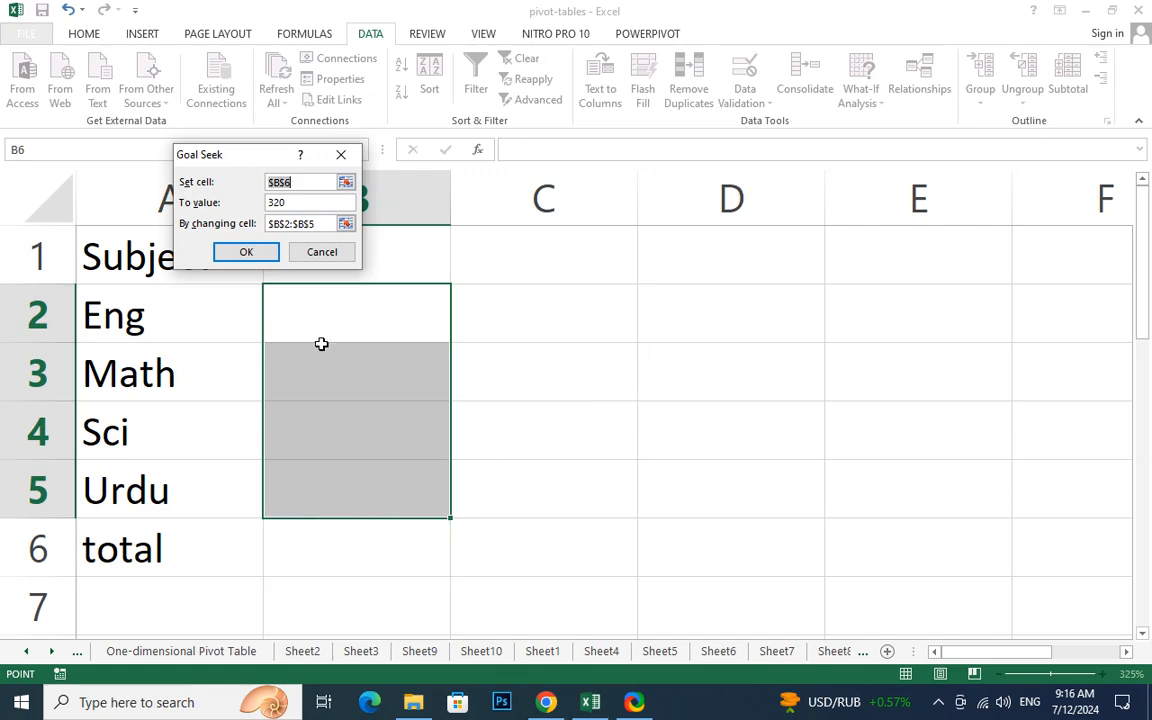
click(352, 548)
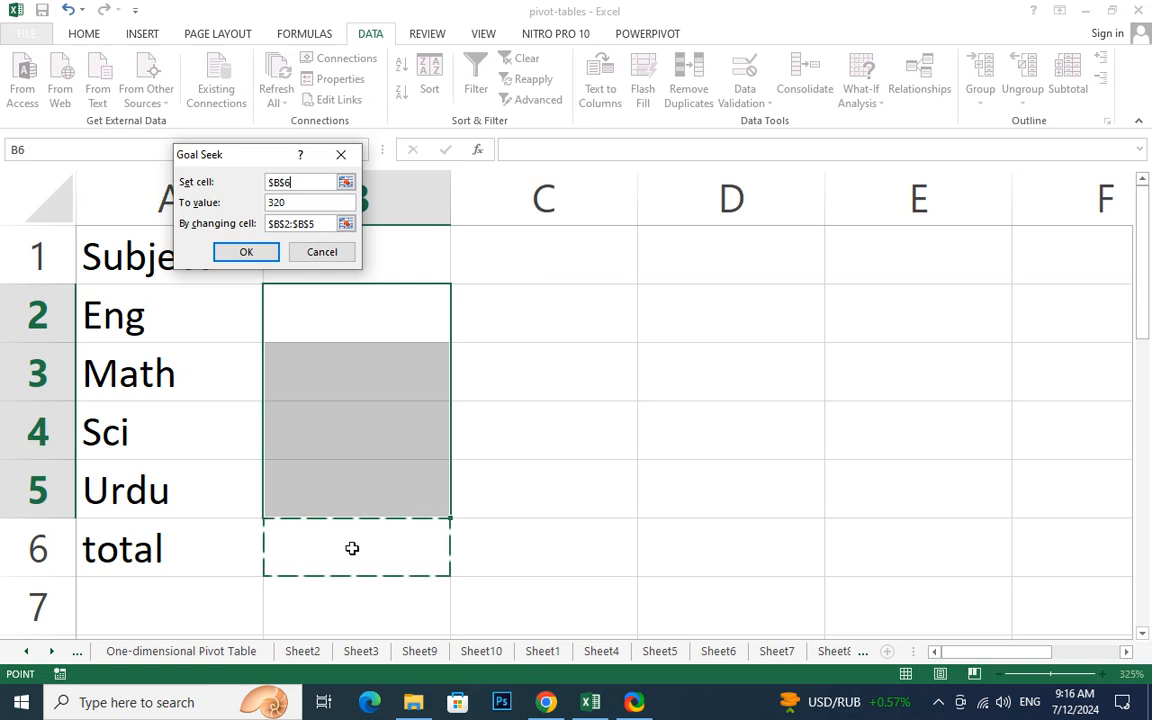
drag(373, 311, 371, 486)
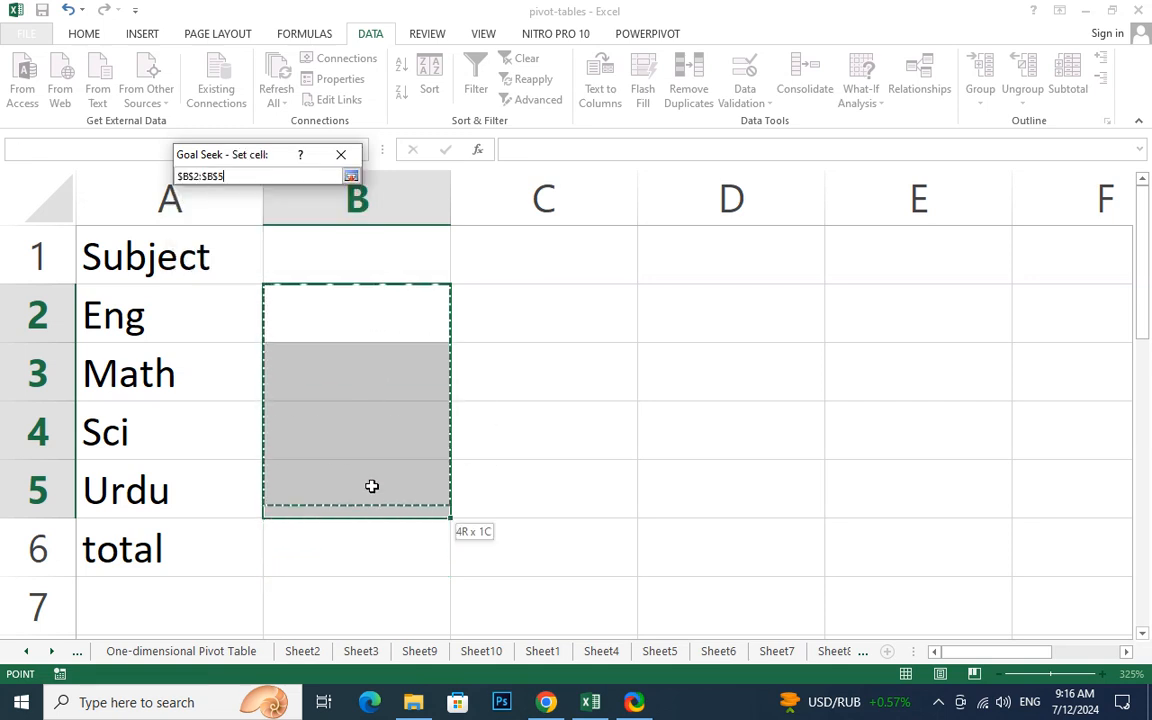
click(84, 36)
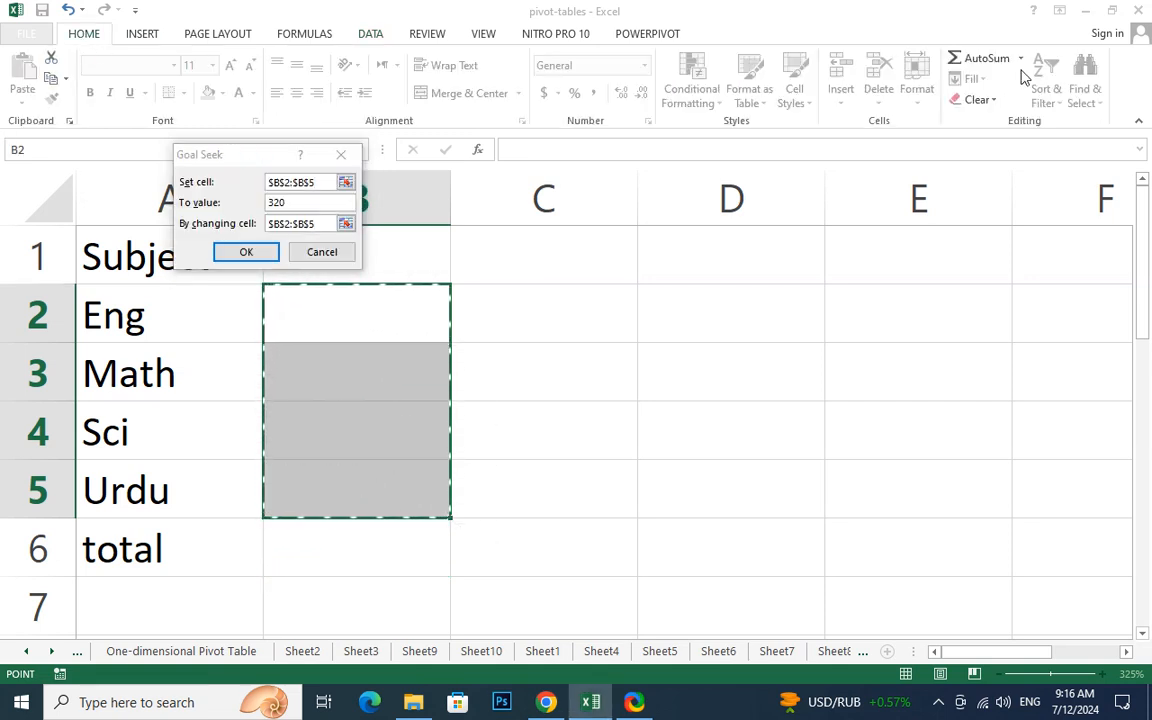
click(303, 551)
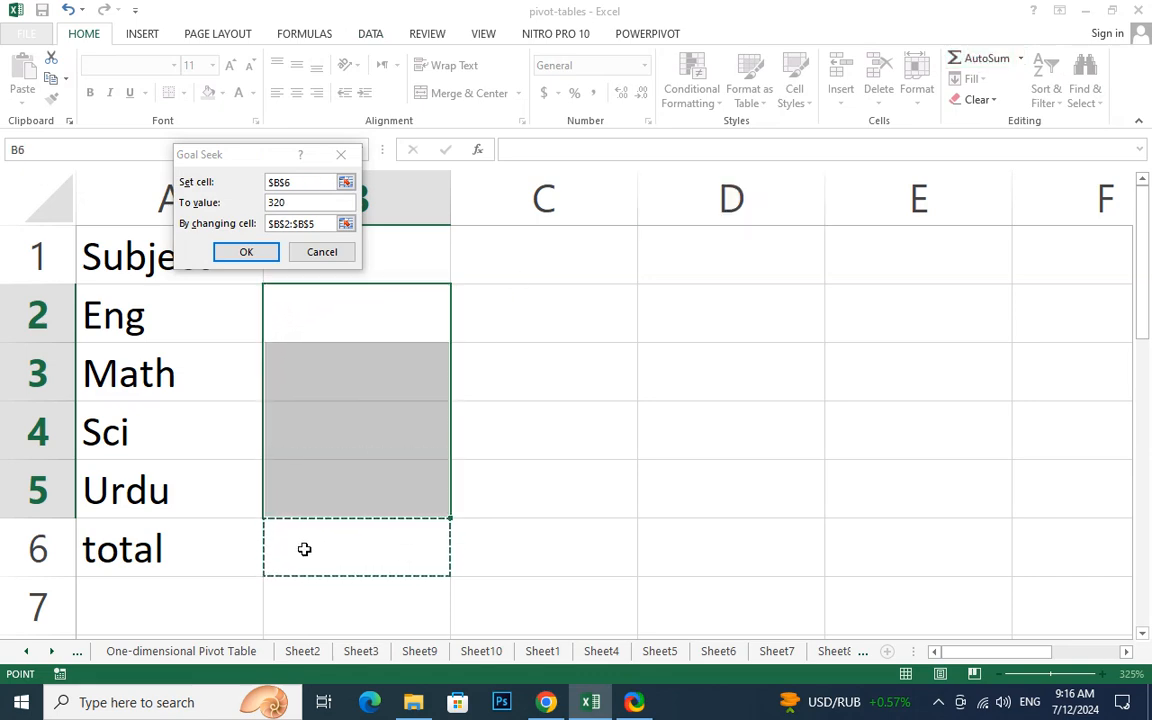
text(=)
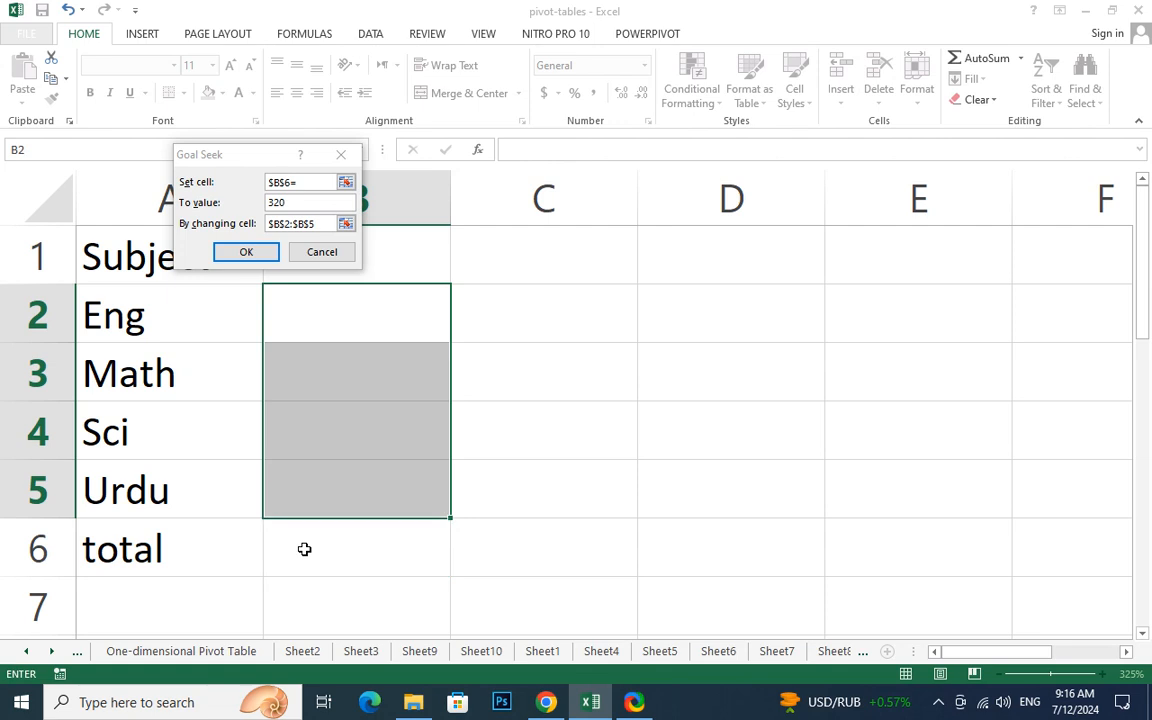
click(335, 258)
click(329, 558)
Step: Enter the marks 75 for Eng, 90 for Math, 94 for Sci and 85 for Urdu in cells B2:B5
click(345, 309)
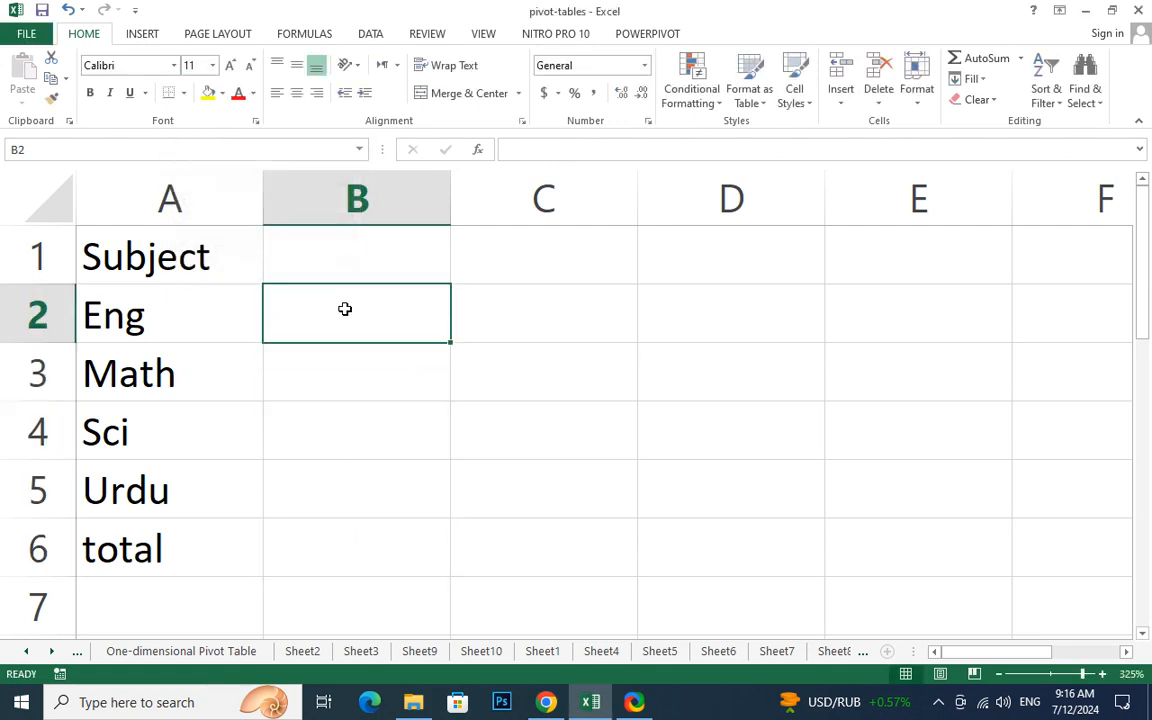
text(30)
key(Return)
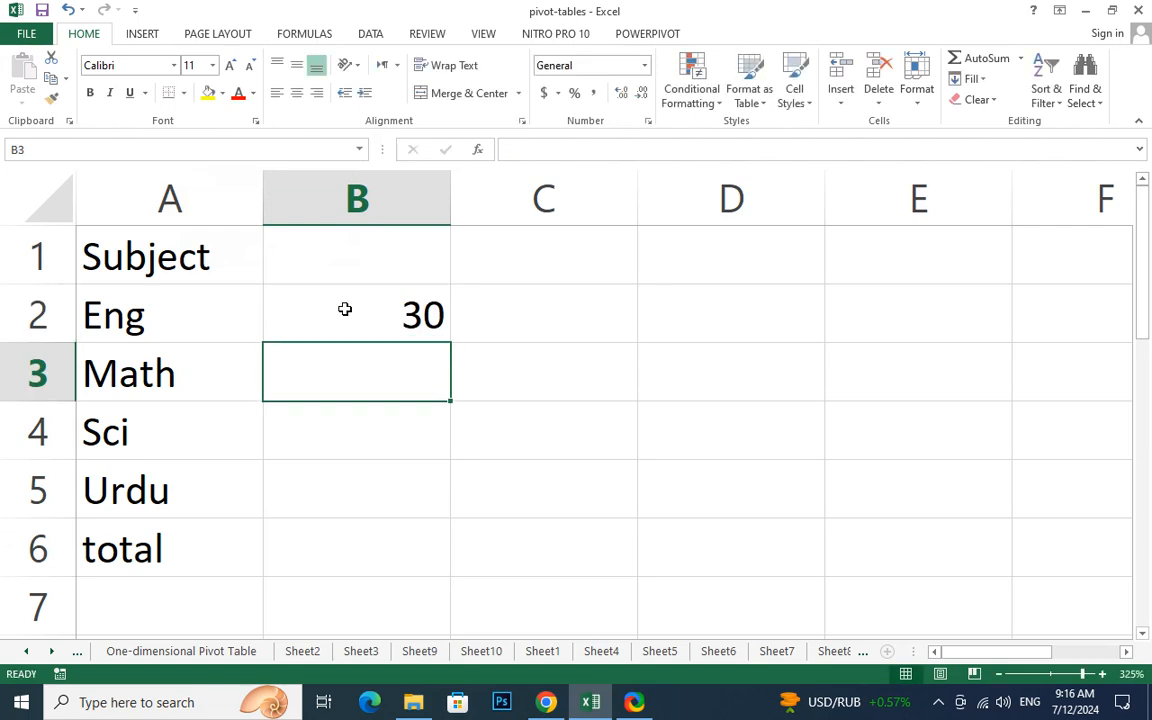
click(345, 313)
text(75)
key(Return)
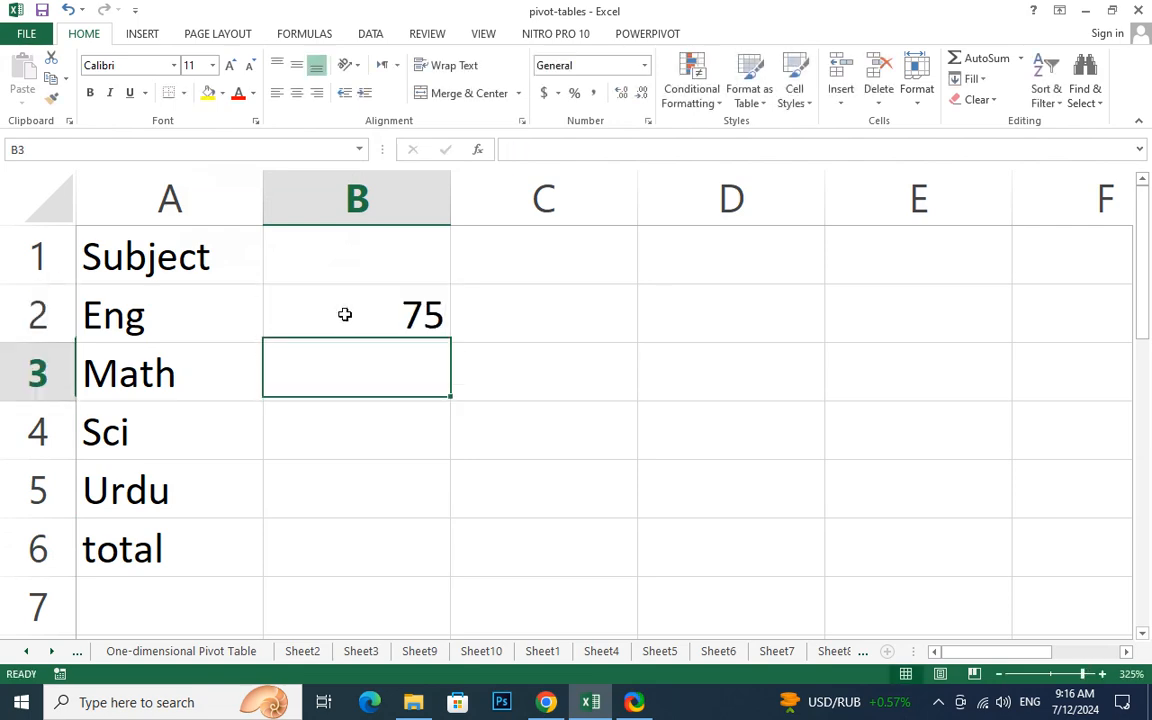
text(90)
key(Return)
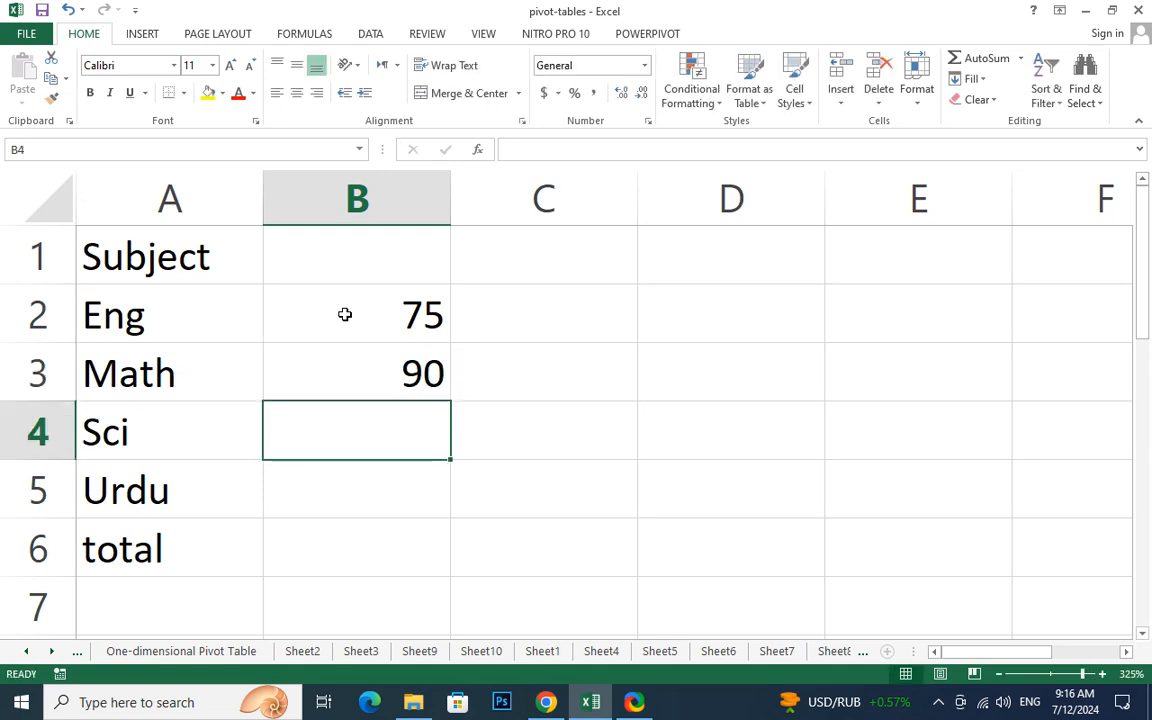
text(945)
key(BackSpace)
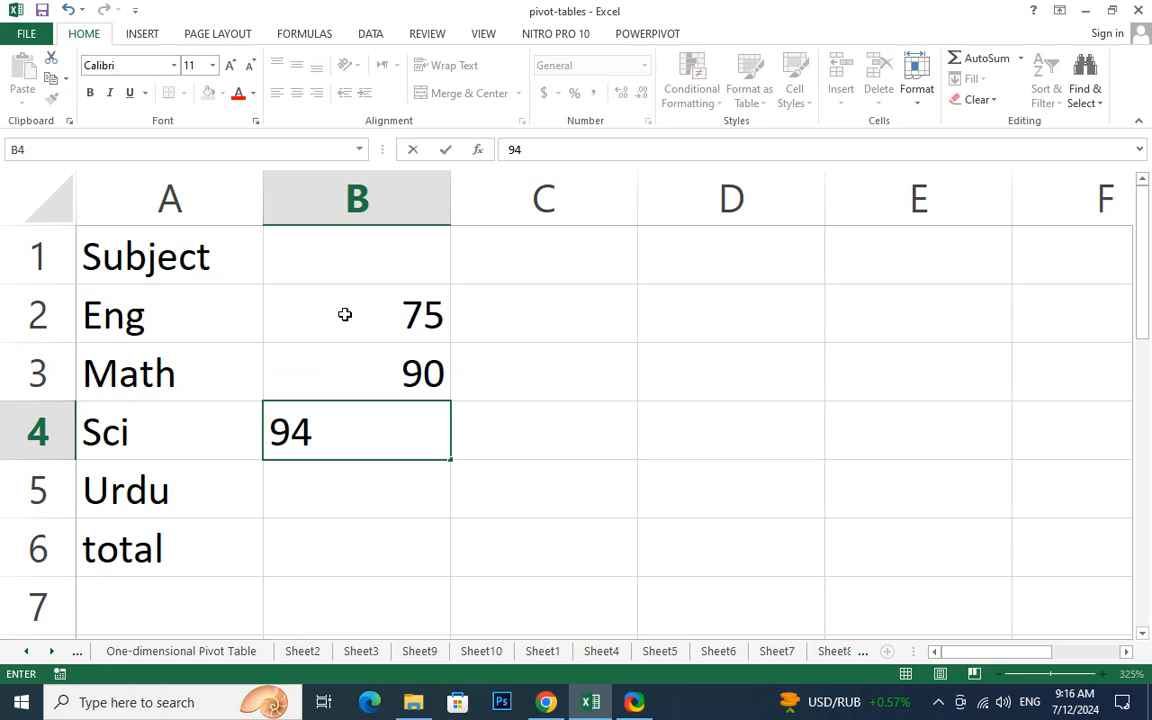
key(Return)
text(85)
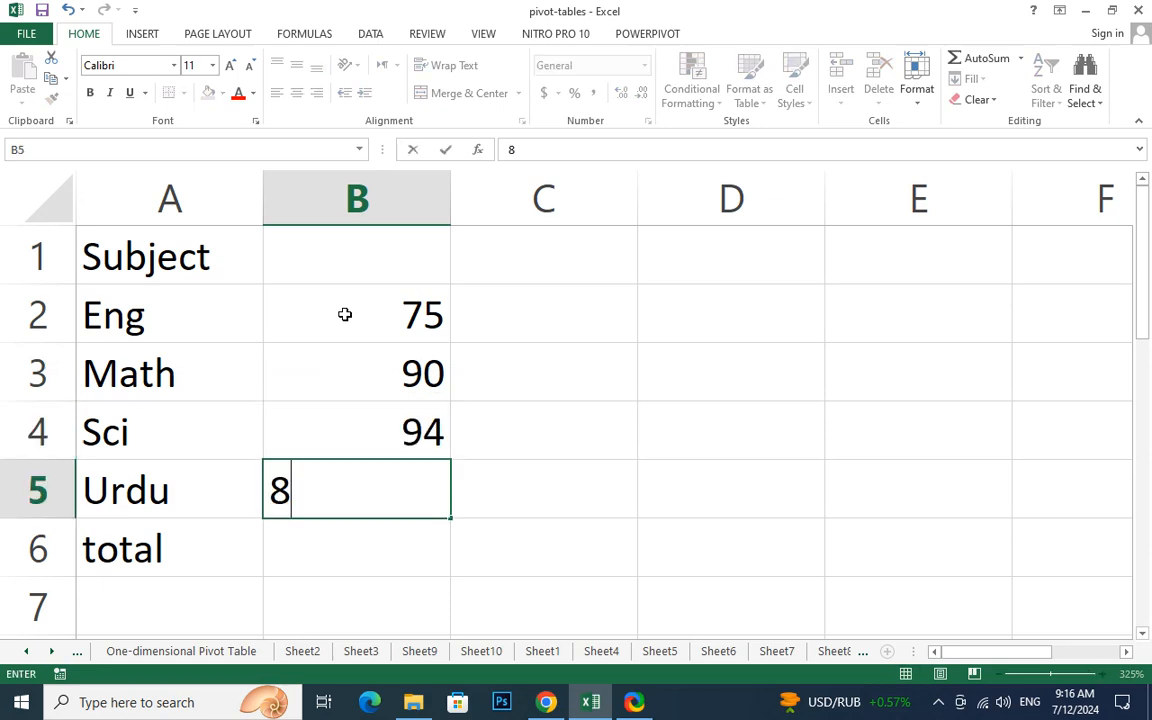
key(Return)
Step: Add up the four subject marks in total cell B6 with AutoSum
drag(343, 340, 368, 483)
click(965, 62)
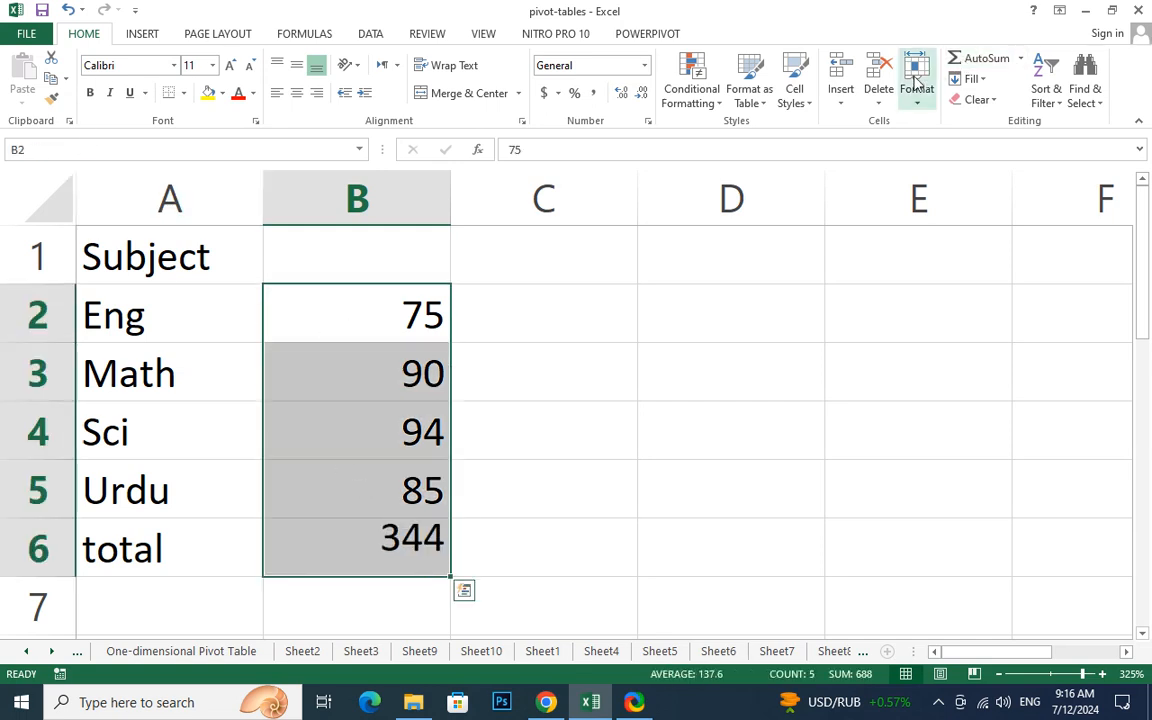
click(309, 548)
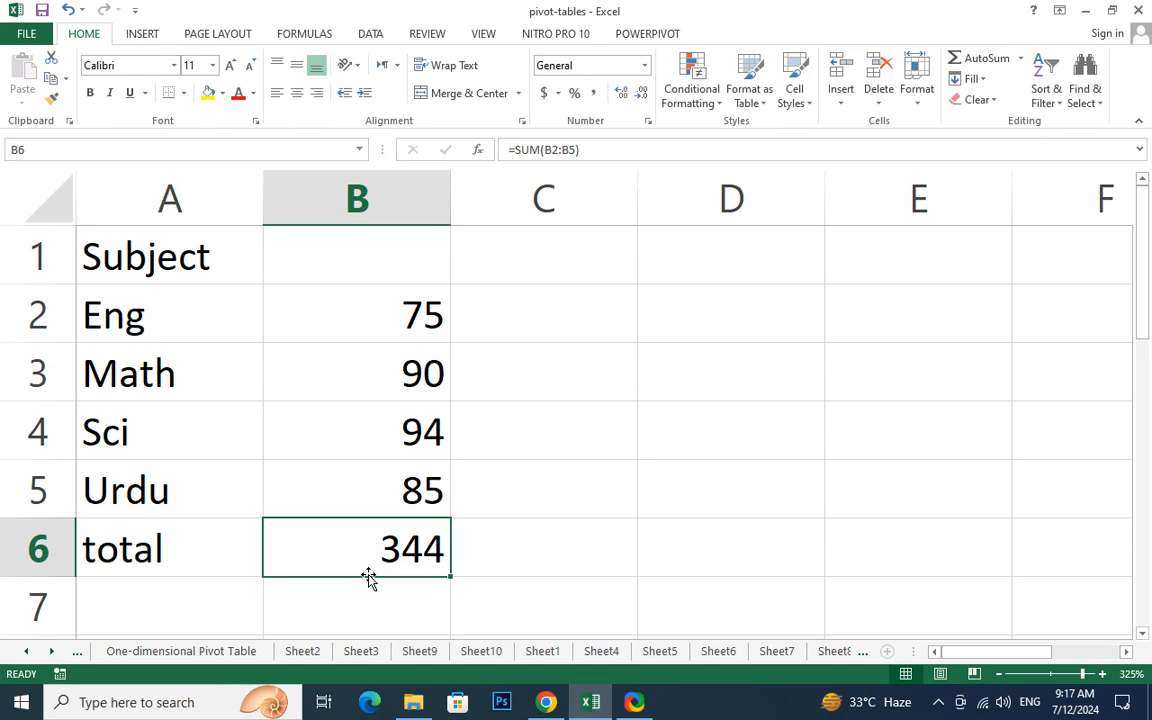
Step: Change the Sci mark in cell B4 to 45 and select the total cell B6
click(391, 428)
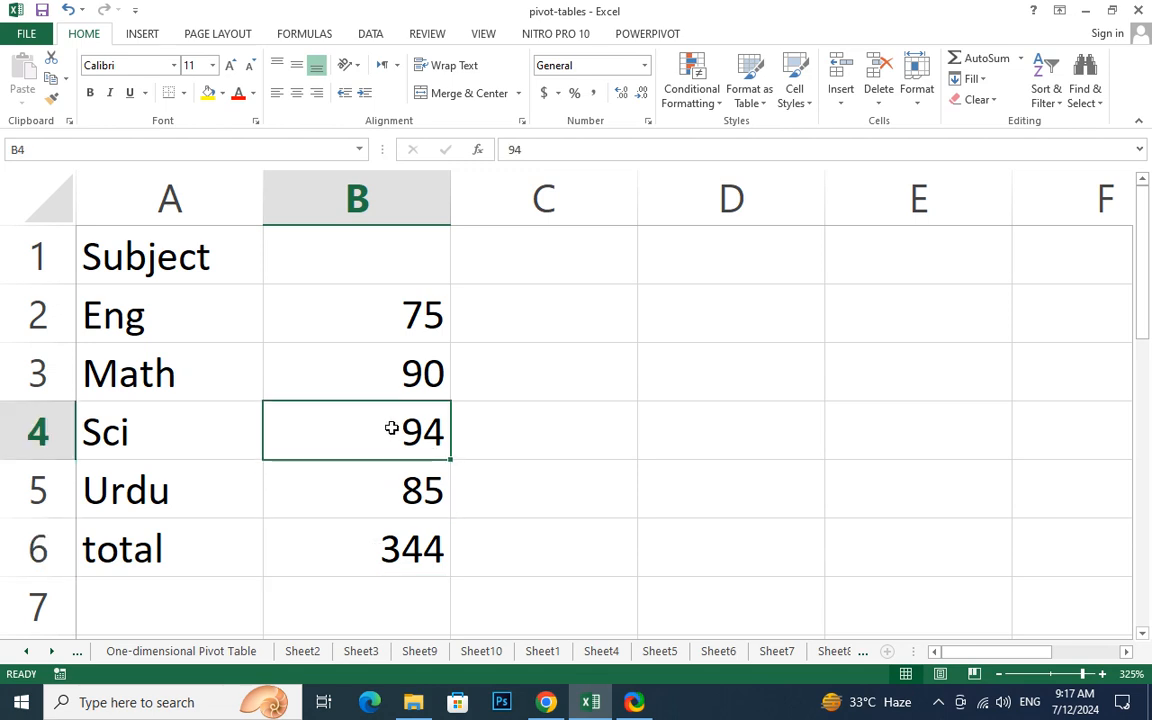
text(45)
key(Return)
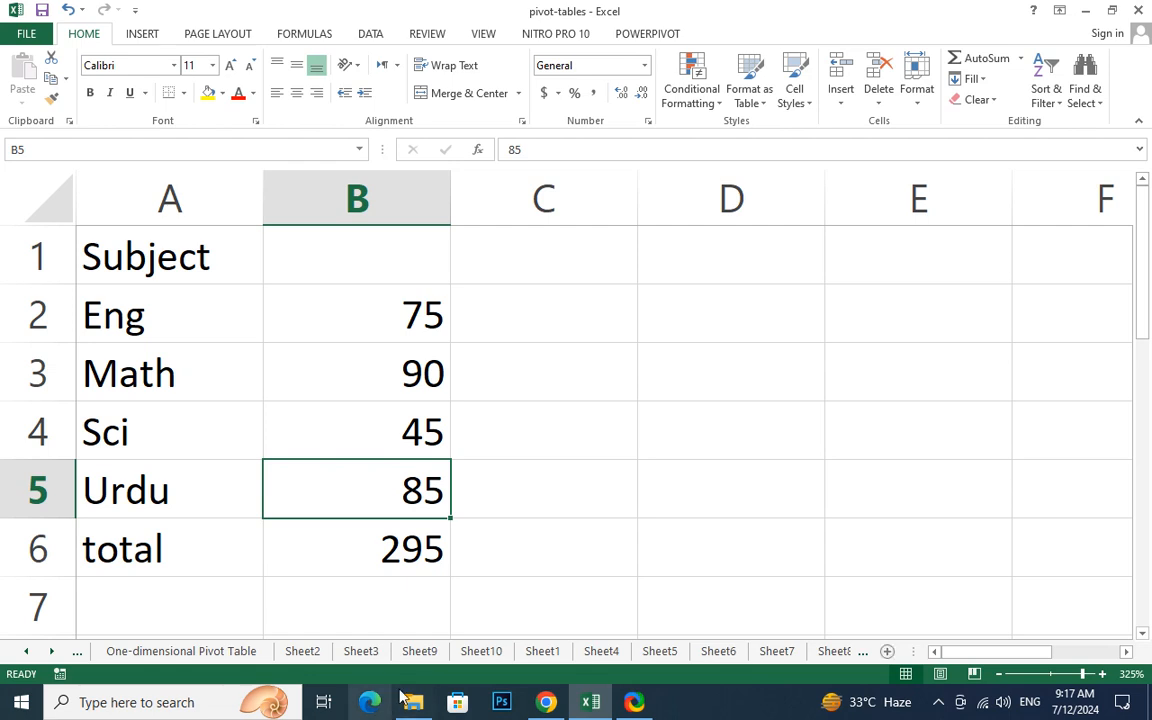
click(385, 546)
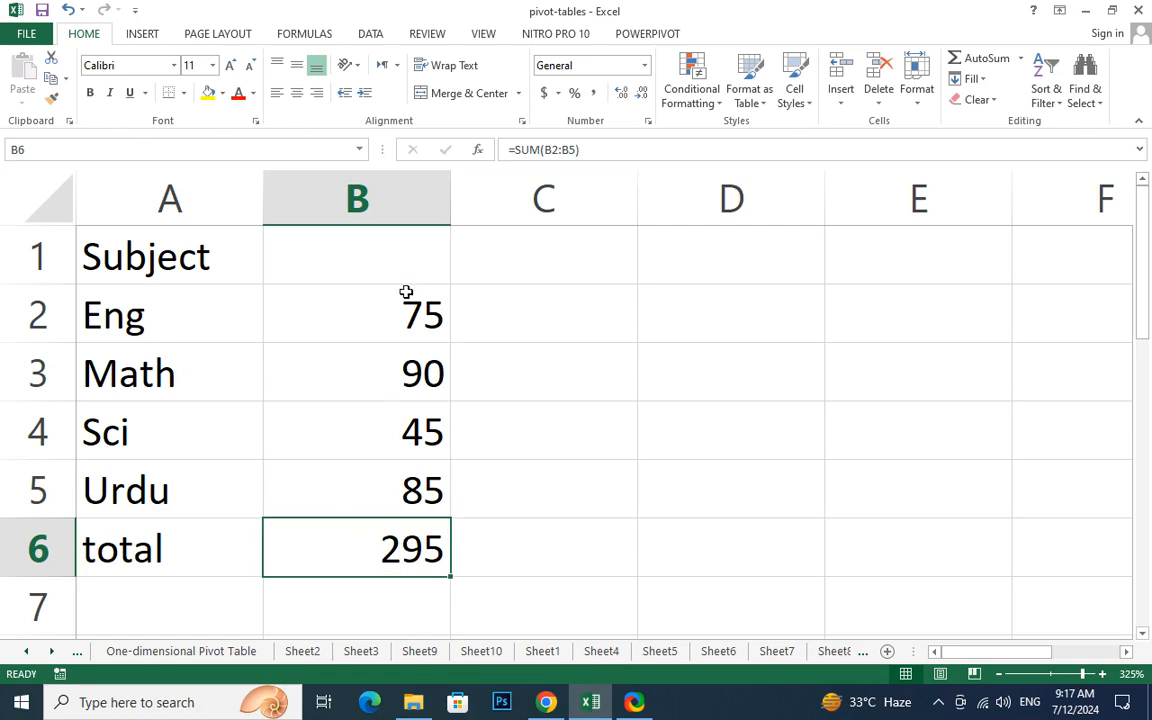
Step: Start Goal Seek and choose the total cell B6 as the cell to set
drag(398, 310, 416, 488)
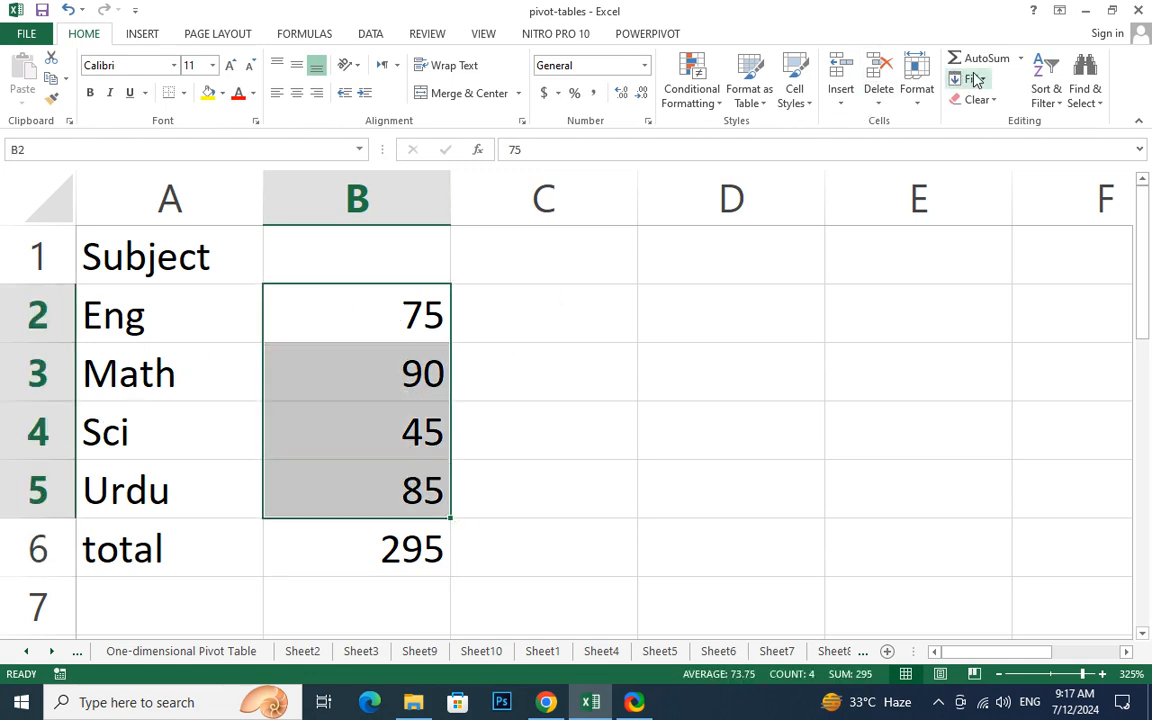
click(366, 36)
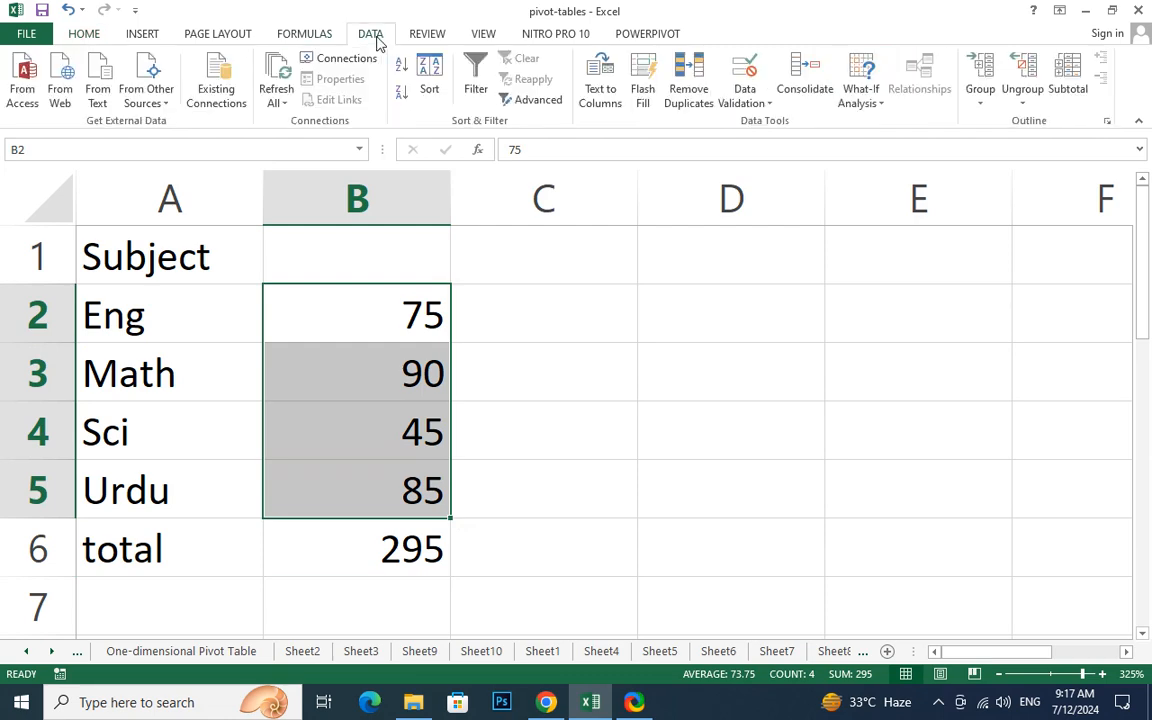
click(872, 100)
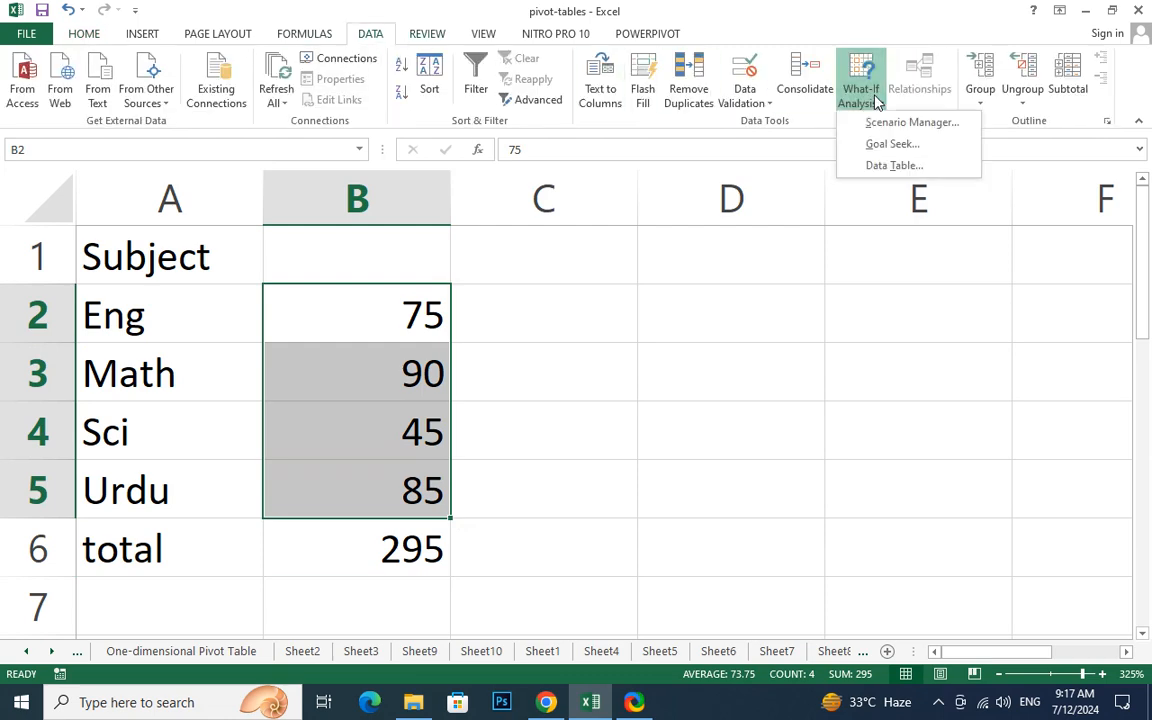
click(887, 144)
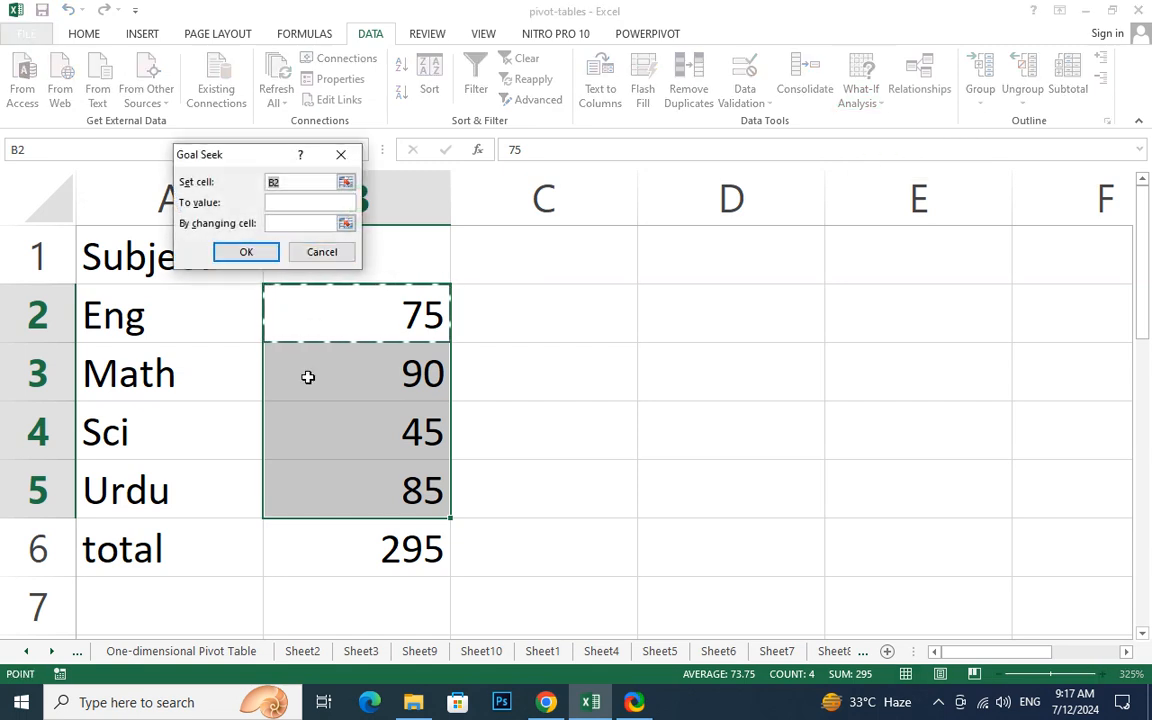
click(353, 554)
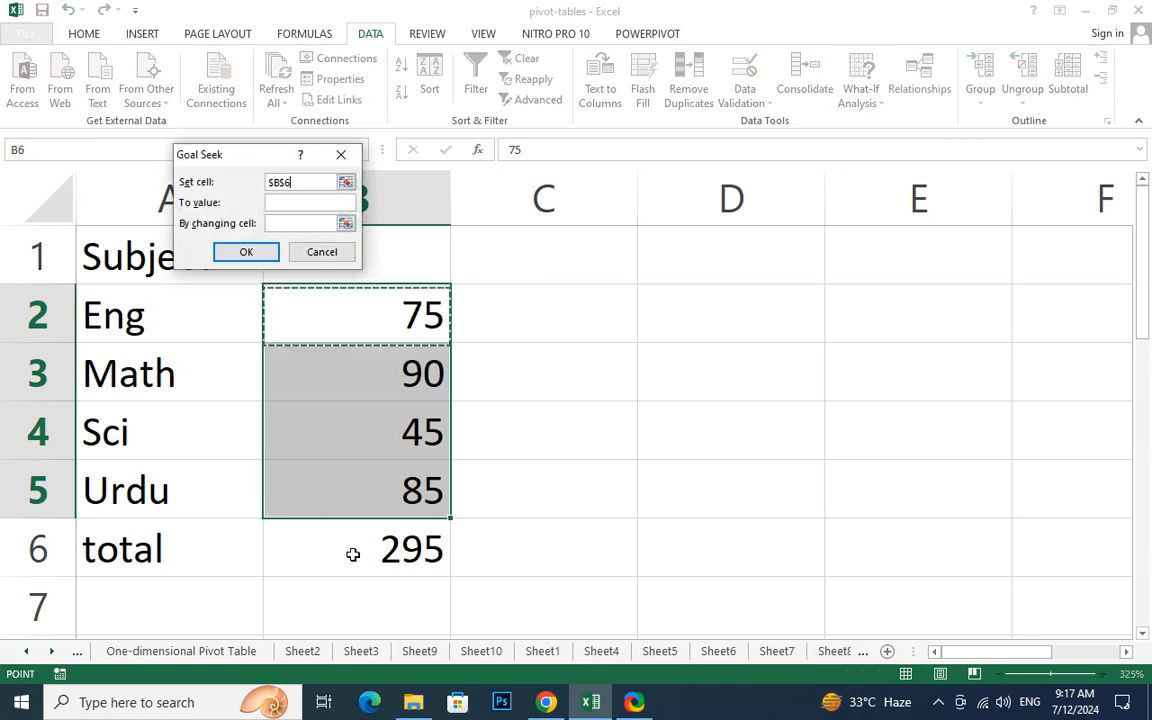
Step: Run Goal Seek to the value 320 by changing the Eng mark in B2, and discard the solution
click(313, 207)
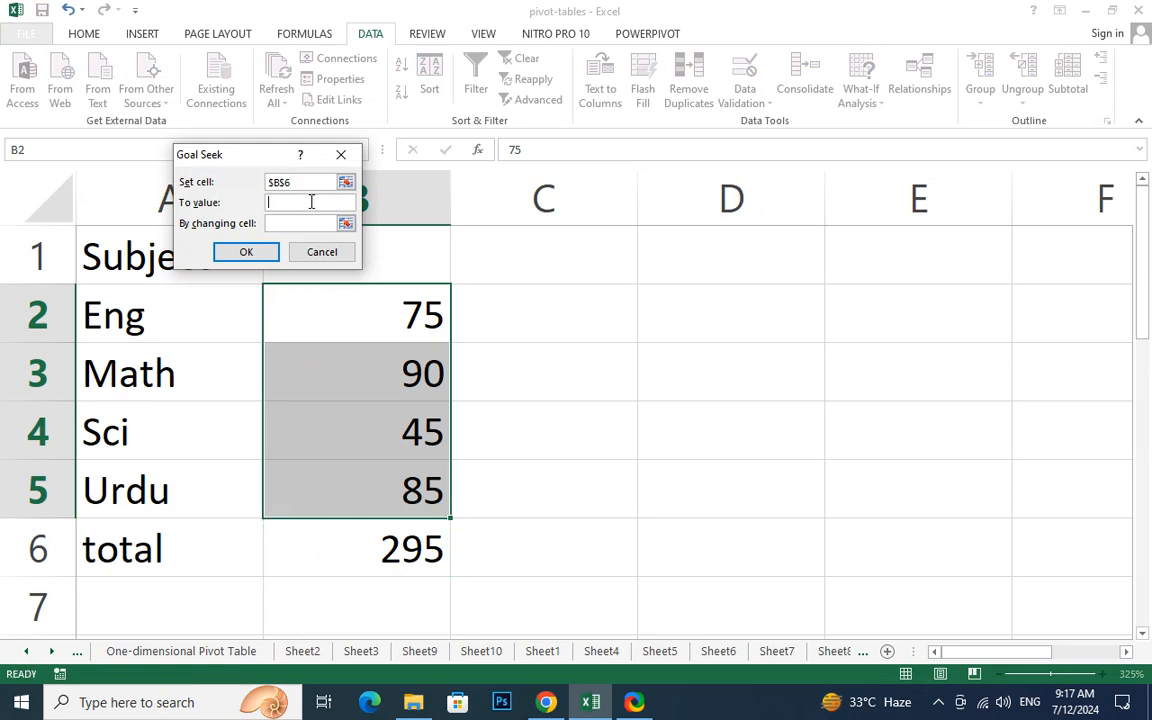
text(320)
click(345, 223)
drag(368, 329, 377, 479)
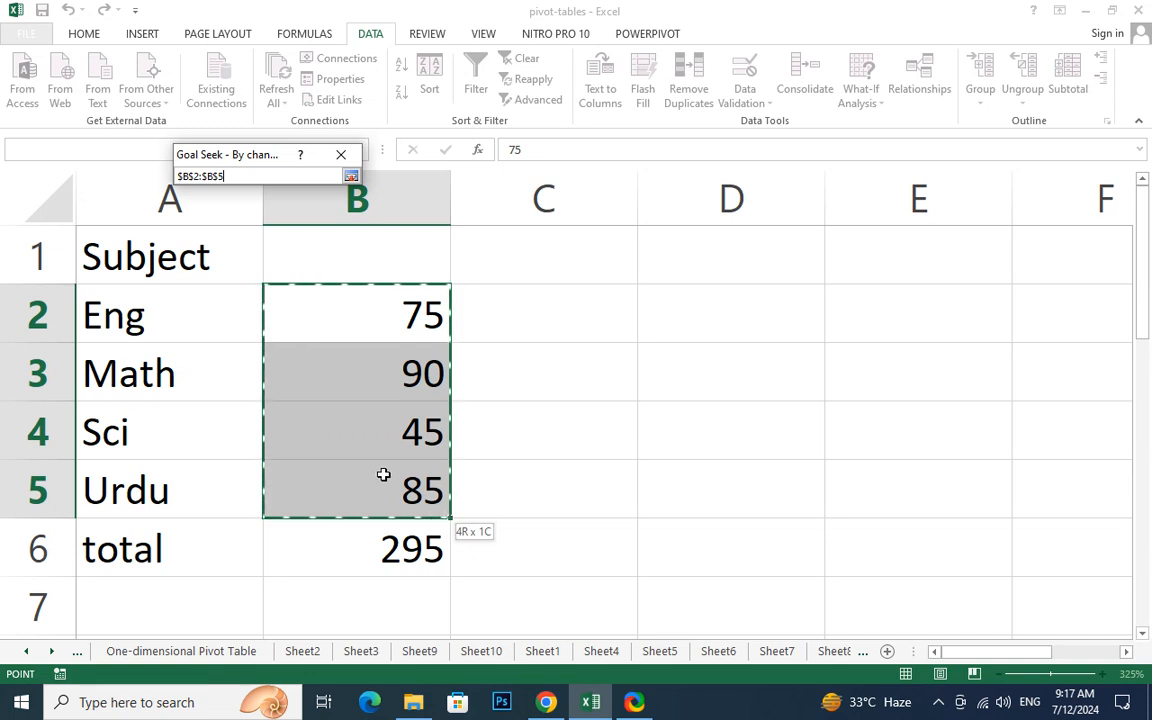
drag(422, 467, 430, 331)
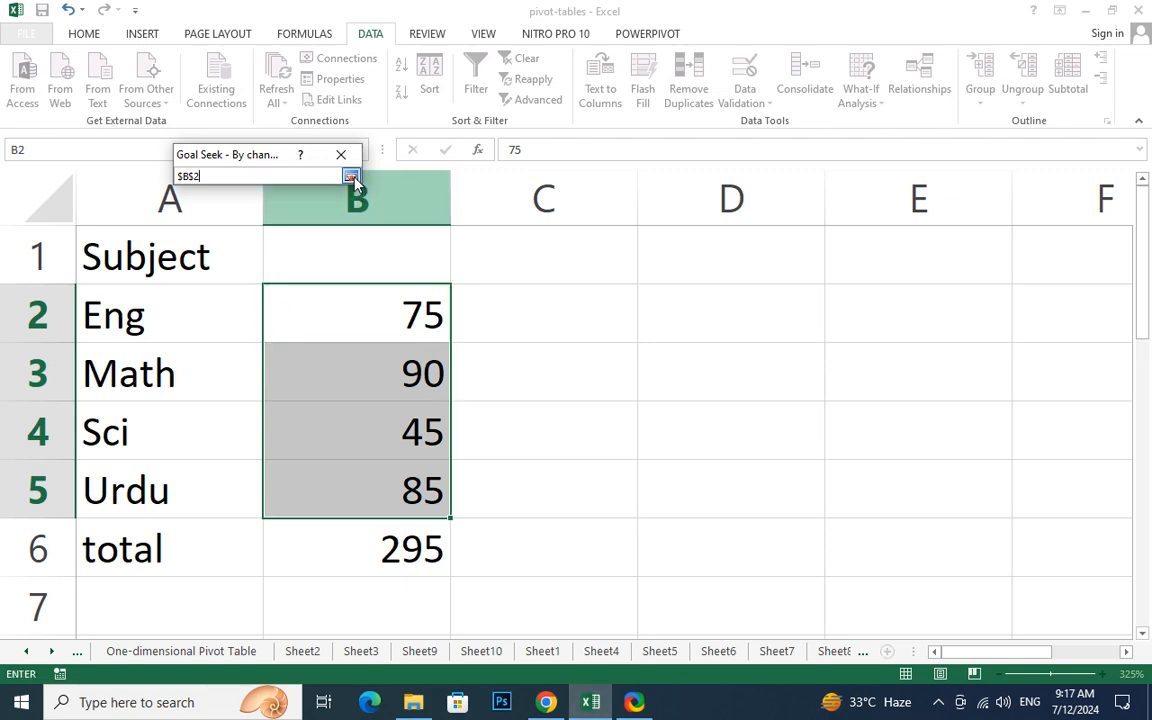
click(350, 176)
click(231, 253)
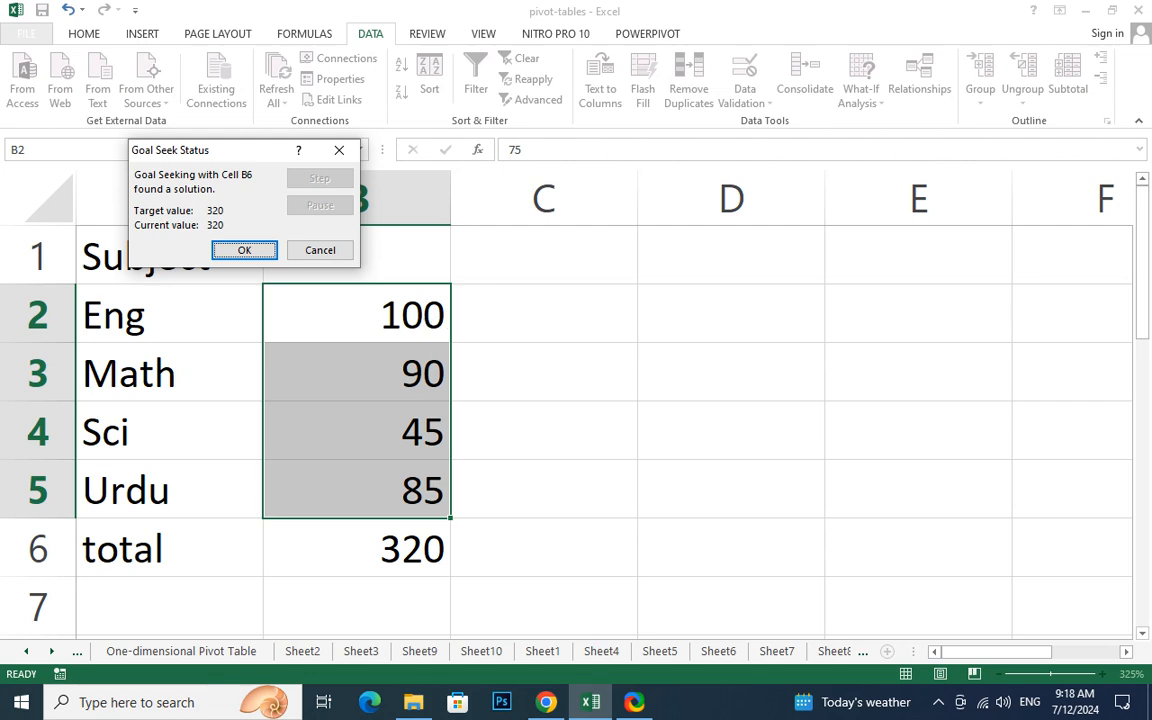
click(319, 252)
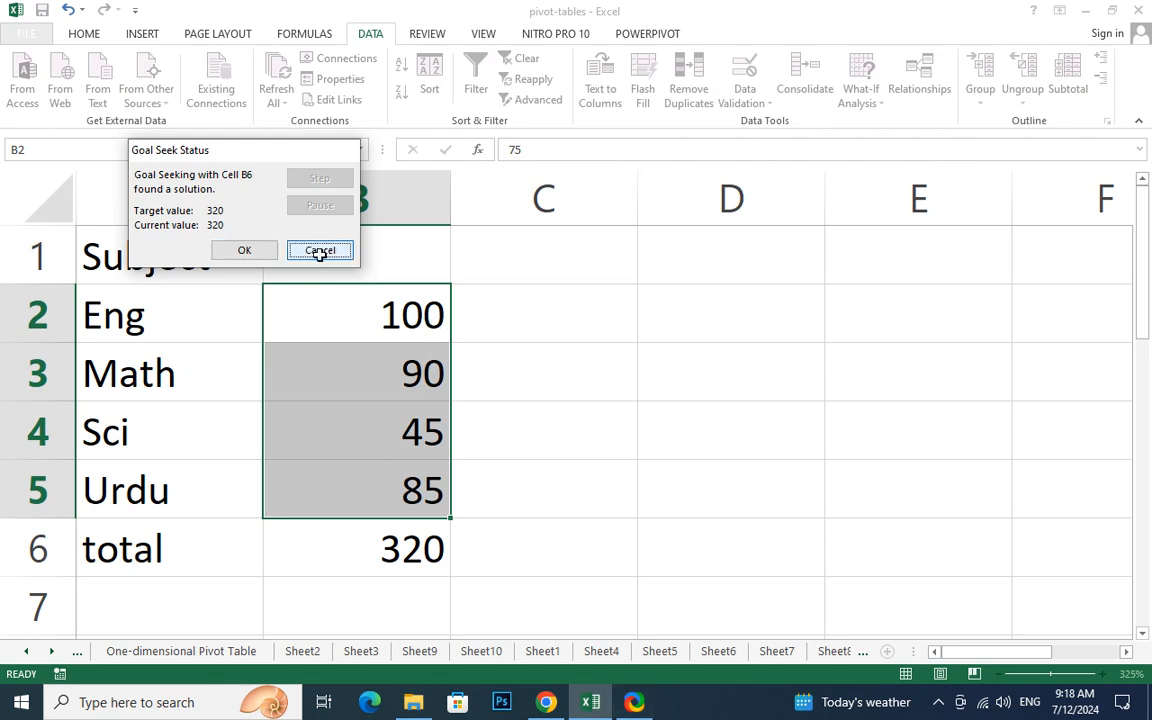
Step: Examine the subject marks in B2:B5 and the total formula in B6
click(393, 422)
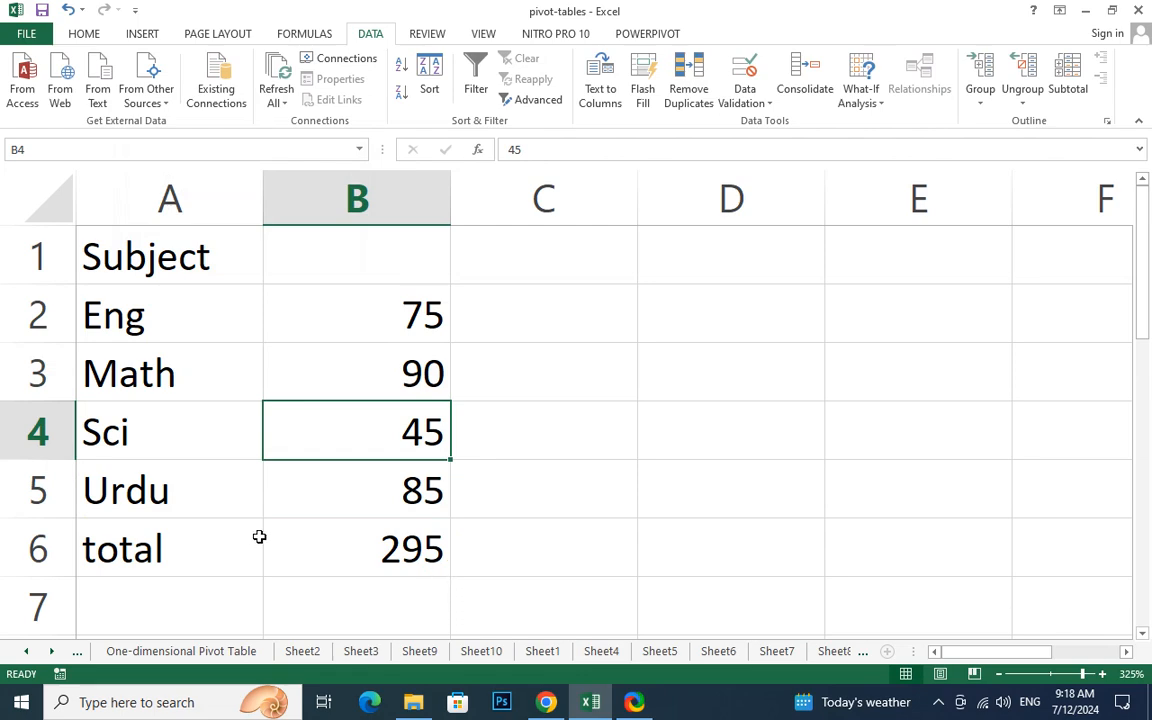
click(381, 549)
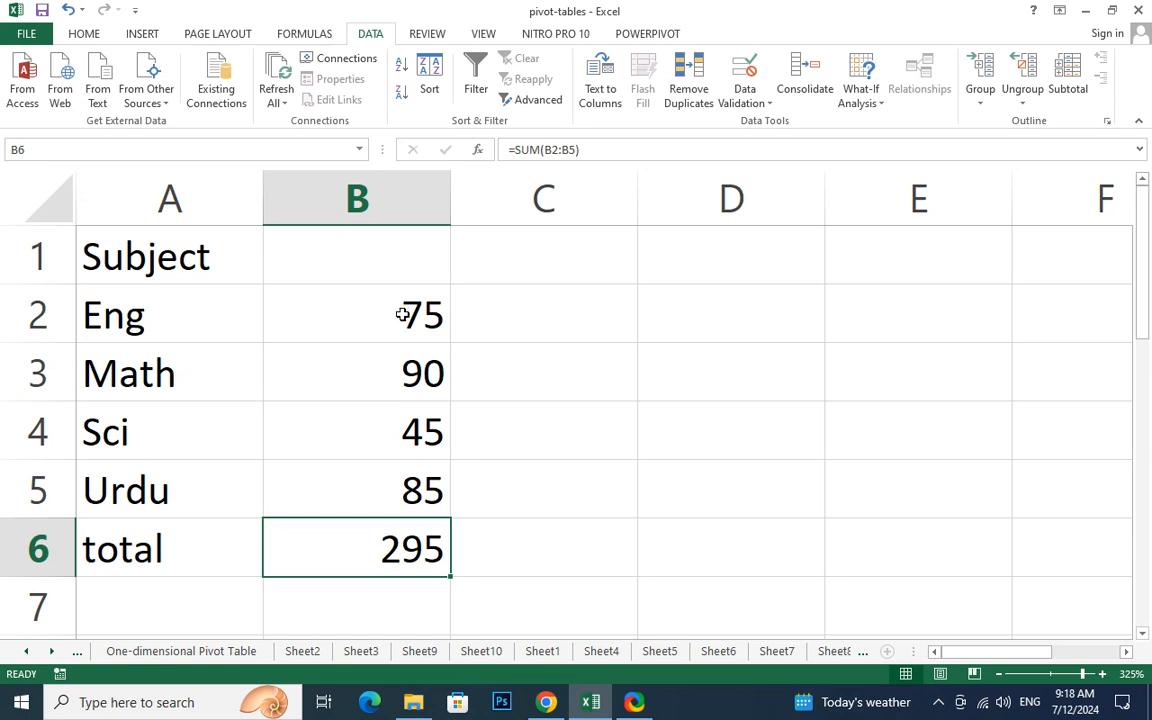
click(539, 301)
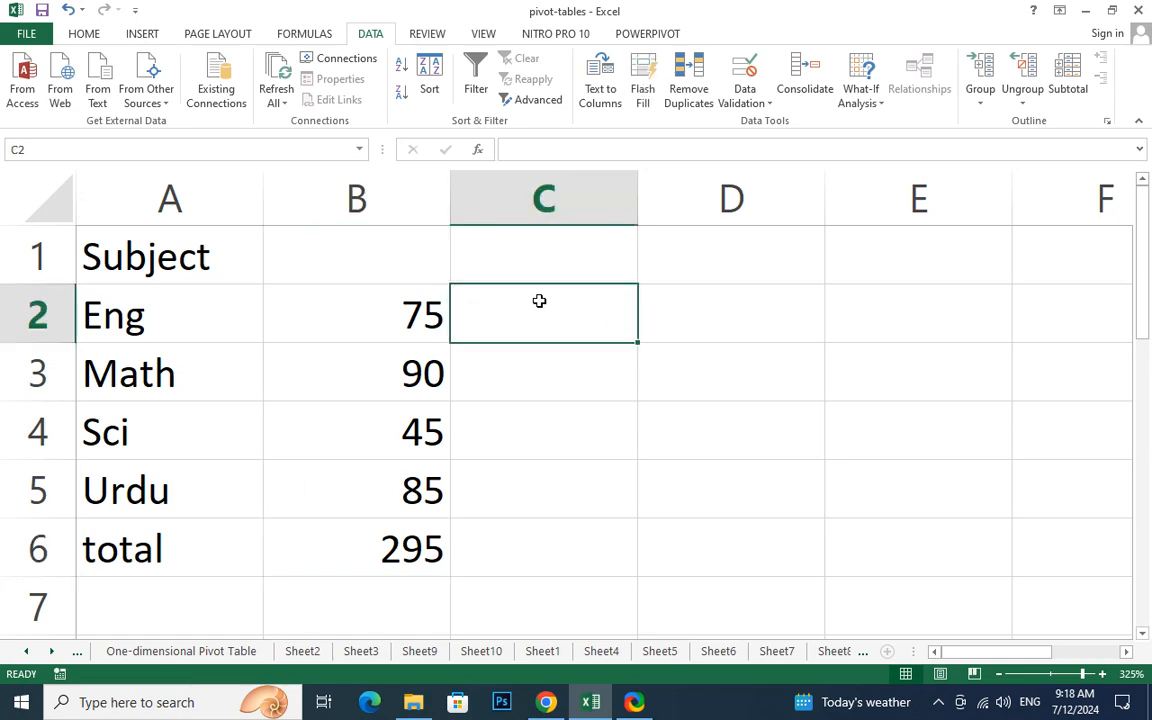
click(373, 328)
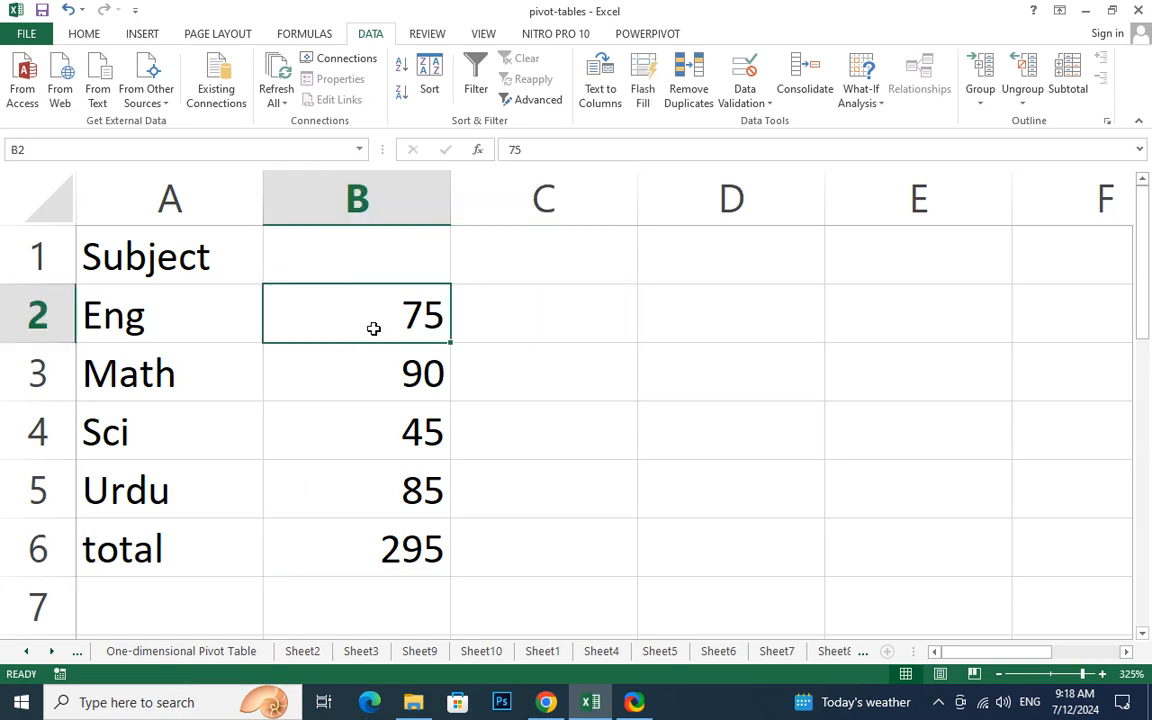
click(381, 481)
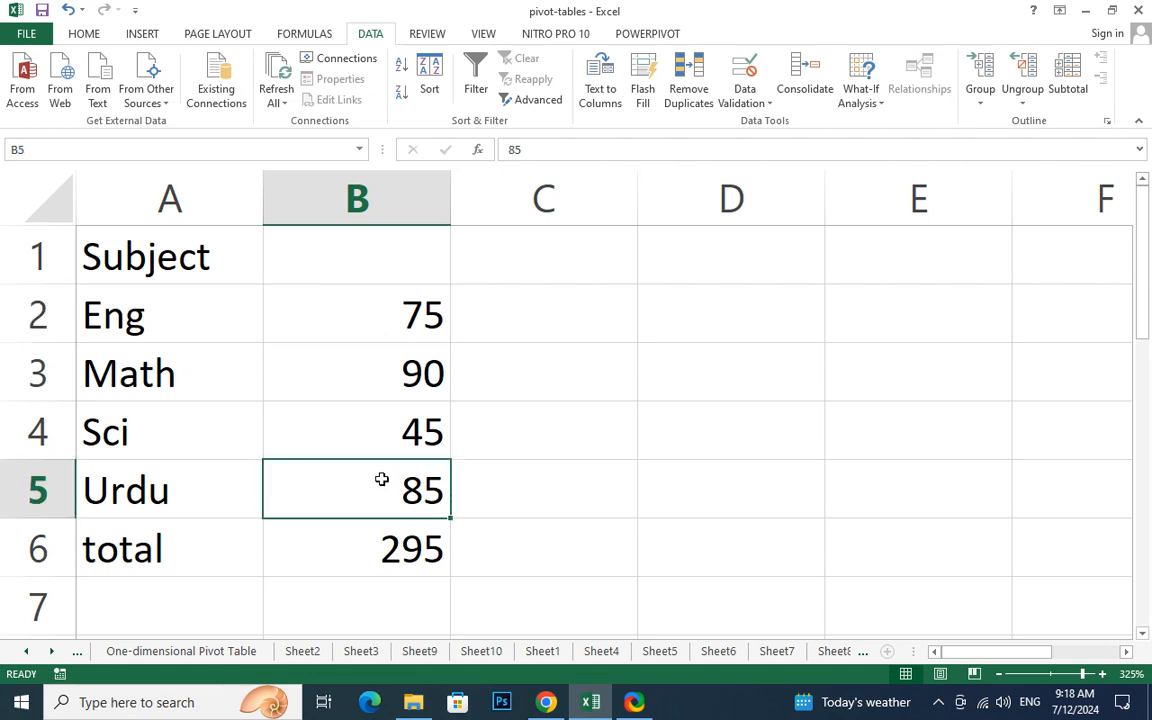
click(426, 433)
click(418, 374)
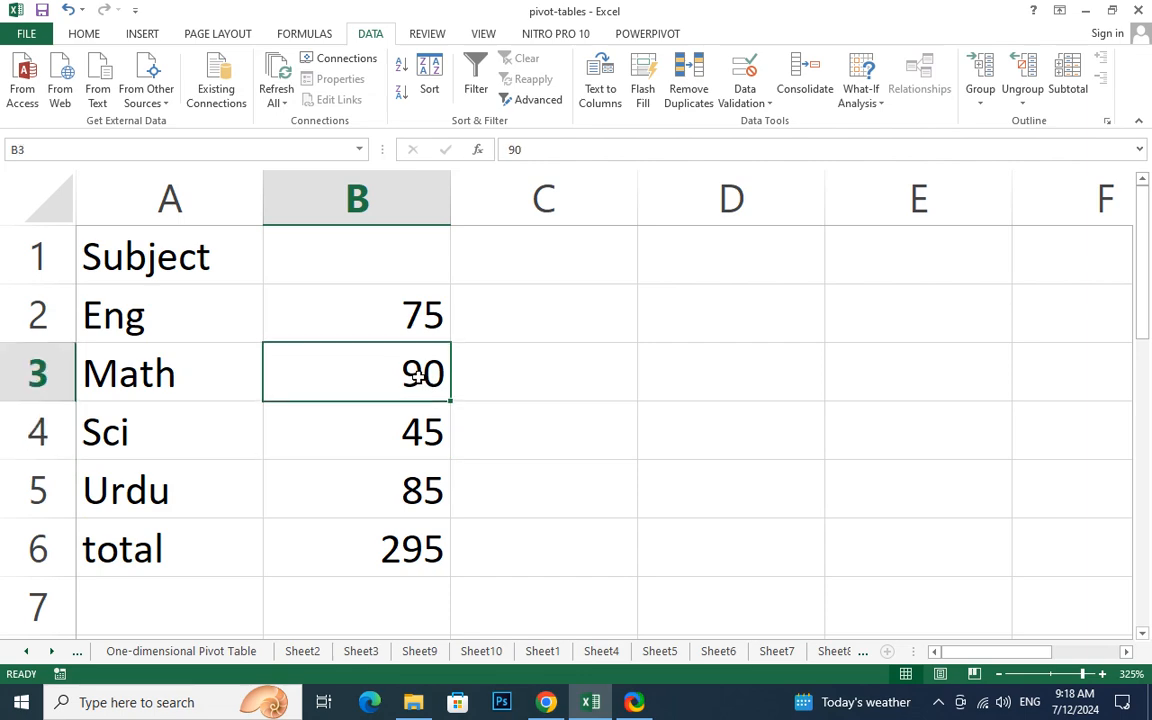
click(400, 322)
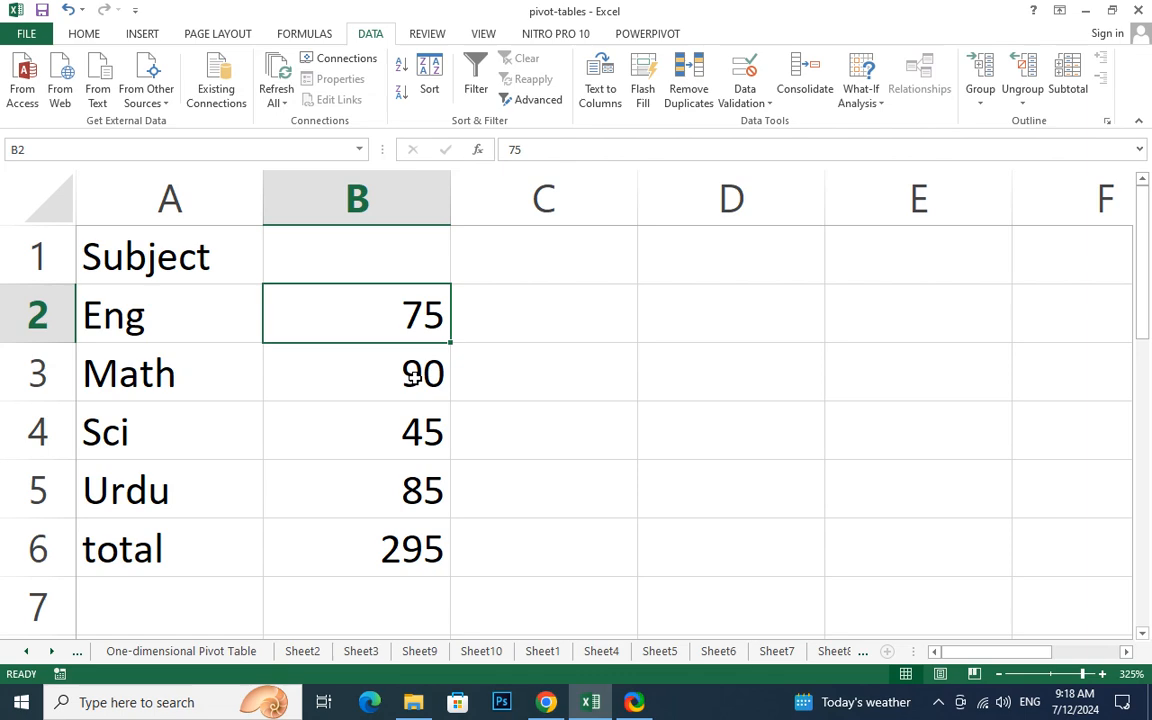
Step: Enter 200 in cell D2 beside the marks table
click(746, 301)
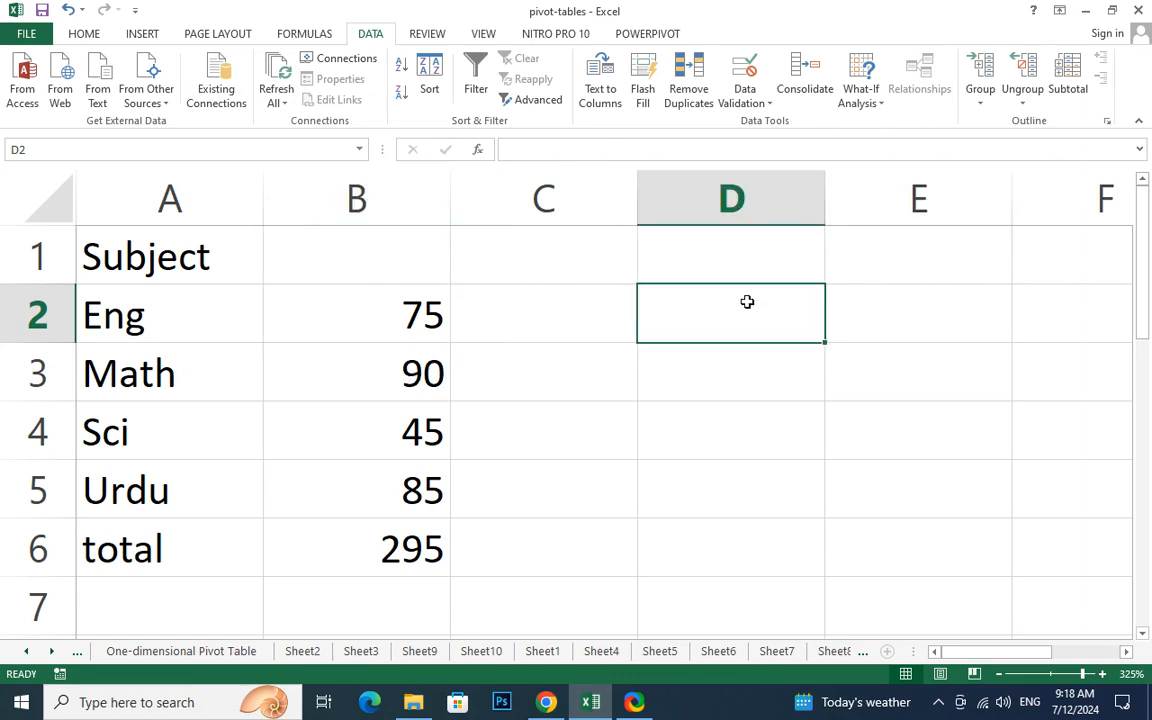
text(200)
key(Return)
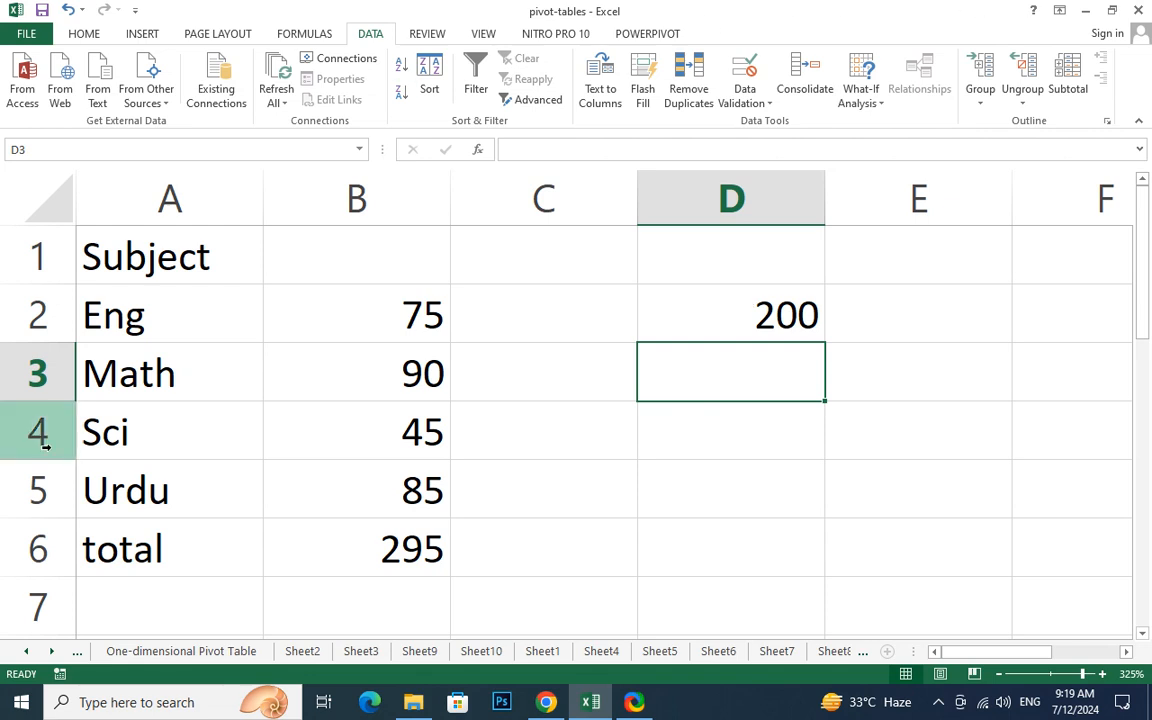
Step: Reopen Goal Seek with the marks B2:B5 selected and pick total cell B6 as the cell to set
drag(404, 309, 405, 480)
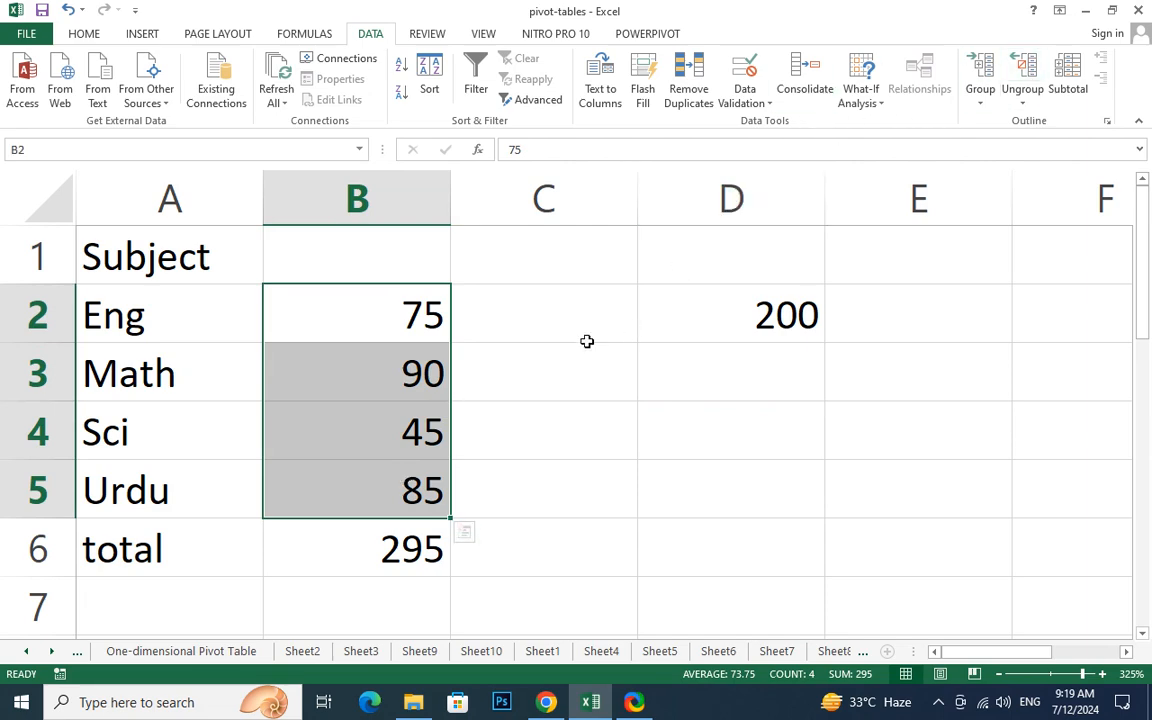
click(864, 104)
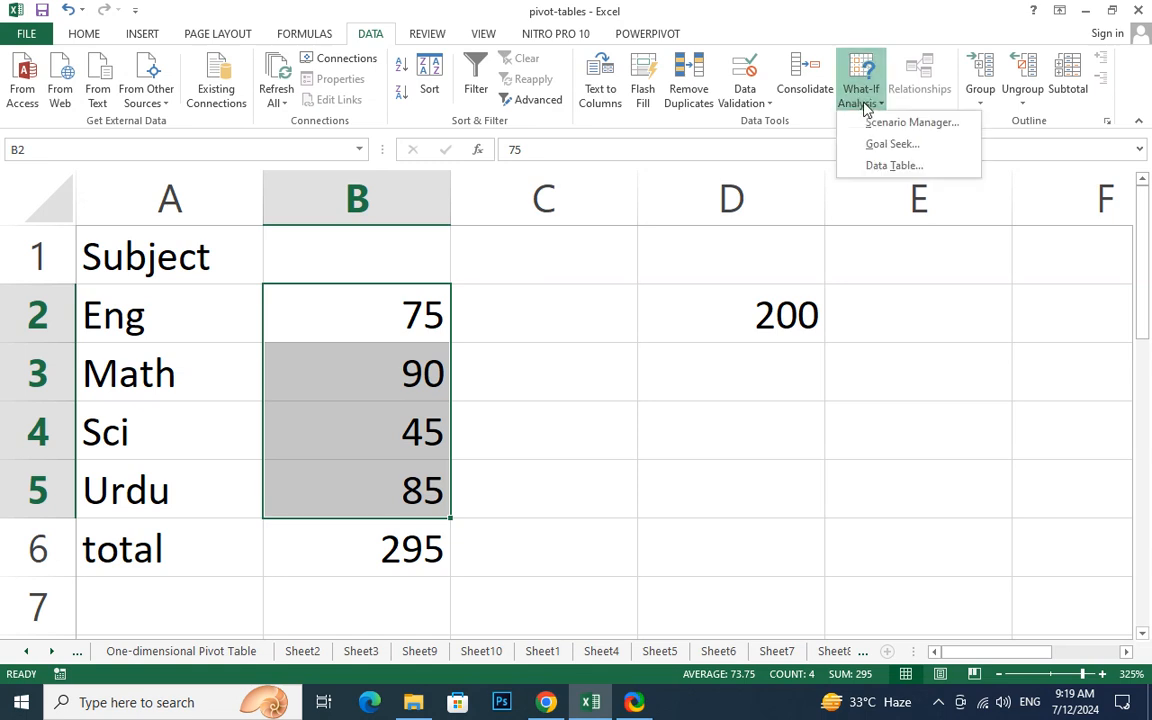
click(889, 144)
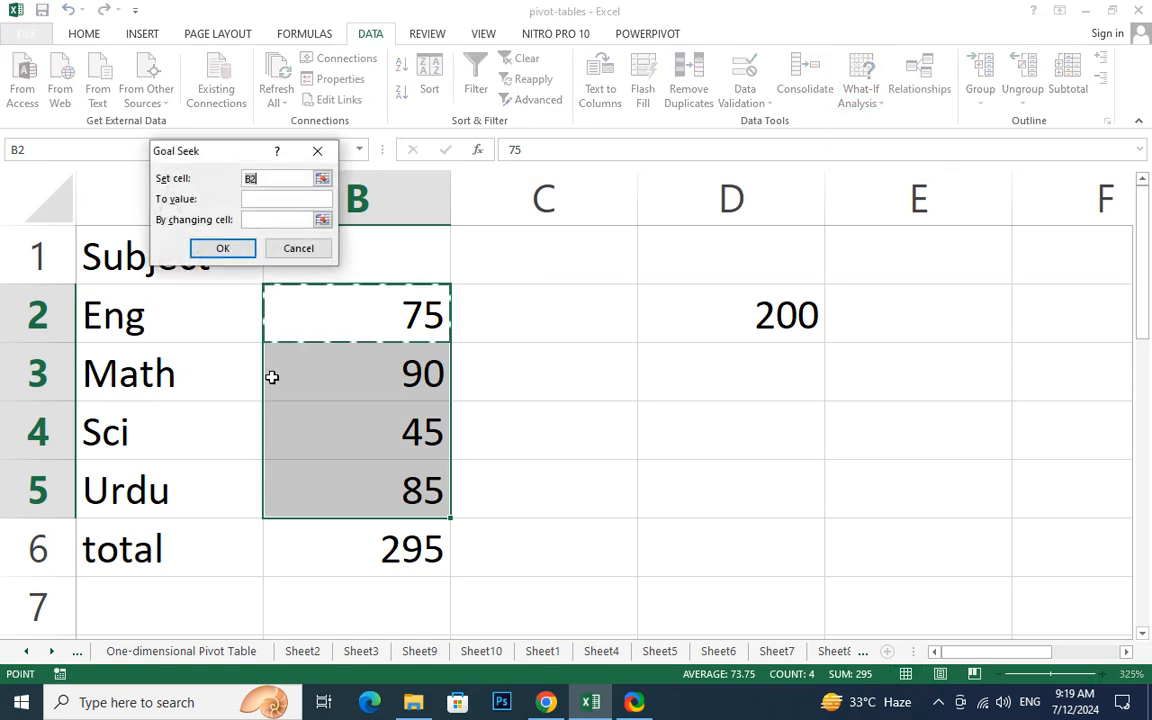
click(343, 542)
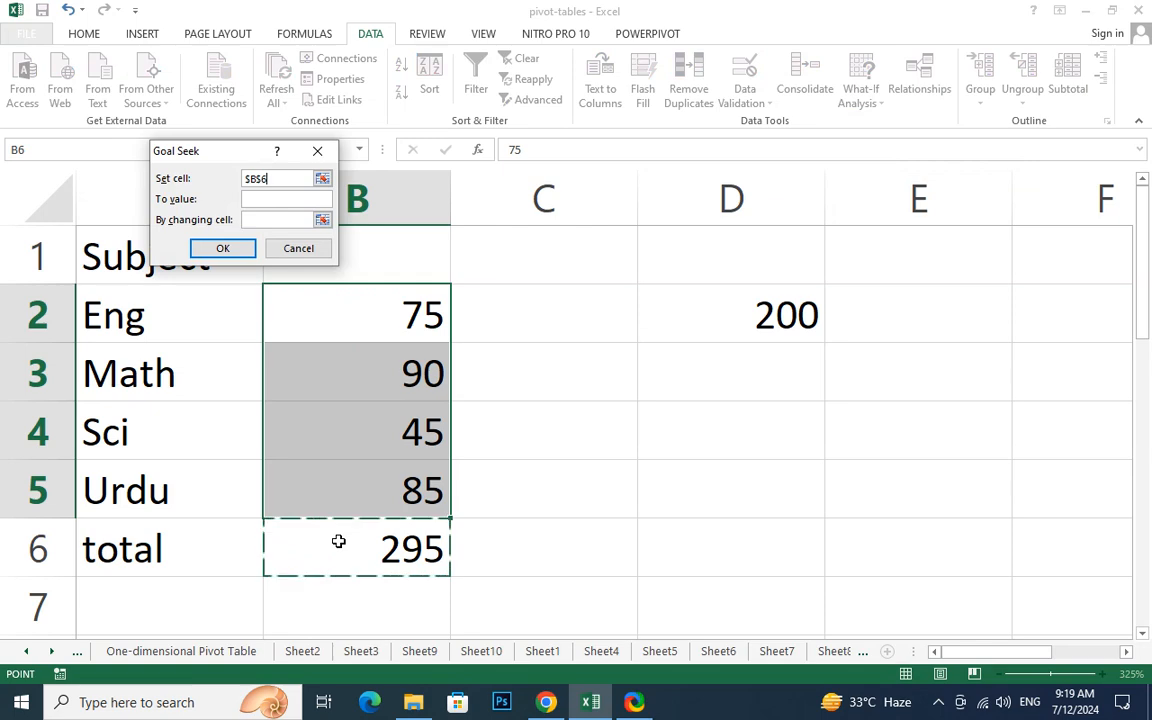
Step: Try to run Goal Seek to the value 320 by changing cells B2:B3
click(275, 200)
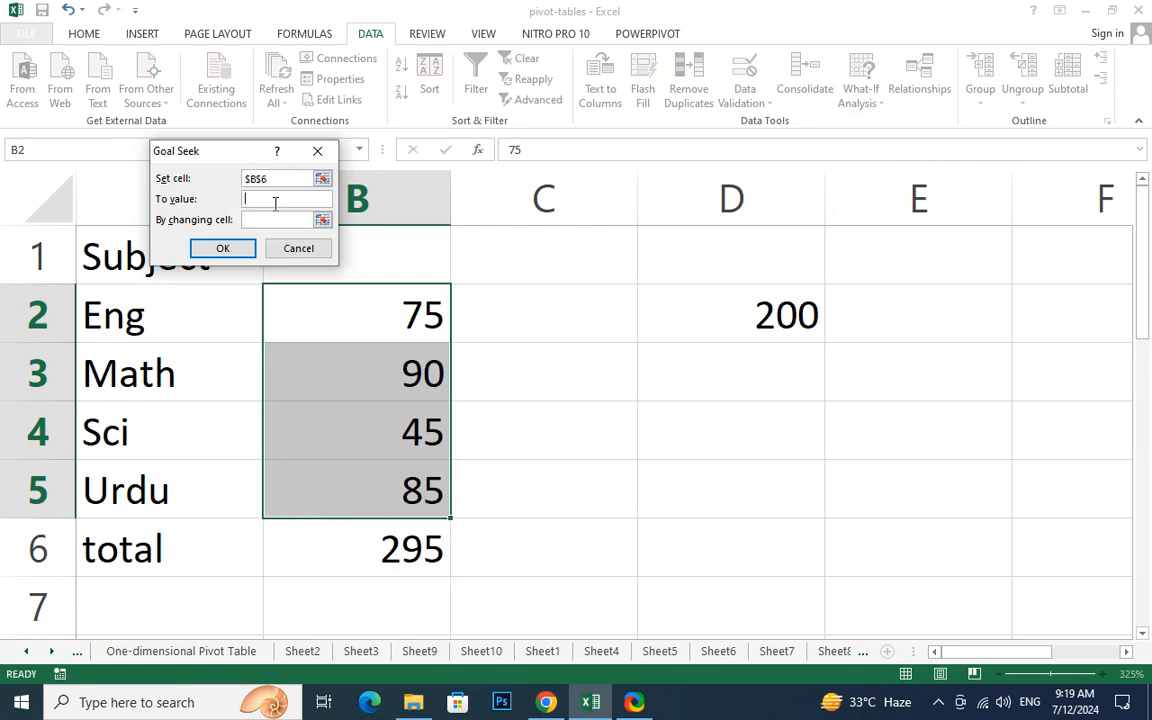
text(320)
click(322, 219)
drag(363, 310, 363, 368)
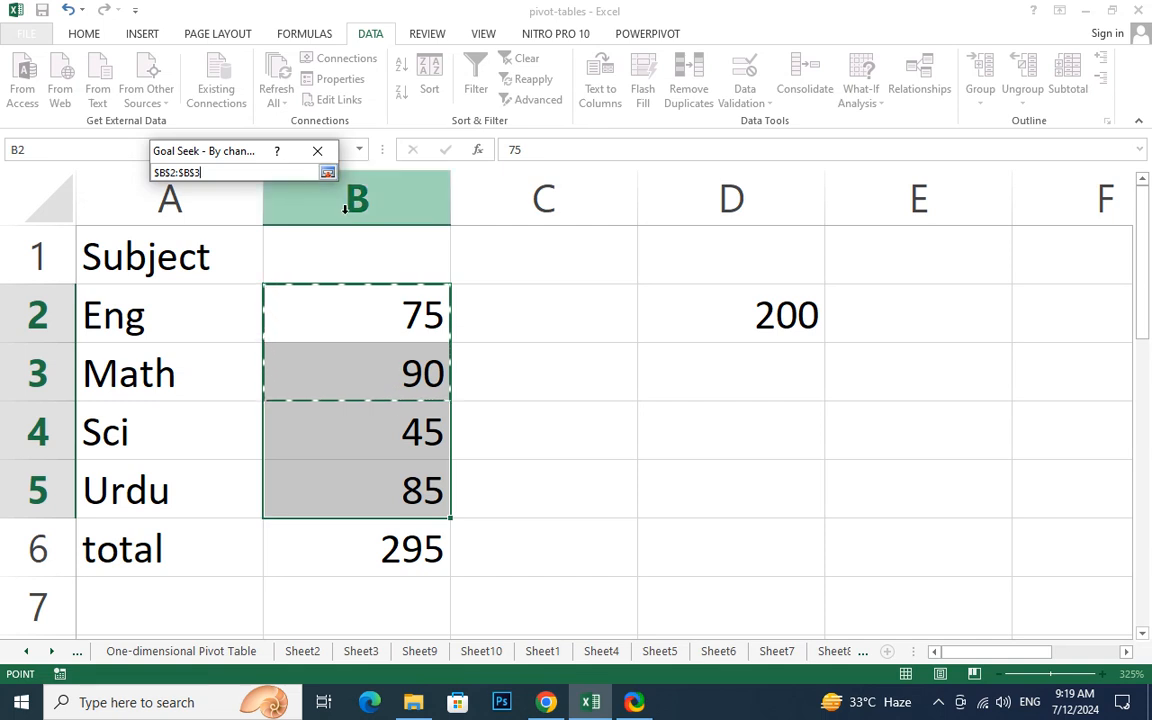
click(327, 172)
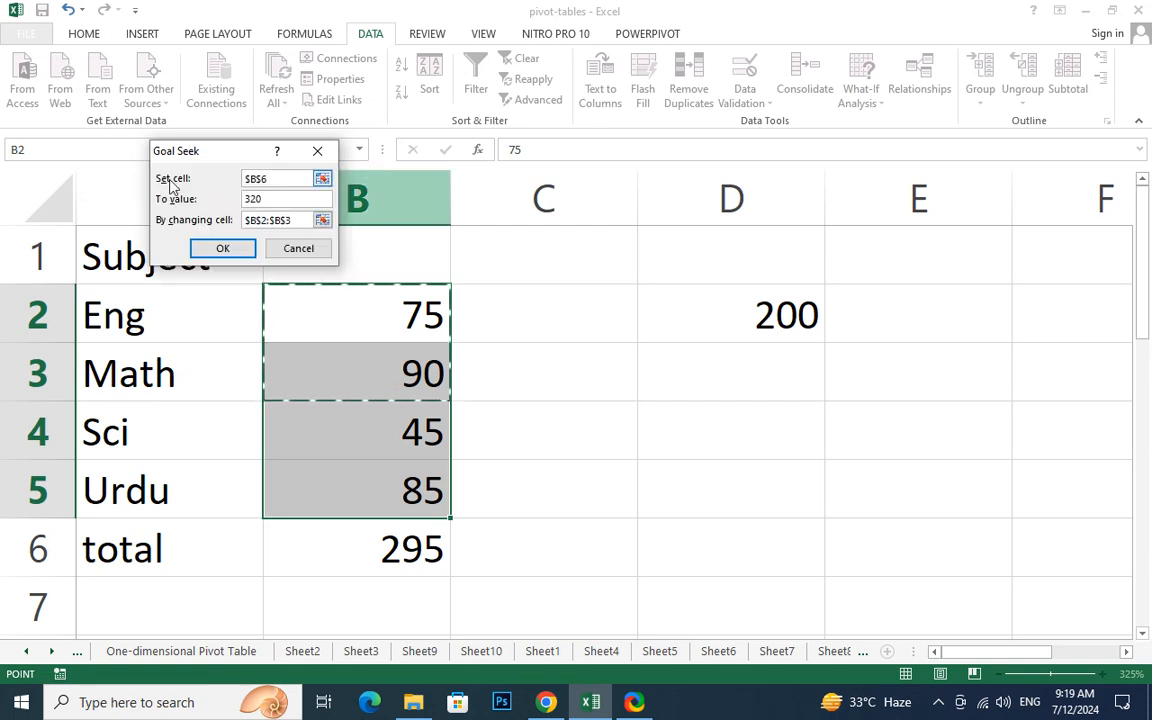
click(199, 252)
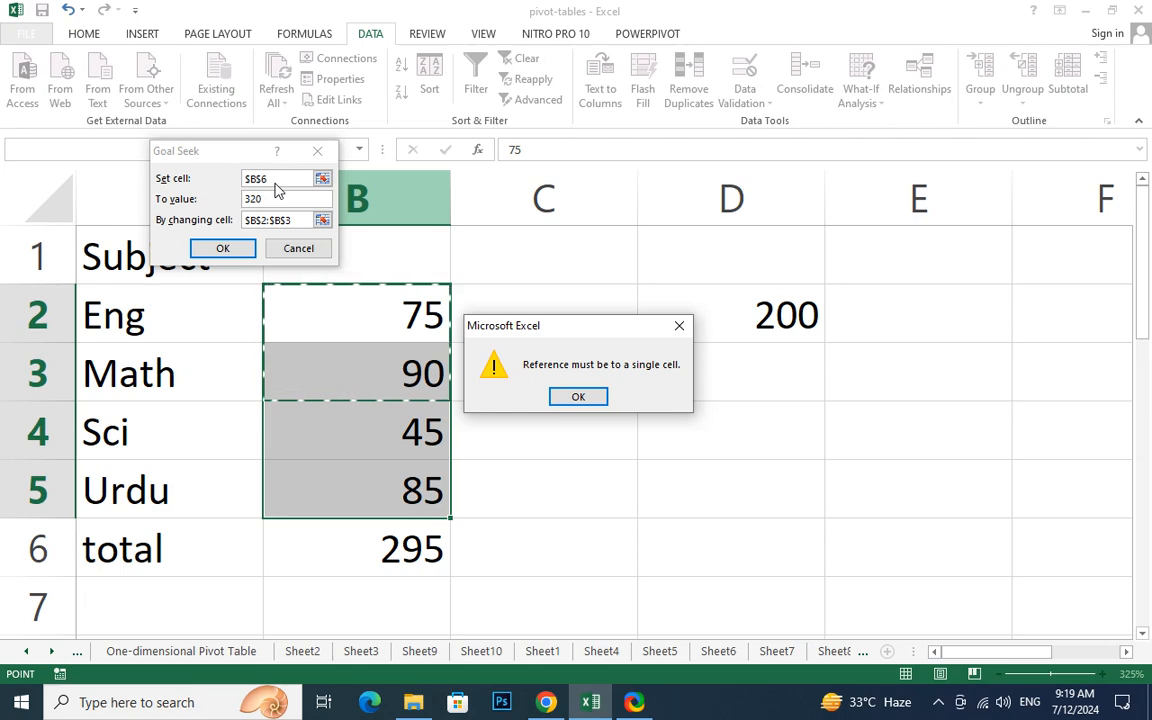
click(578, 396)
Step: Change the Goal Seek set cell to B2 and try to run it with 320 and changing cells B2:B3
click(322, 178)
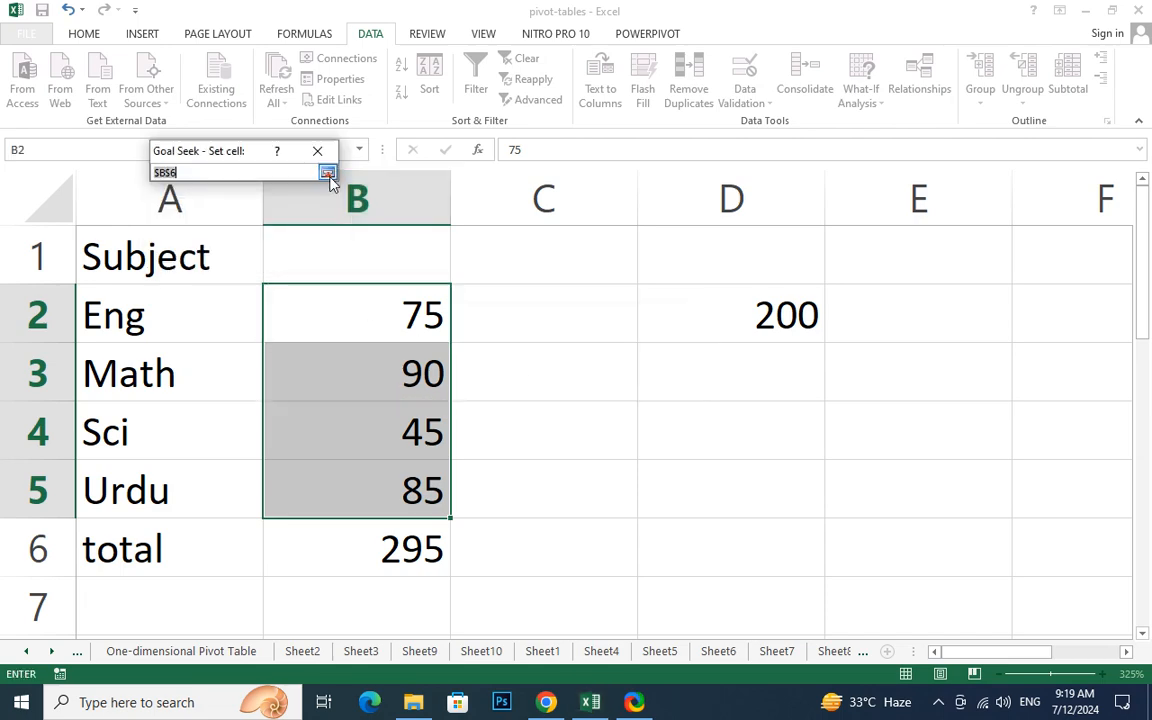
click(374, 300)
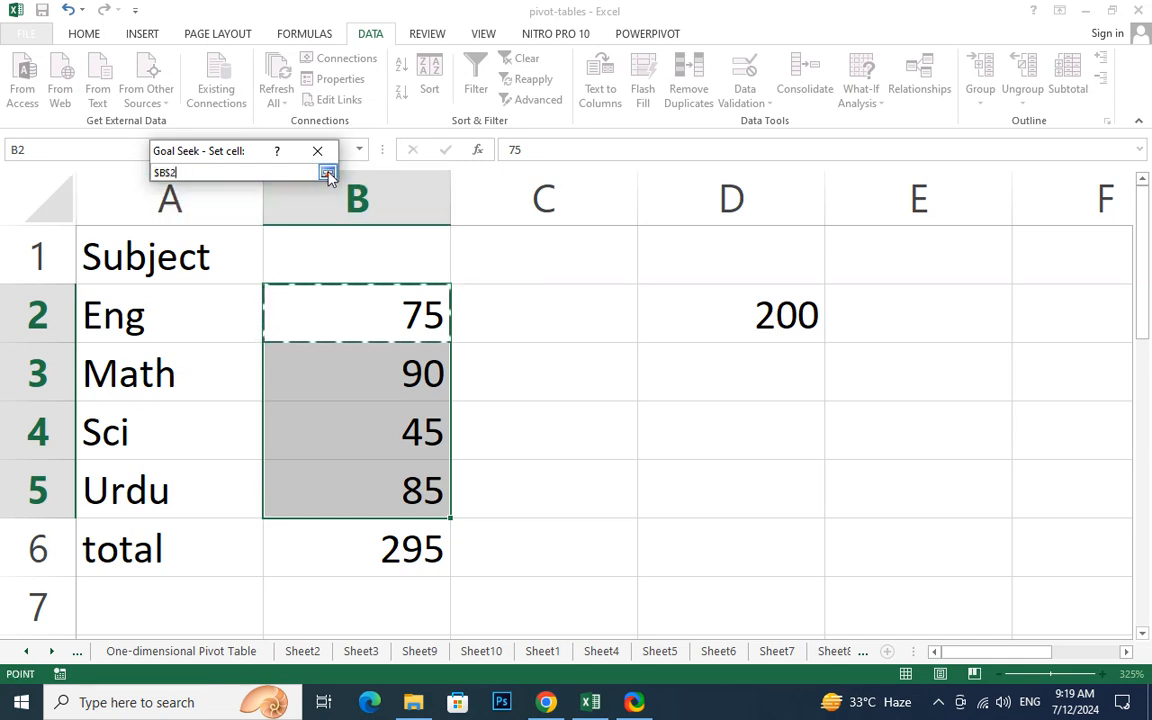
click(327, 172)
click(218, 250)
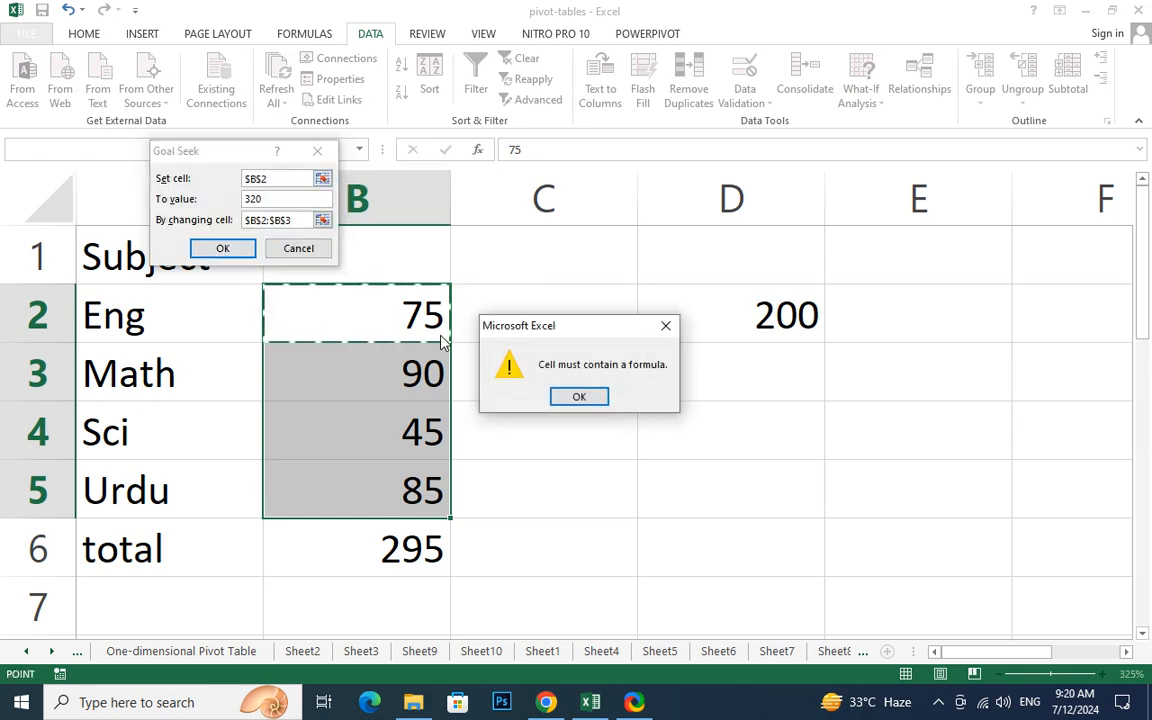
click(591, 399)
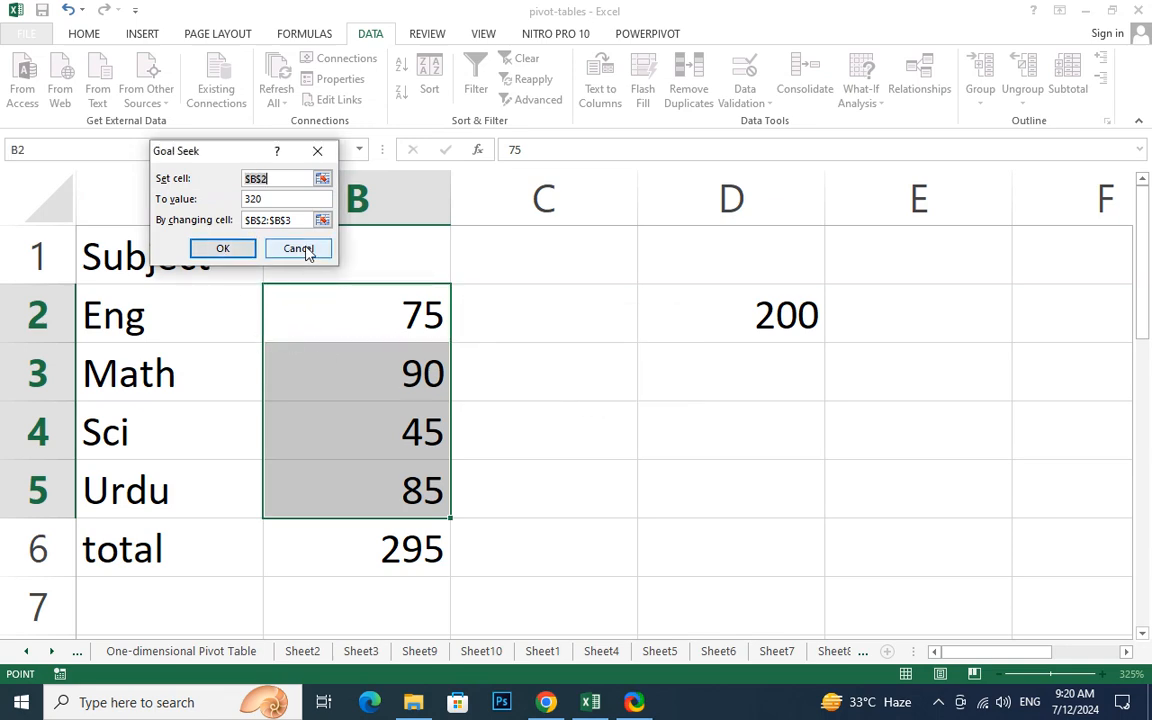
click(213, 251)
click(581, 397)
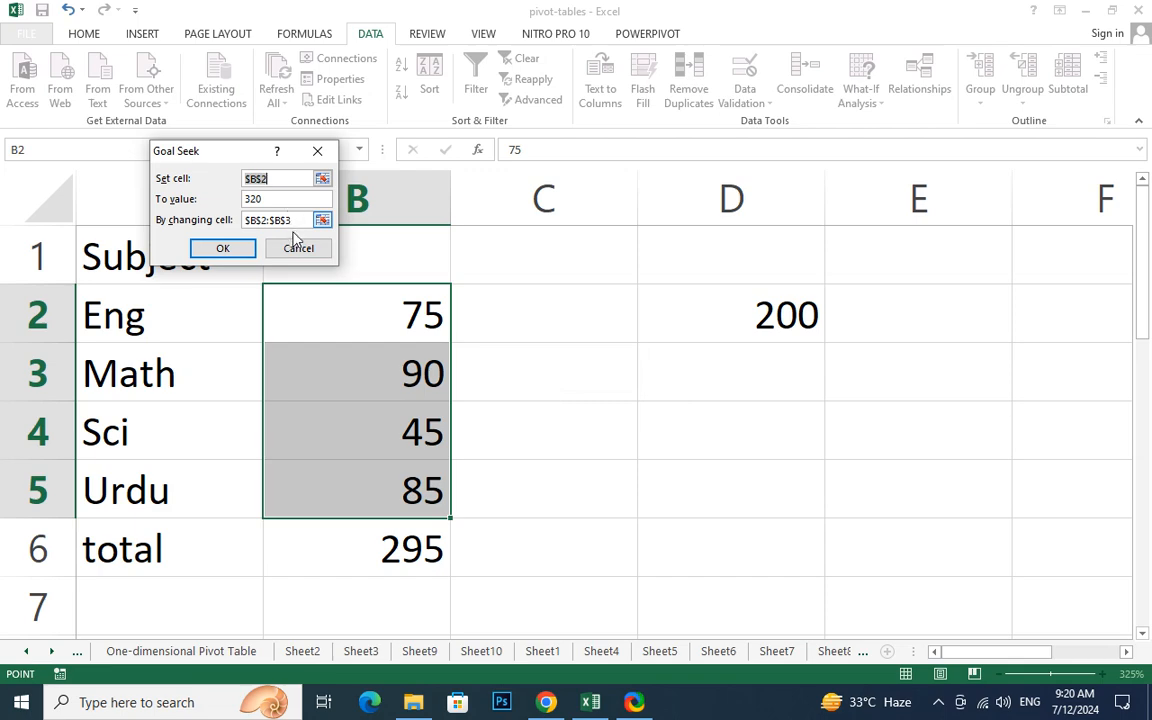
Step: Run Goal Seek to bring total cell B6 to 320 by changing only B2, and discard the result
click(380, 548)
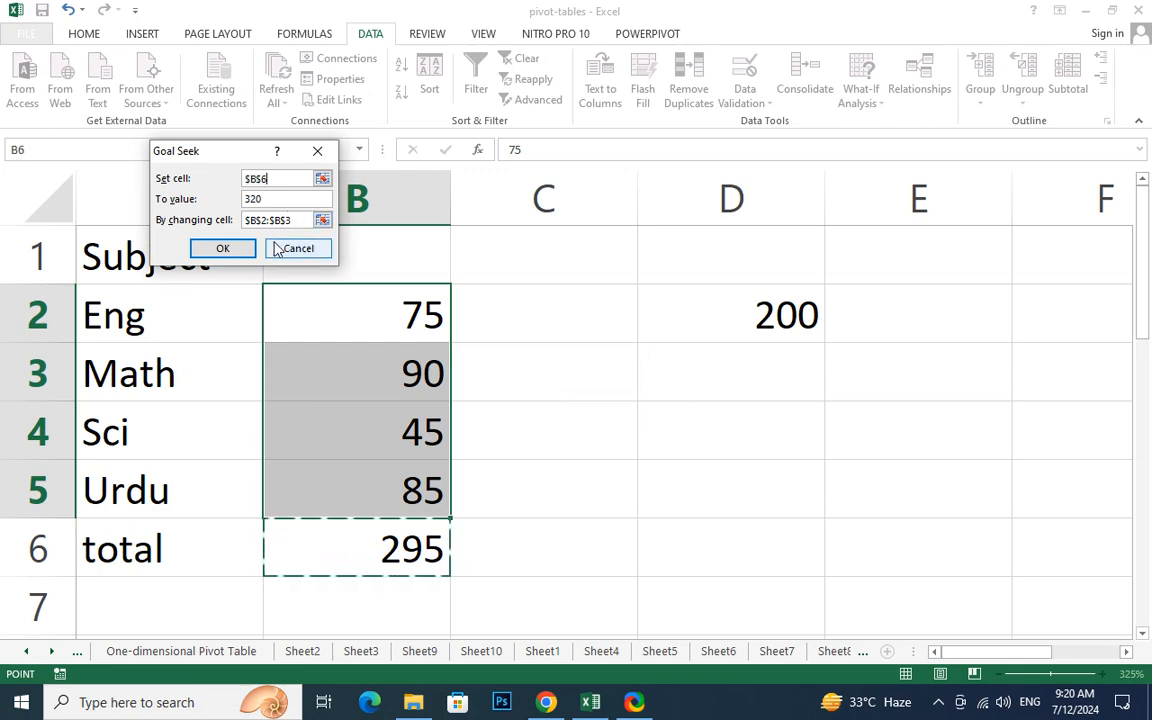
drag(300, 178, 243, 178)
key(BackSpace)
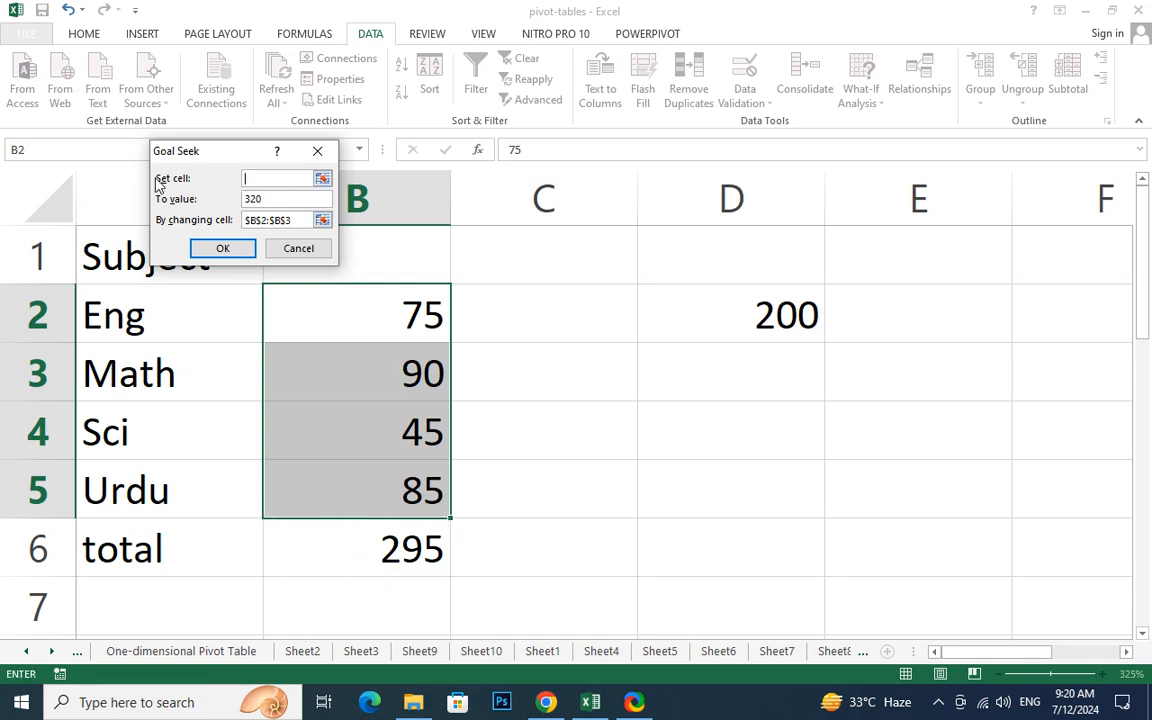
click(300, 548)
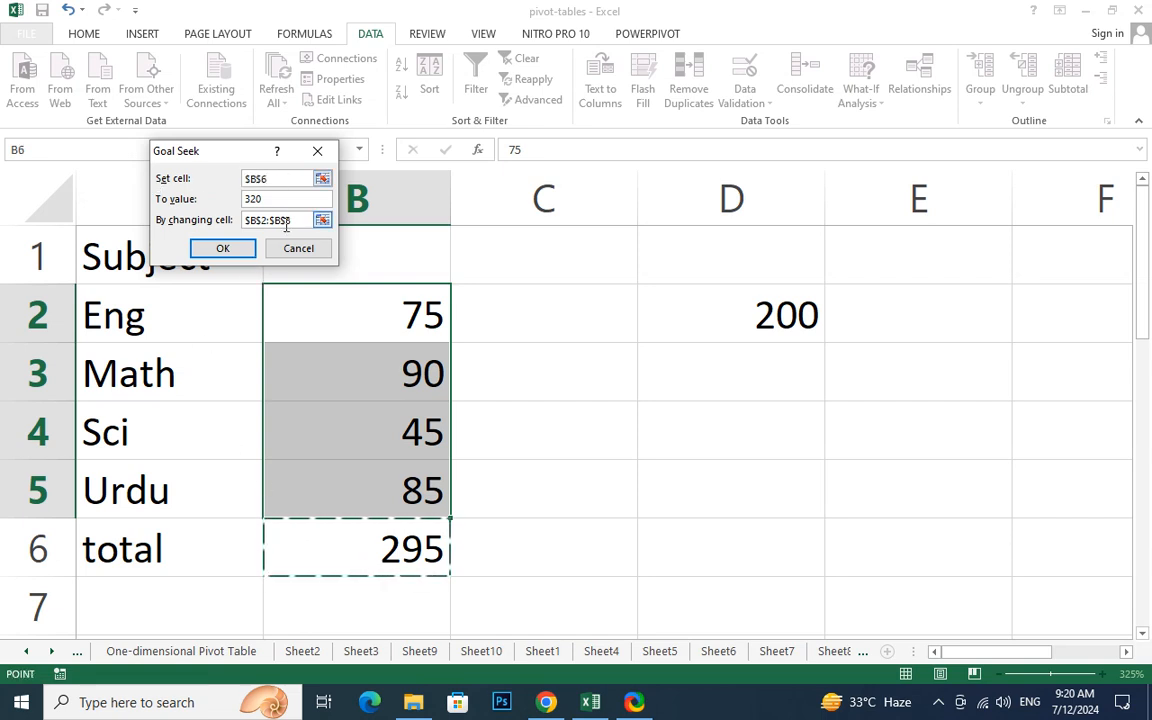
click(321, 222)
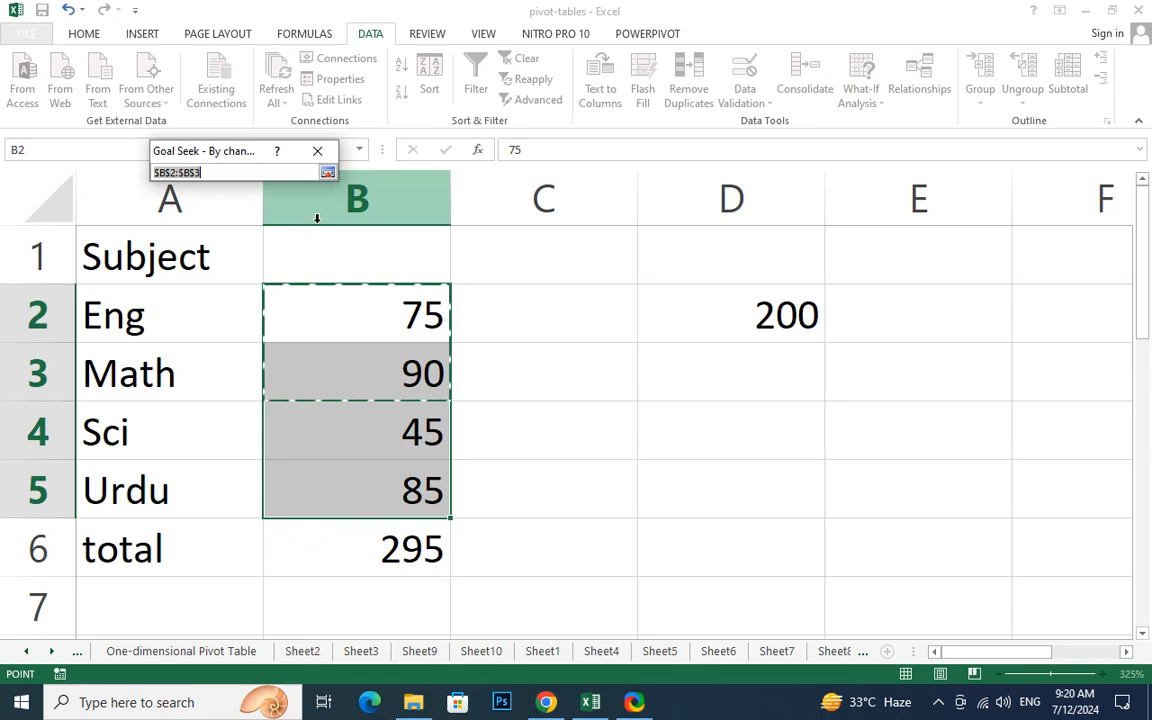
click(371, 330)
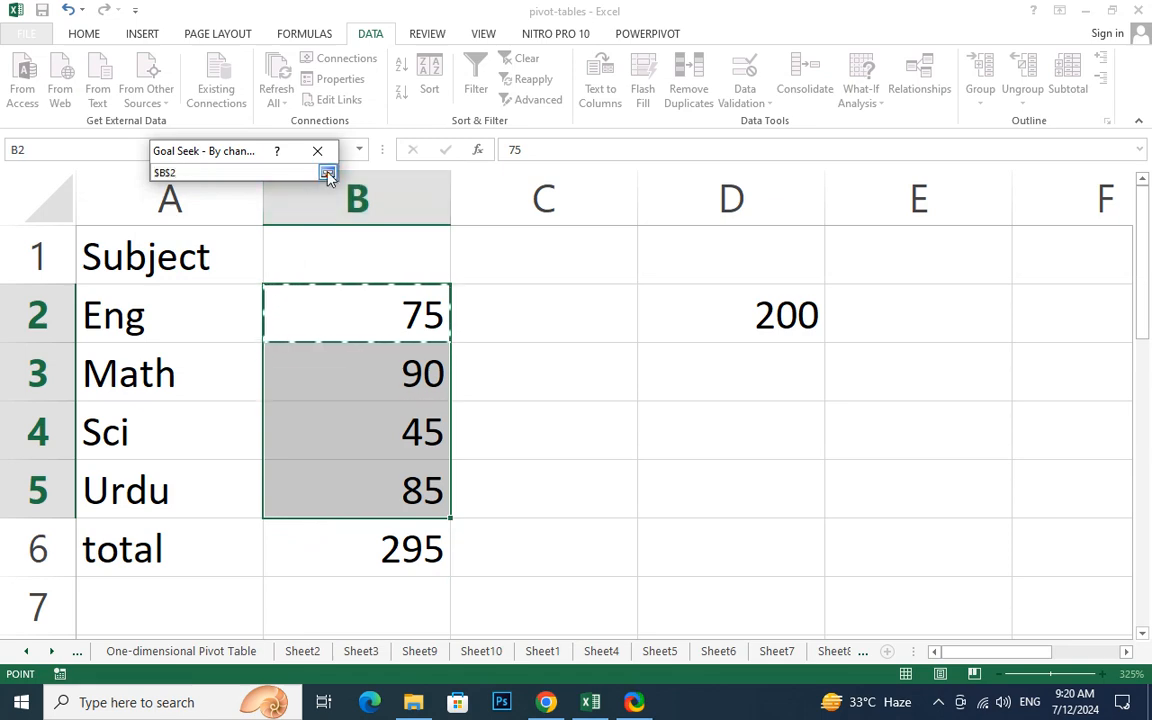
click(327, 174)
click(204, 250)
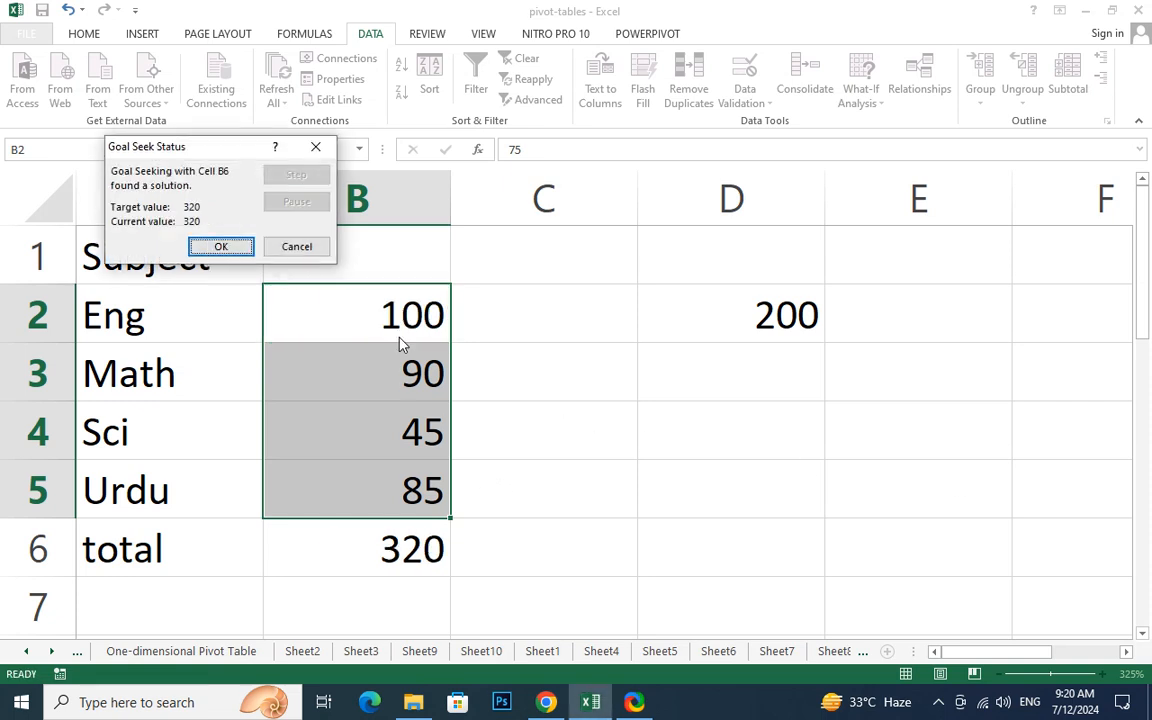
click(312, 246)
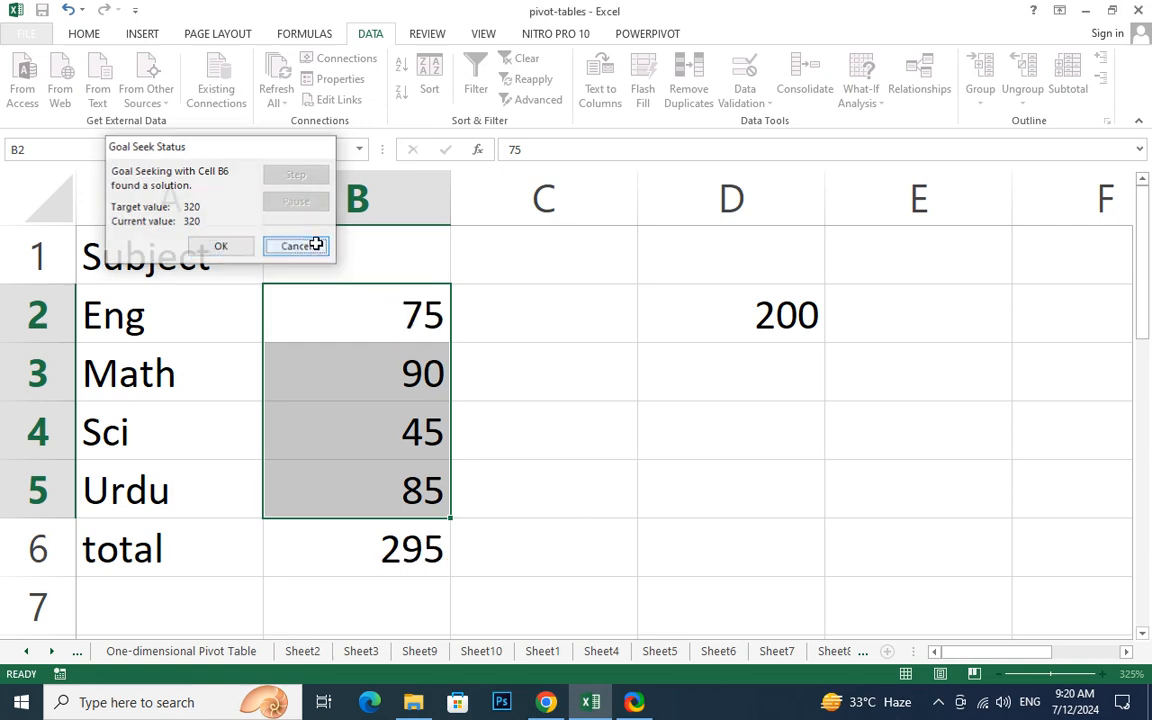
Step: Set the Sci mark in B4 to 85
click(429, 472)
click(383, 380)
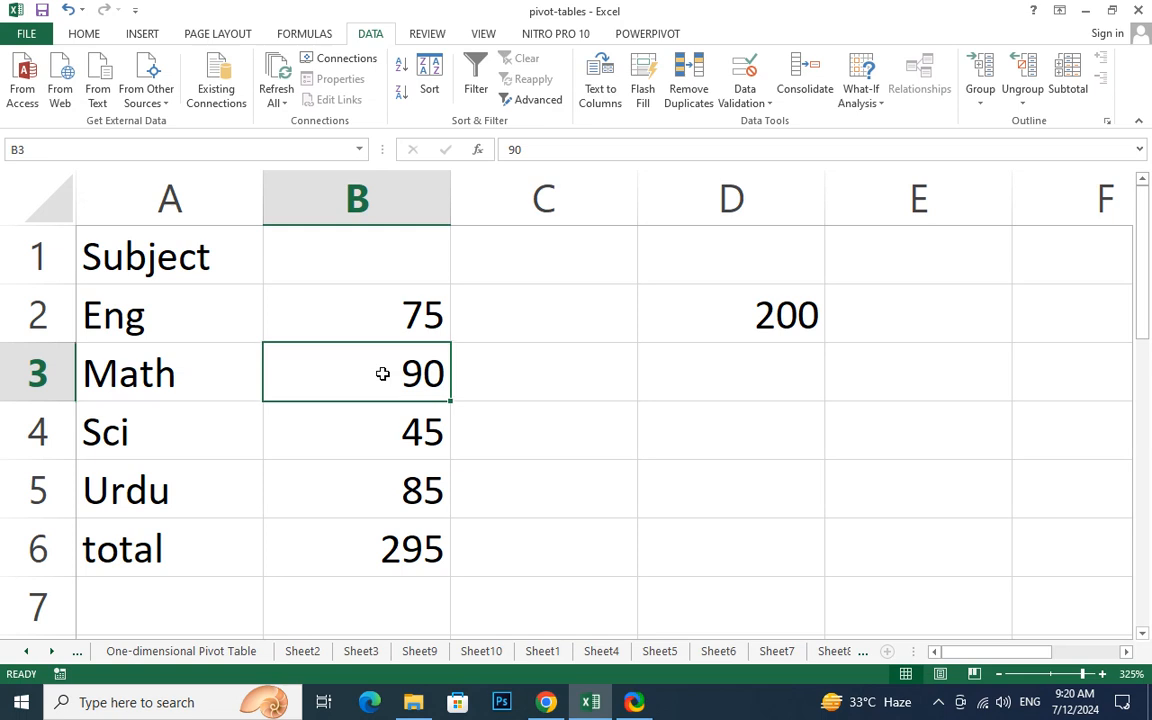
click(383, 434)
text(85)
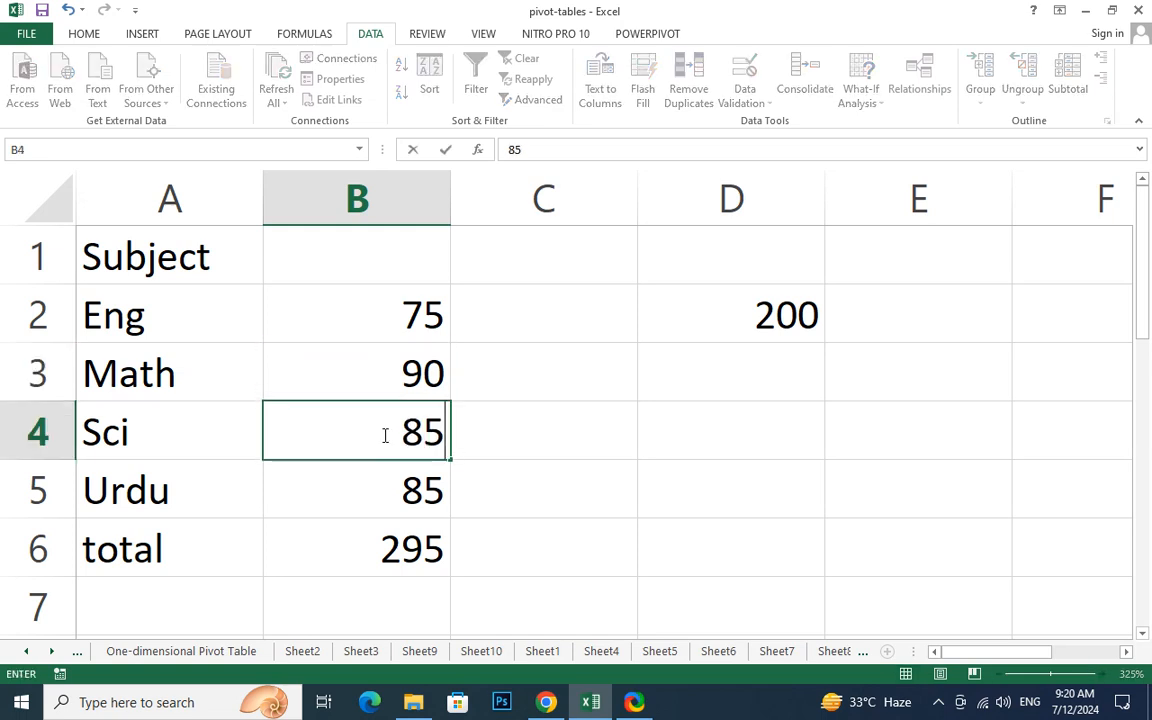
click(361, 552)
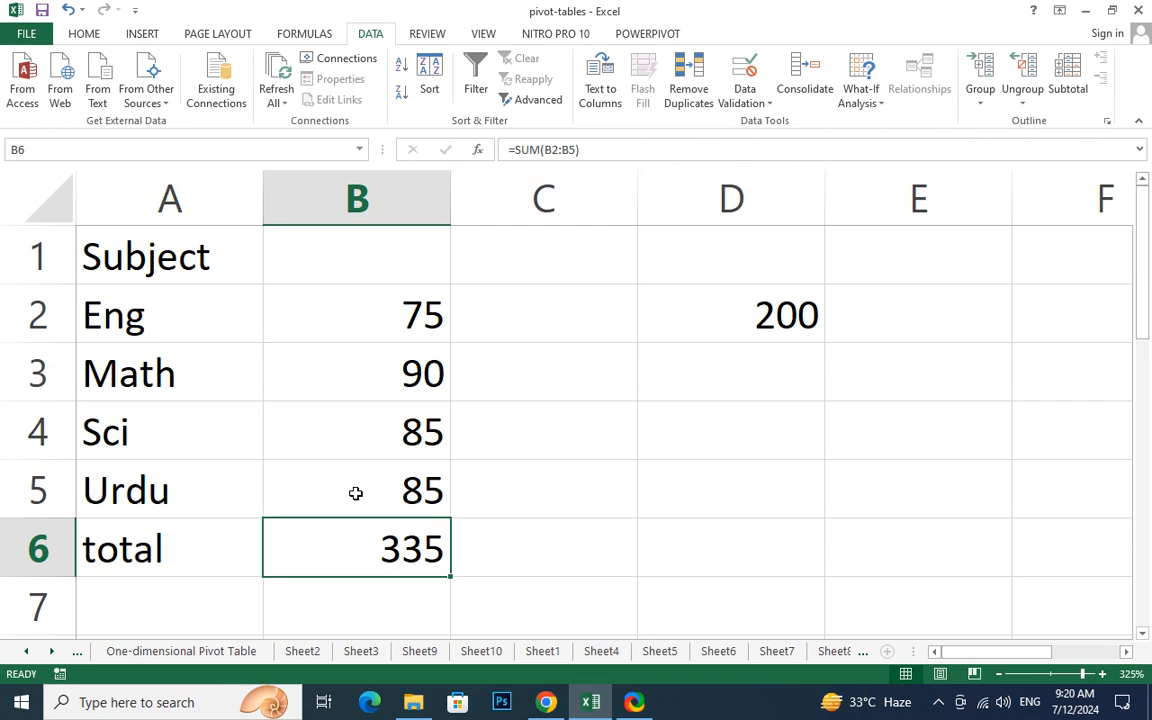
Step: Run Goal Seek again on total cell B6 with target value 320 and changing cell B2, and discard the solution
click(862, 100)
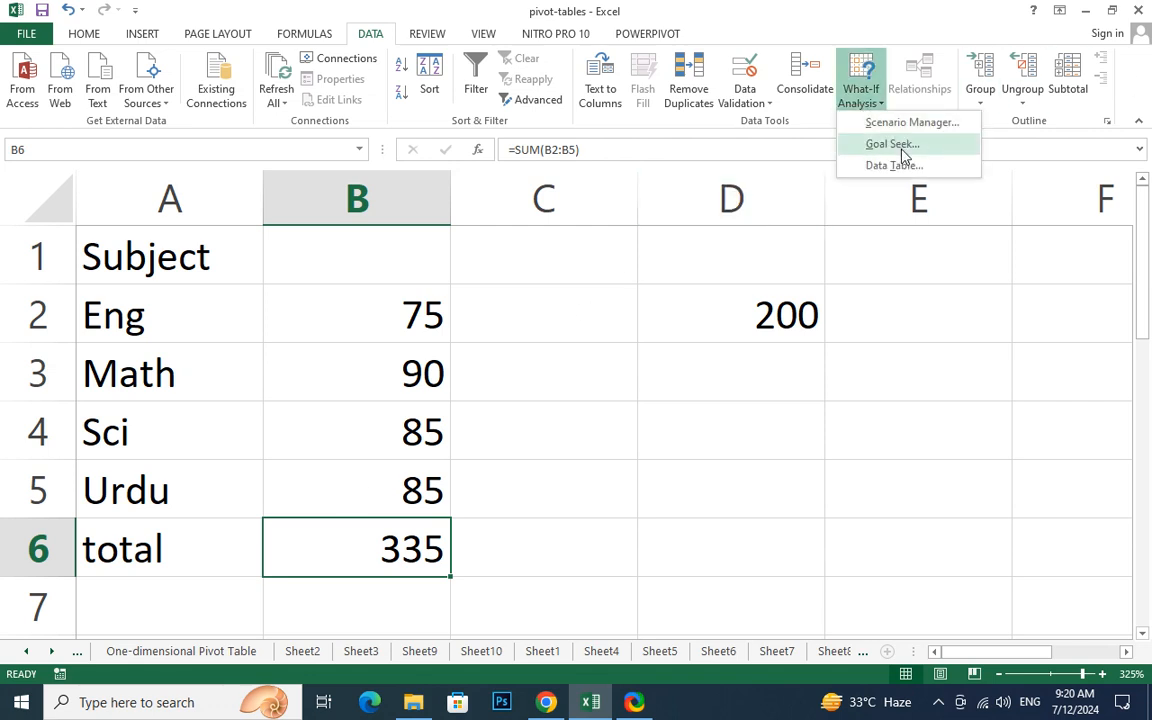
click(893, 144)
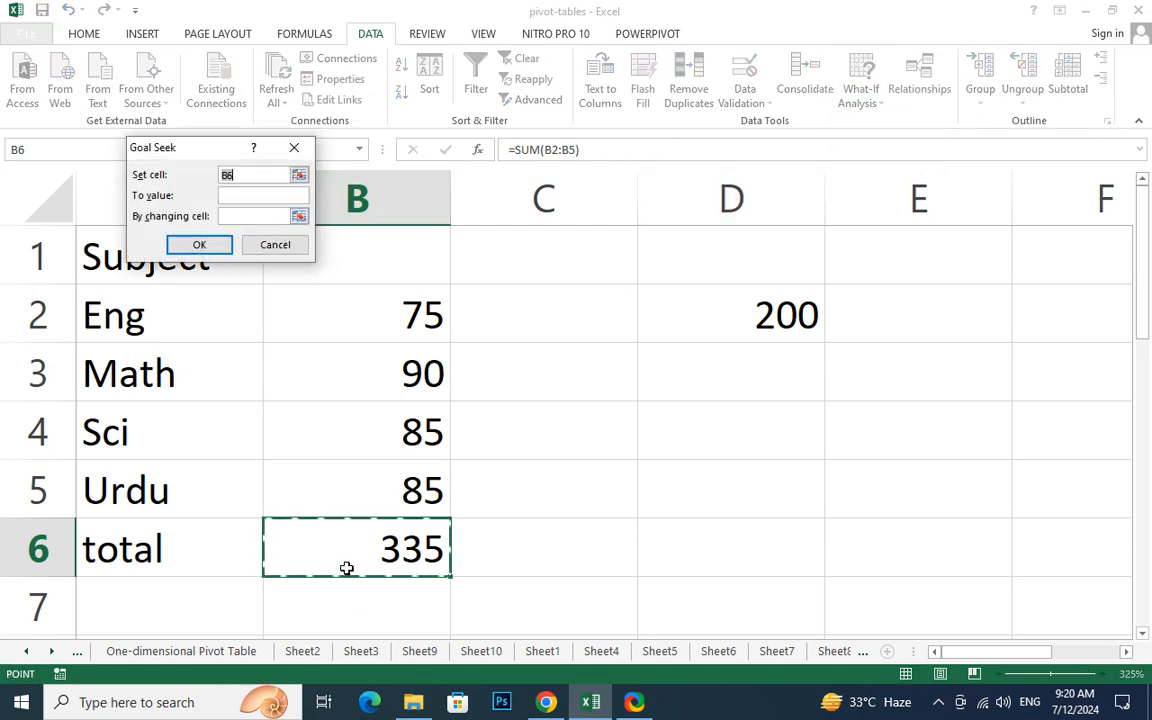
click(245, 194)
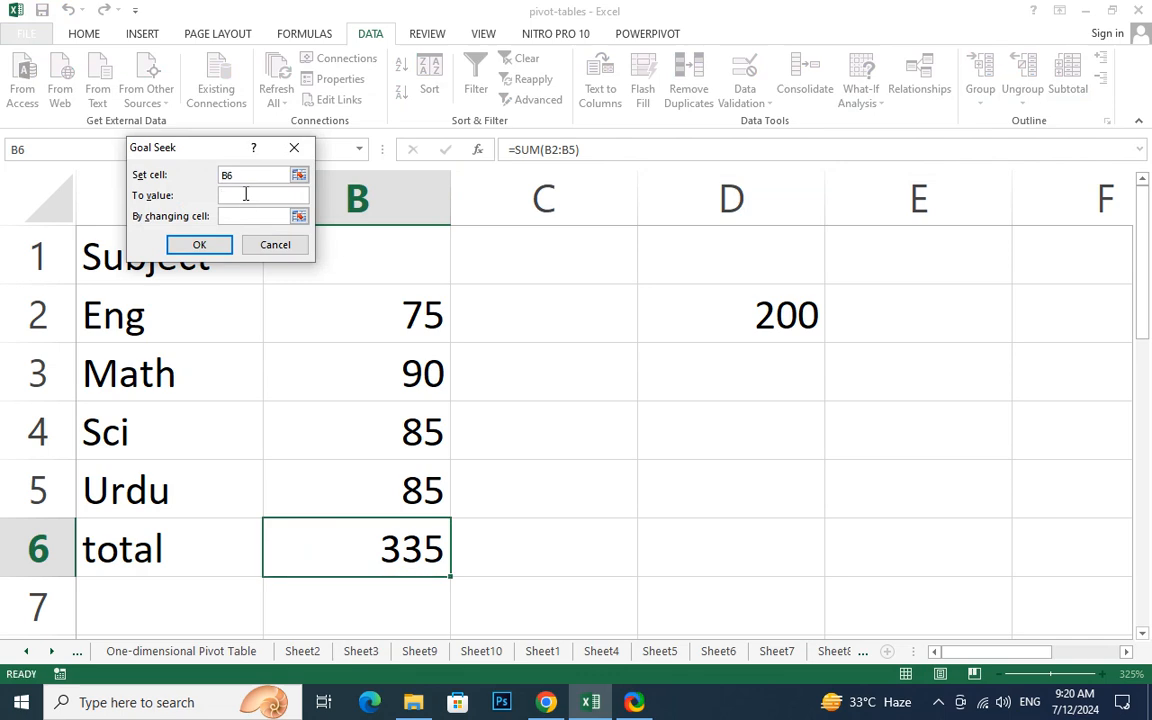
text(320)
click(298, 216)
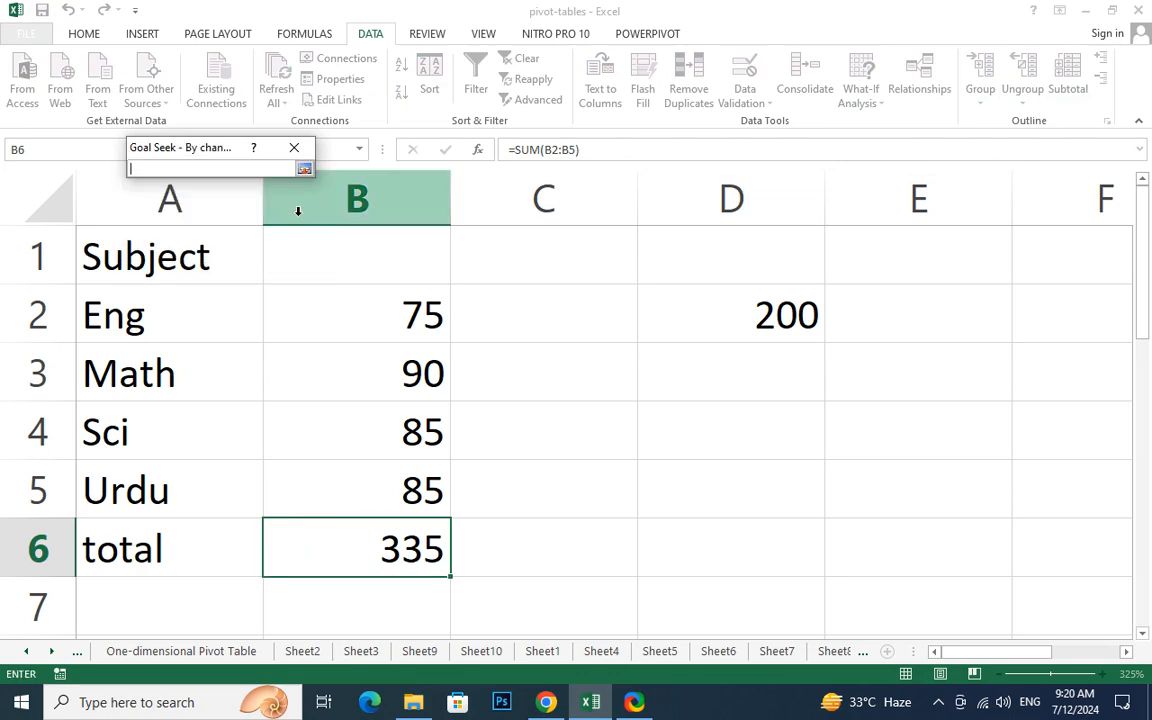
click(411, 312)
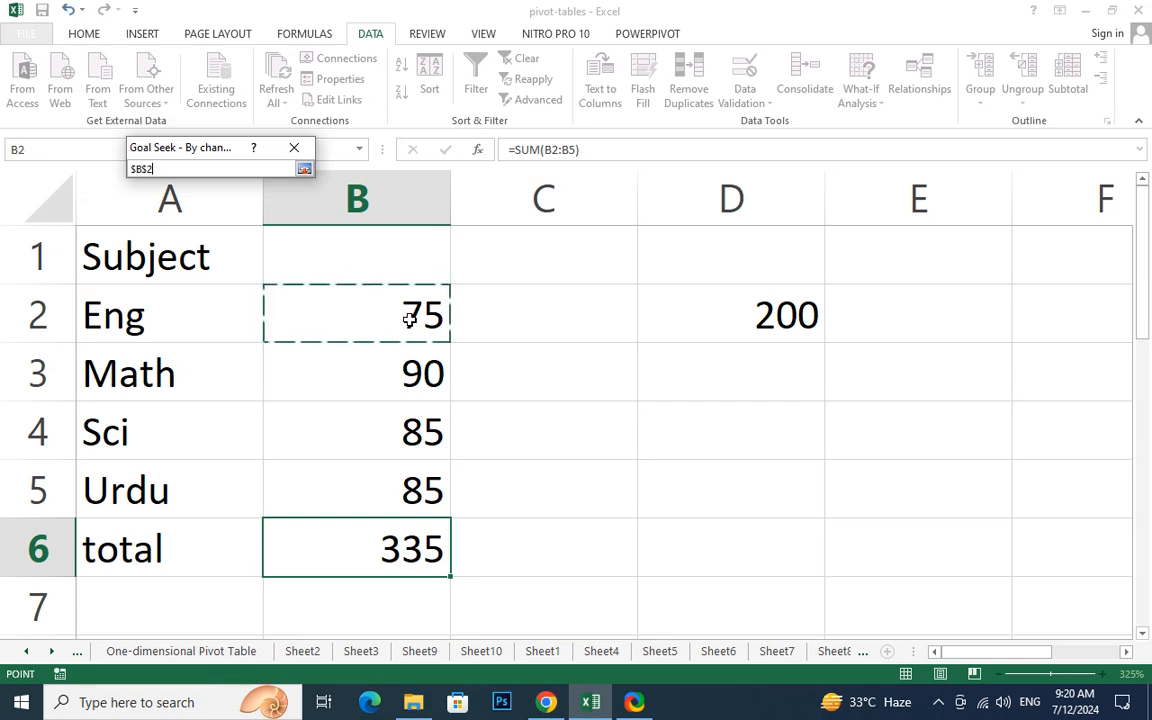
click(305, 170)
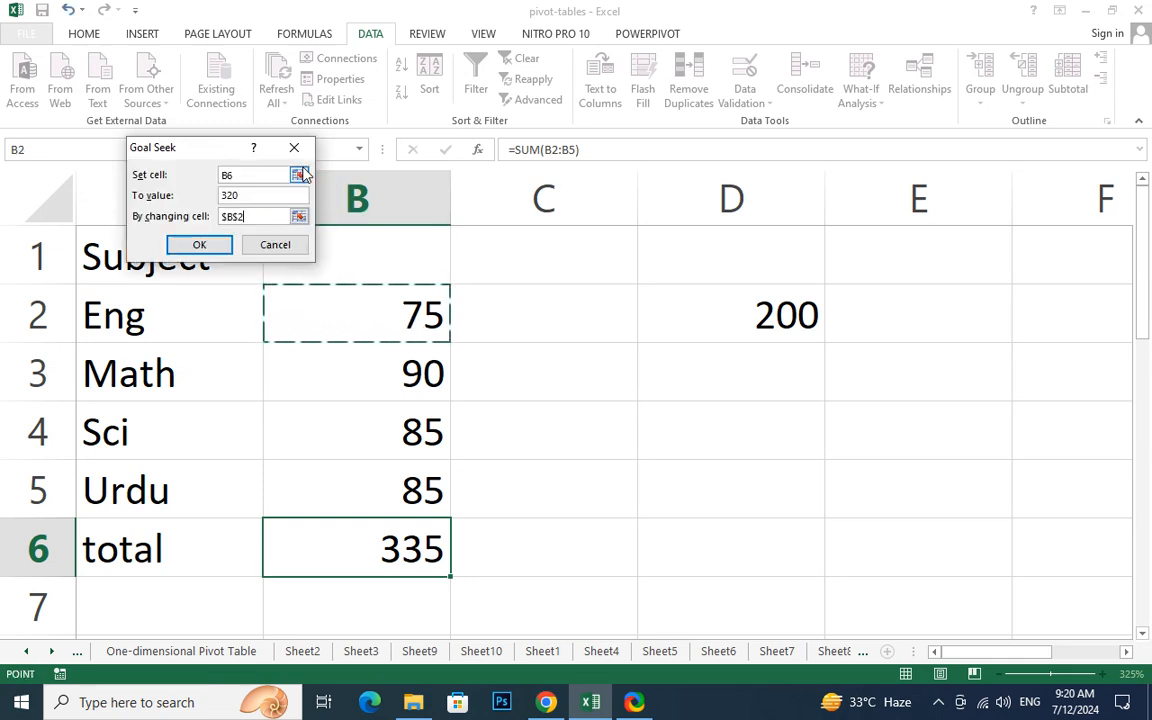
click(201, 244)
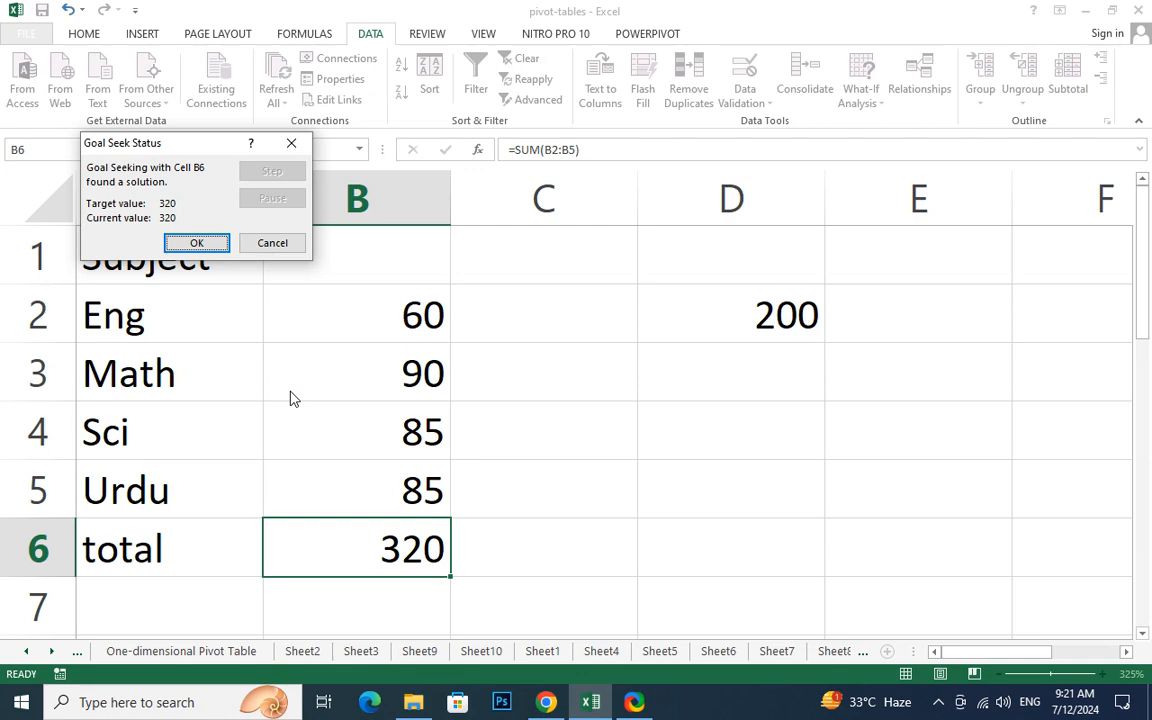
click(288, 243)
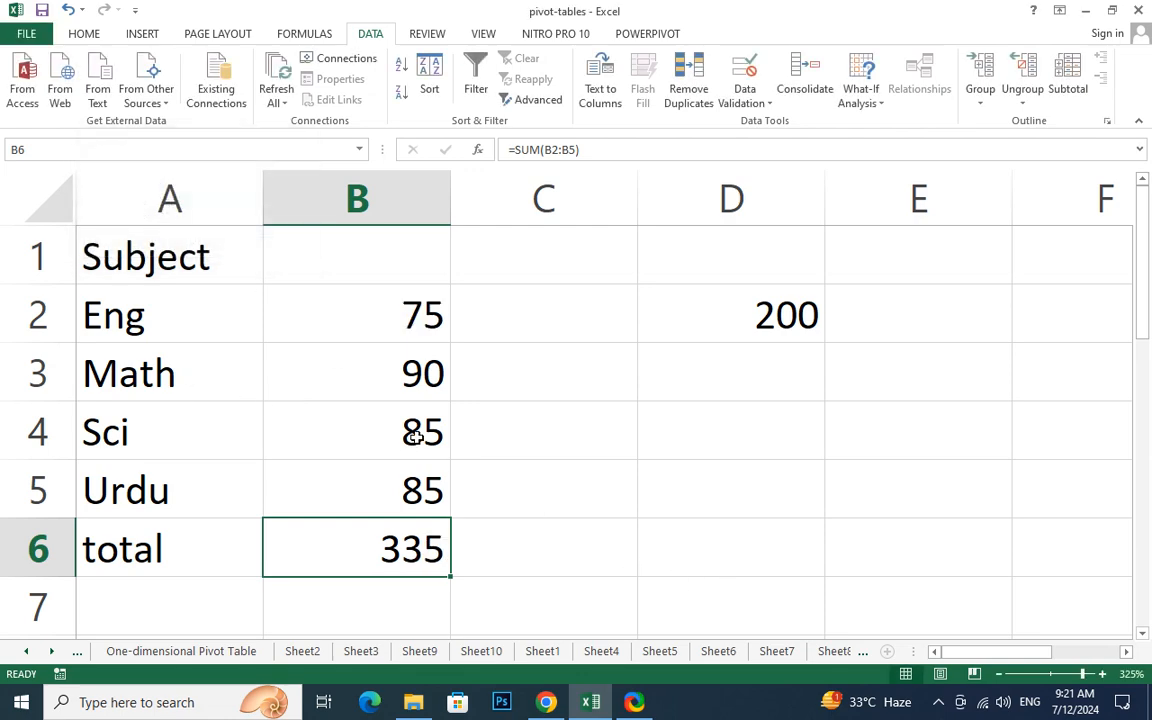
Step: Add a new blank worksheet after Sheet8
click(776, 651)
click(826, 652)
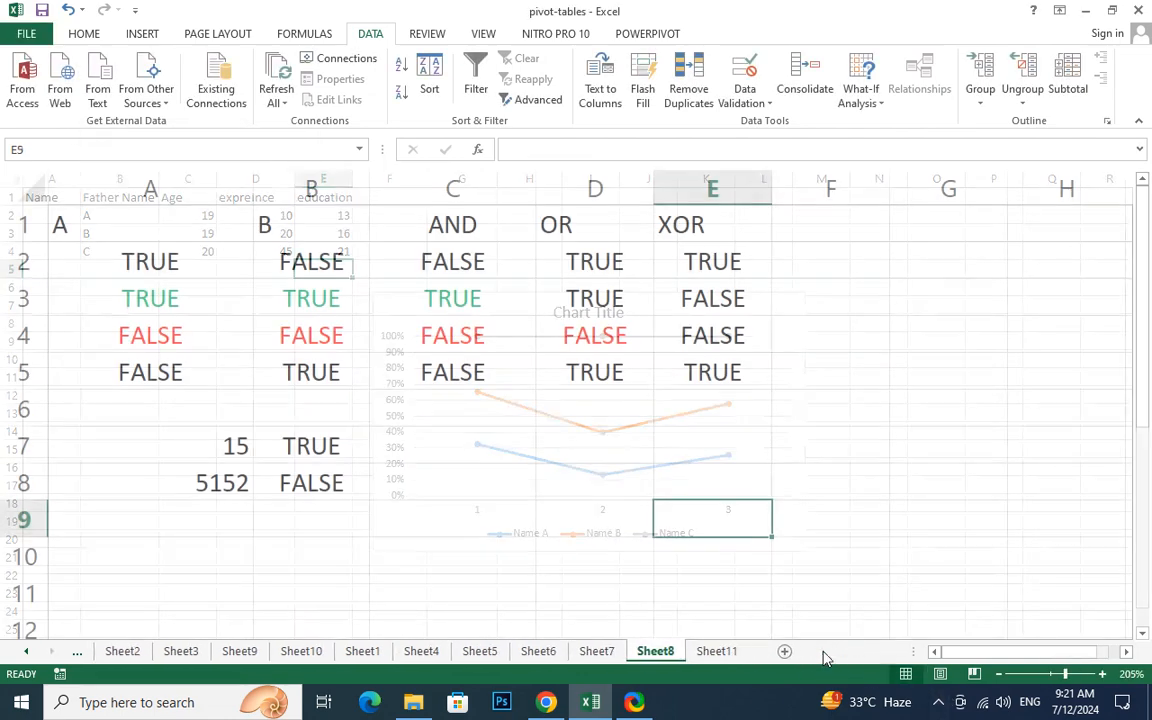
click(786, 652)
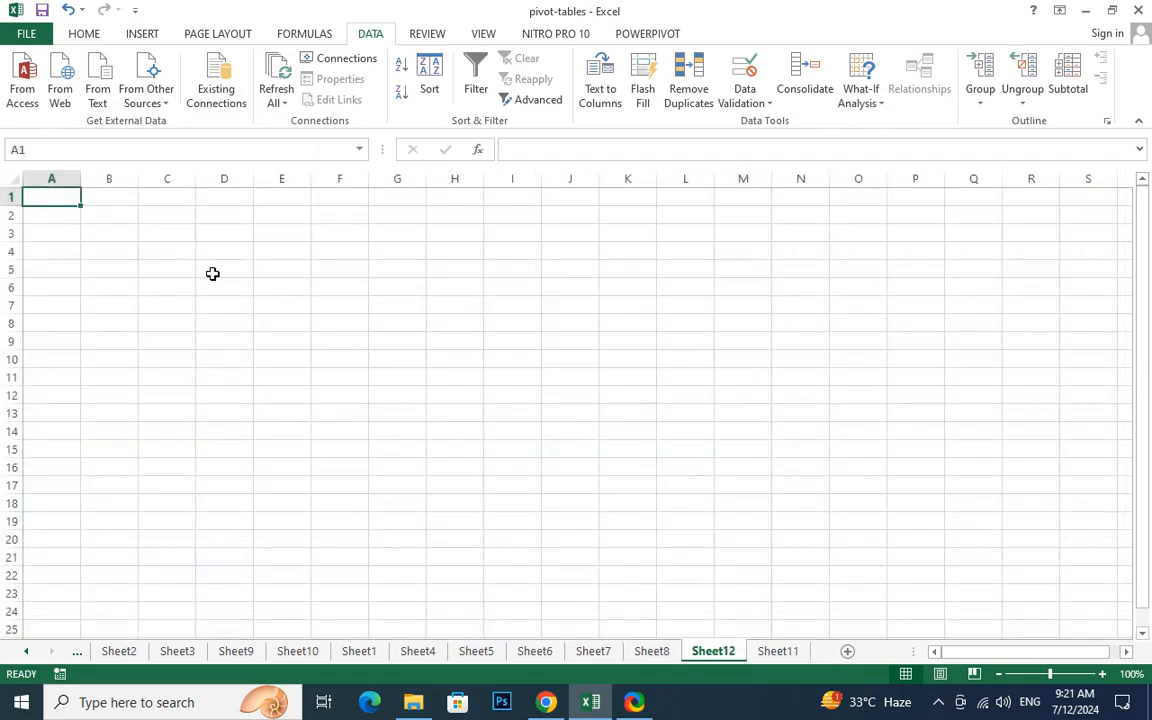
Step: Enter the label "price" in A1 of the new sheet and 80 in B1
scroll(329, 417, up, 12)
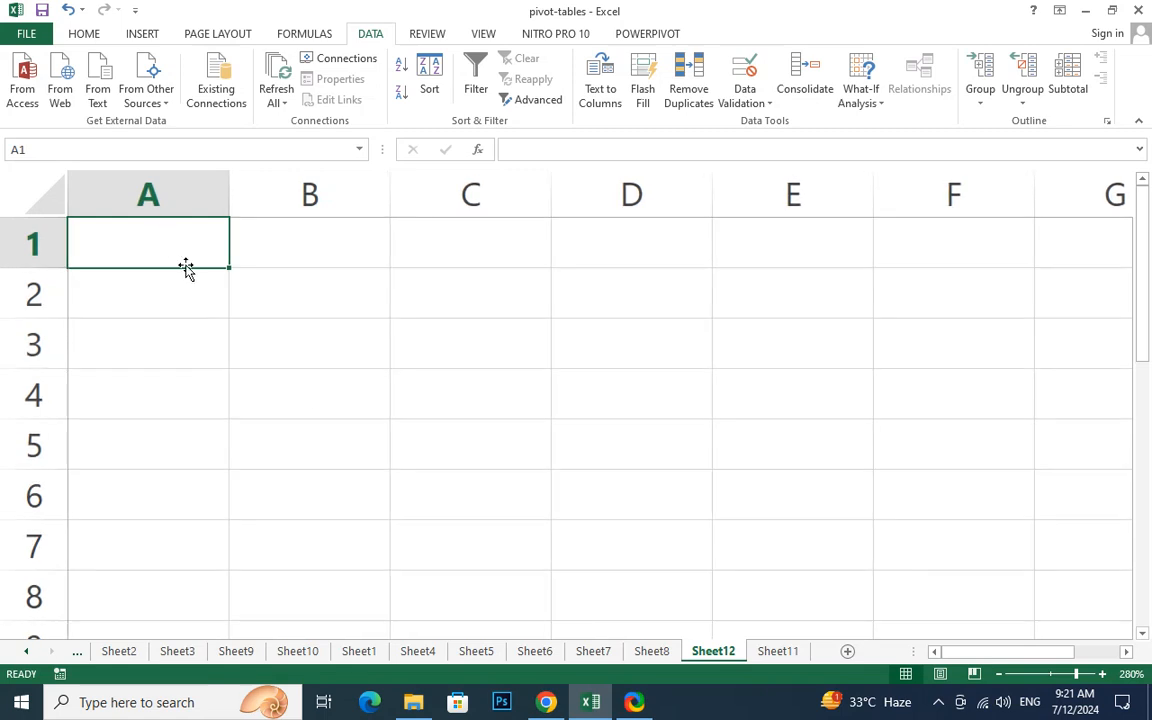
scroll(254, 427, up, 3)
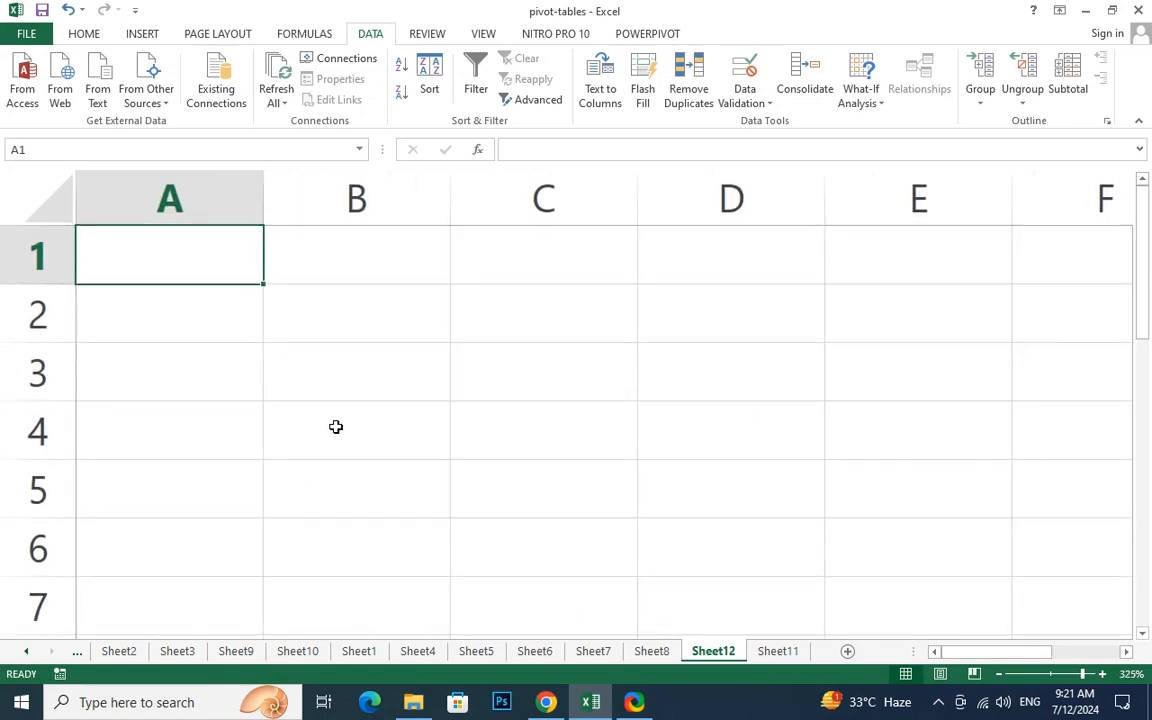
click(198, 368)
click(219, 253)
text(price)
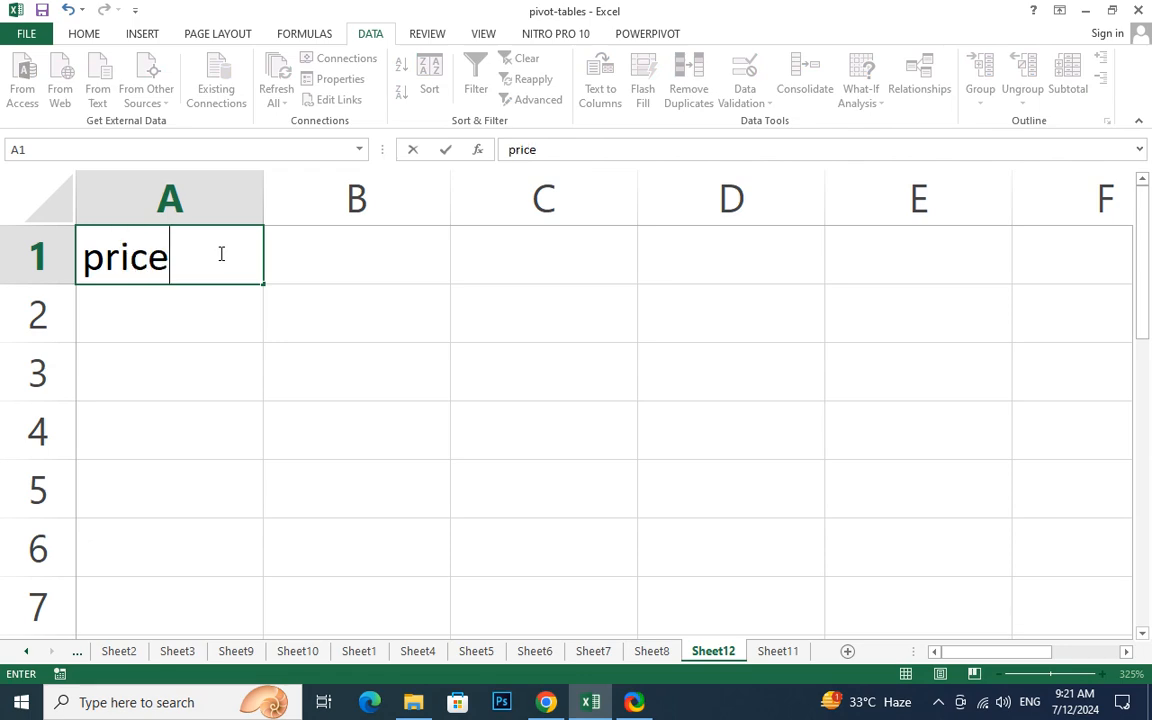
key(Tab)
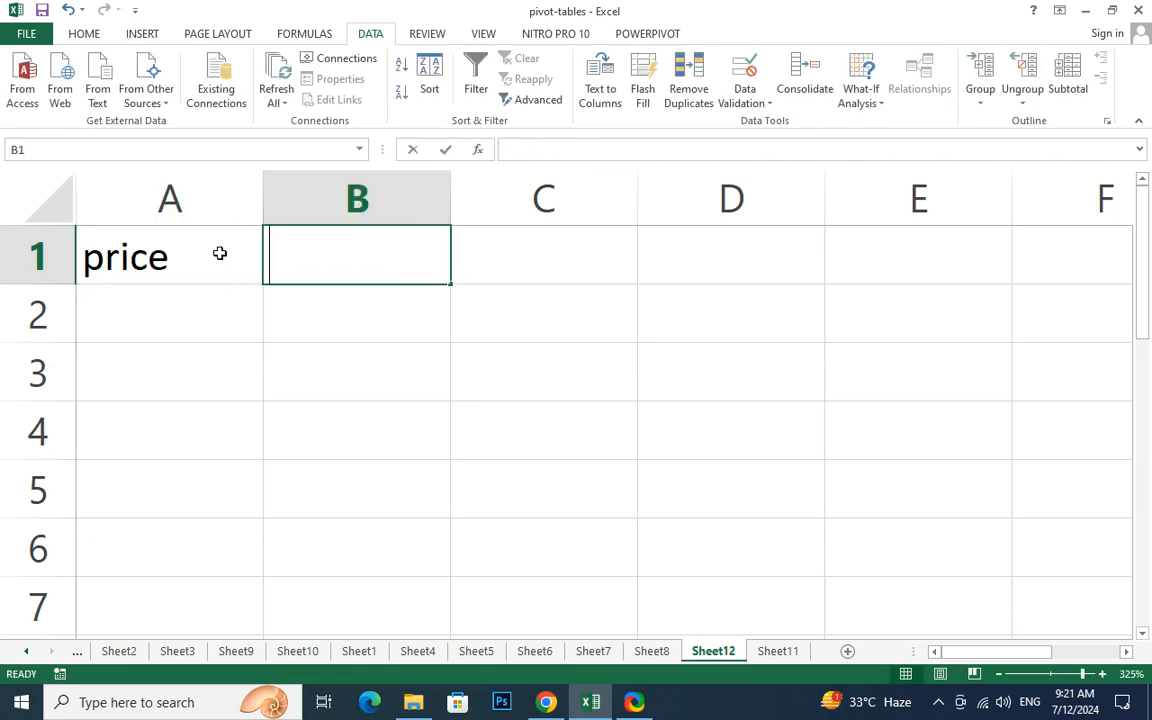
text(80)
key(Return)
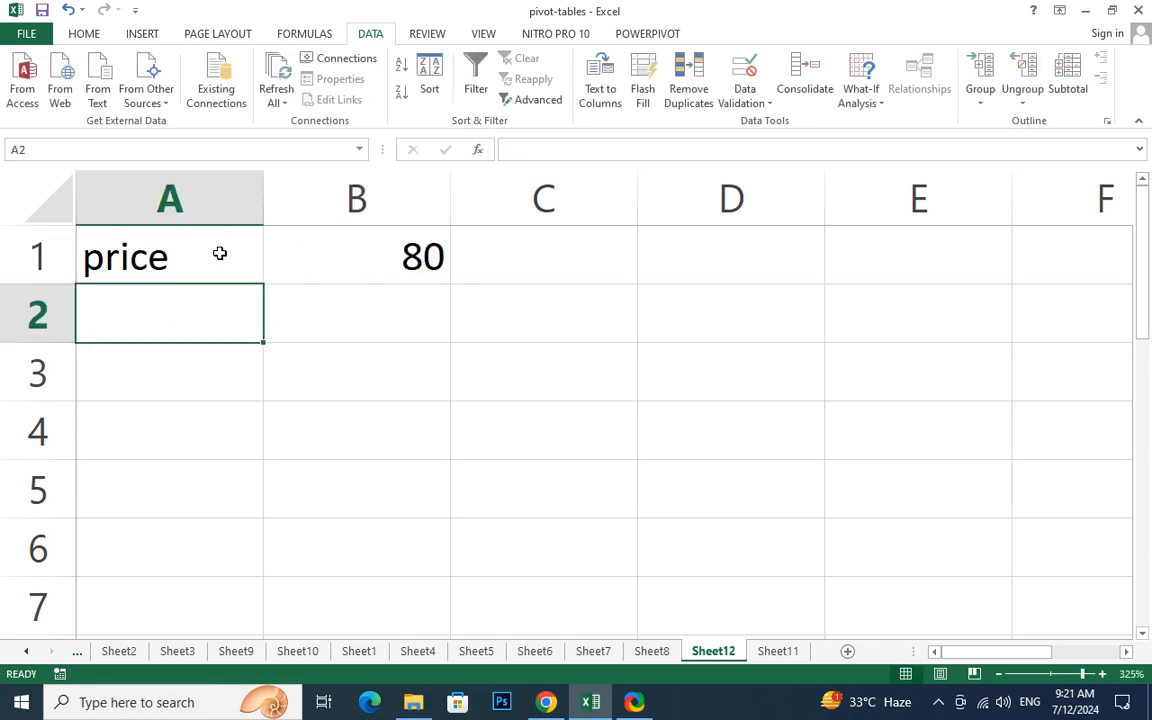
Step: Enter the label "transport" in A2 and 20 in B2
text(tra)
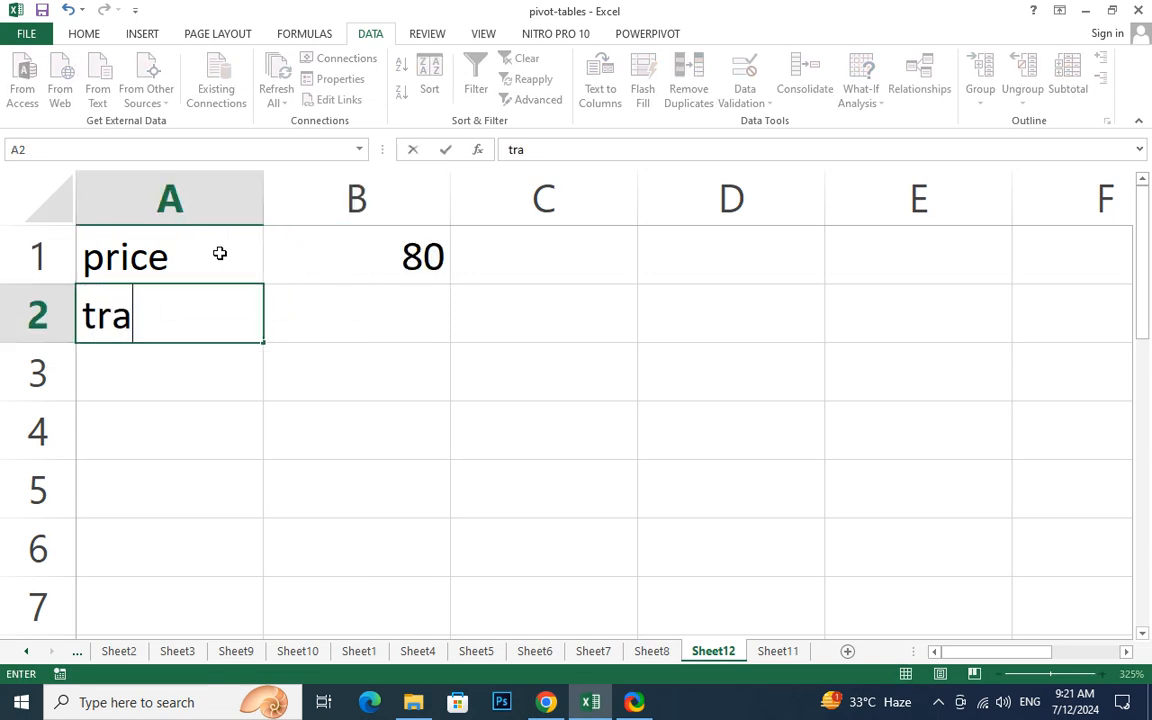
text(nport)
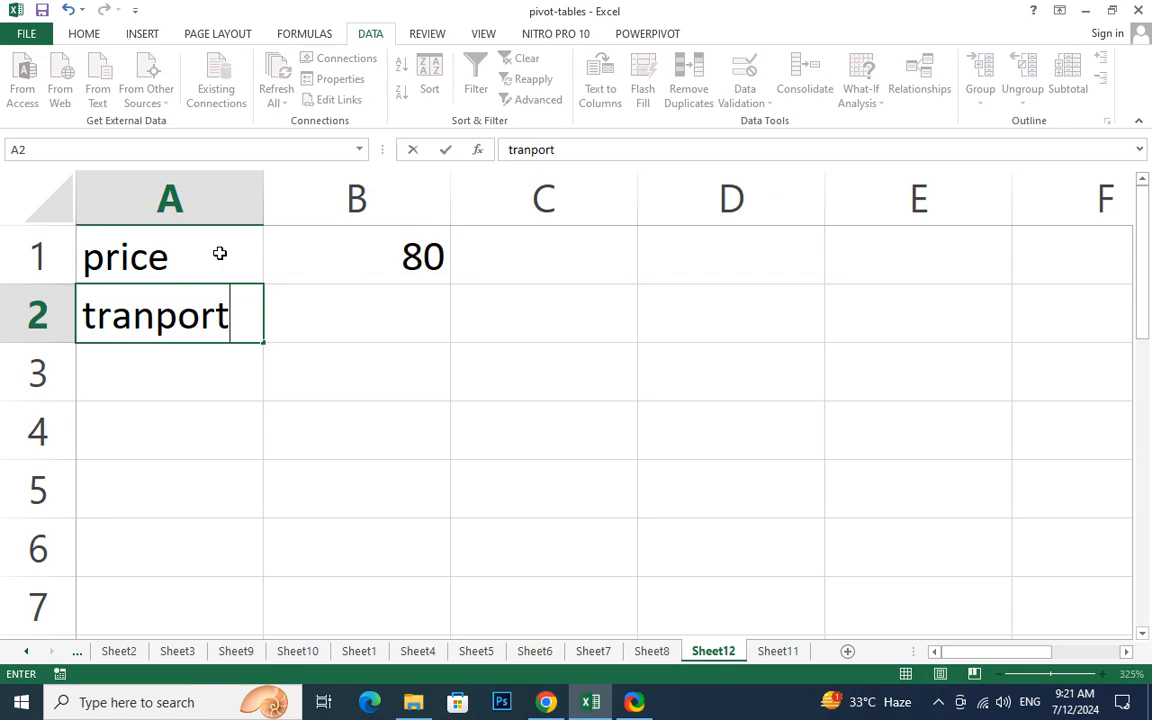
key(BackSpace)
key(BackSpace)
key(BackSpace)
key(BackSpace)
text(sport)
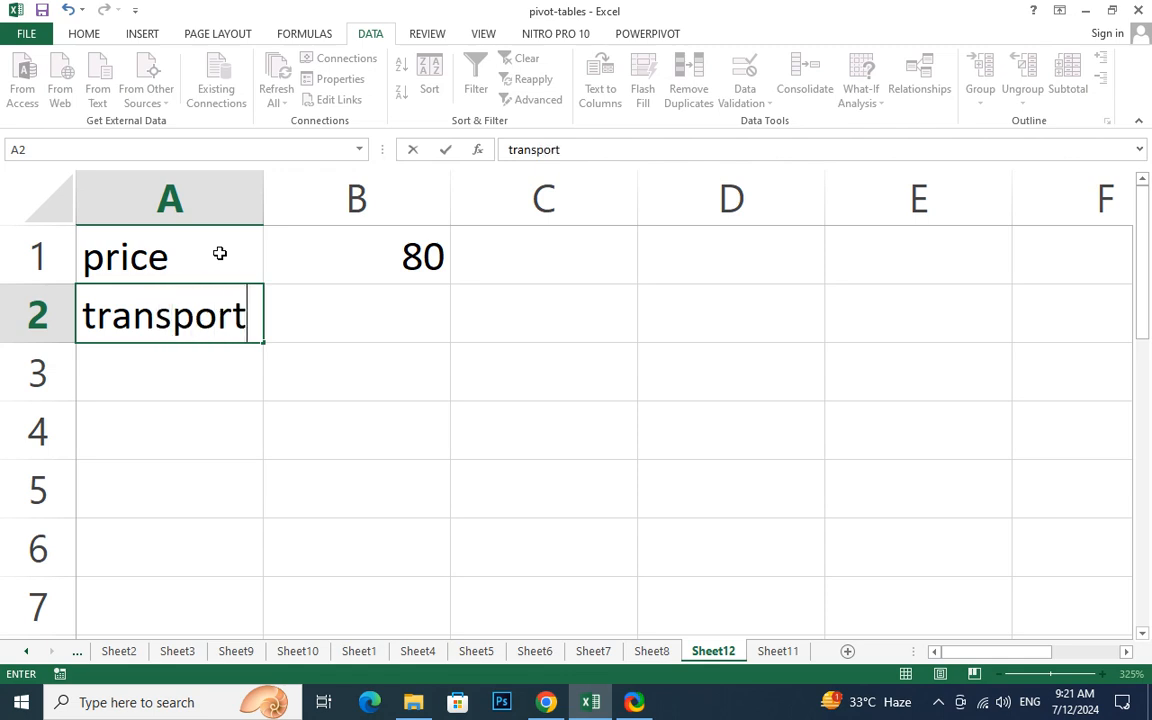
key(Tab)
text(20)
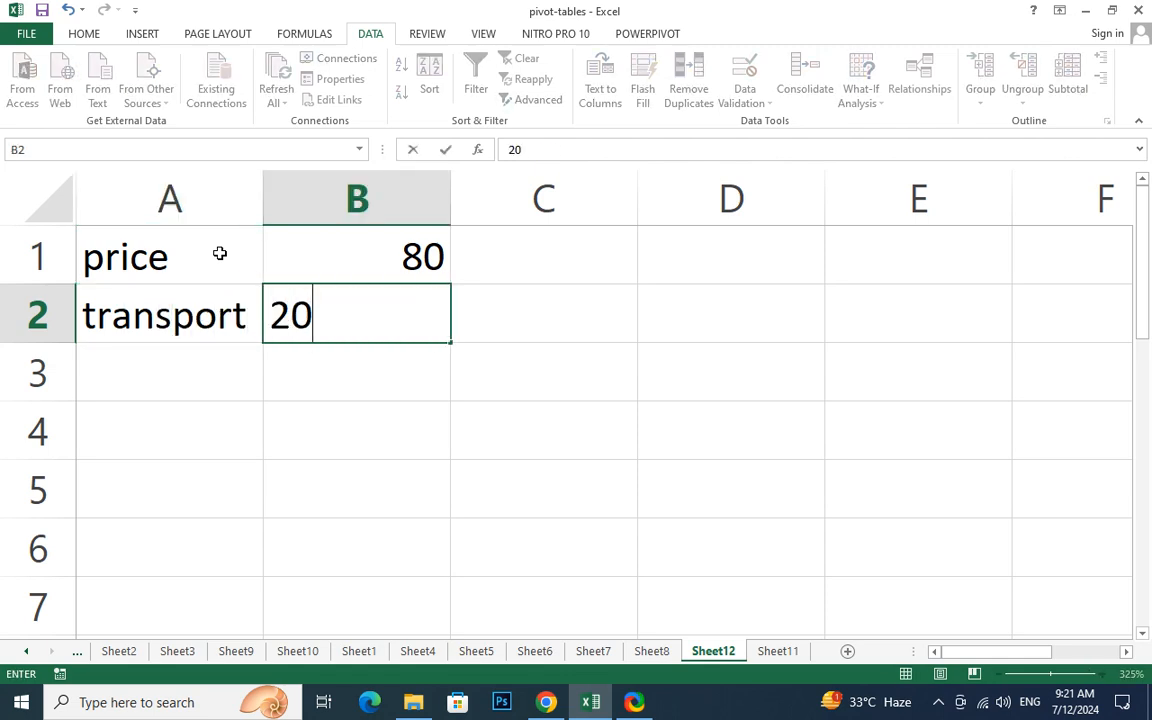
key(Return)
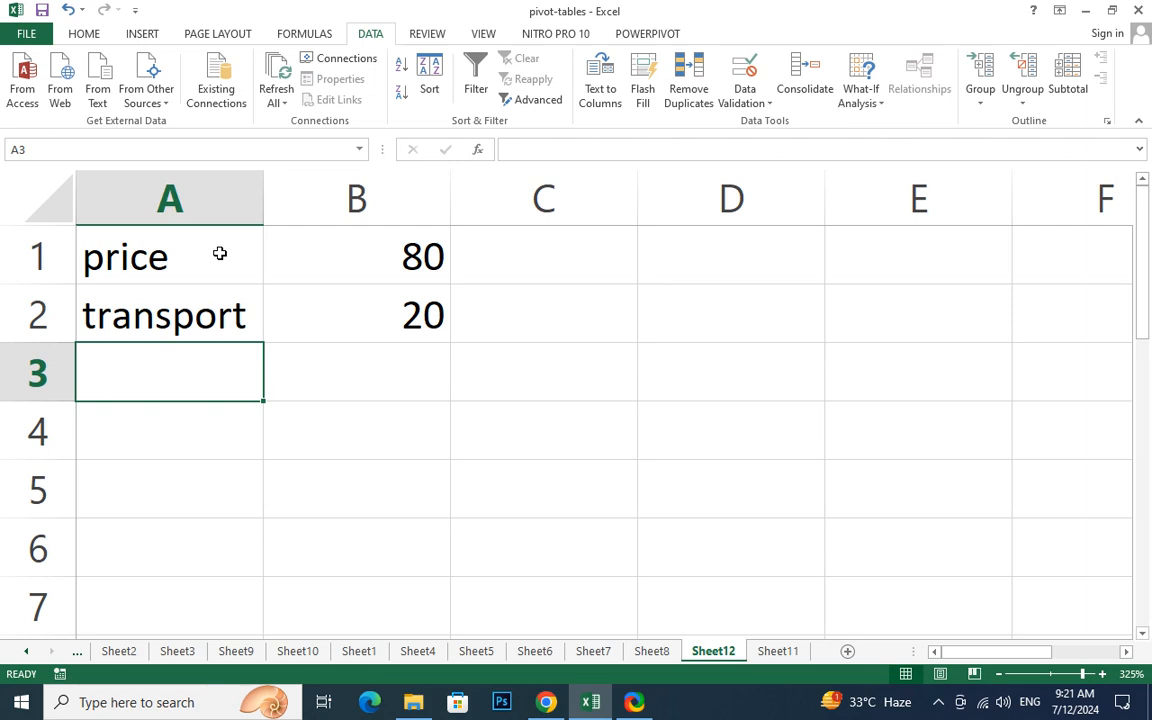
Step: Enter the label "sale price" in A3 and 90 in B3
text(sale pri)
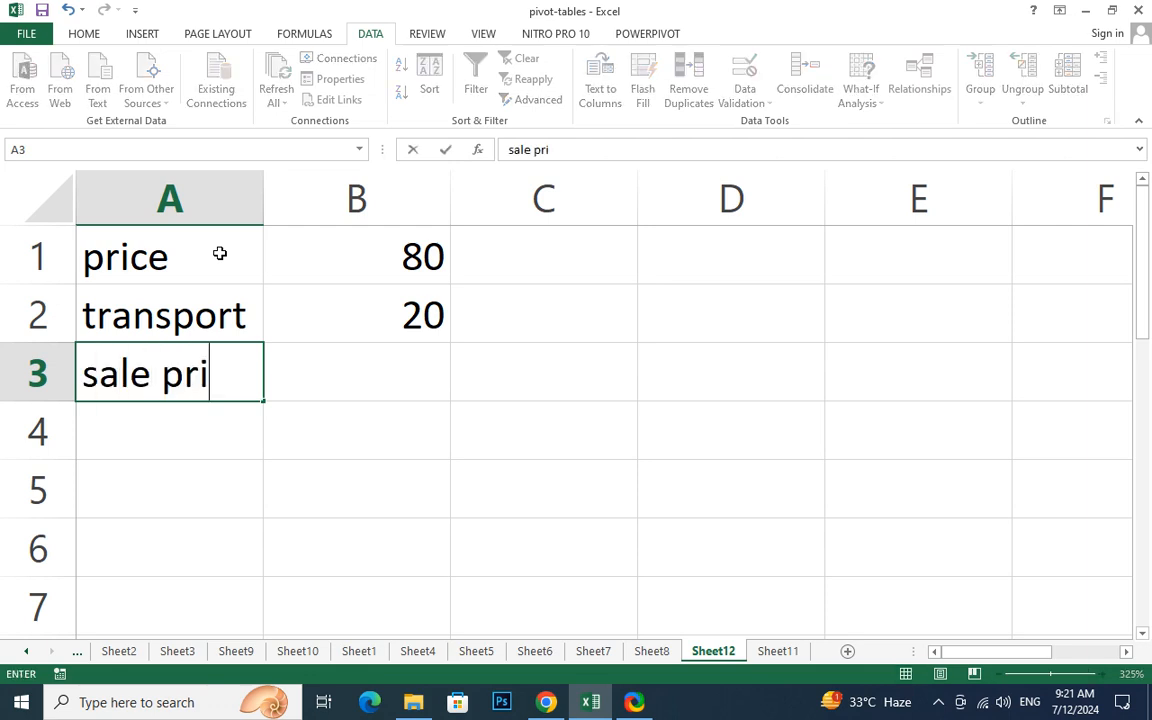
text(ce)
key(Tab)
text(9)
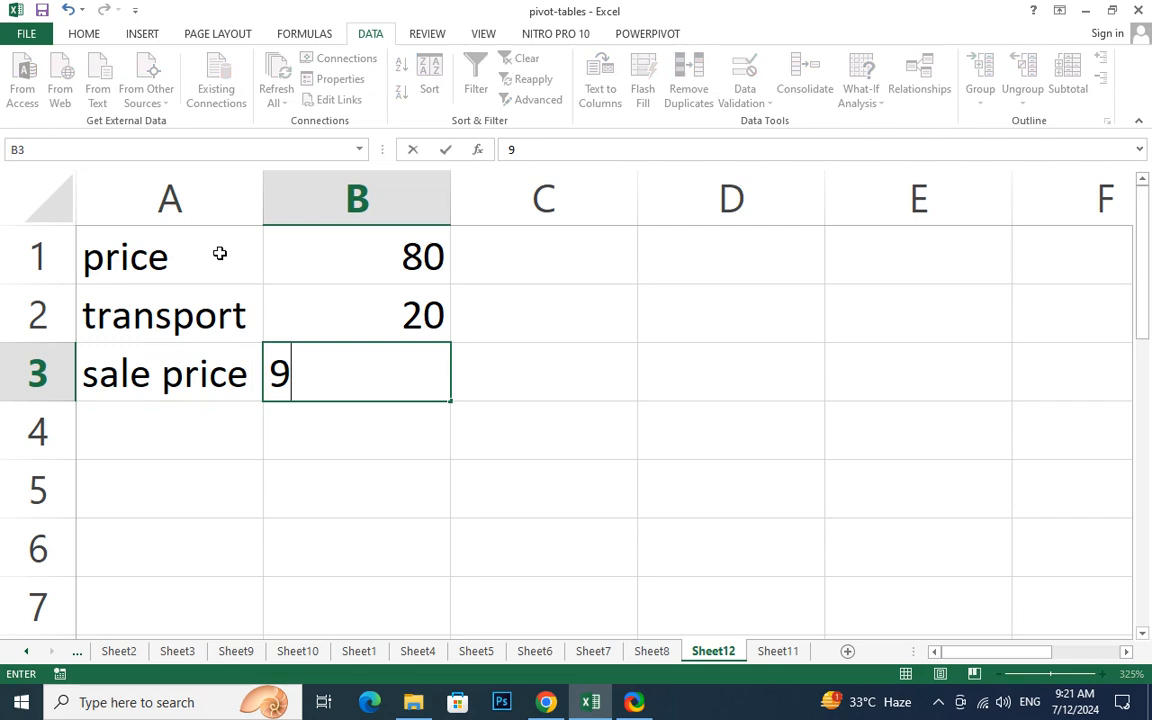
text(0)
key(Return)
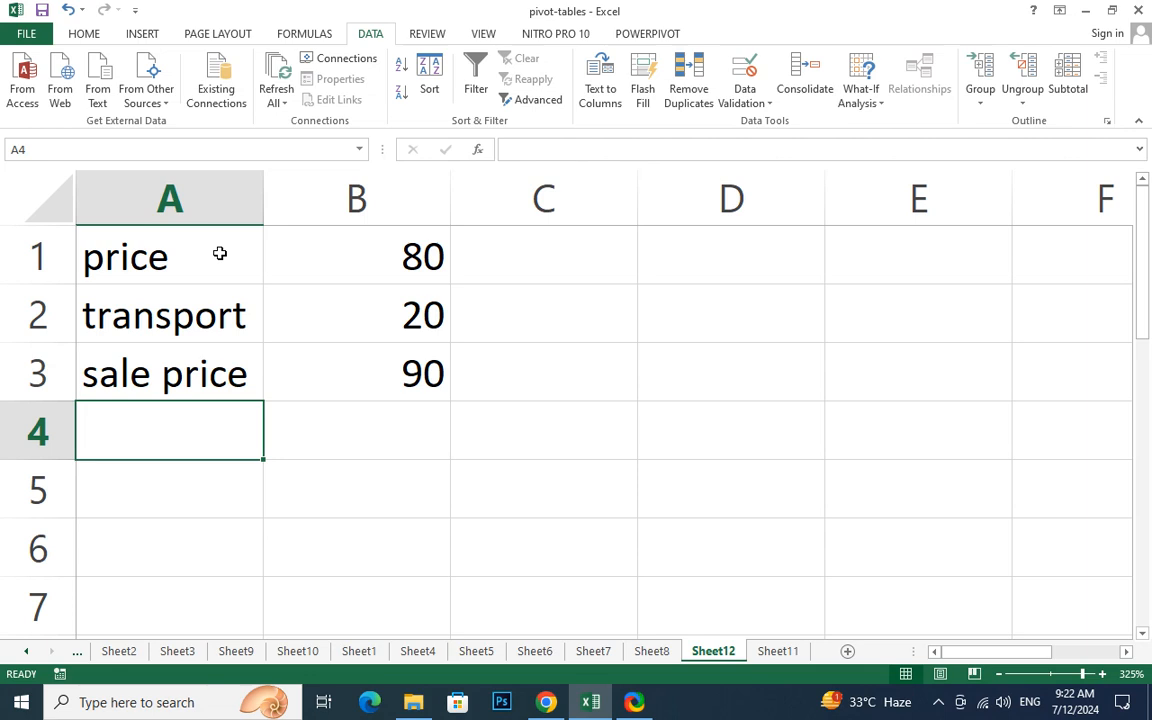
Step: Change the sale price in B3 to 110
key(Up)
key(Right)
text(110)
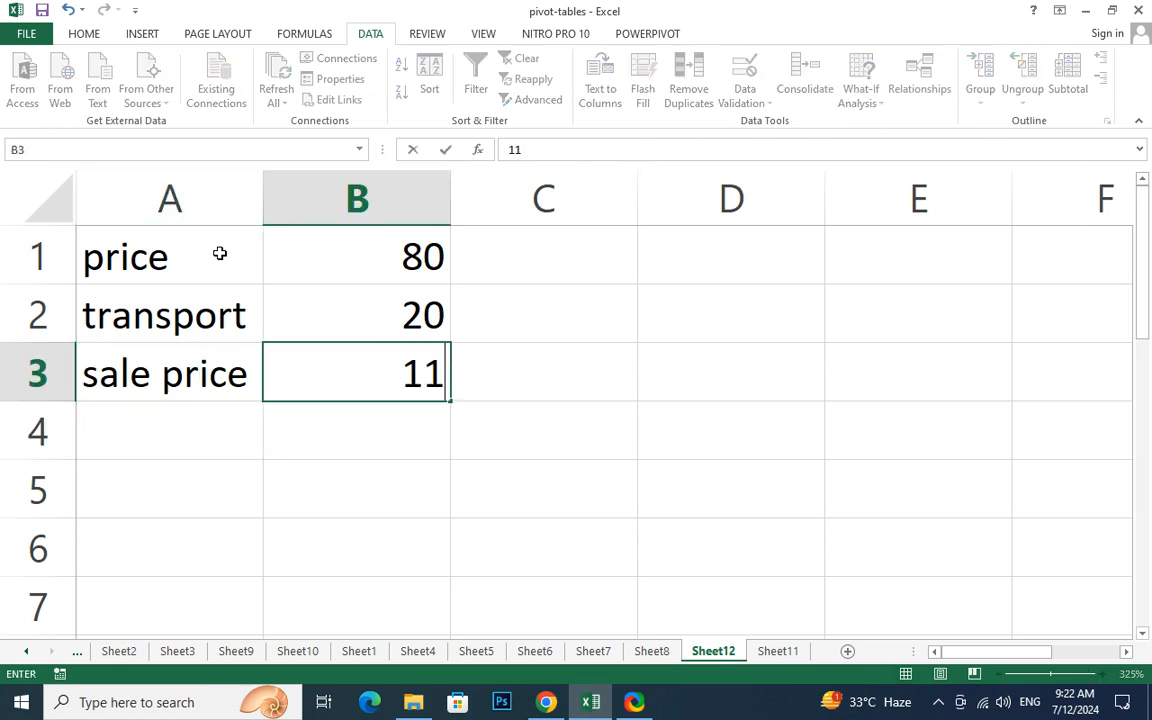
key(Return)
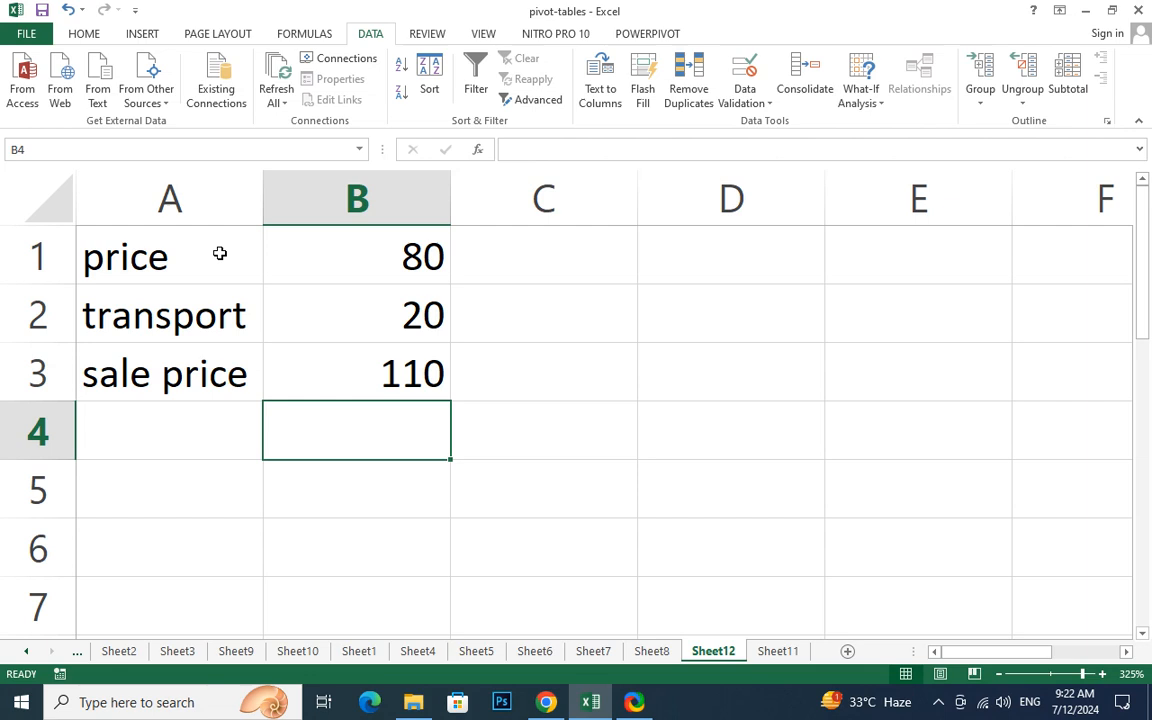
Step: Enter the label "profit" in A4 below the sale price label
key(Left)
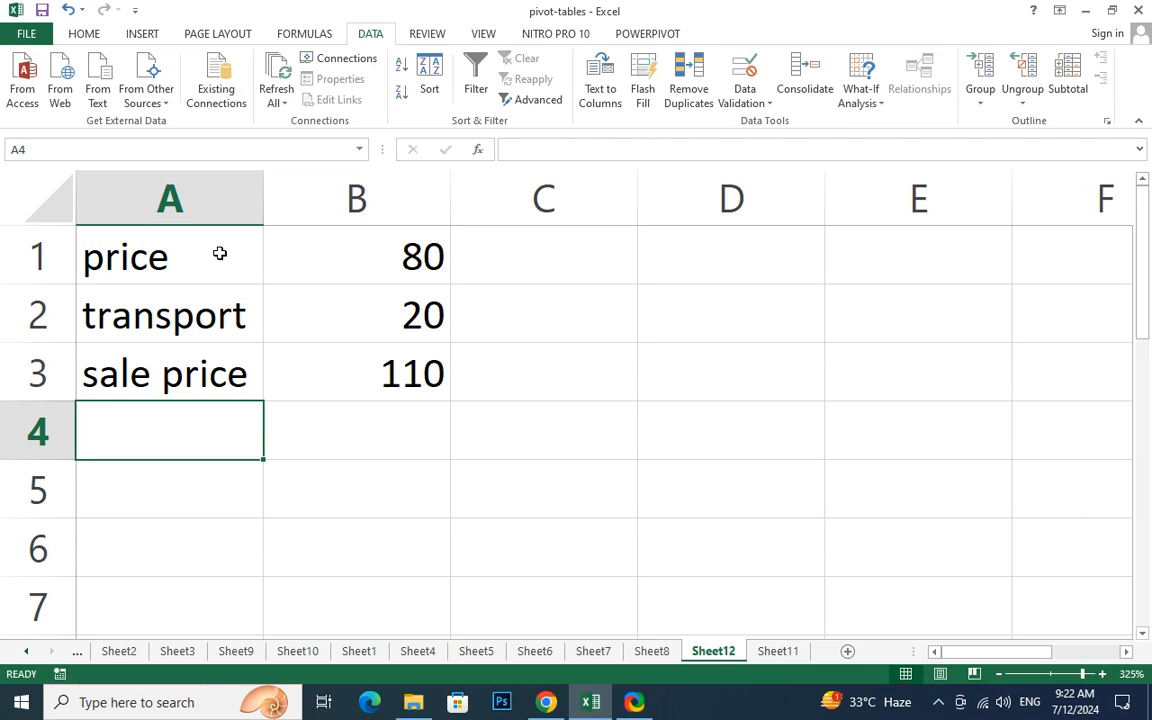
text(pro)
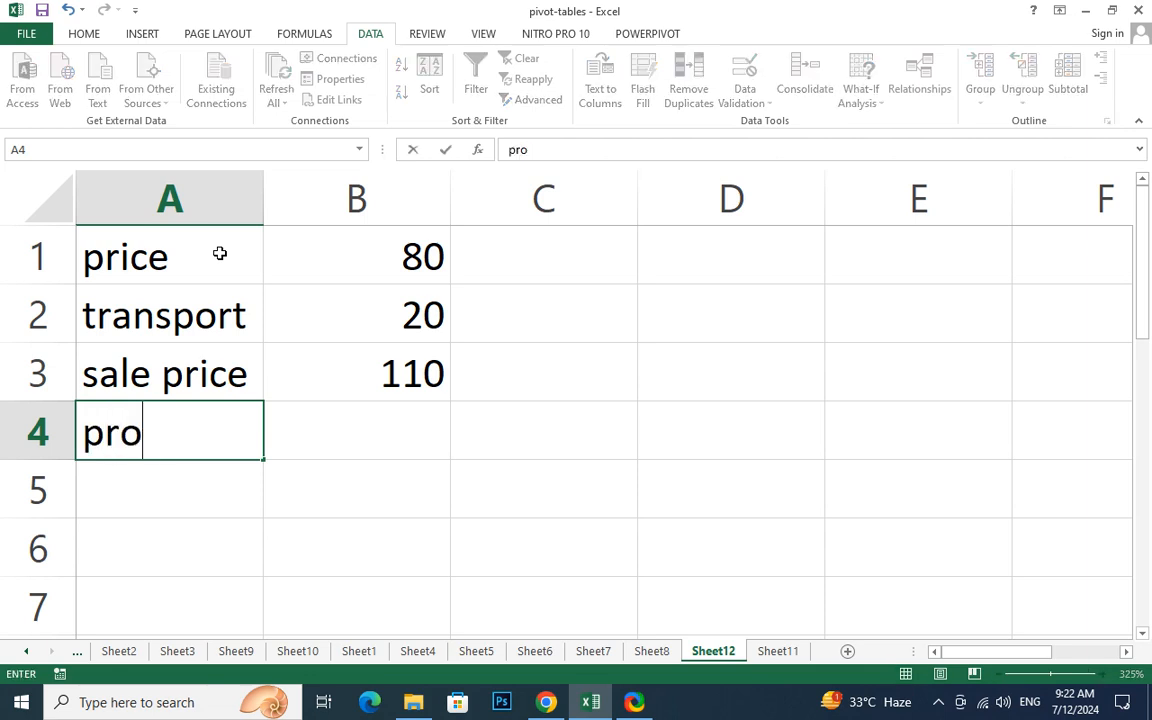
text(fit)
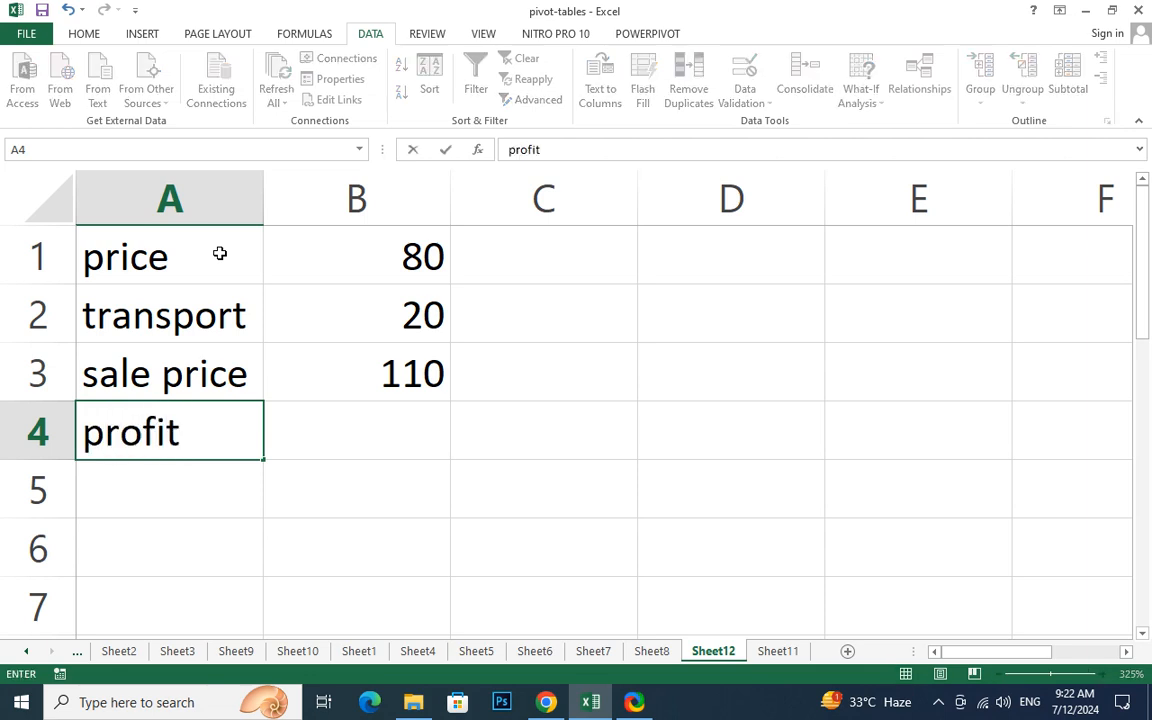
key(Return)
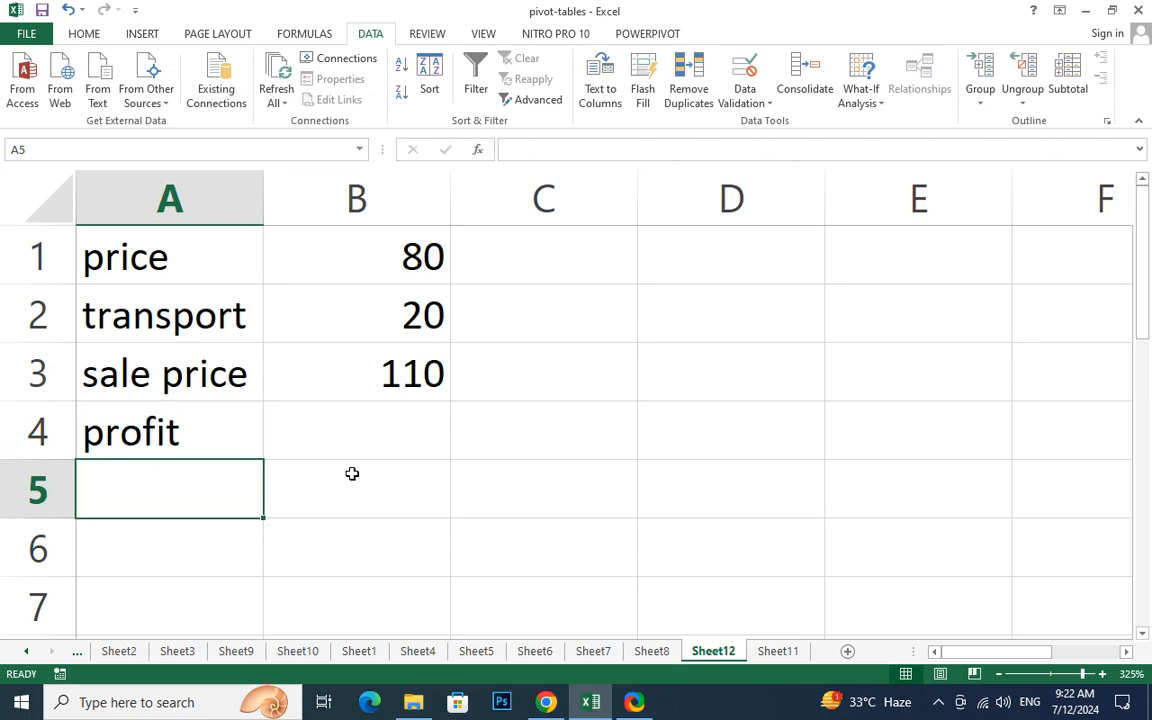
Step: Enter the profit formula =B3-(B2+B1) in B4, subtracting transport and price from the sale price
click(410, 424)
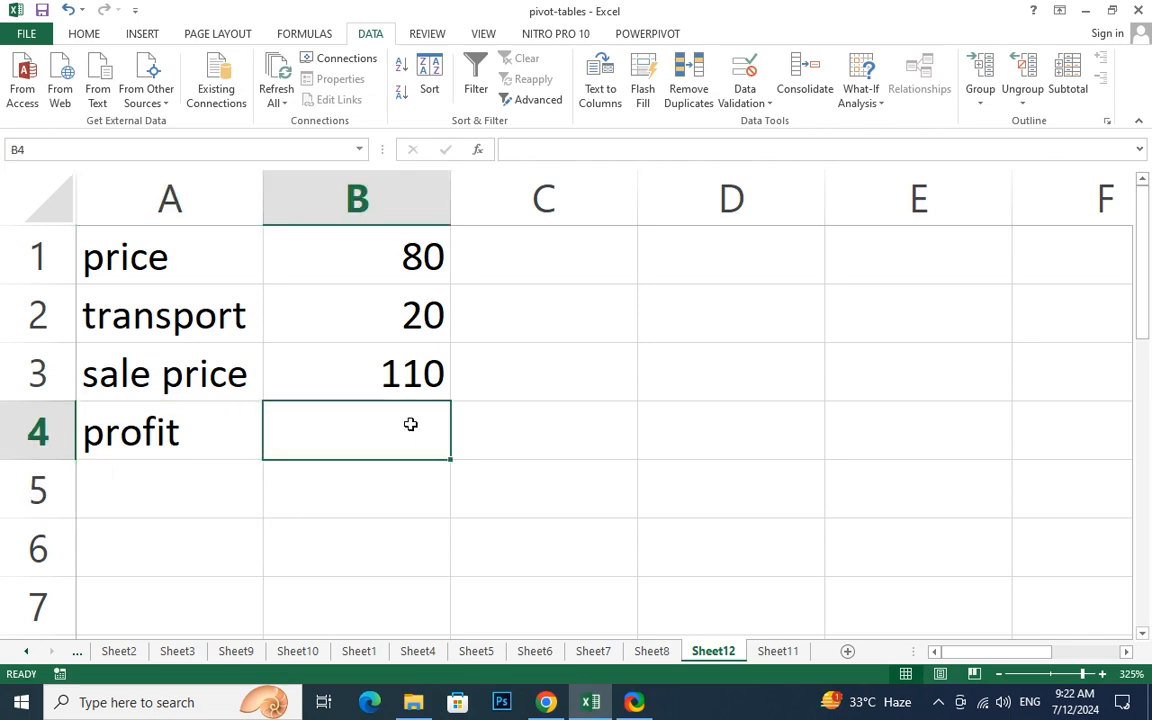
text(=)
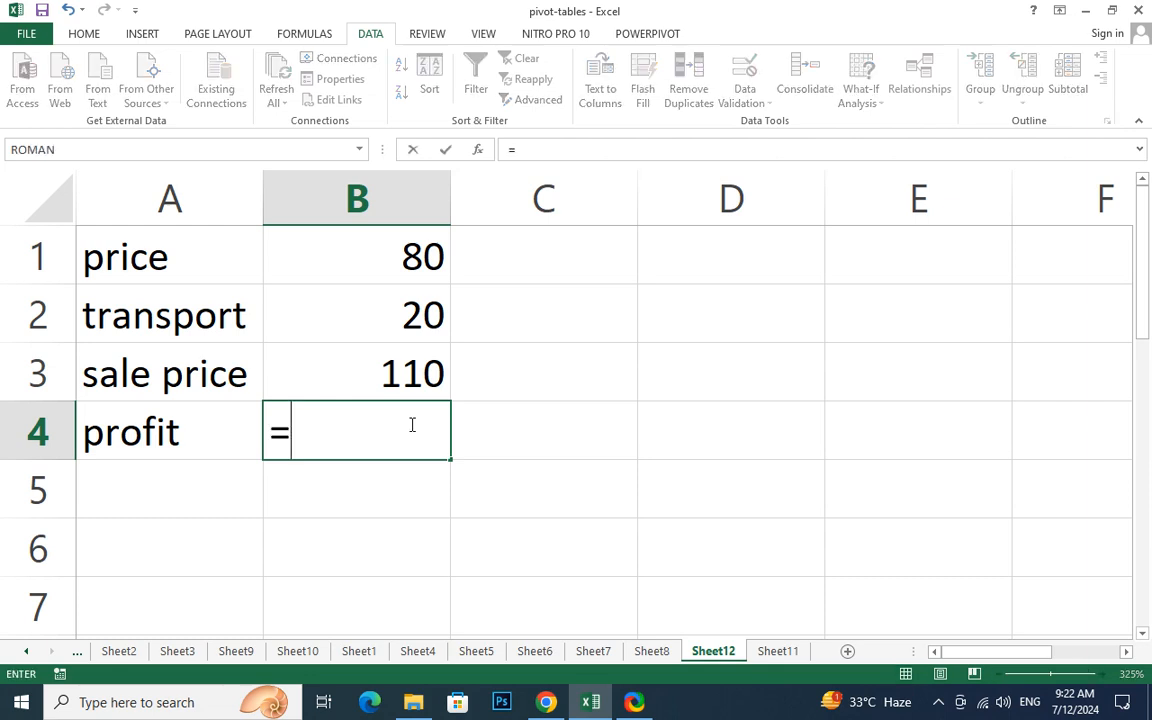
click(375, 373)
text(=)
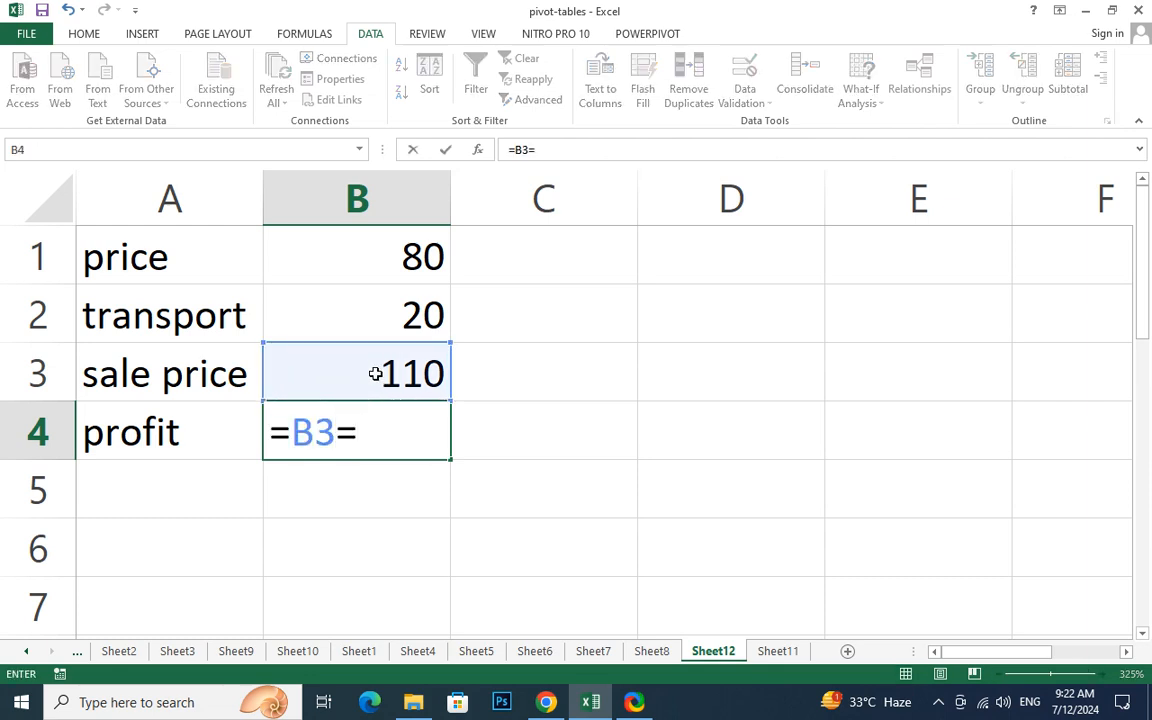
key(BackSpace)
text(+)
key(BackSpace)
text(-(20)
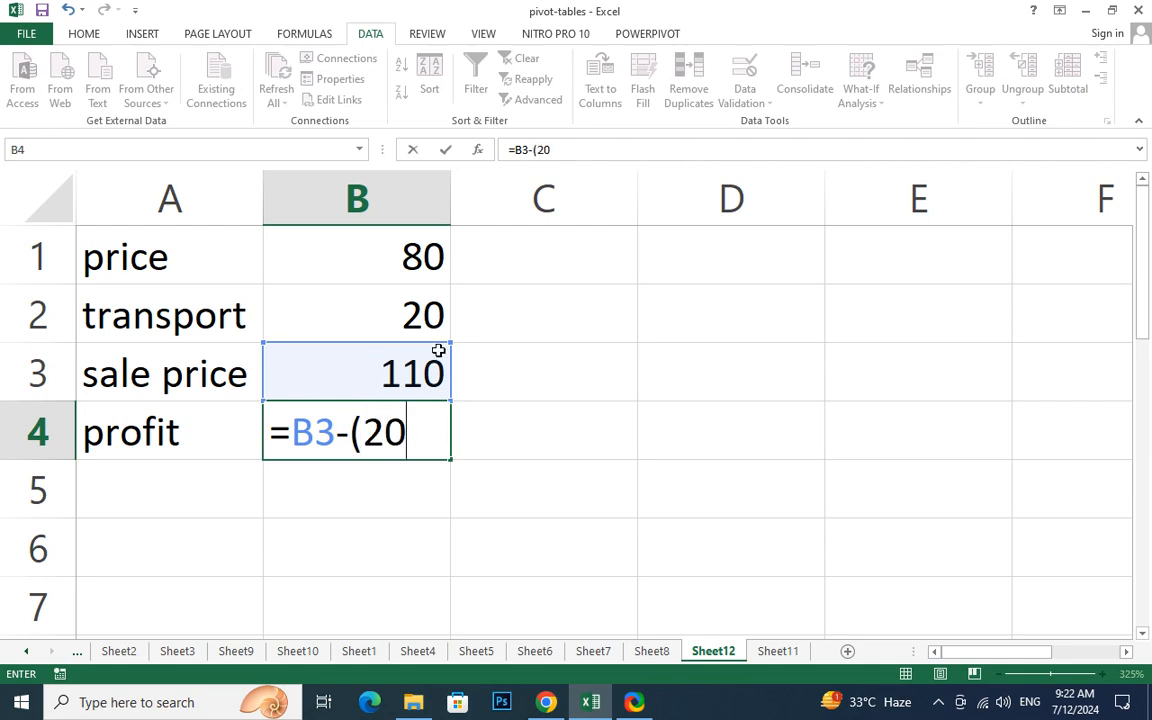
key(Return)
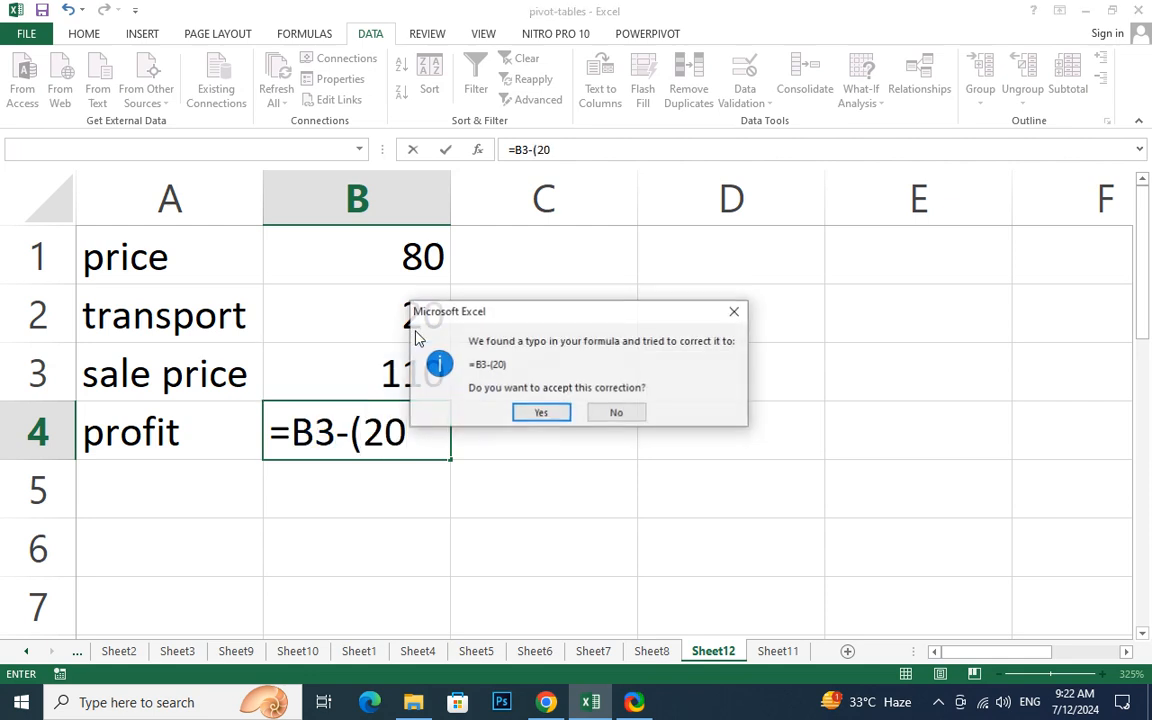
click(541, 415)
click(575, 398)
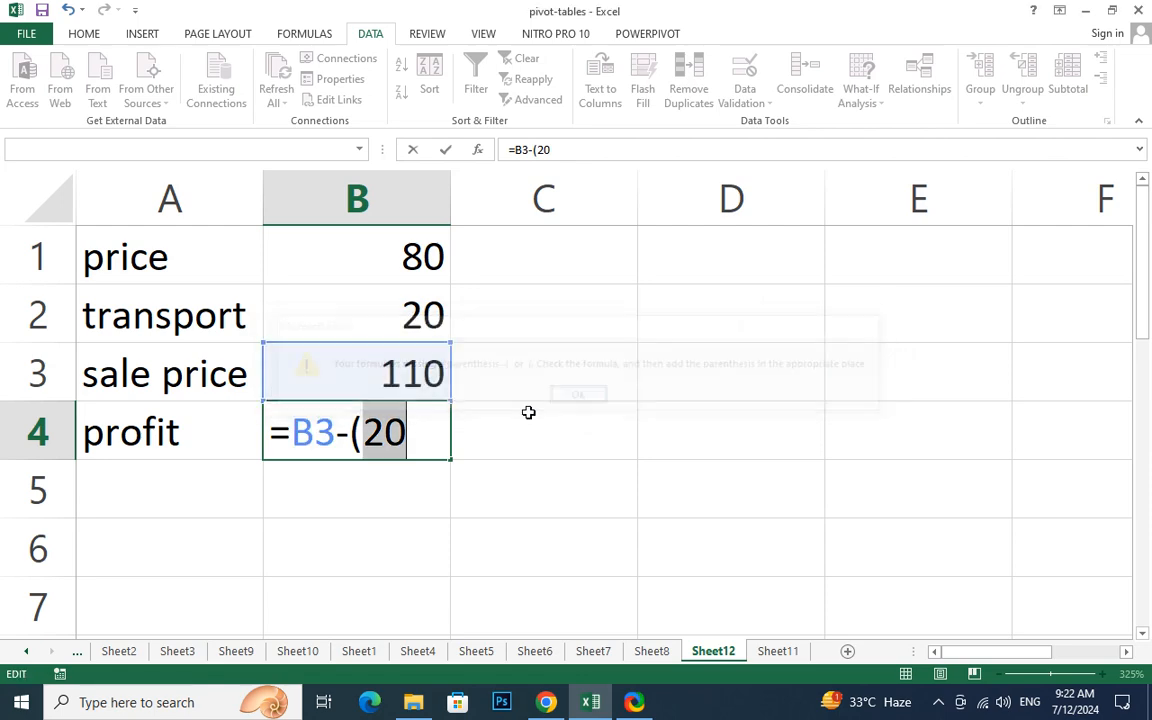
click(422, 315)
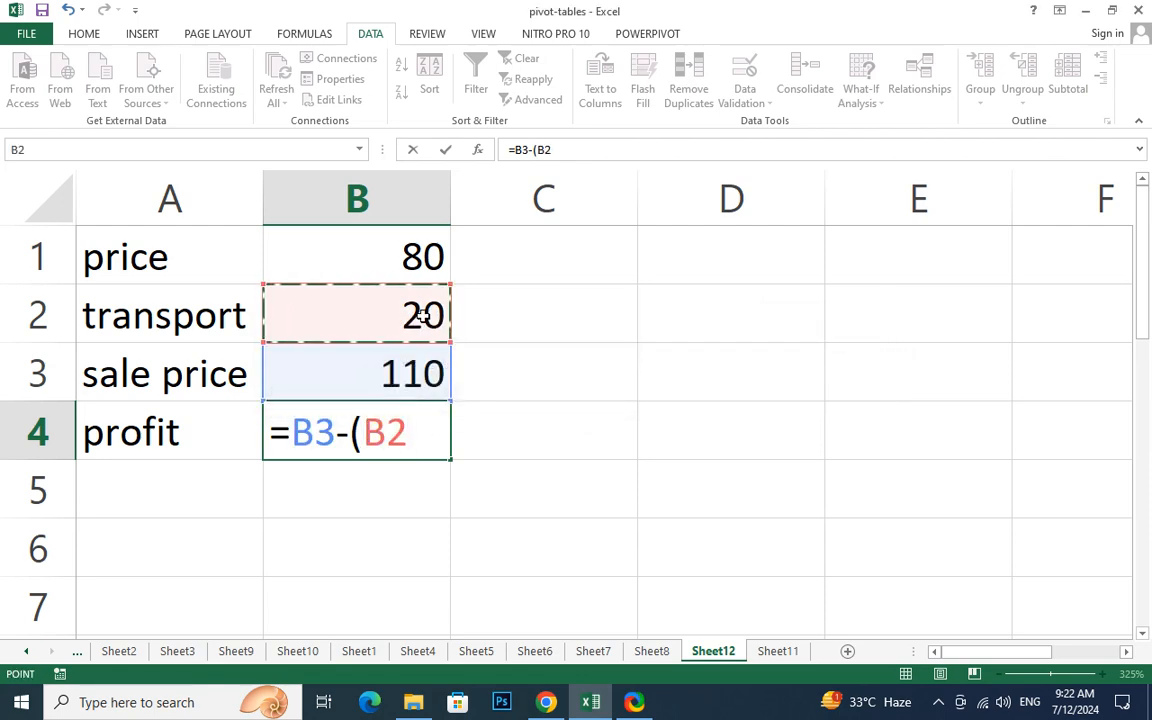
text(+)
click(408, 257)
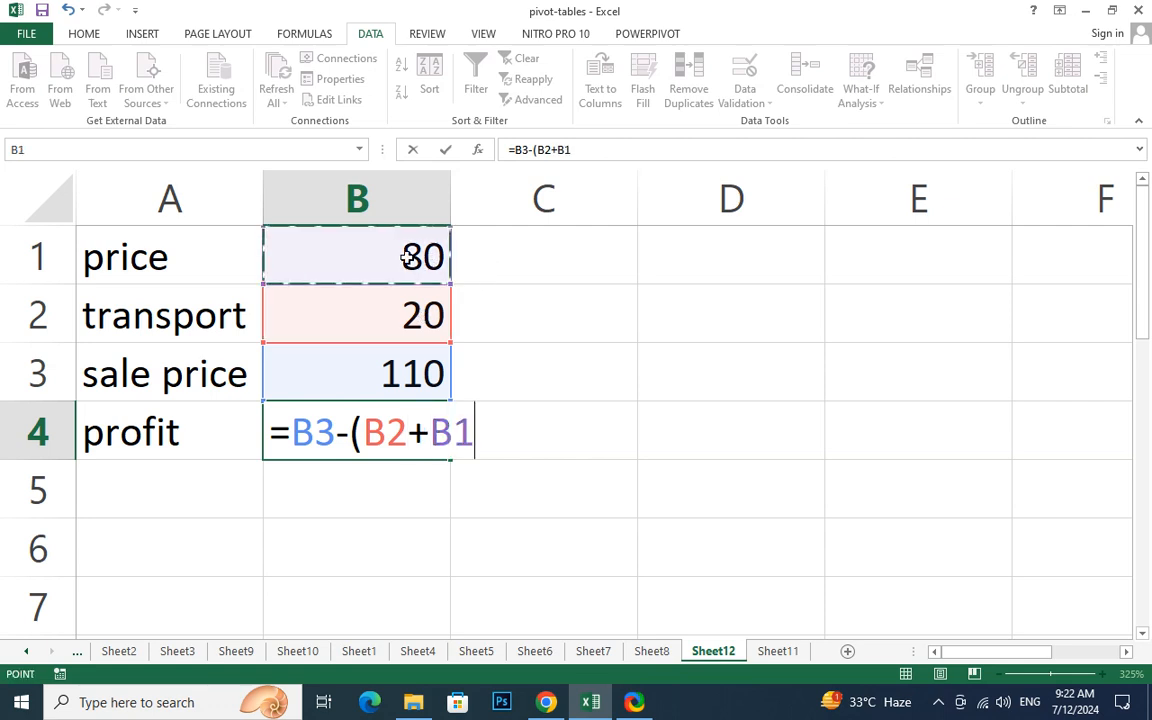
text())
key(Return)
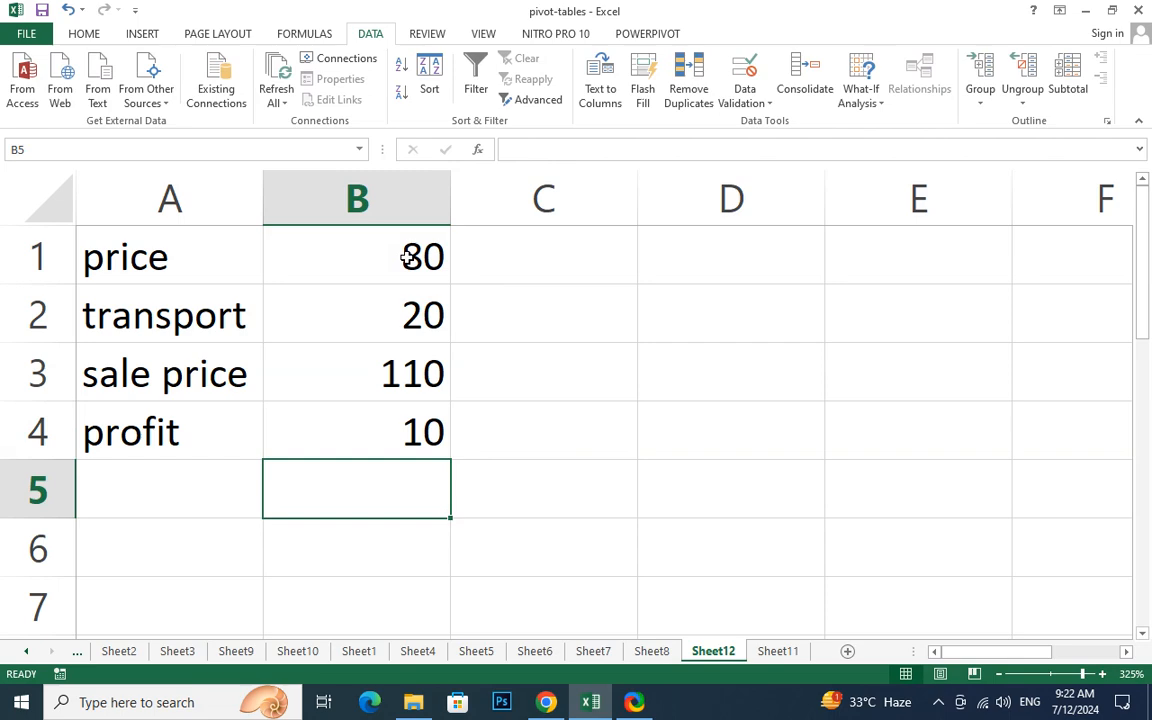
Step: Start a Goal Seek on the profit cell B4 with 20 as the target value
click(380, 417)
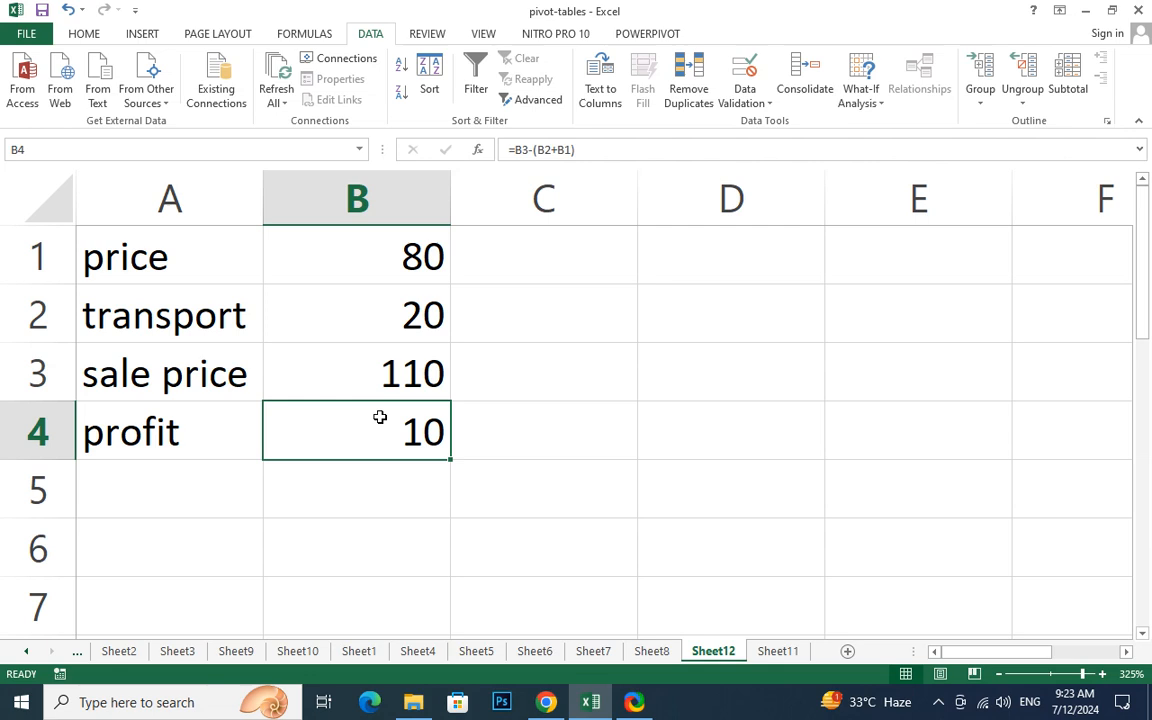
click(866, 102)
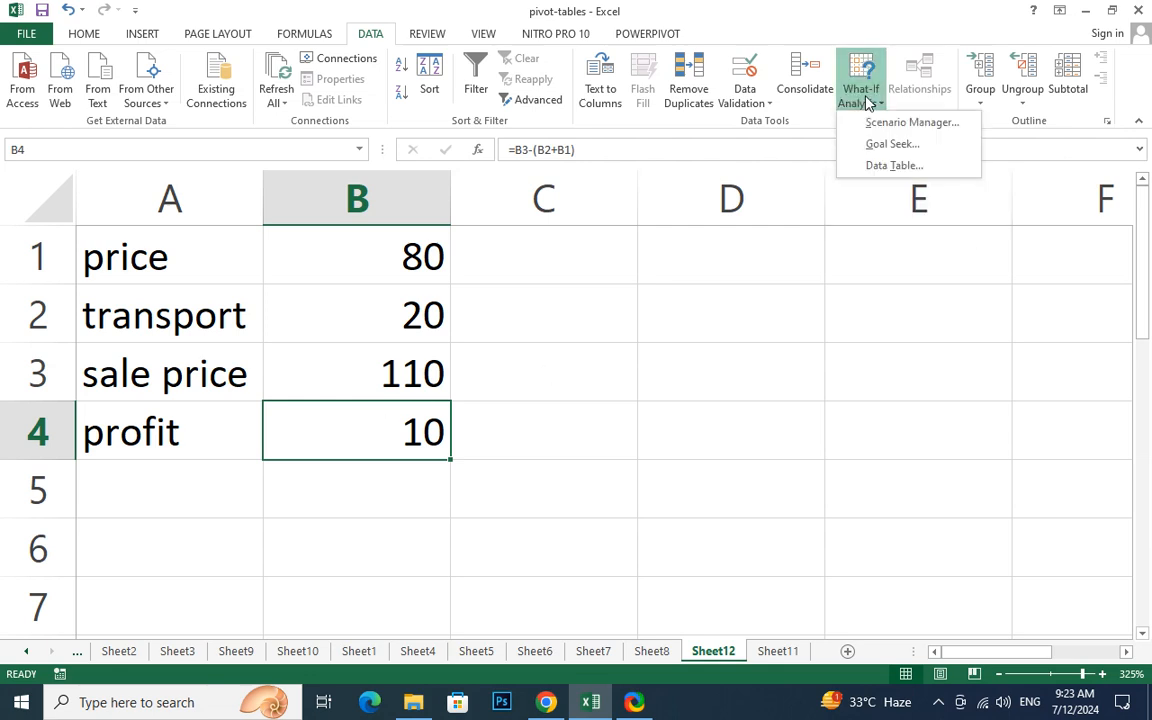
click(884, 144)
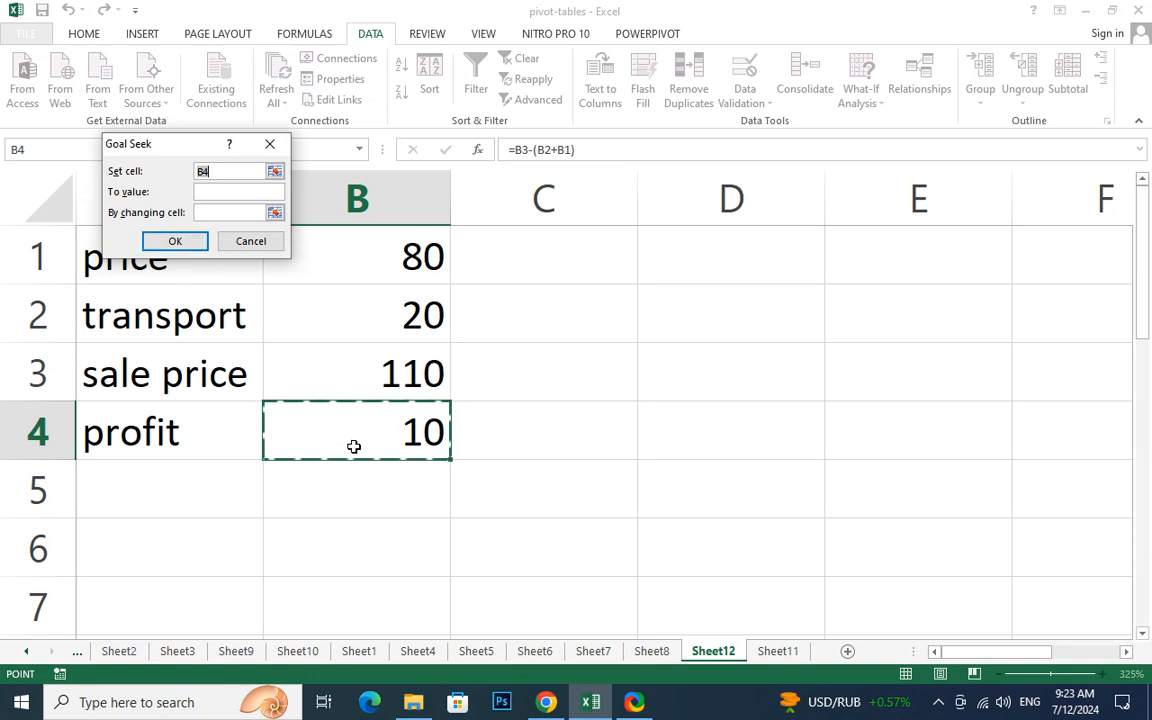
click(221, 195)
text(5)
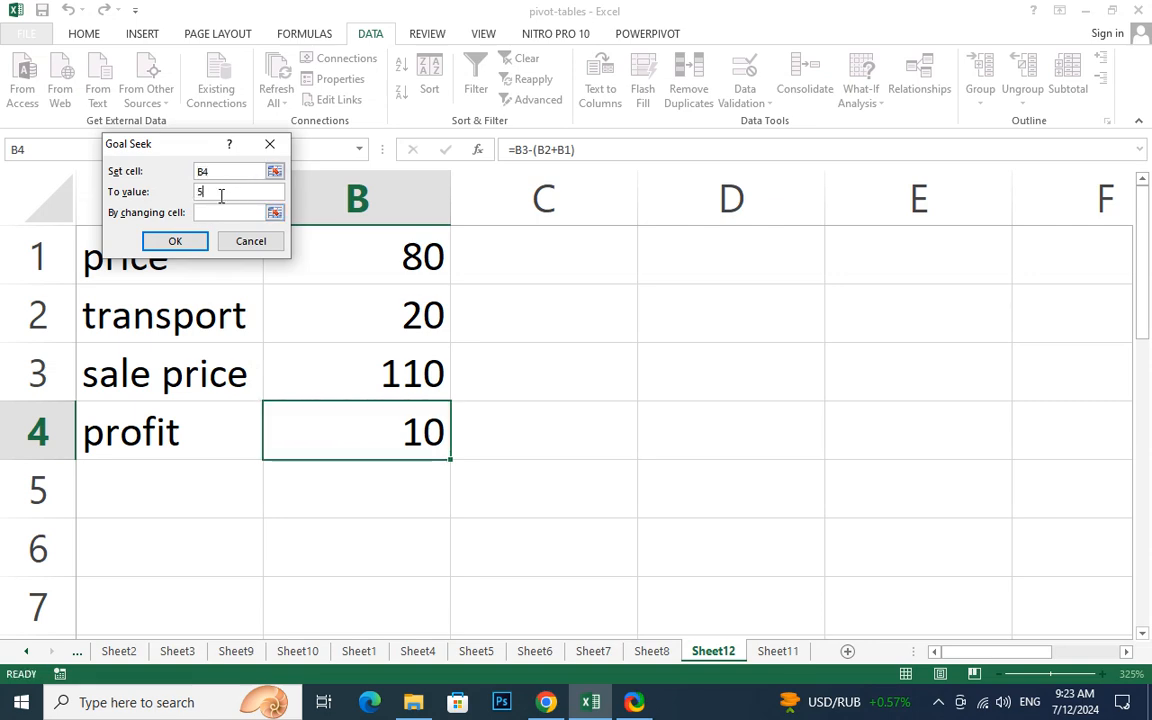
key(BackSpace)
text(20)
Step: Set the sale price cell B3 as the changing cell, run the Goal Seek and accept its solution
click(274, 214)
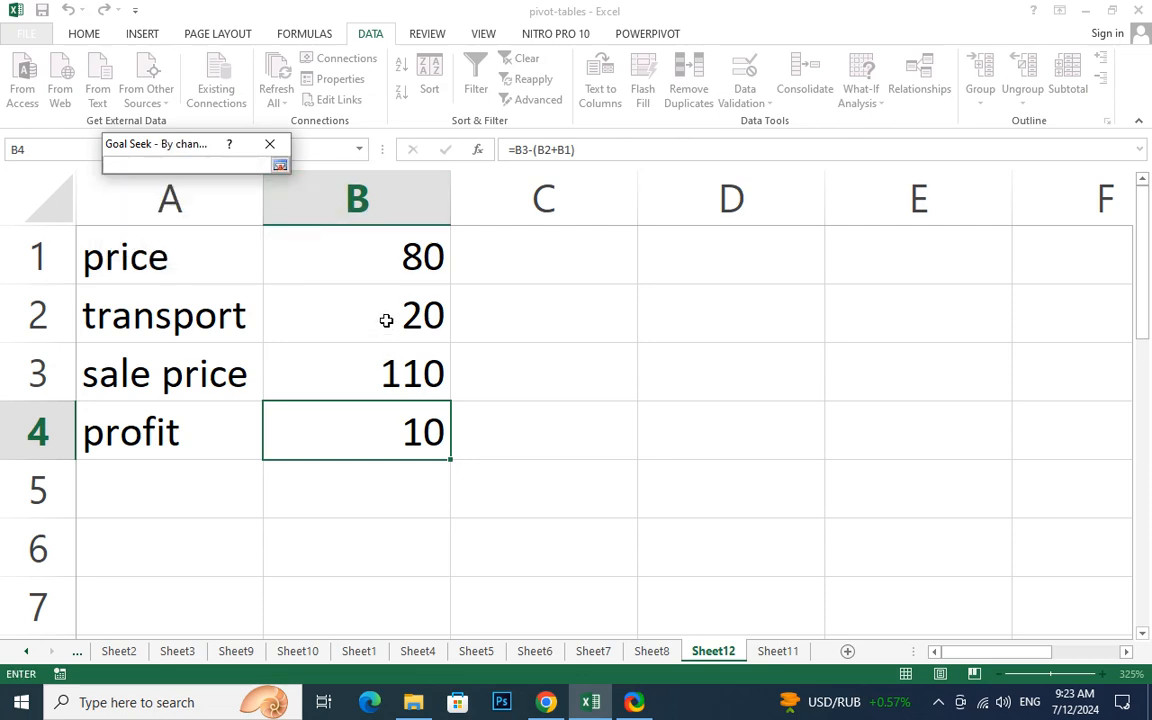
click(391, 257)
click(280, 166)
click(391, 373)
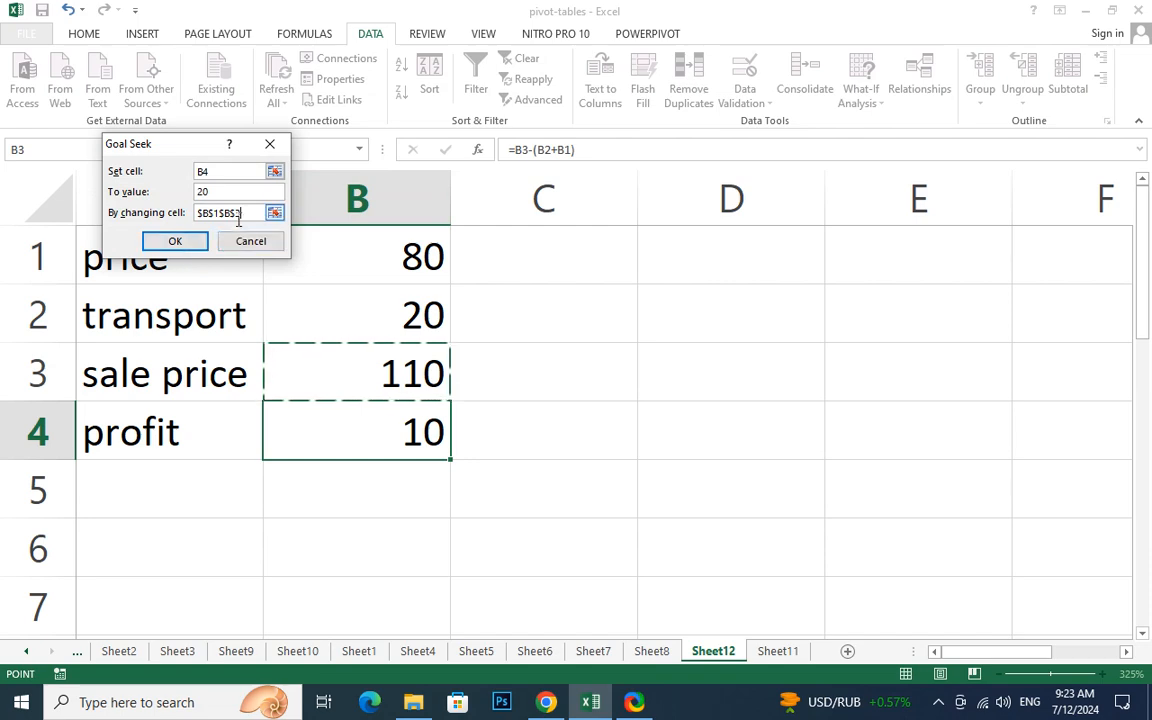
drag(242, 214, 137, 196)
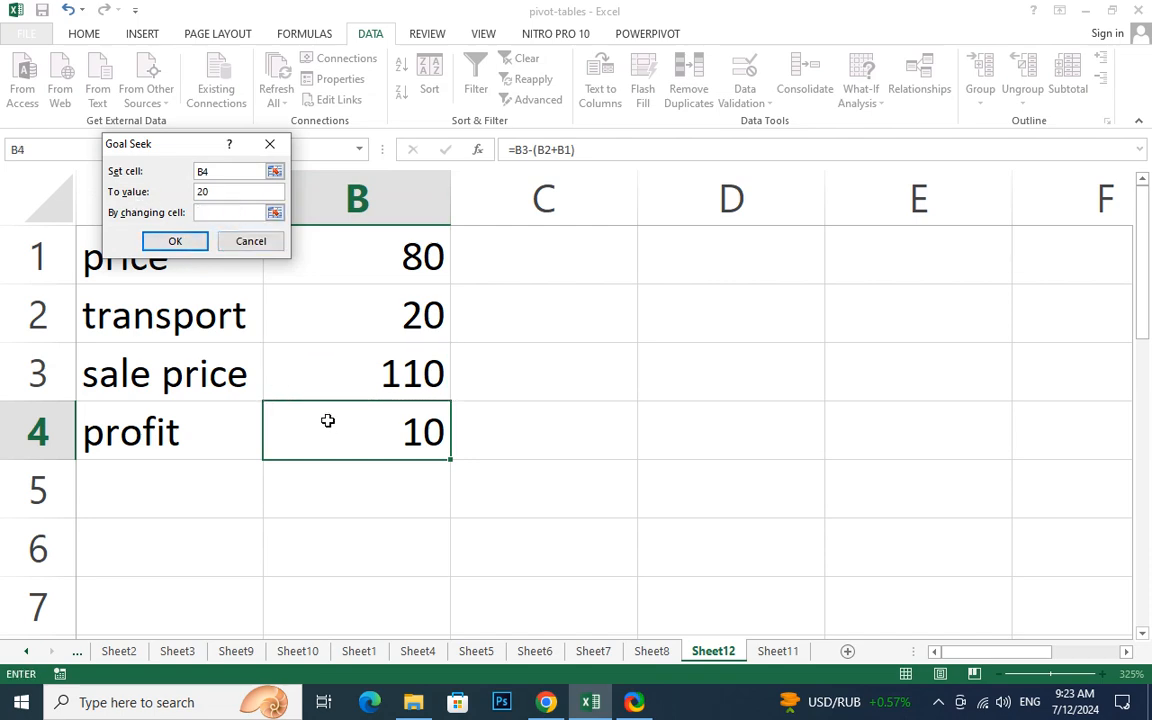
click(391, 373)
click(182, 241)
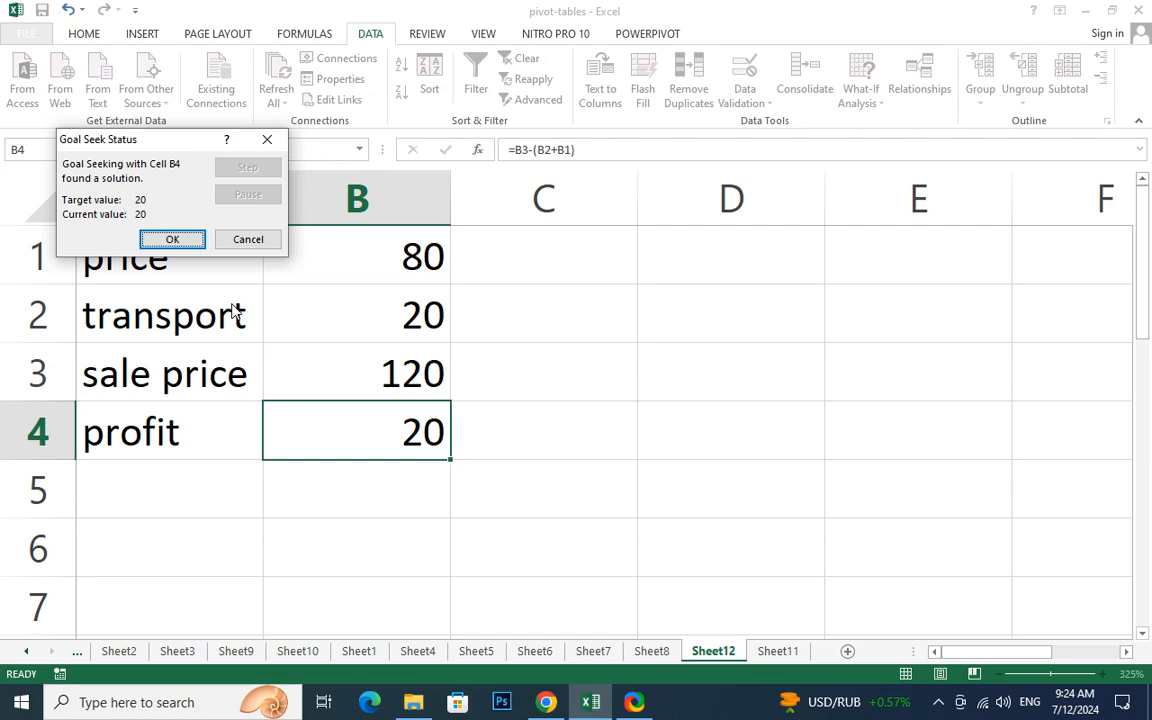
click(180, 241)
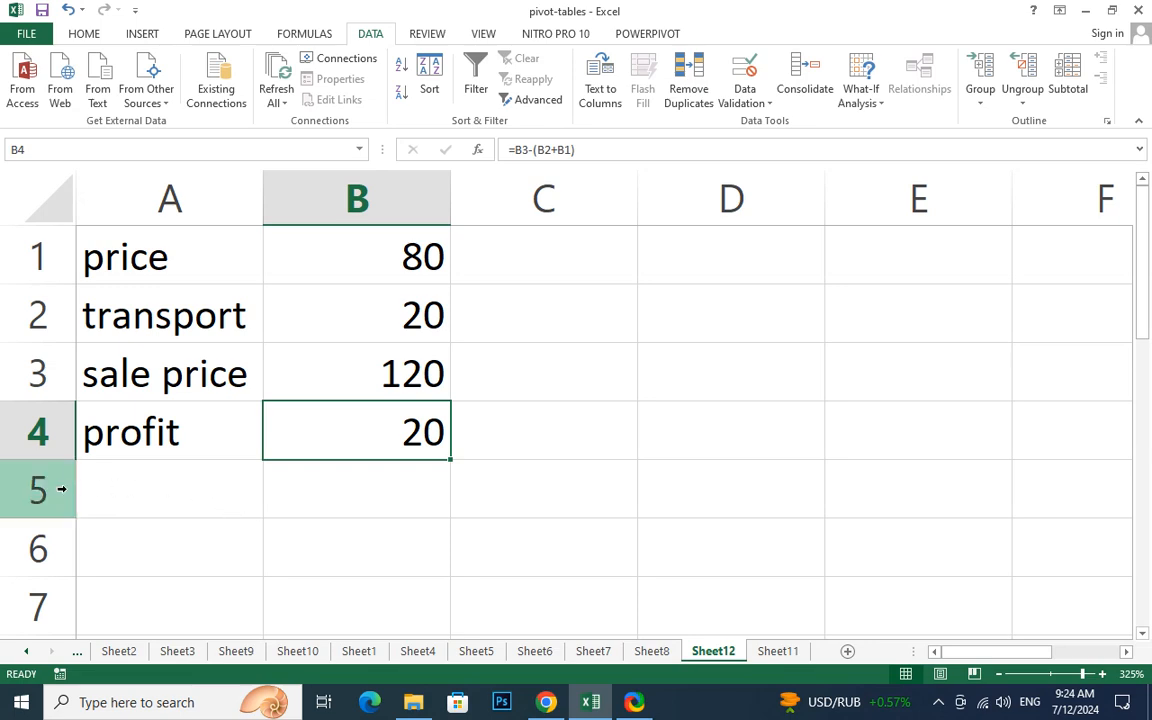
click(118, 488)
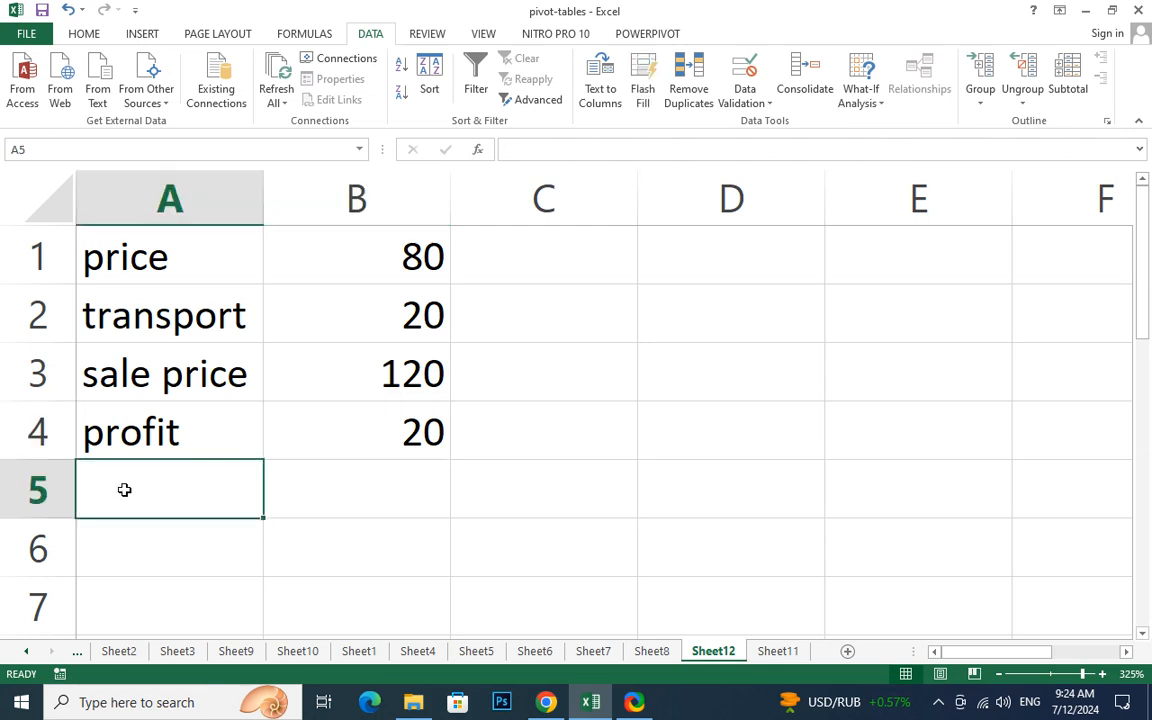
click(173, 434)
click(300, 436)
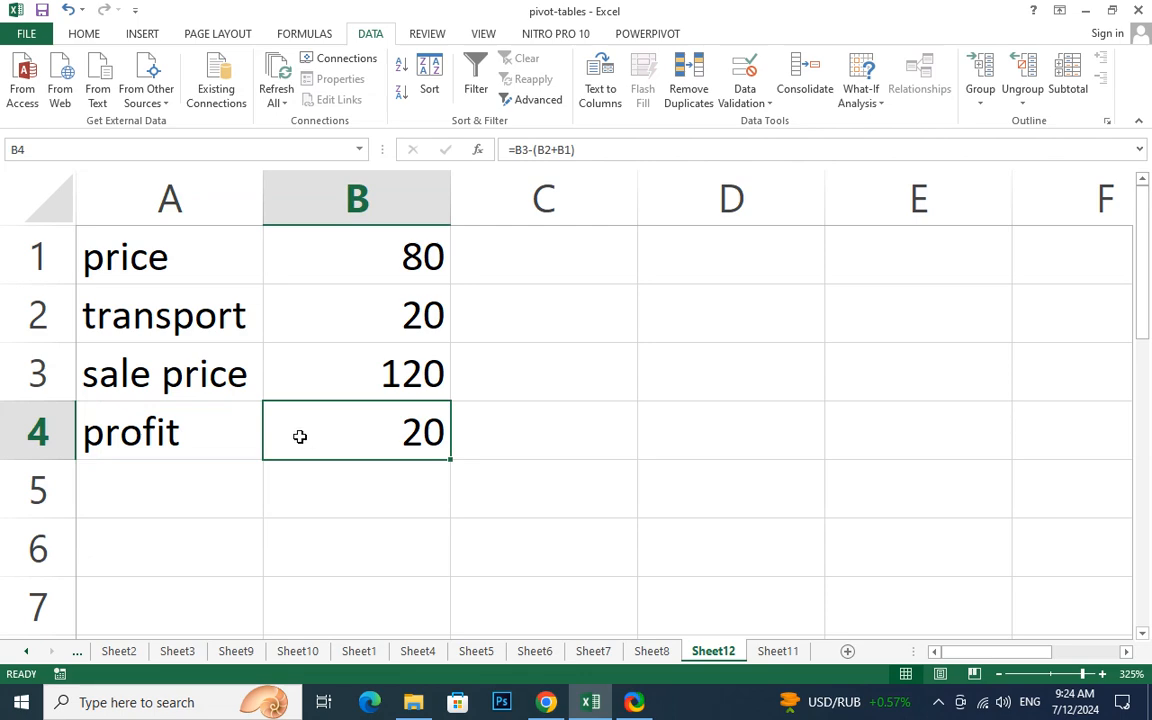
Step: Insert a blank row above the sale price row and enter the label "Qty" in A3
click(33, 373)
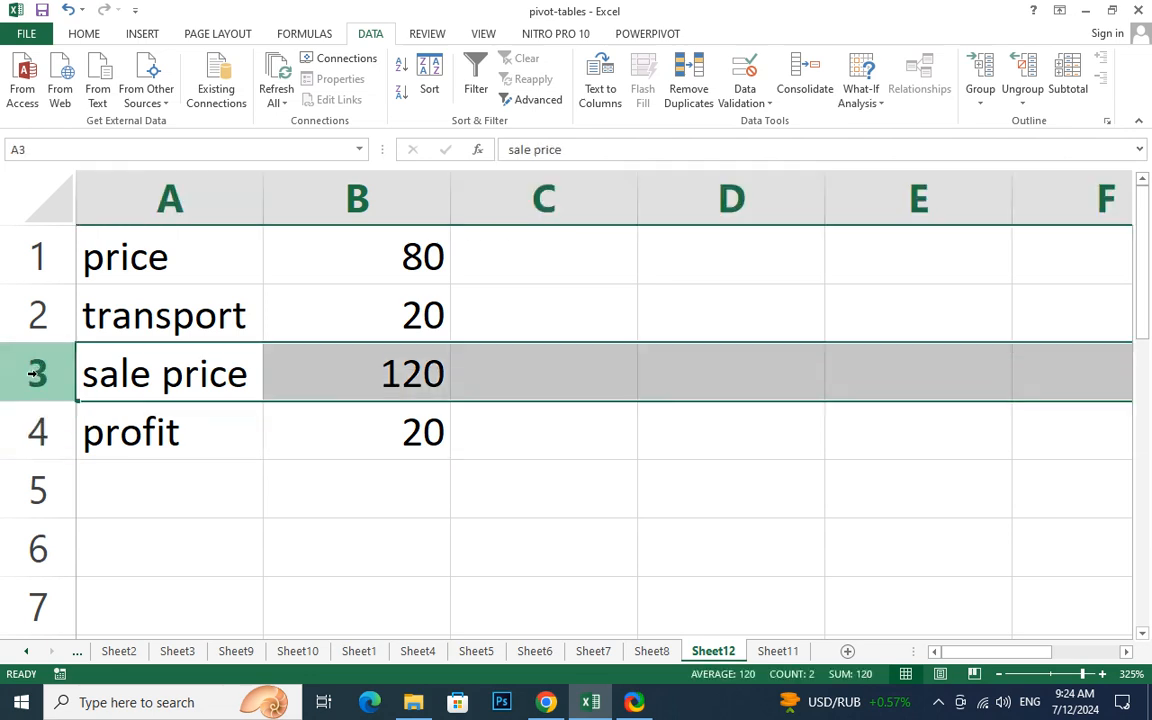
right_click(33, 373)
click(85, 468)
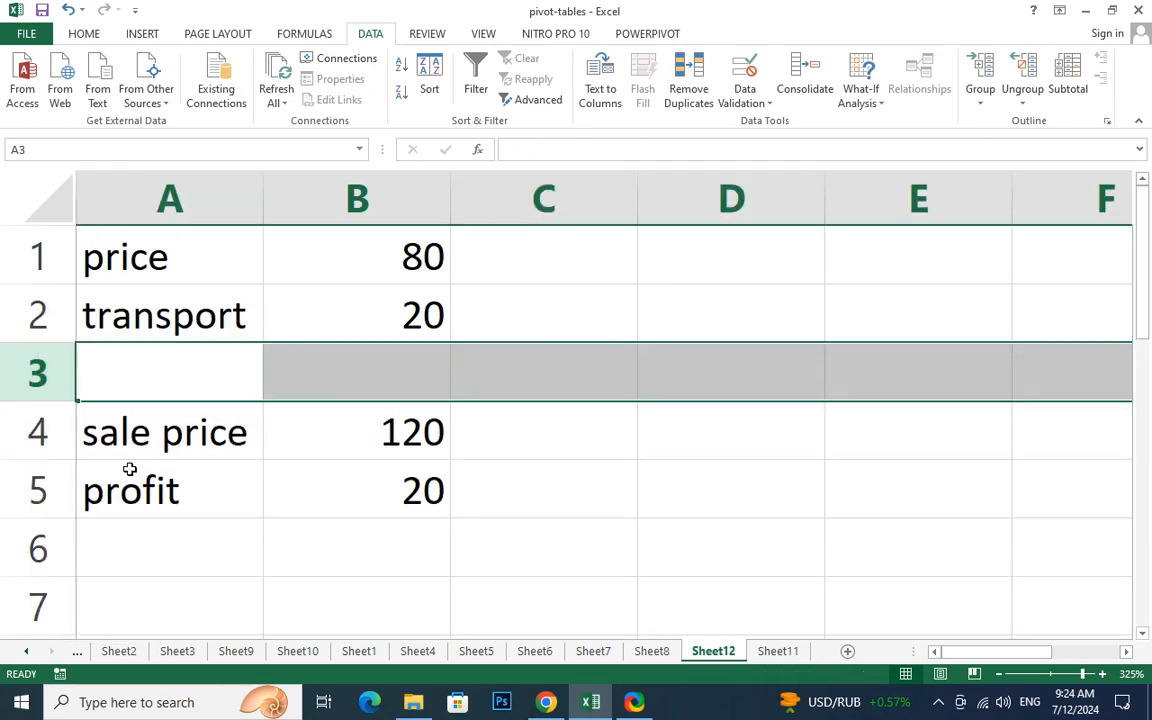
click(163, 385)
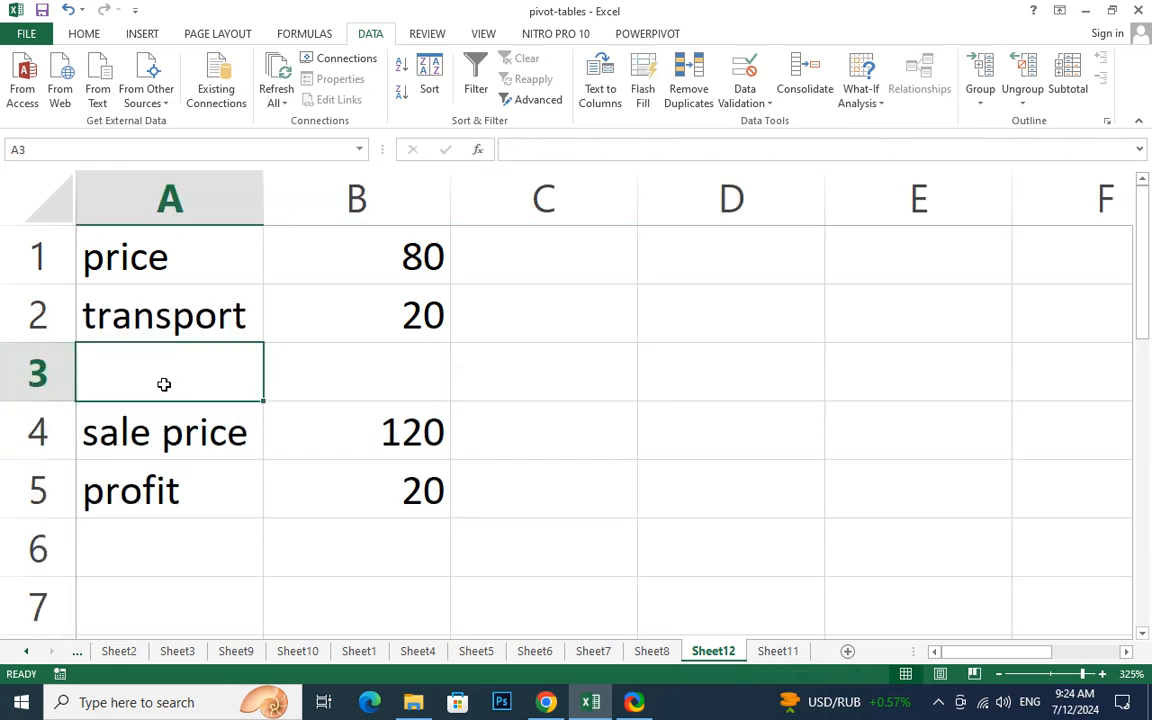
text(Qty)
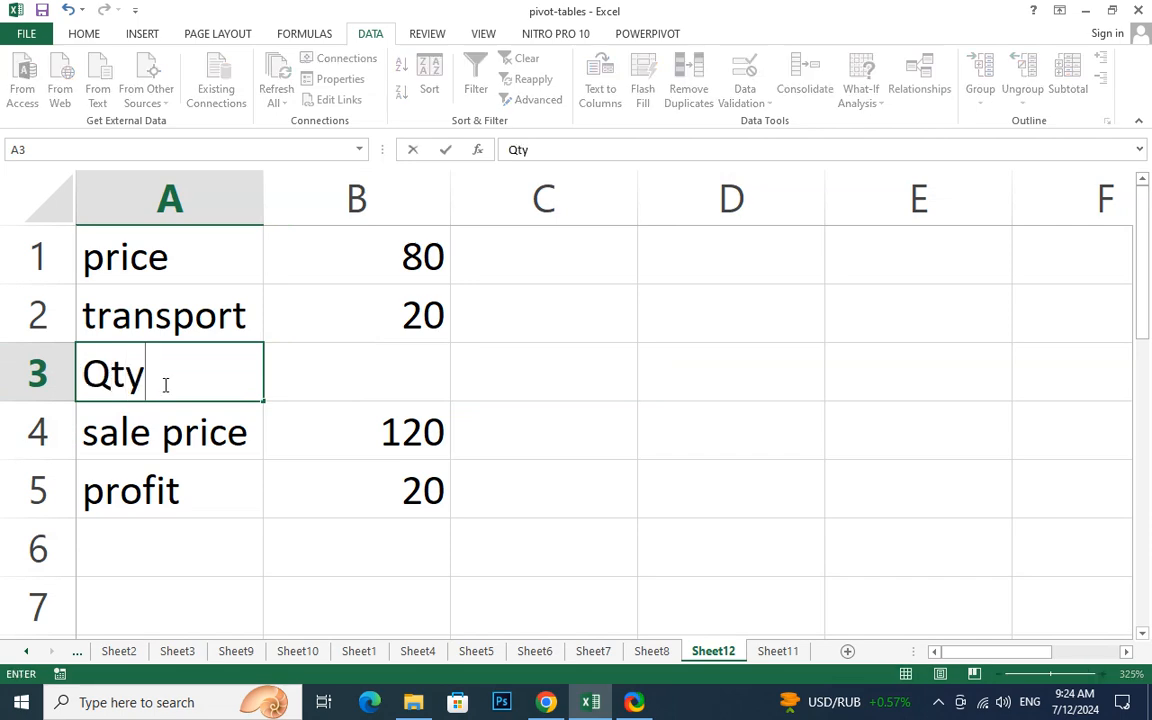
key(Tab)
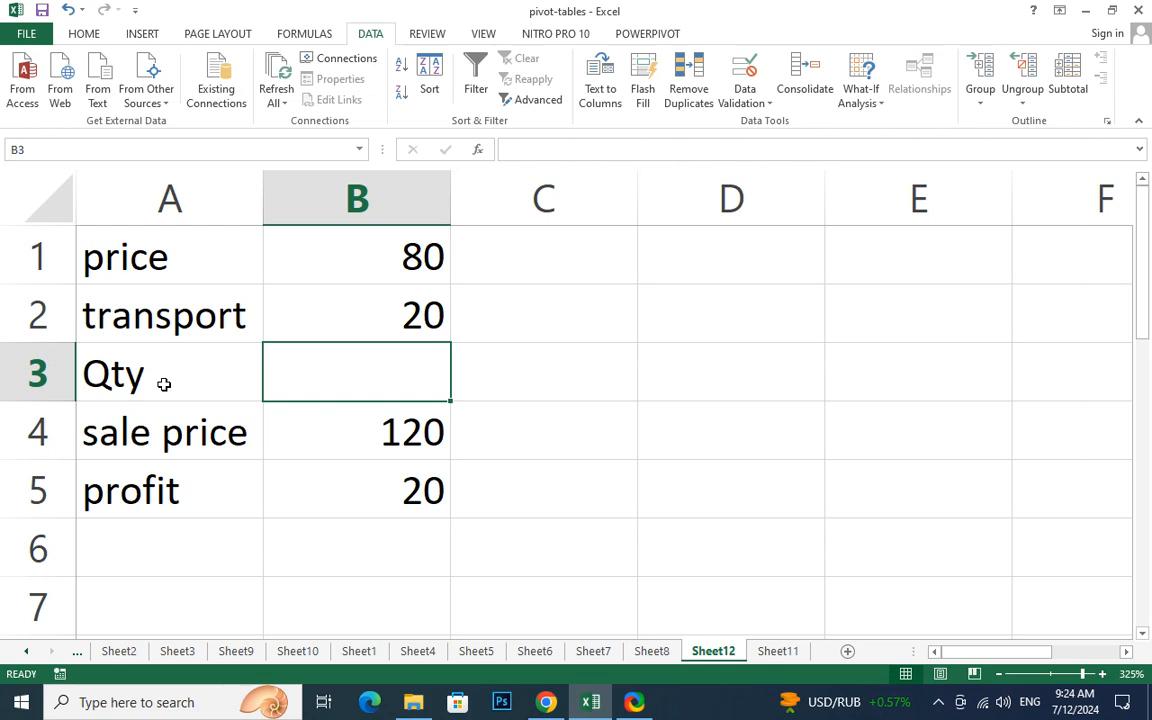
text(20)
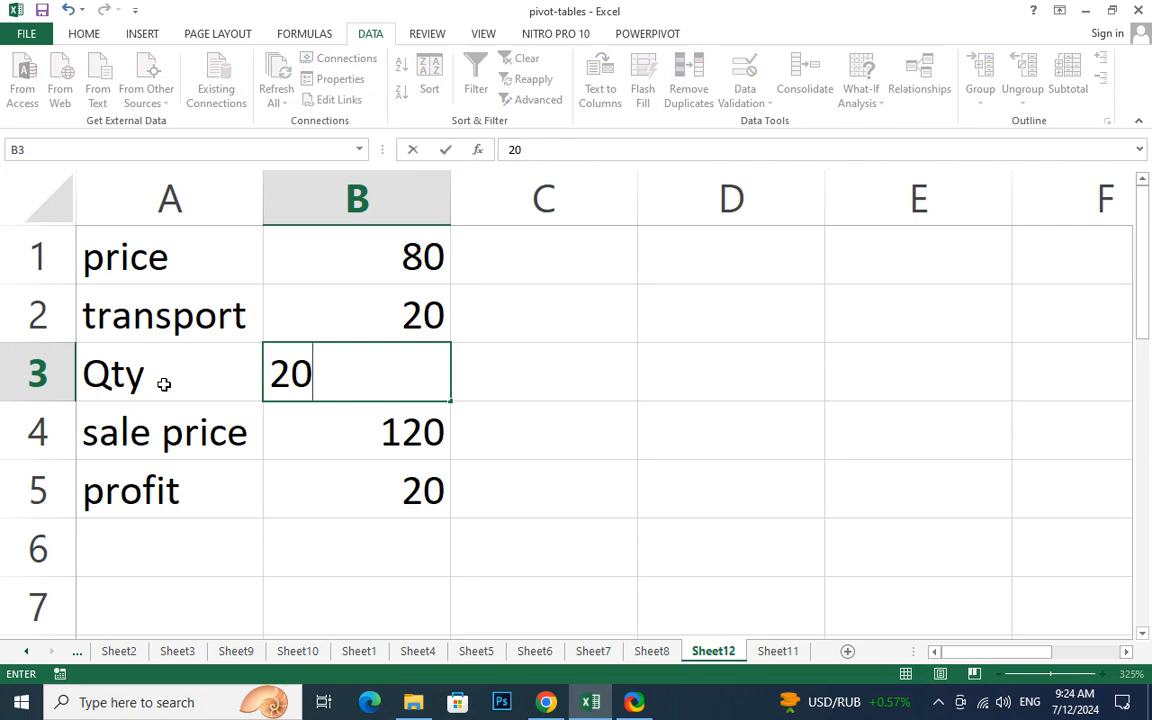
key(BackSpace)
key(BackSpace)
click(308, 440)
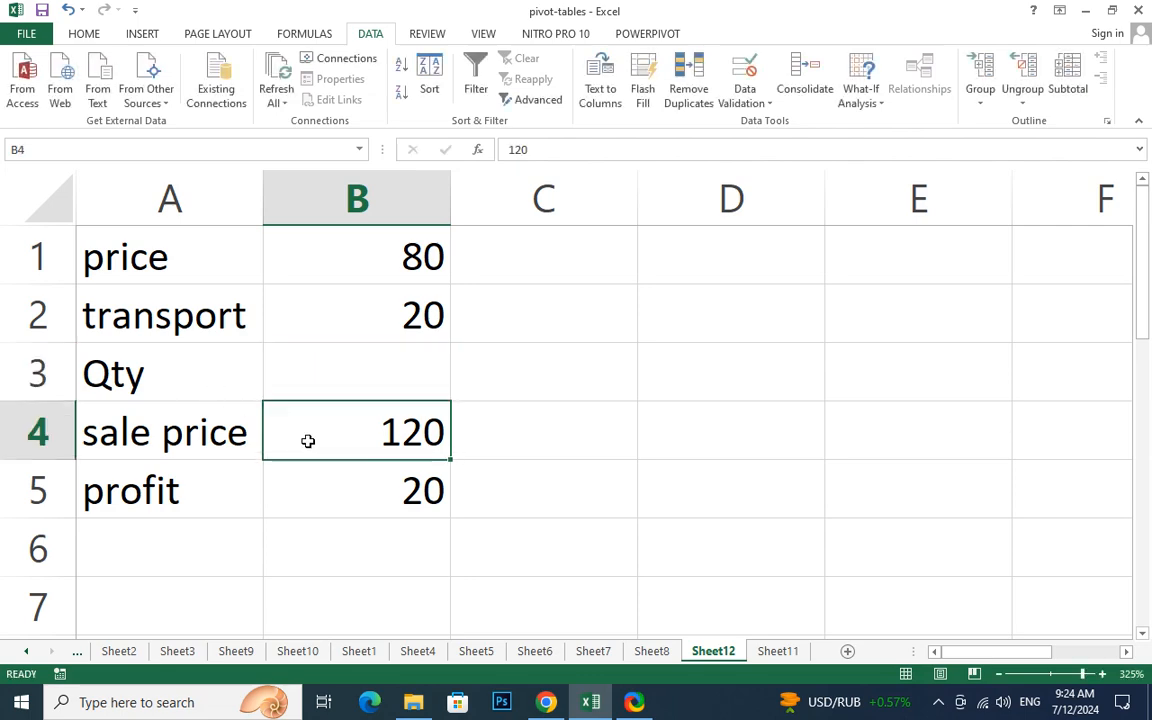
Step: Open the profit formula in B5 to examine which cells it references
click(342, 520)
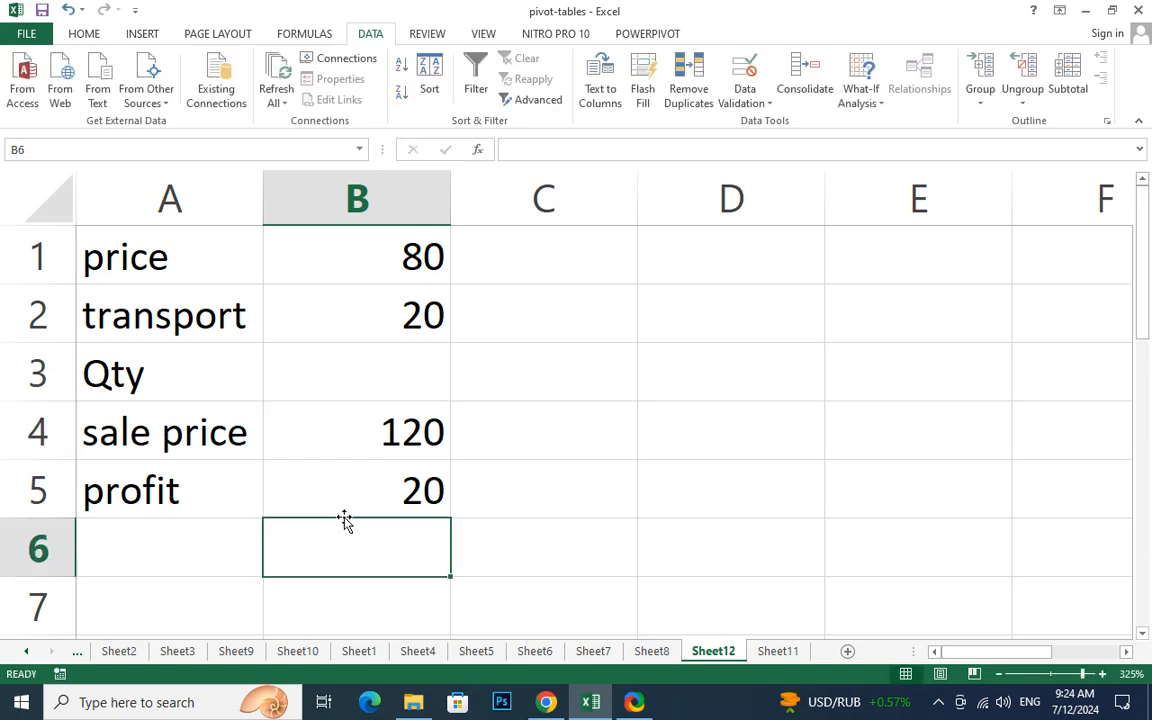
click(341, 492)
double_click(341, 492)
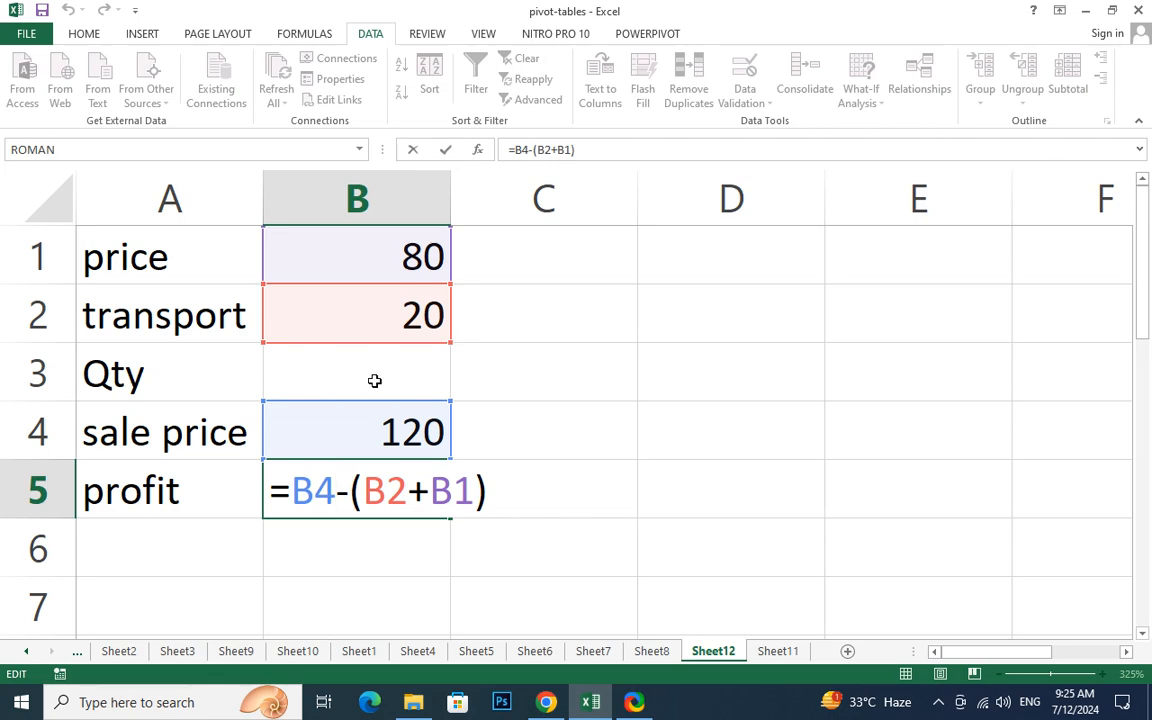
Step: Enter 20 as the quantity in cell B3
click(352, 363)
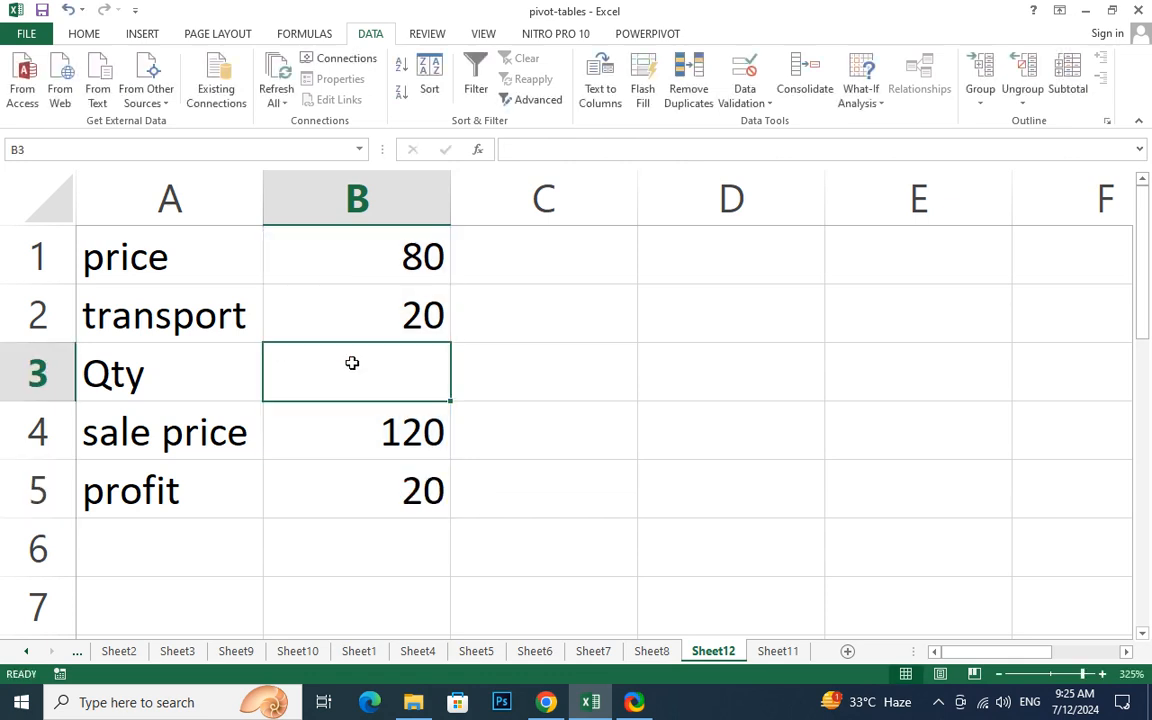
text(20)
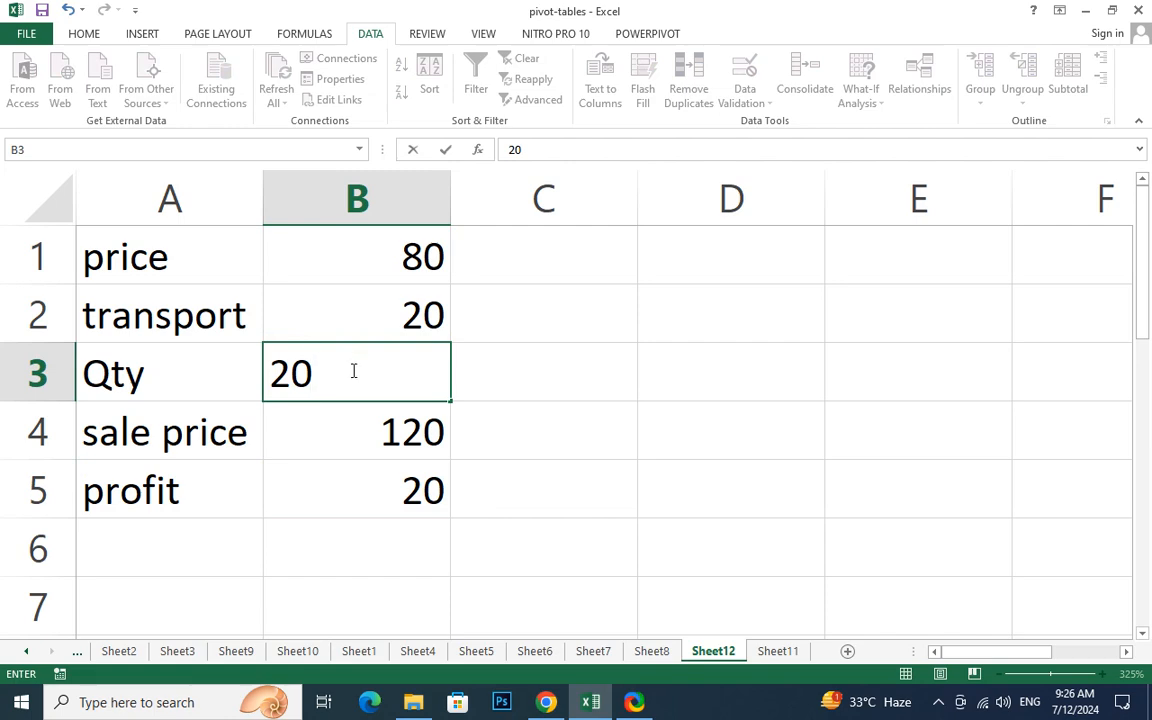
click(368, 476)
Step: Clear the fixed sale price value from cell B4
click(298, 429)
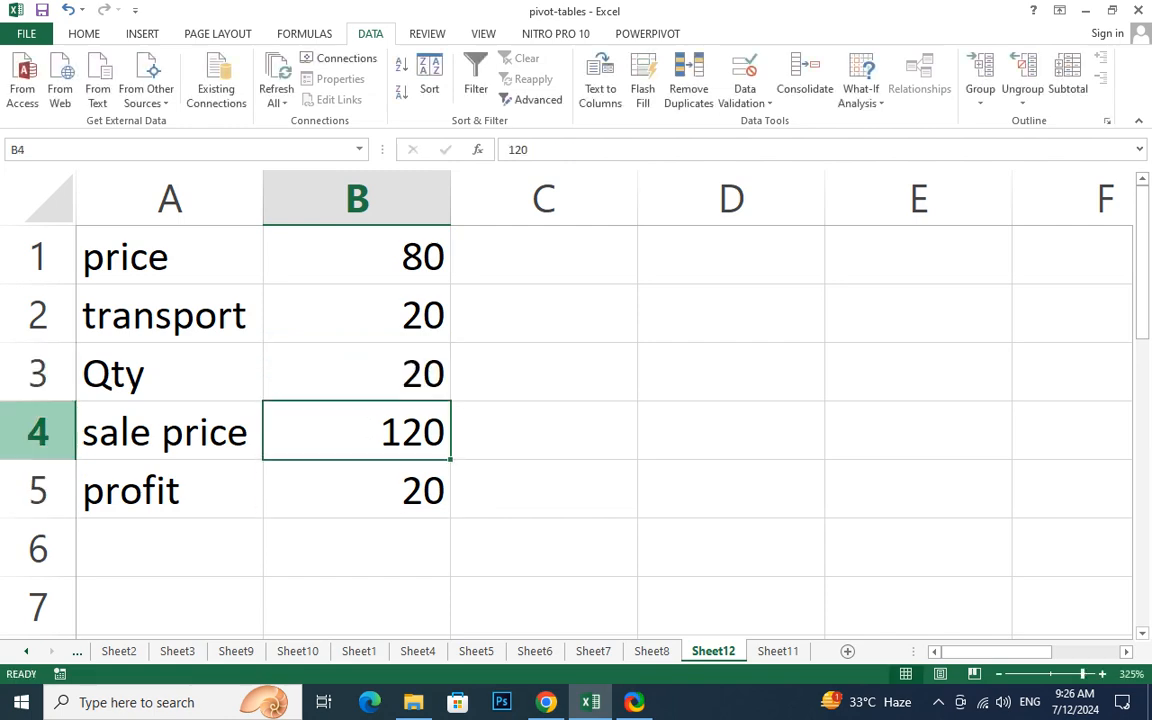
double_click(379, 440)
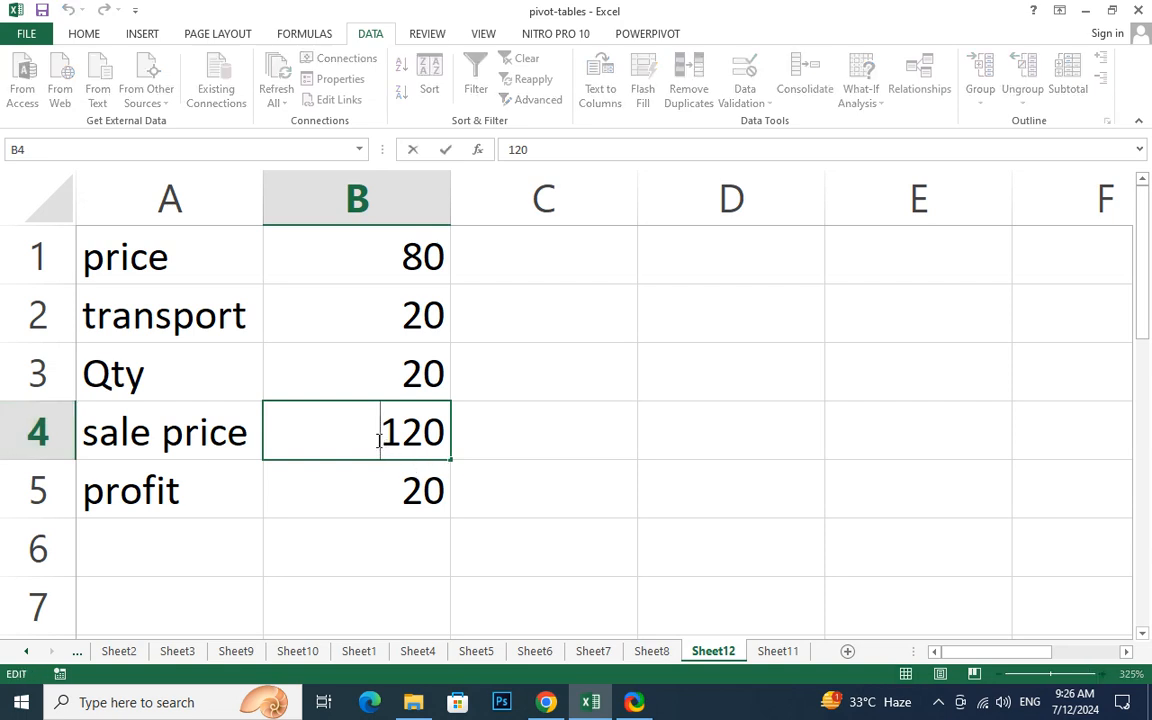
drag(379, 440, 593, 436)
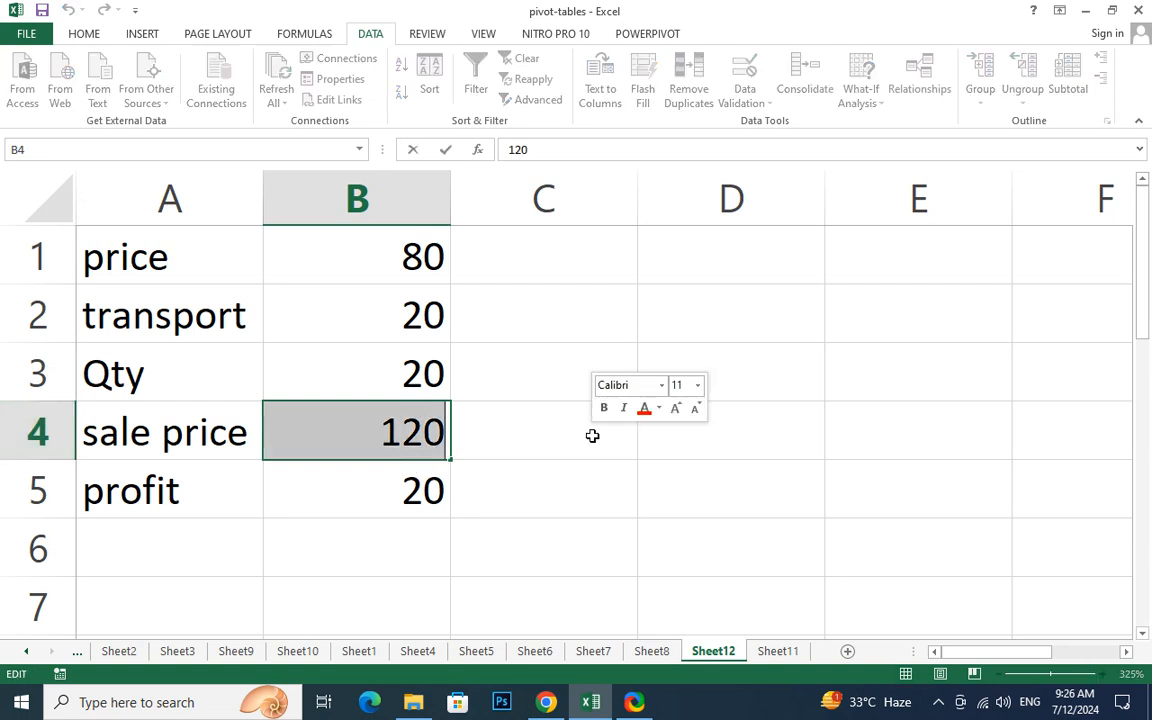
key(BackSpace)
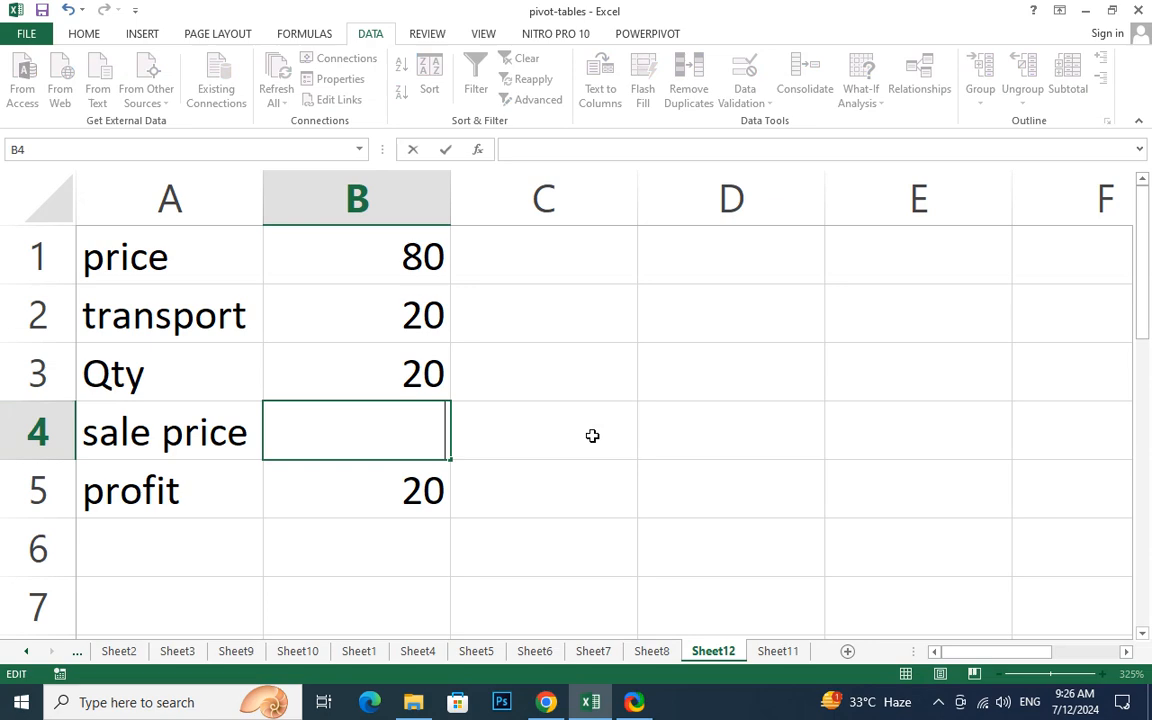
Step: Enter the formula =B1*B3*+B2+50 in the sale price cell B4
text(=)
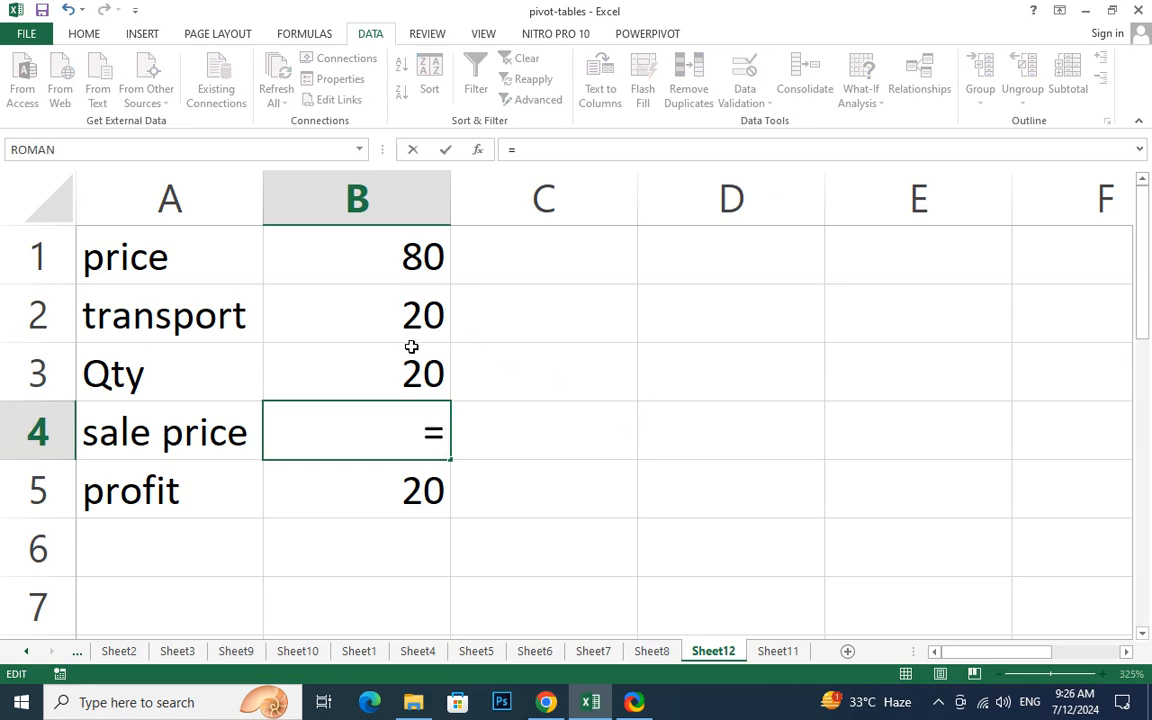
click(414, 256)
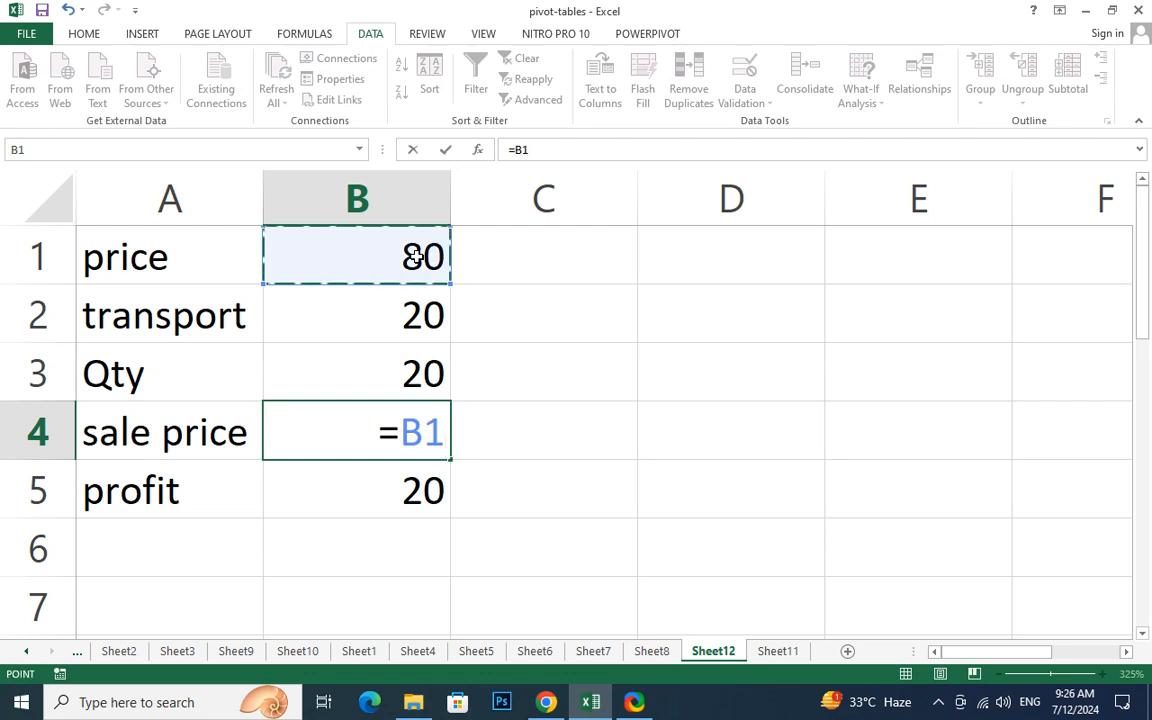
text(*)
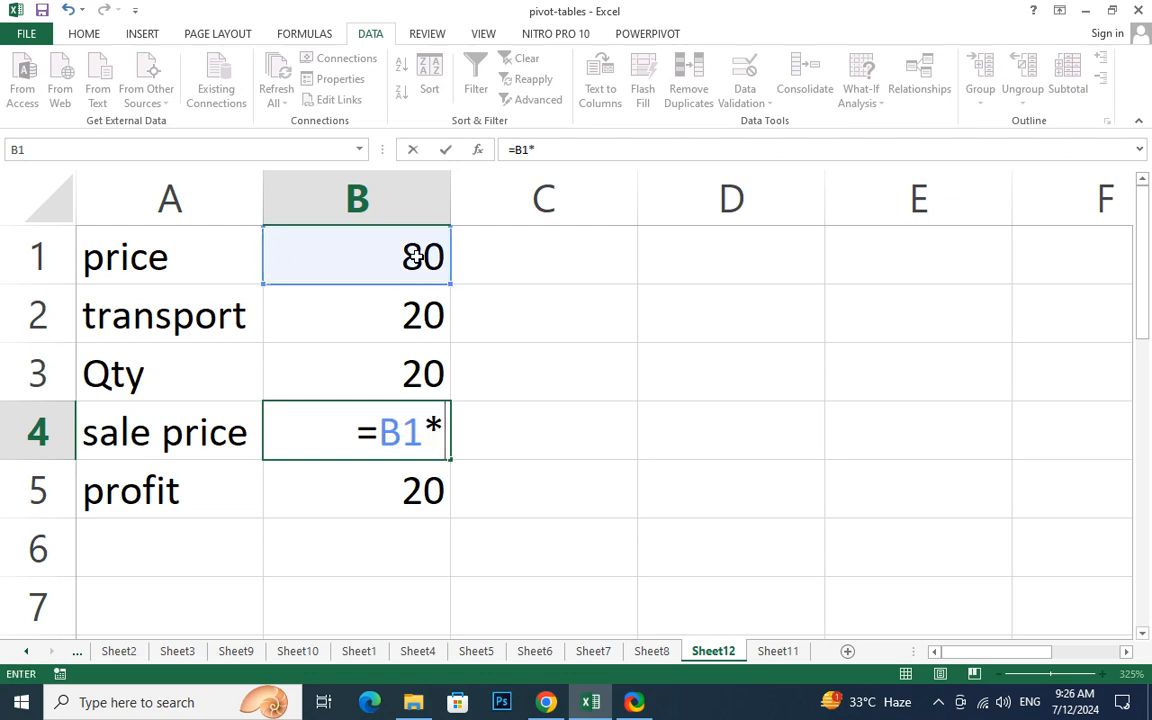
click(386, 385)
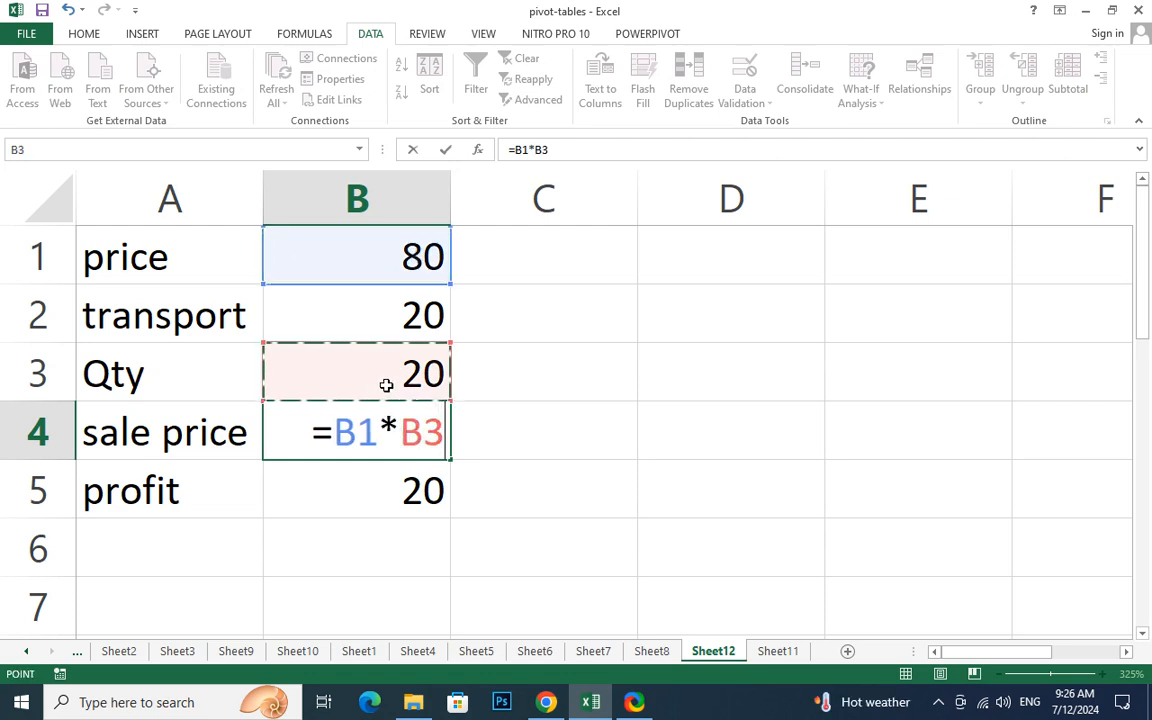
text(*)
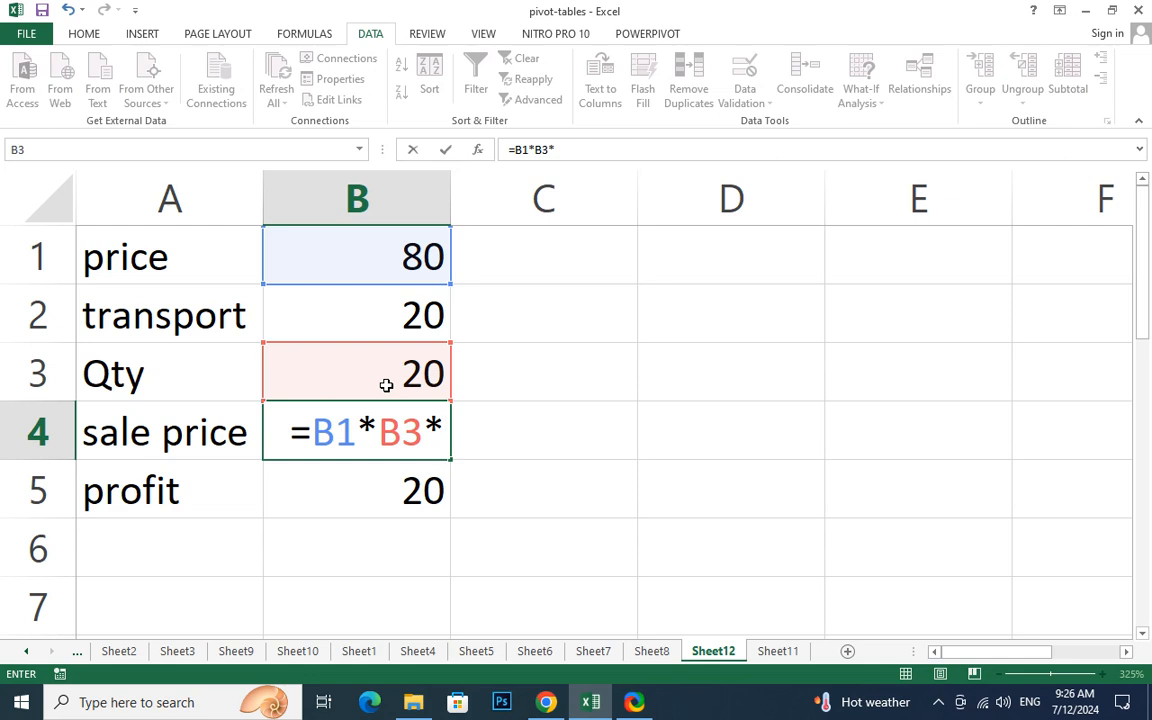
text(+)
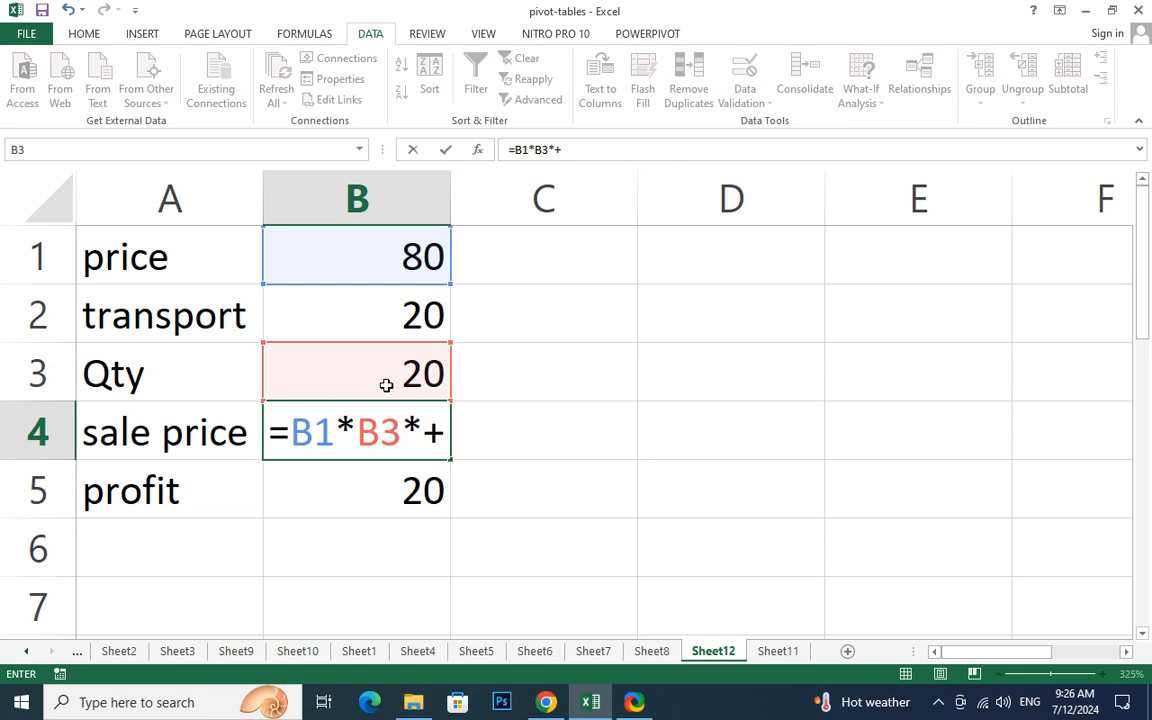
text(20)
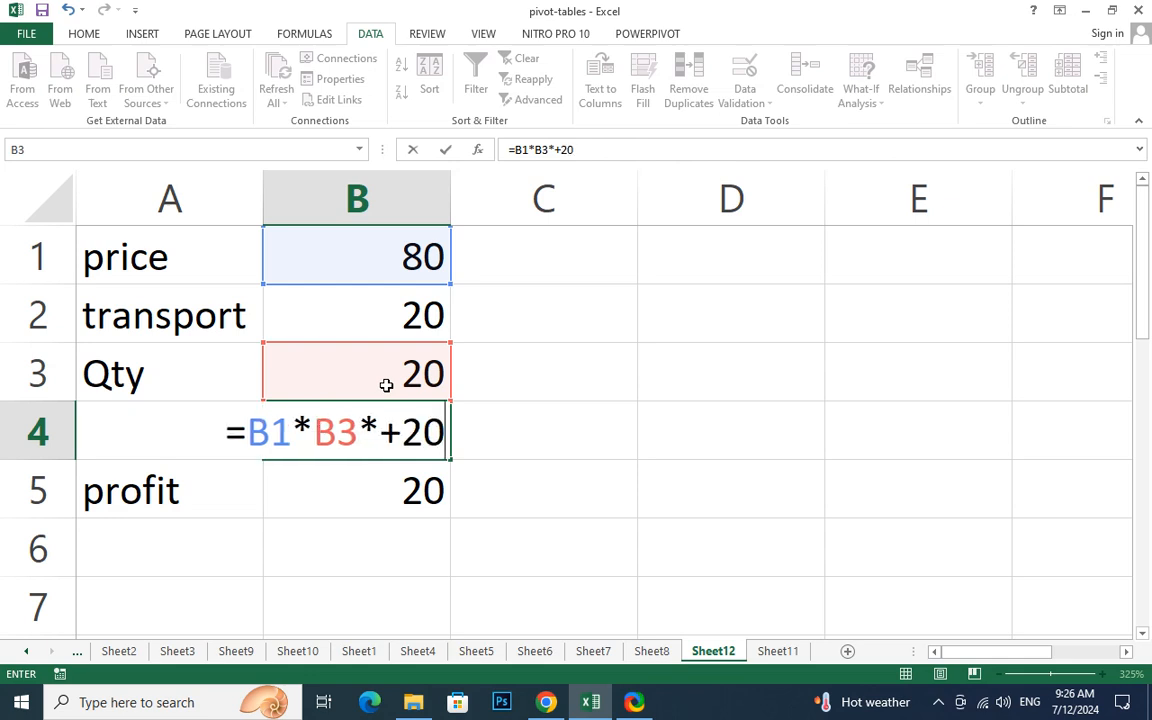
key(BackSpace)
key(BackSpace)
click(387, 299)
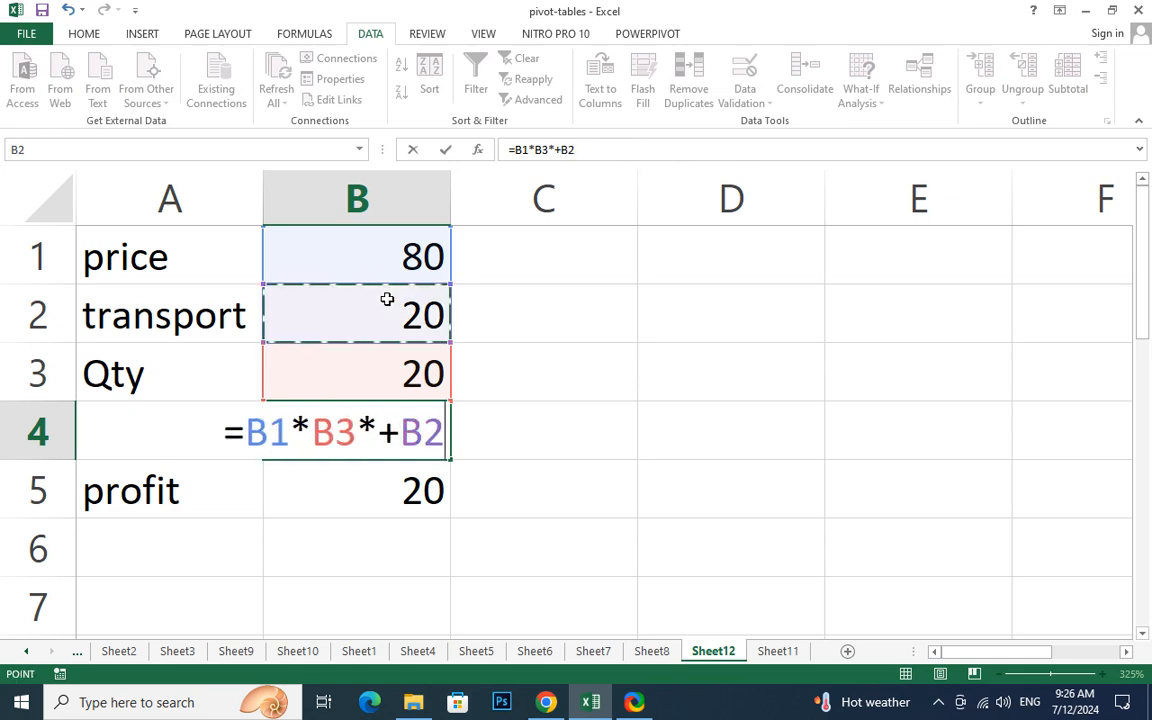
text(+)
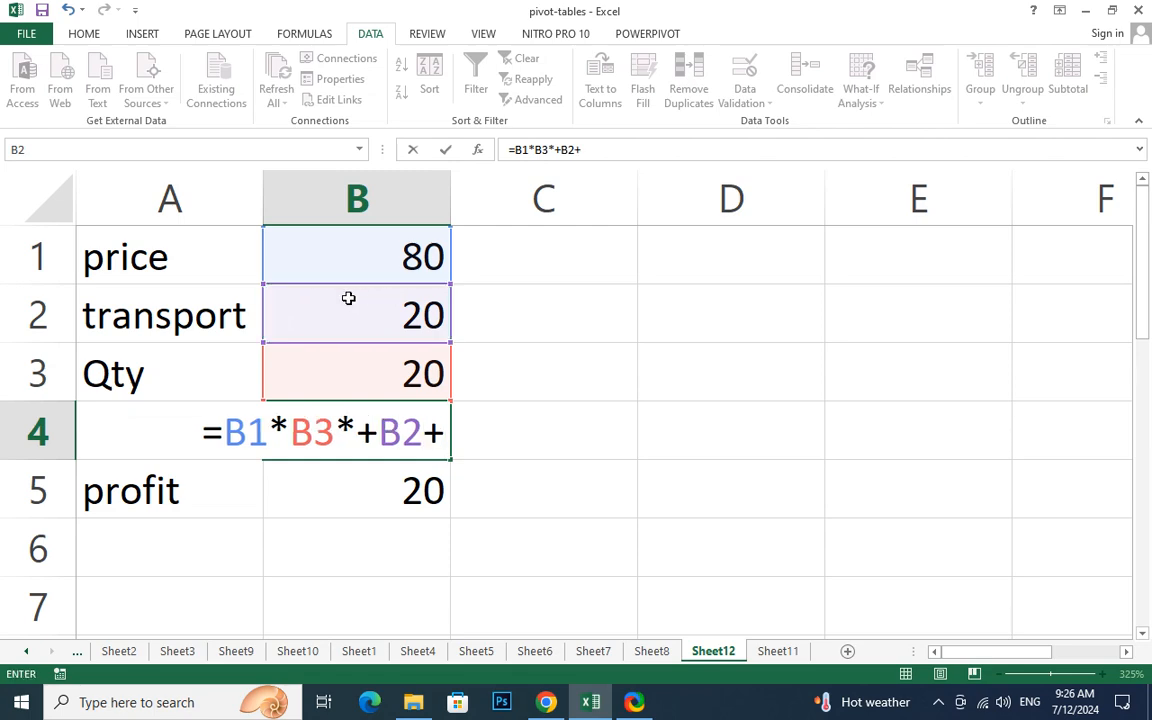
text(50)
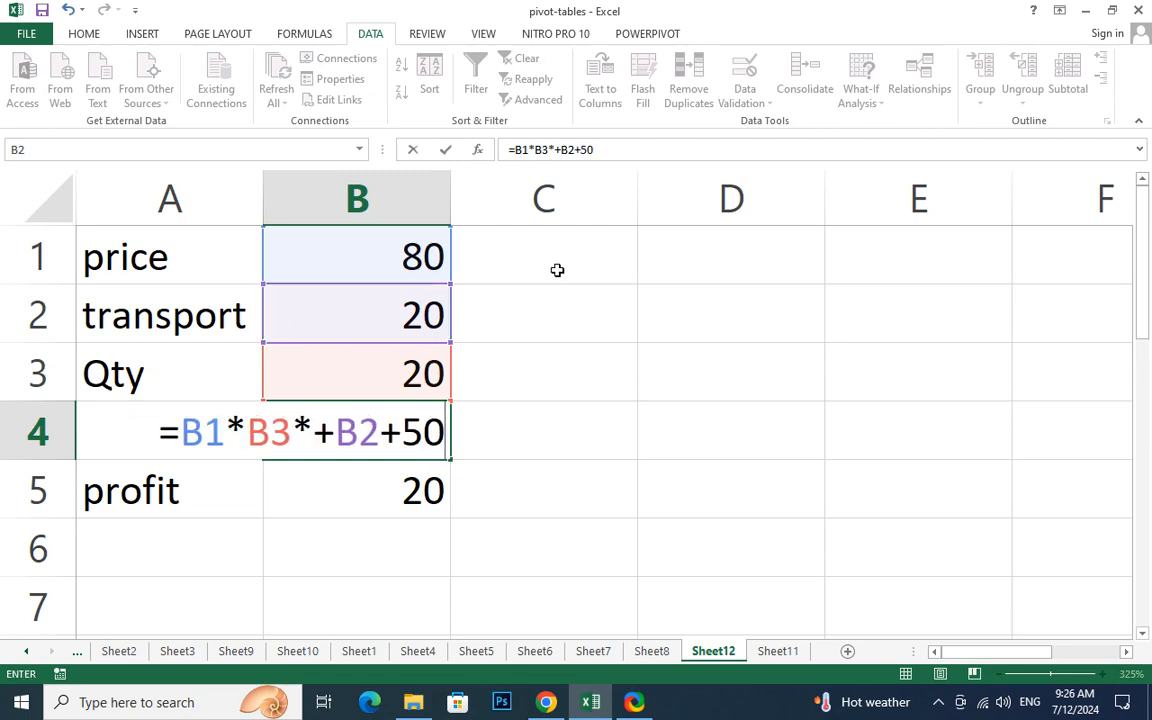
key(Return)
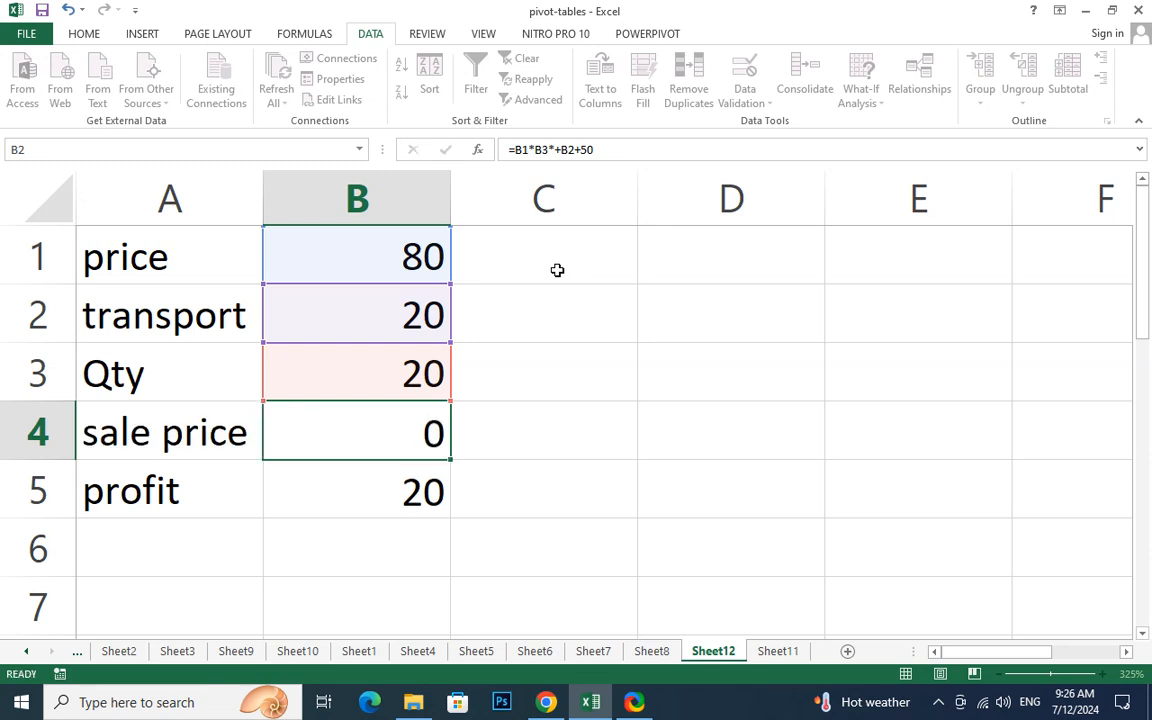
click(346, 451)
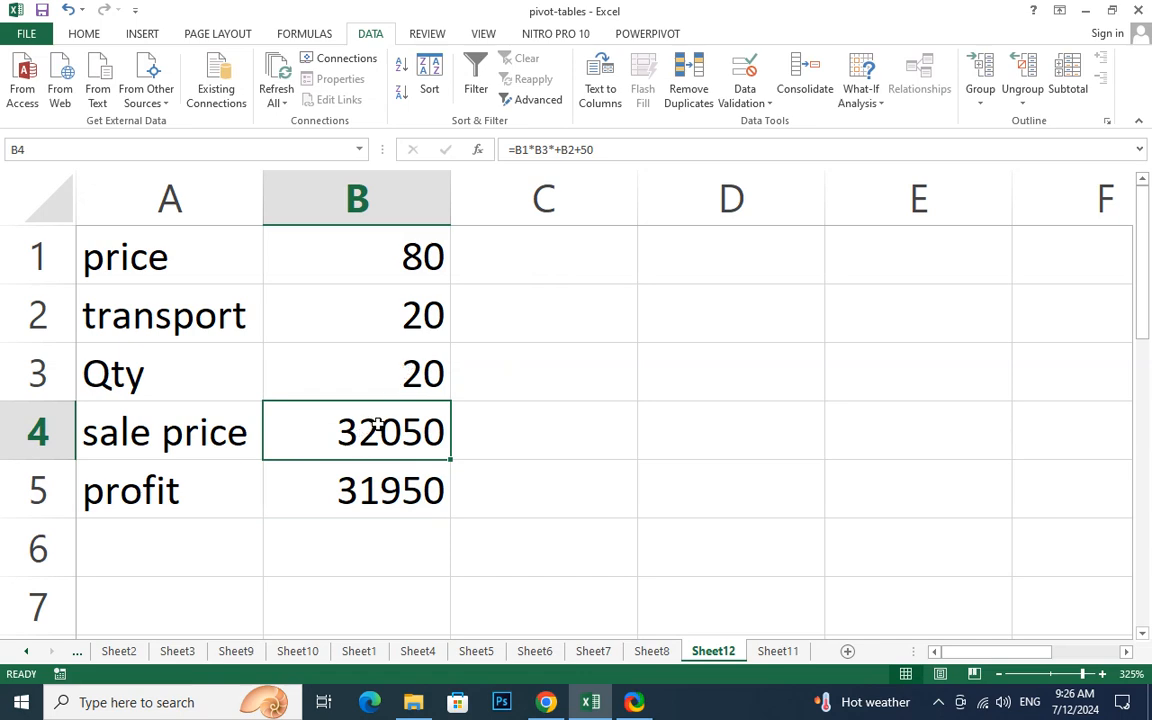
double_click(362, 478)
click(355, 428)
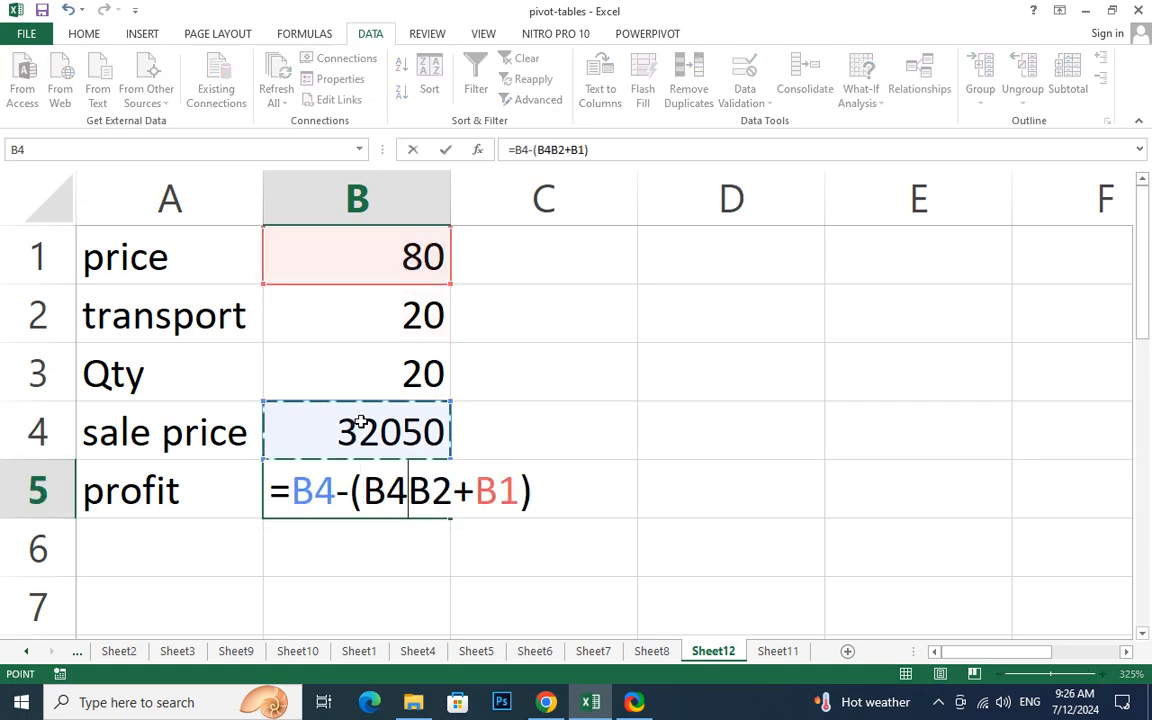
key(Escape)
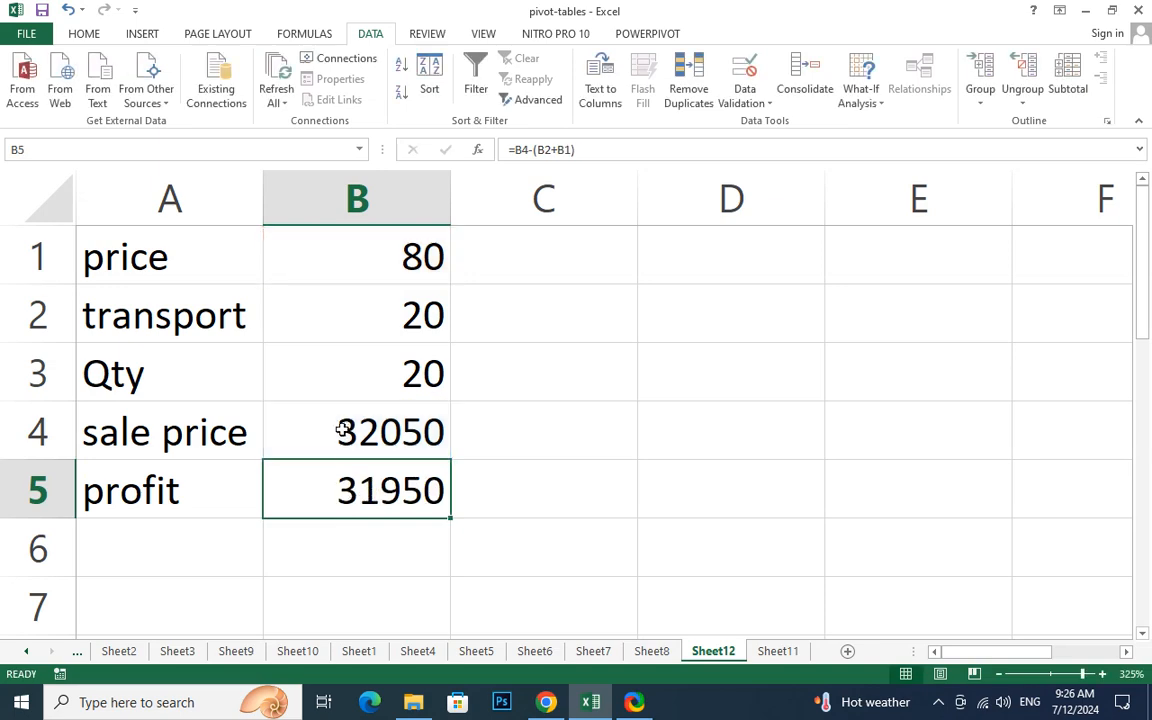
Step: Copy the expression B1*B3*+B2+50 from the sale price formula in B4, leaving the cell without changing it
click(343, 431)
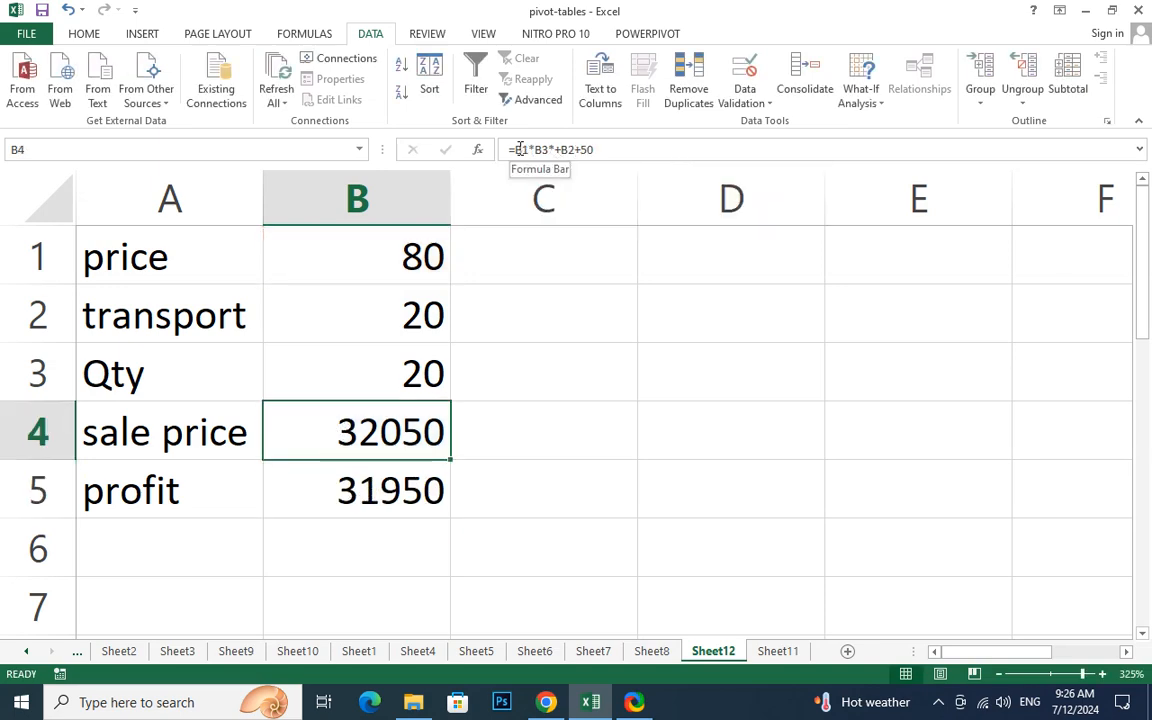
drag(514, 149, 598, 151)
key(ctrl+c)
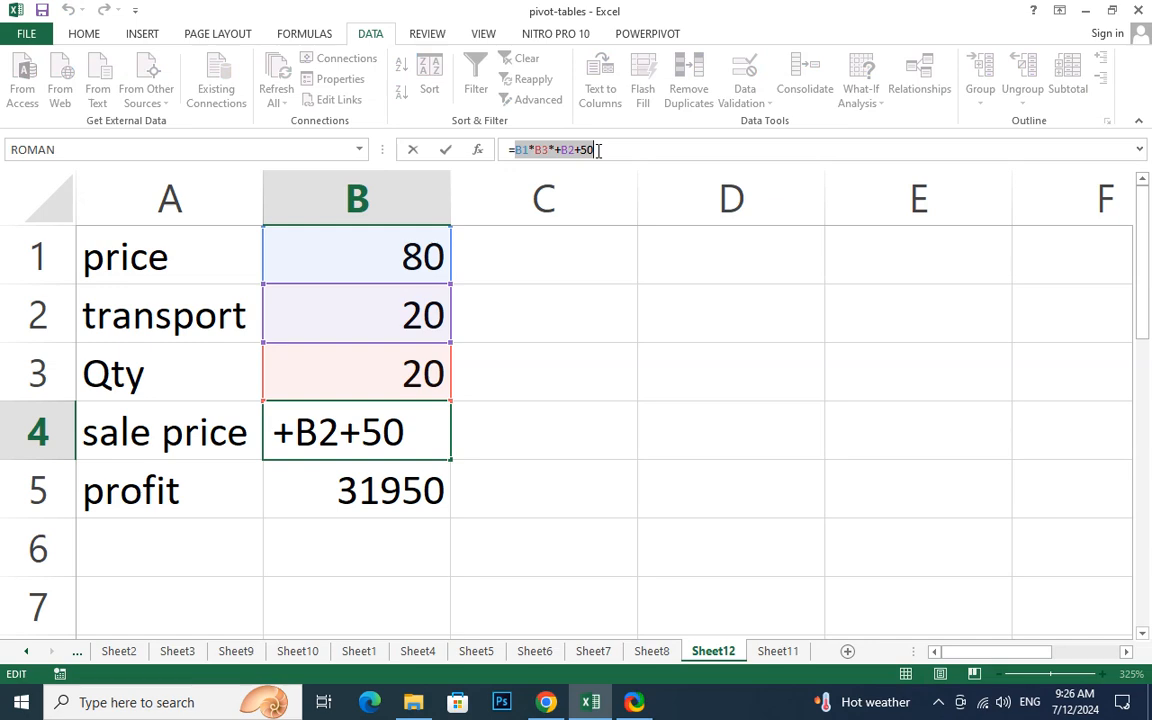
click(345, 481)
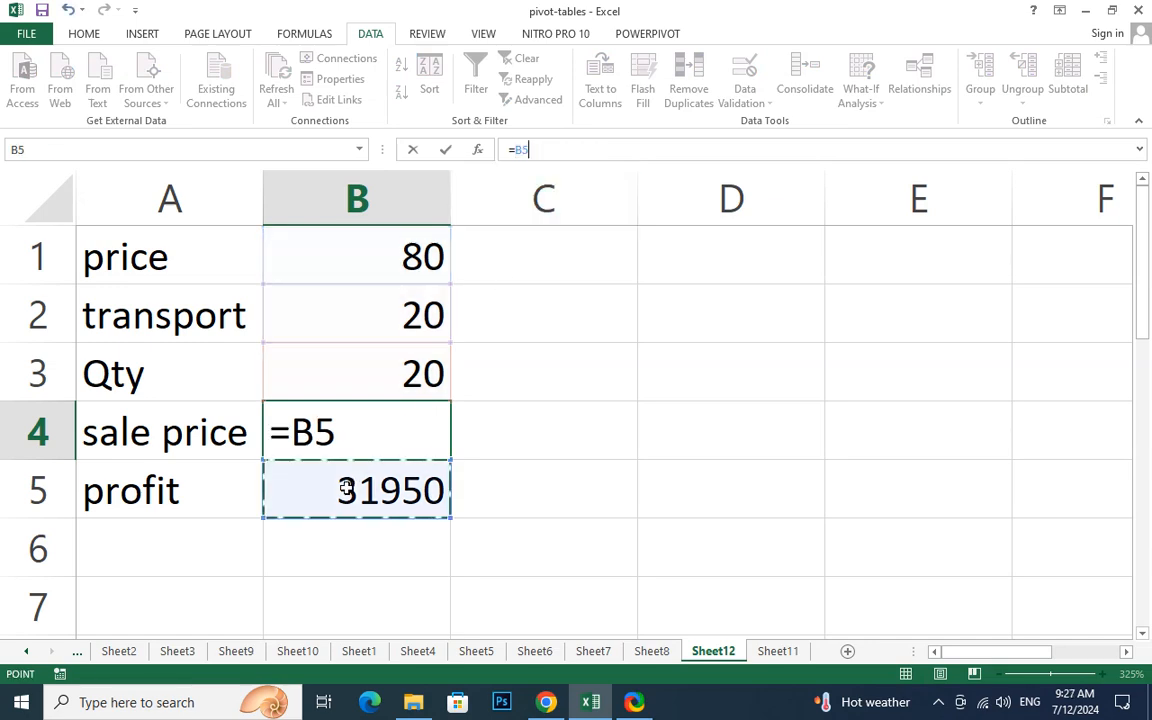
key(Escape)
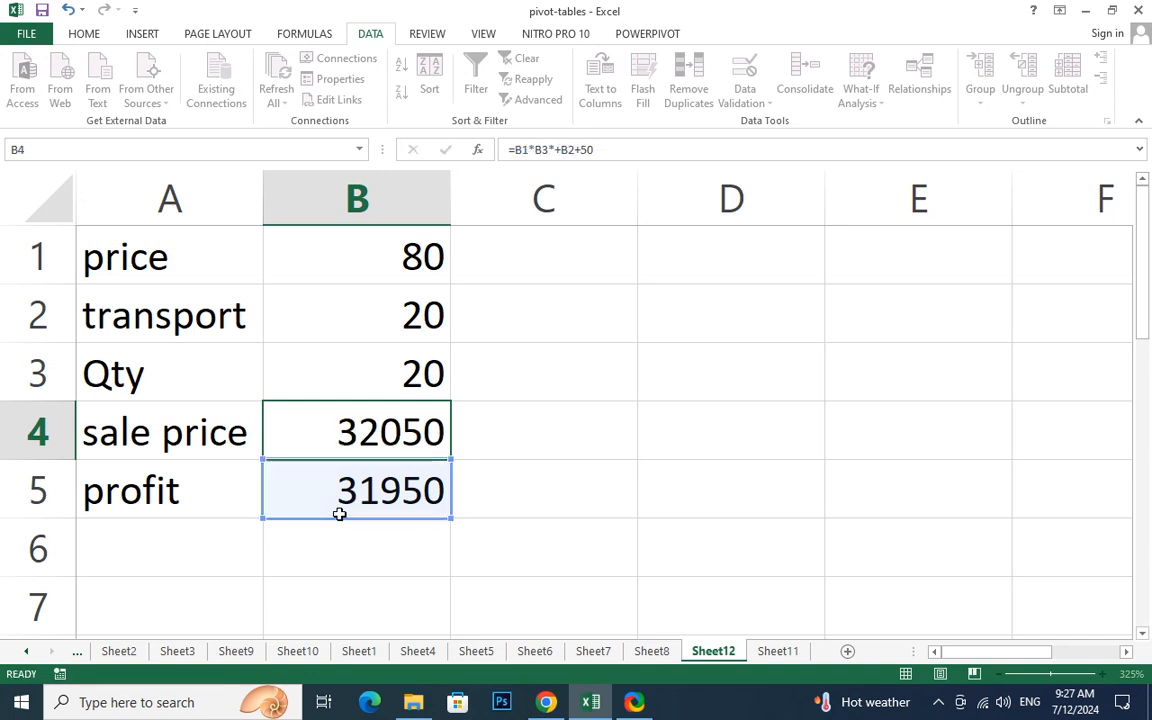
Step: Replace the B4 reference in the profit formula in B5 with the copied sale price expression
click(372, 484)
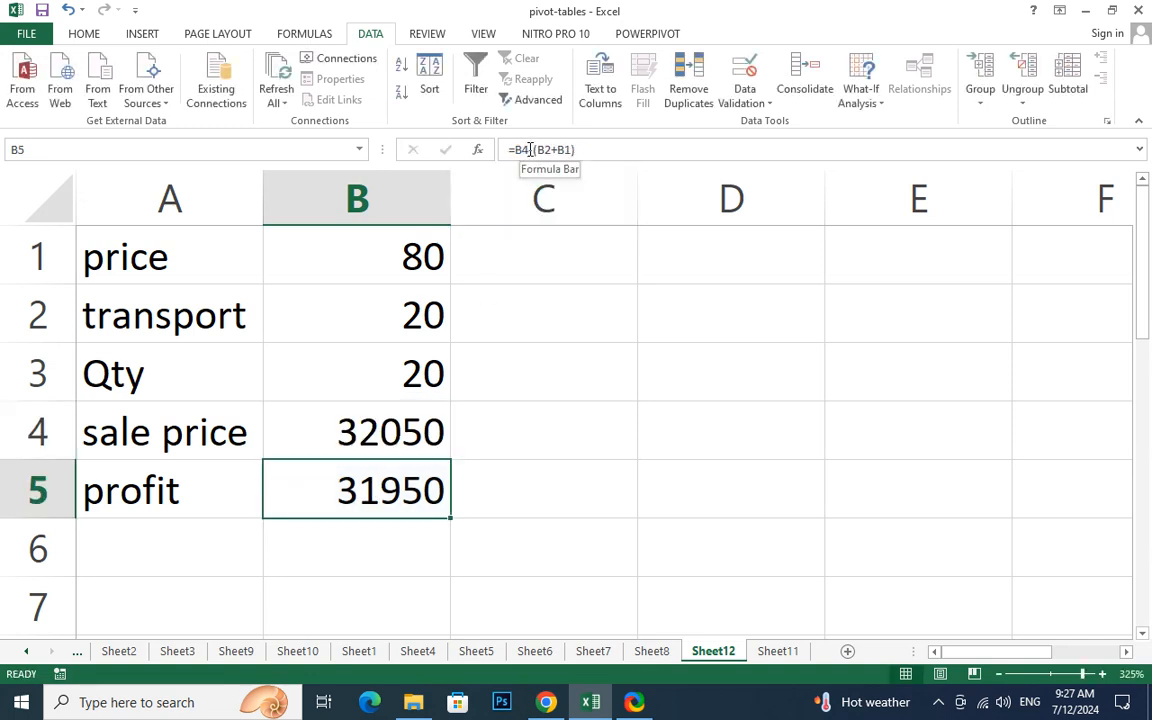
drag(530, 150, 519, 152)
key(ctrl+v)
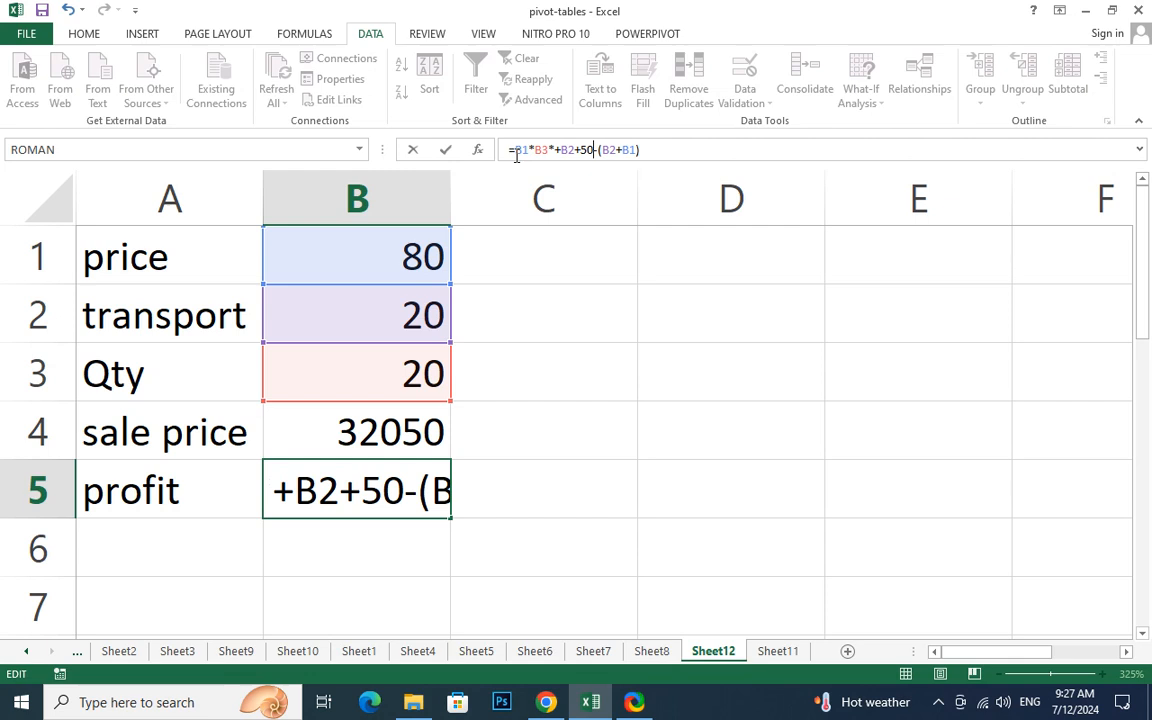
Step: Multiply B1 by the quantity B3 inside the subtracted parentheses of the profit formula, making that part (B2+B1*B3)
click(598, 151)
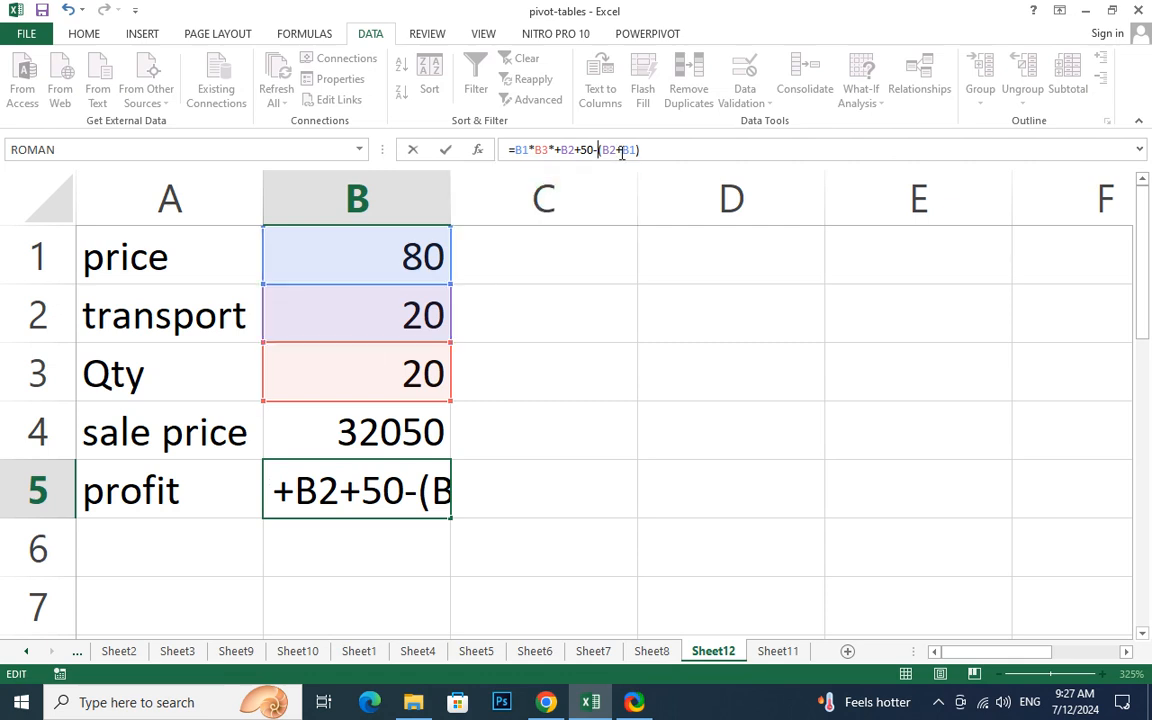
click(674, 146)
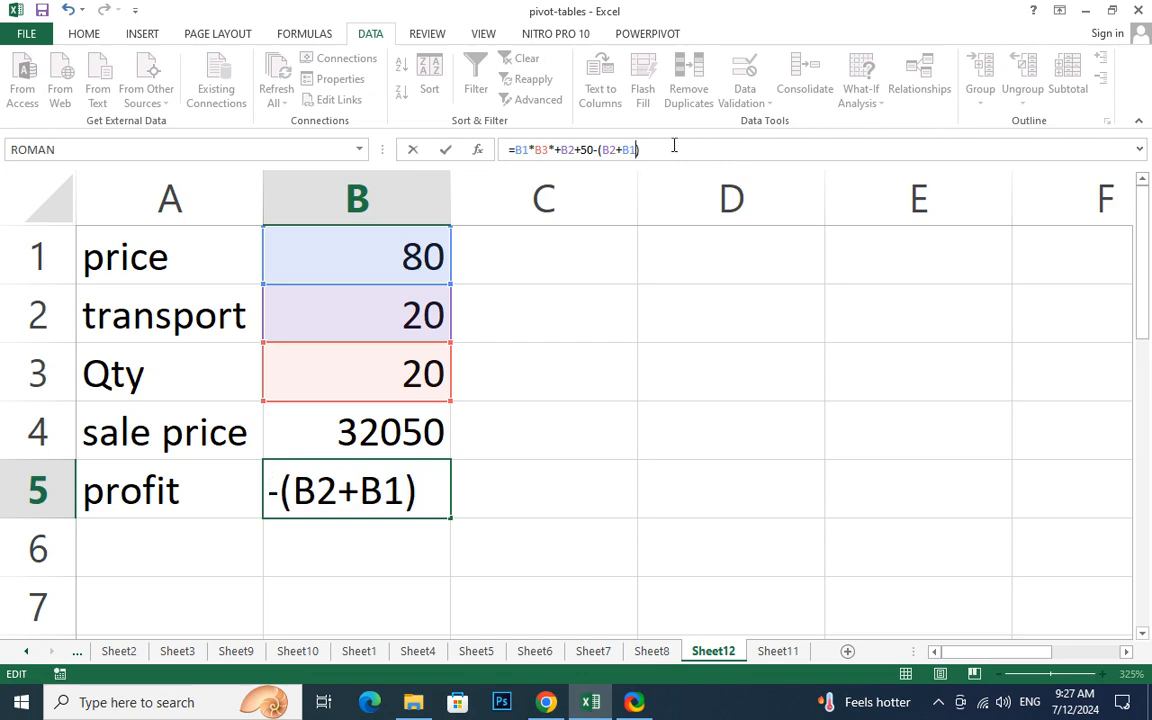
text(*)
click(412, 370)
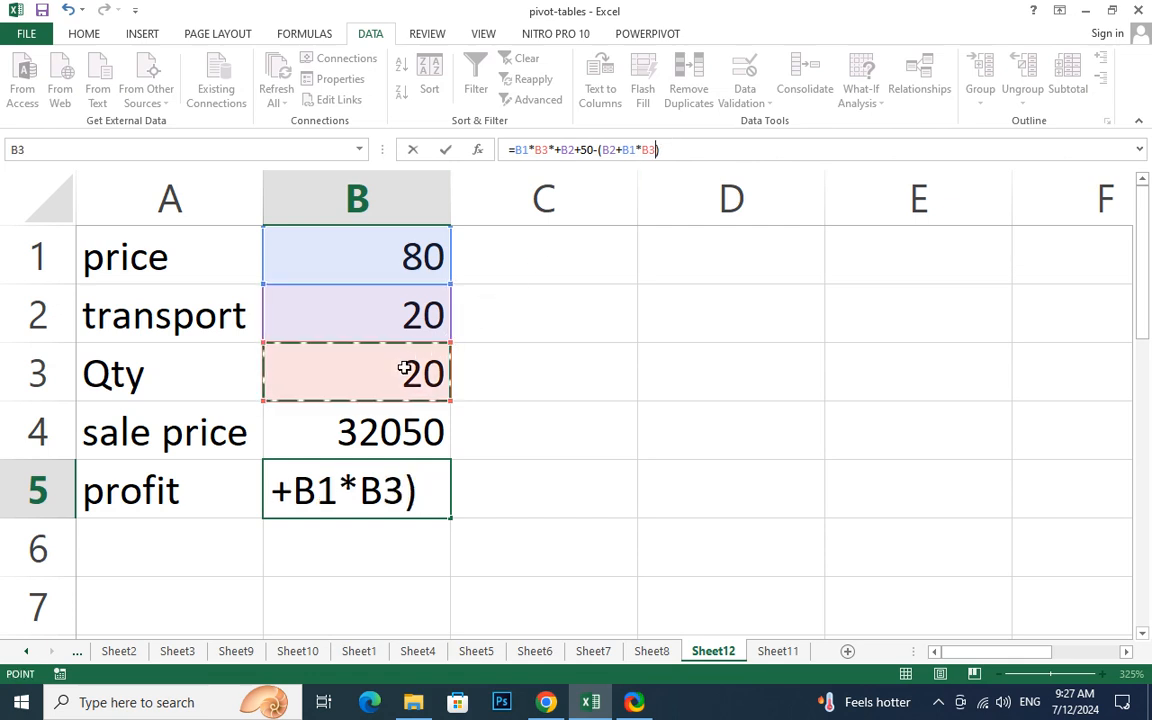
key(Return)
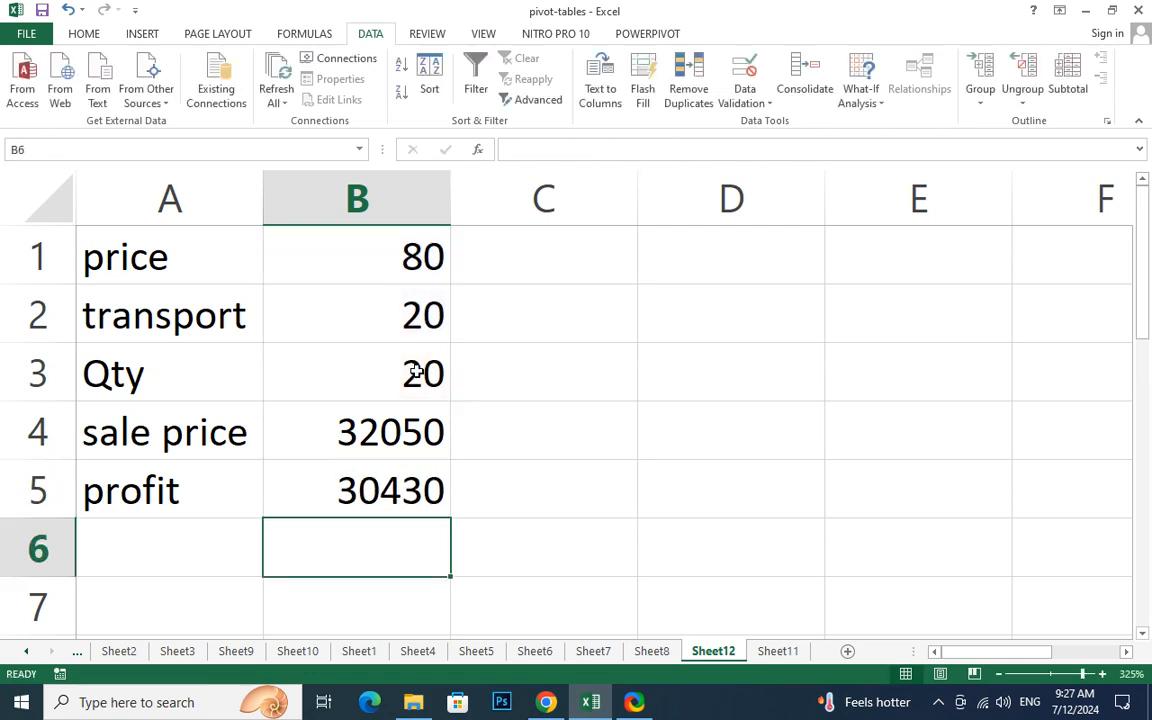
Step: Enclose the sale price part of the profit formula in B5 in parentheses, making it =(B1*B3*+B2+50)-(B2+B1*B3)
click(366, 482)
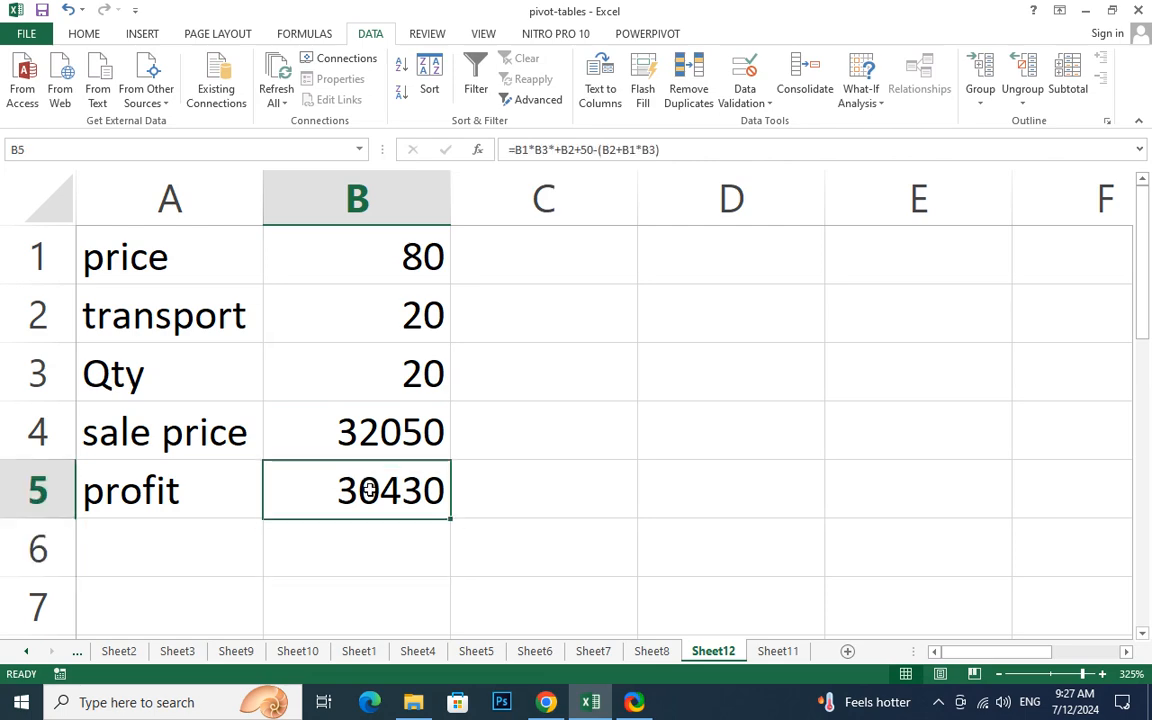
click(593, 148)
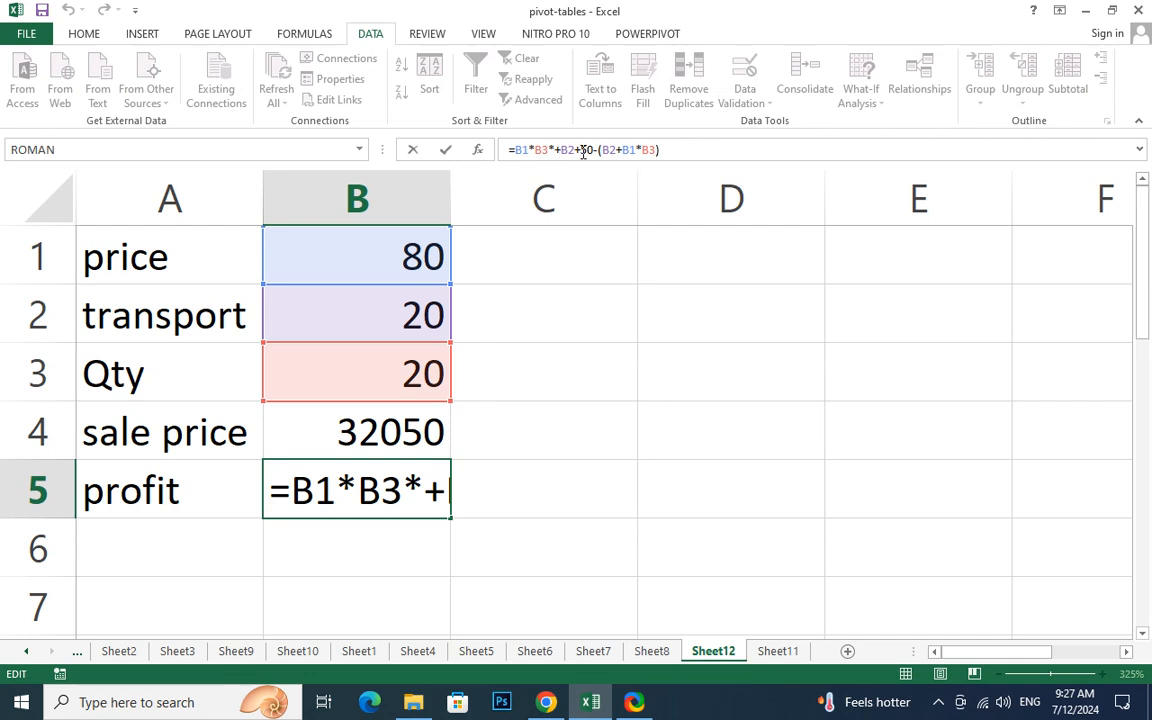
click(665, 149)
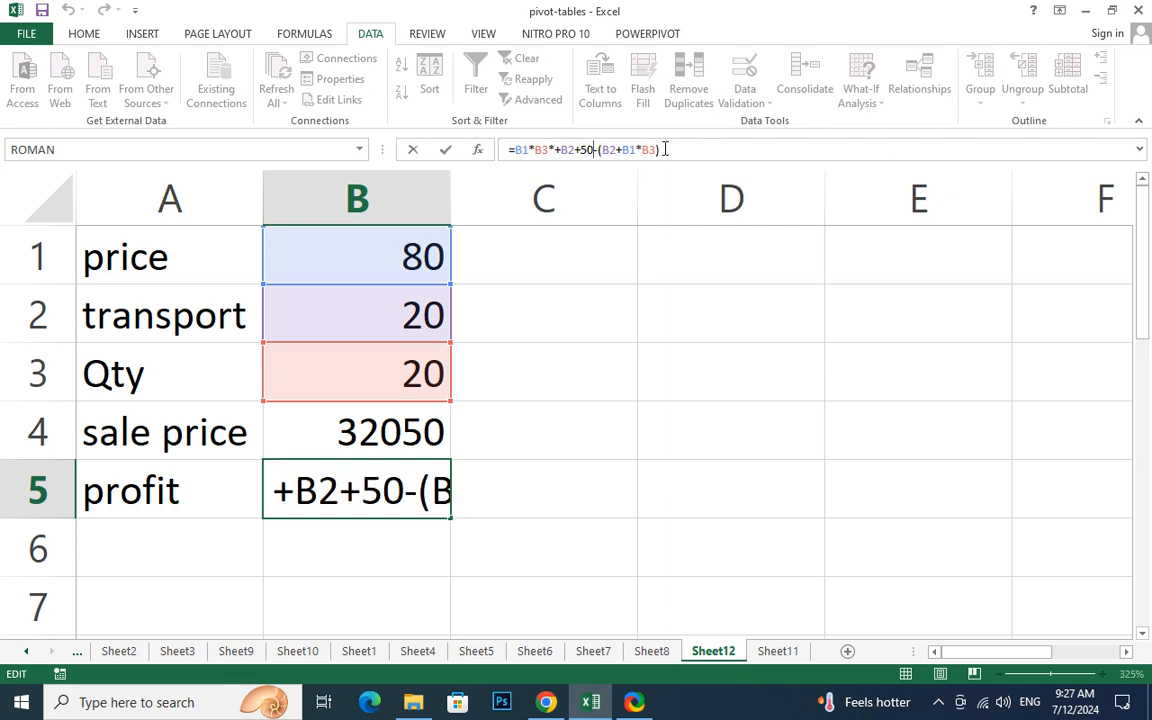
text())
key(Left)
key(Left)
key(Left)
key(Left)
key(Left)
key(Left)
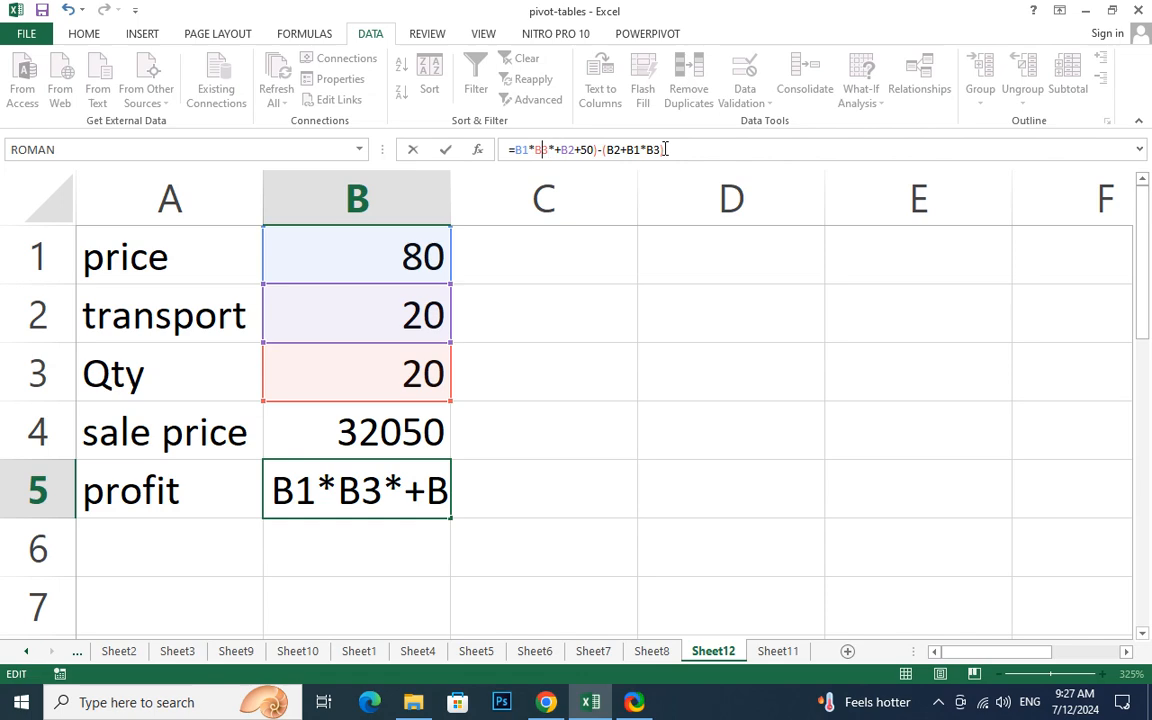
key(Home)
key(Right)
text(()
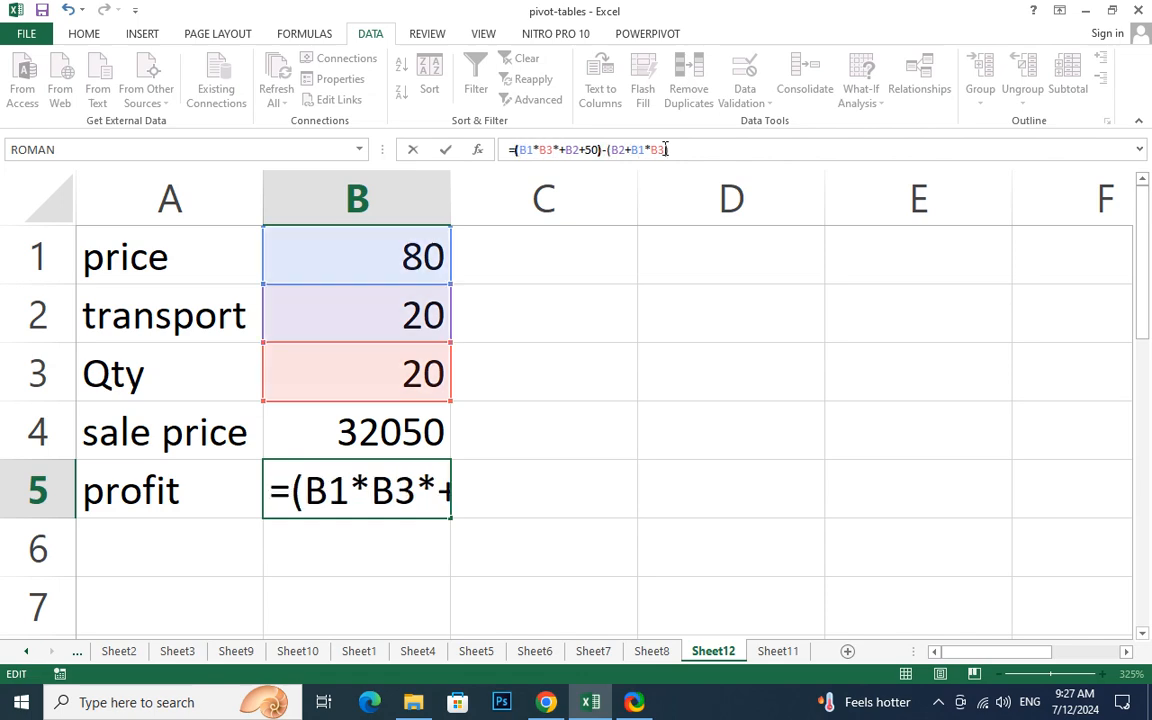
key(Return)
click(359, 506)
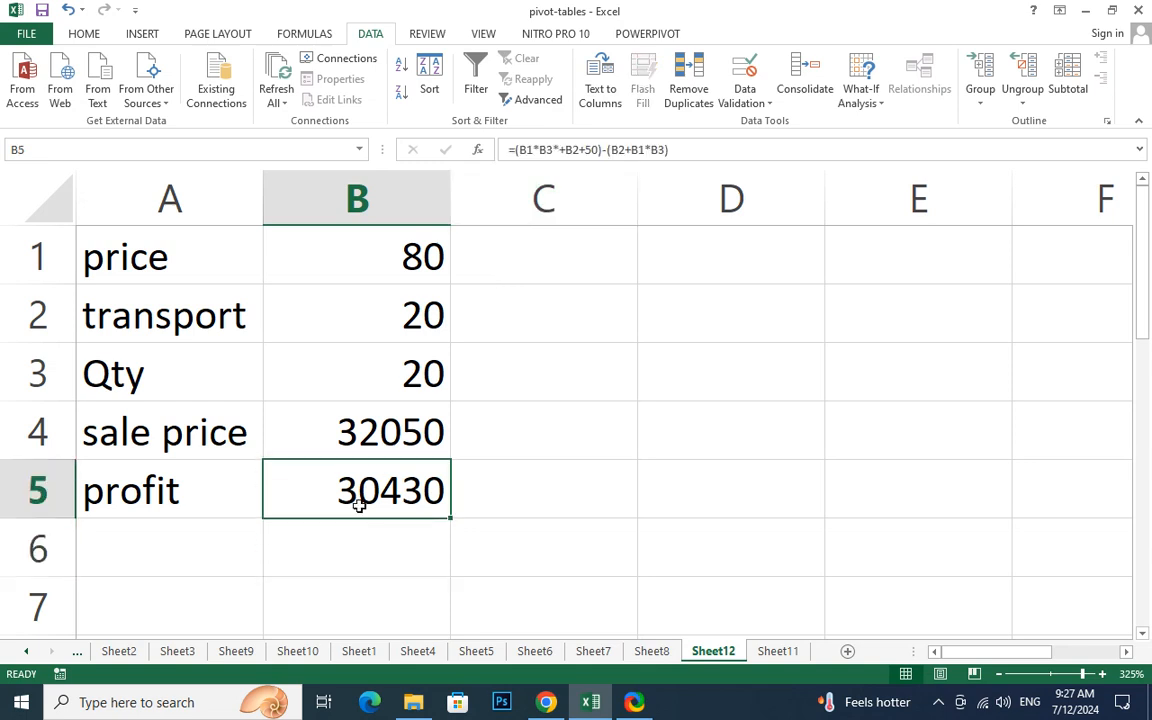
Step: Examine the sale price formula in B4 and the profit formula in B5 against the price and quantity cells they reference
click(351, 432)
click(348, 478)
click(389, 431)
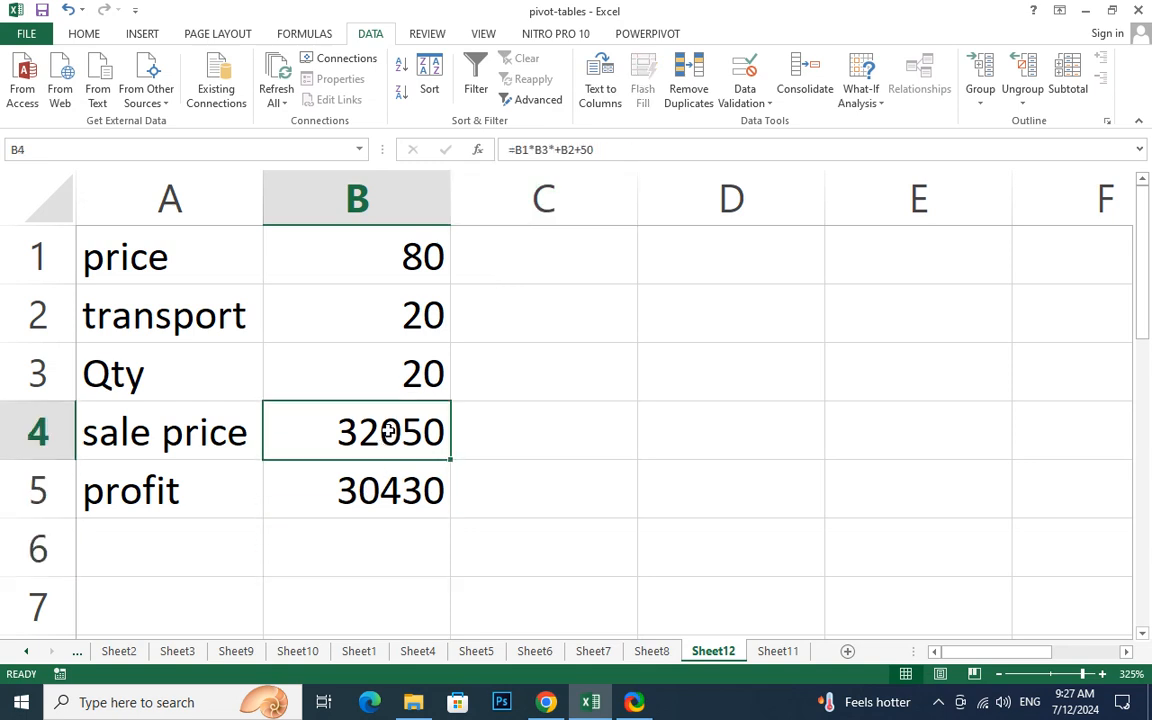
click(400, 250)
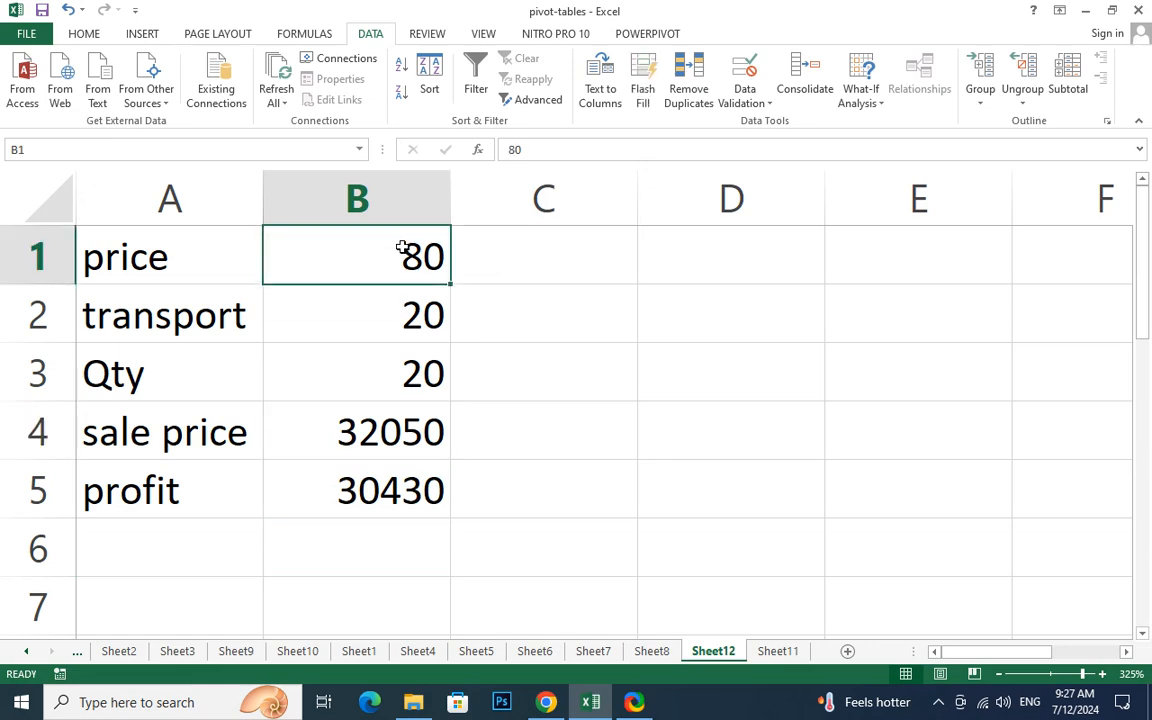
click(378, 368)
double_click(373, 437)
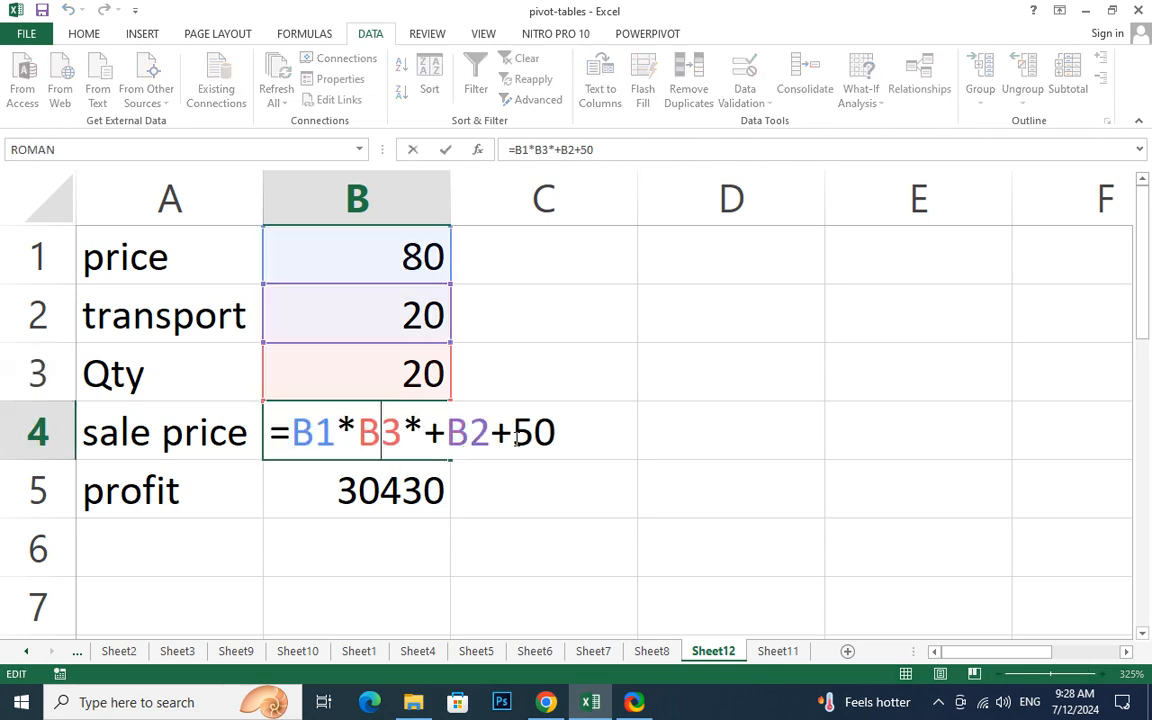
key(Escape)
click(343, 497)
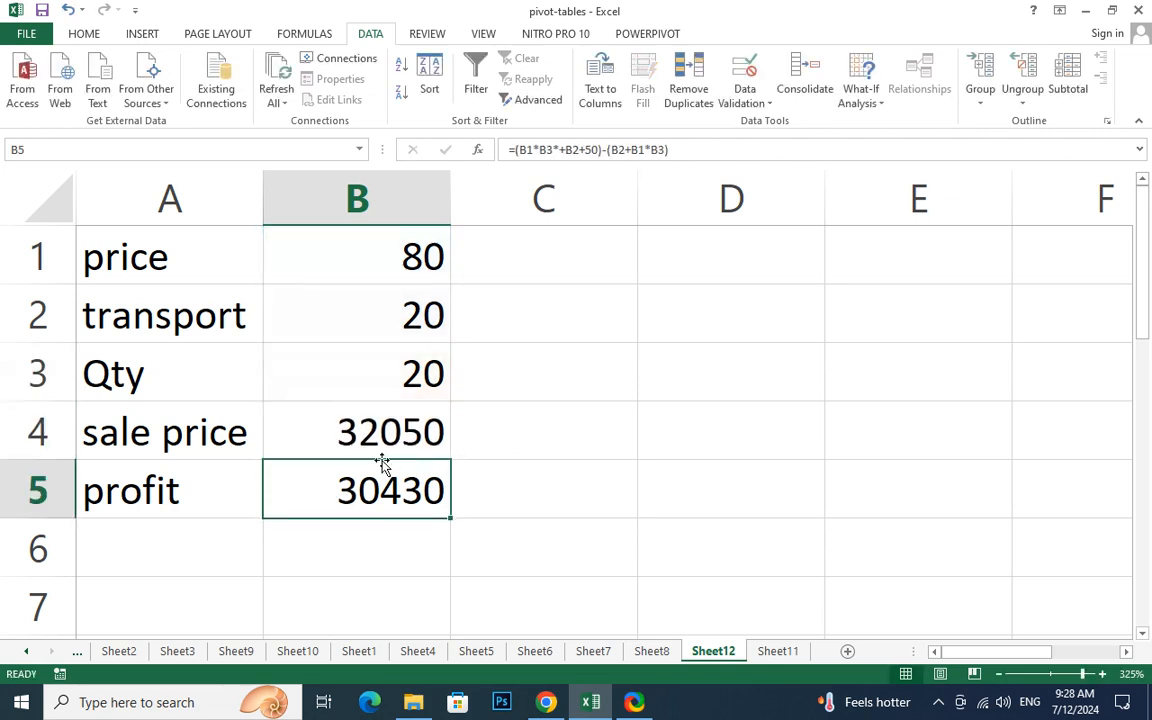
click(386, 432)
double_click(386, 432)
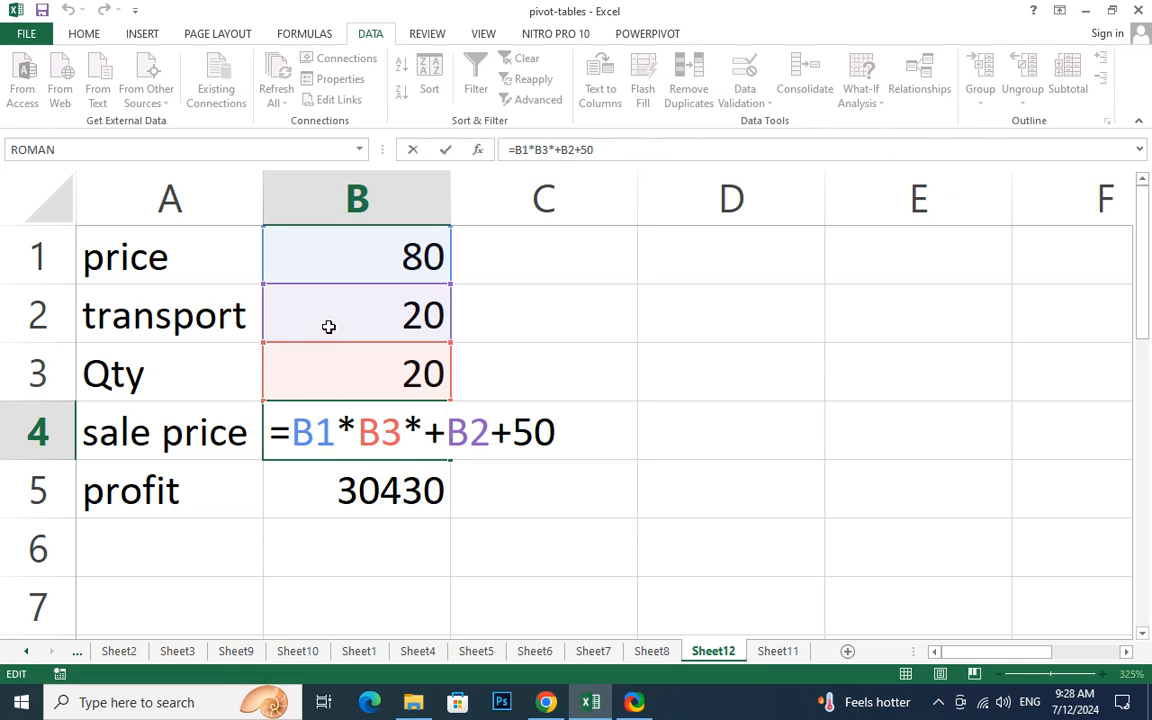
click(326, 265)
double_click(375, 450)
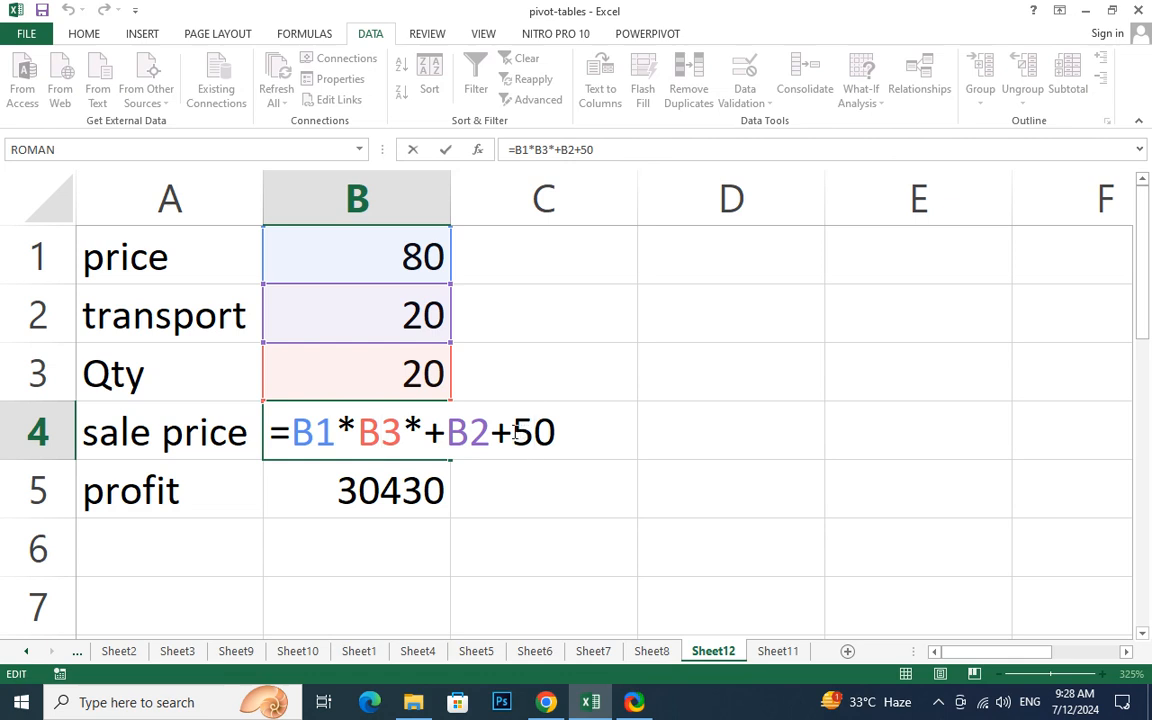
key(Return)
click(366, 440)
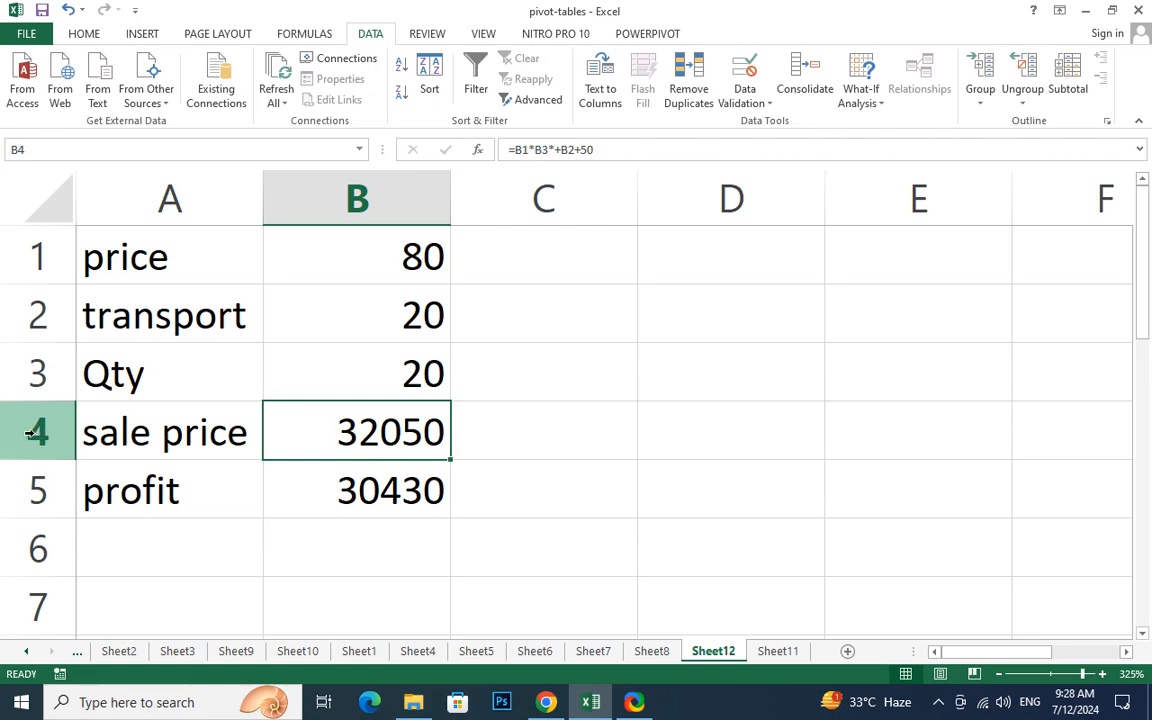
Step: Remove the extra multiplication sign after B3 in the sale price formula in B4, making it =B1*B3+B2+50
double_click(410, 447)
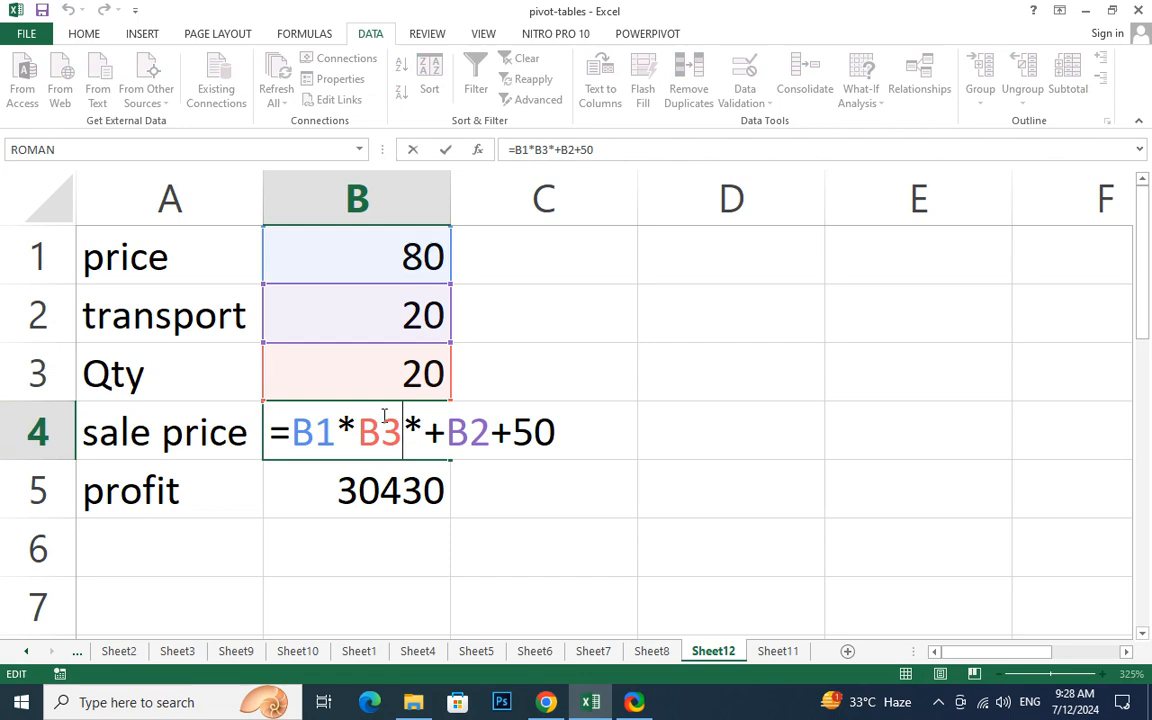
key(Delete)
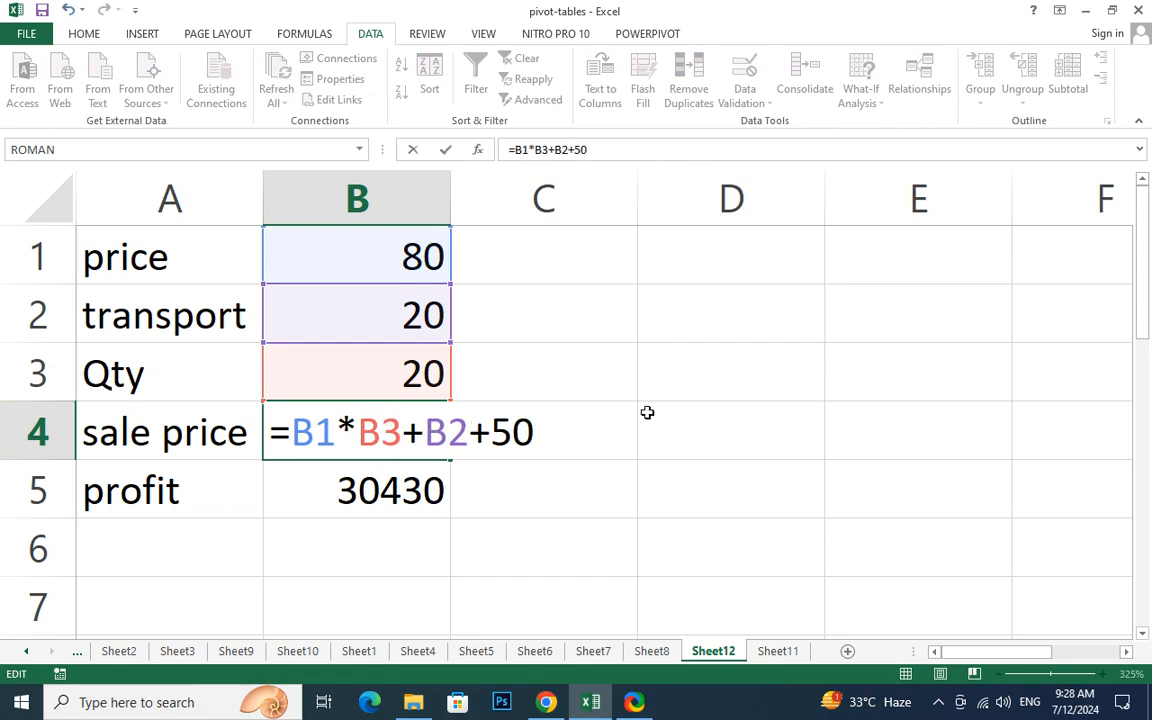
key(Return)
click(386, 437)
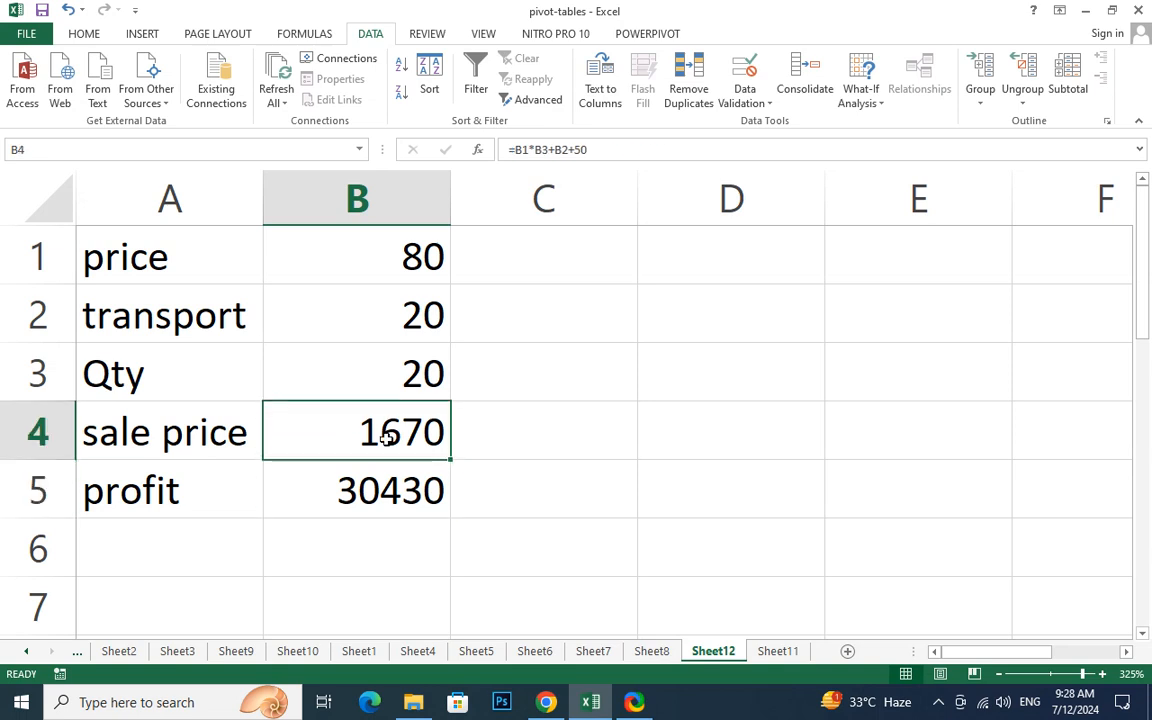
Step: Remove the extra multiplication sign after the first B3 in the profit formula in B5, making it =(B1*B3+B2+50)-(B2+B1*B3)
double_click(352, 490)
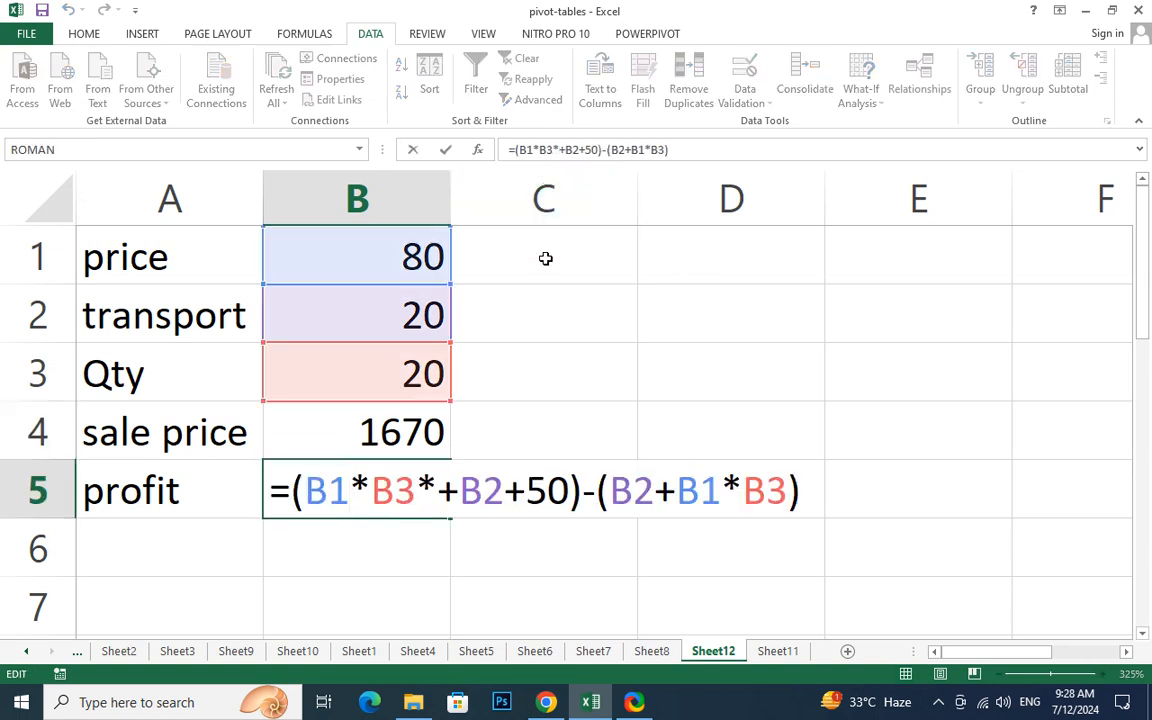
key(Right)
key(Right)
key(Right)
key(Delete)
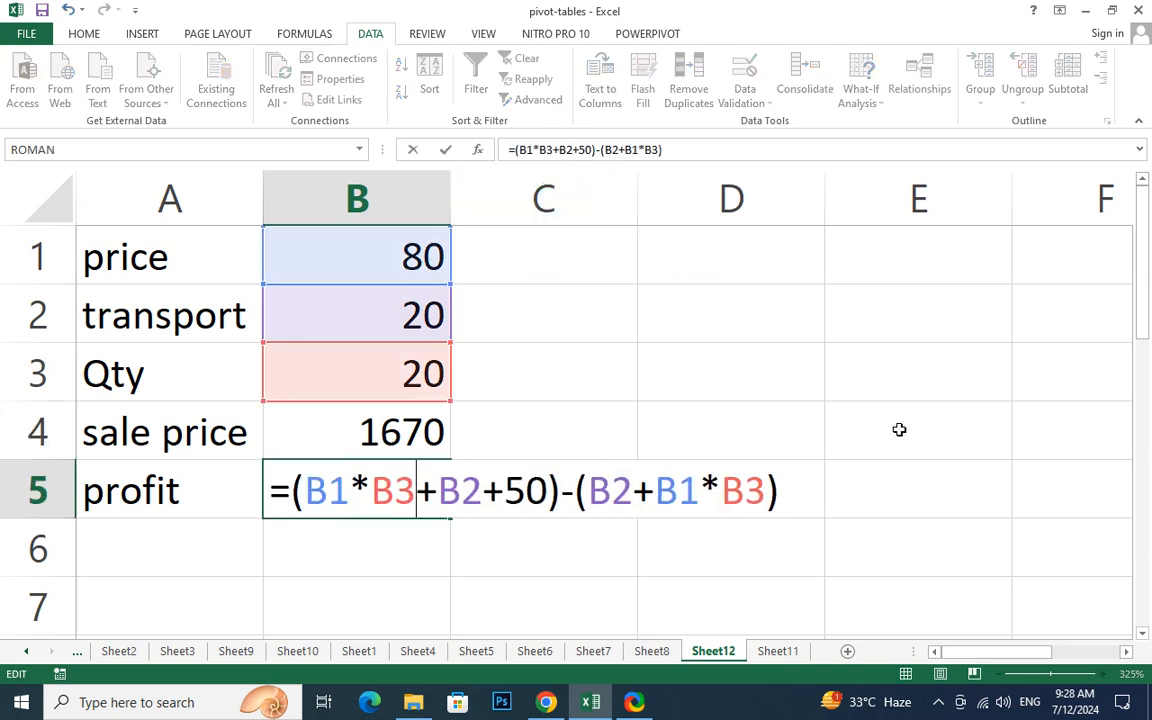
key(Return)
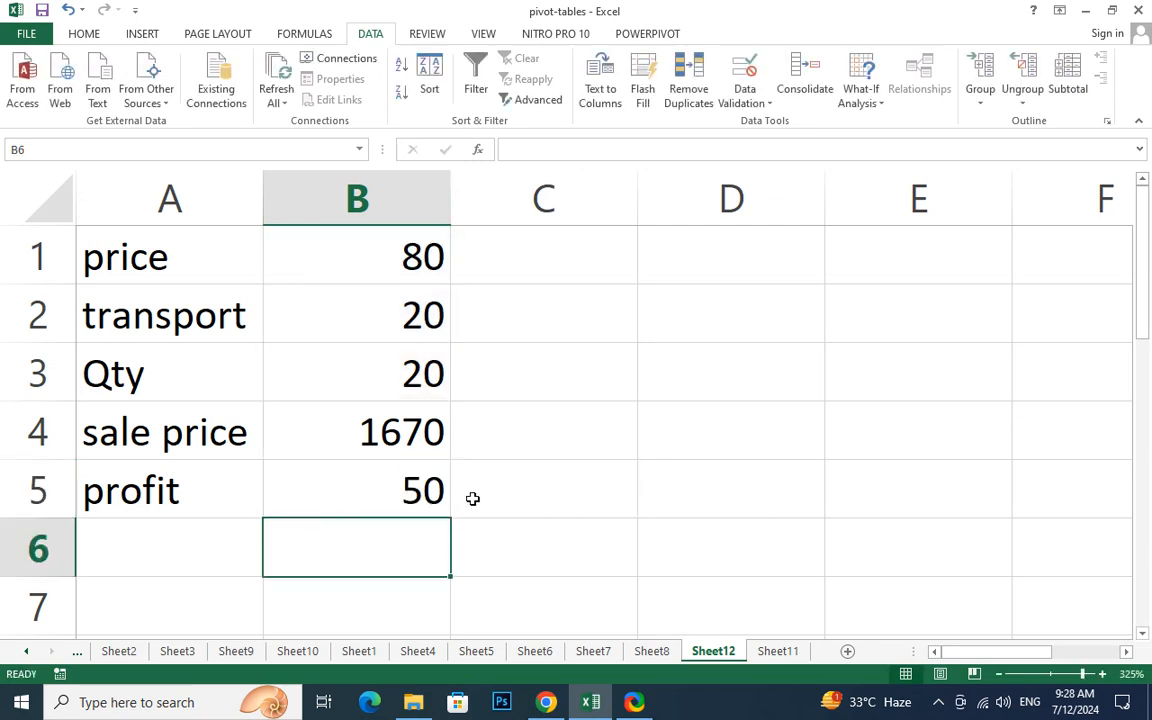
click(404, 487)
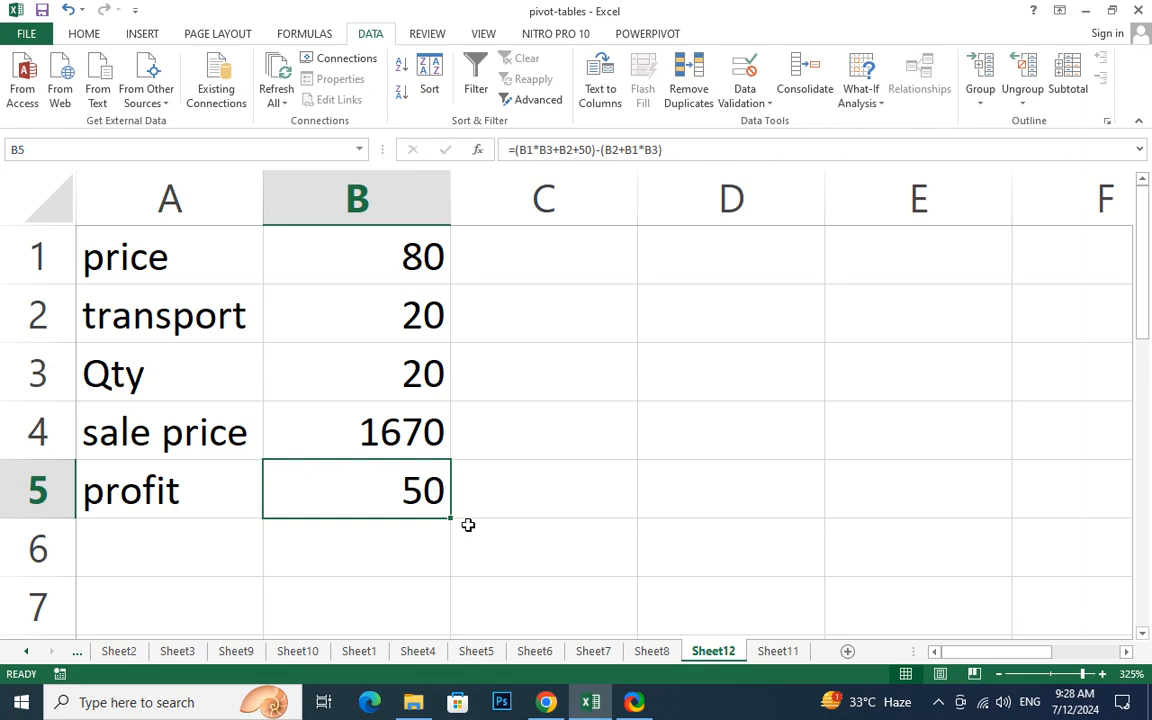
click(395, 432)
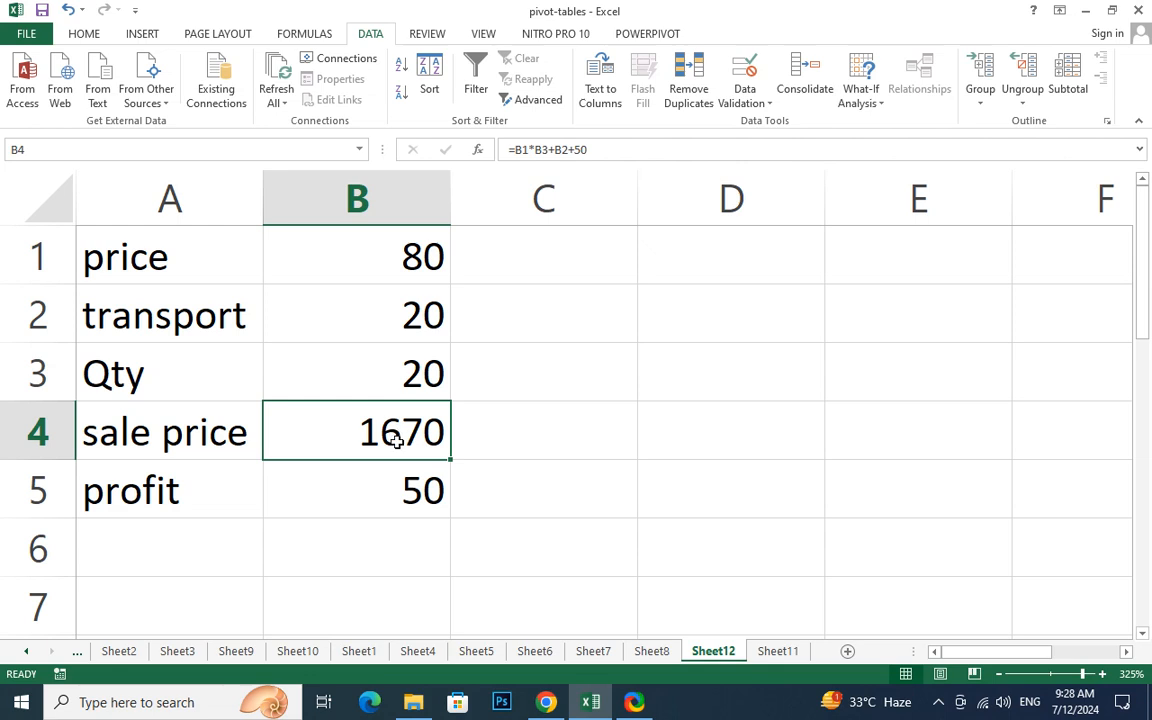
Step: Start a Goal Seek on the profit cell B5 with a target value of 100
click(384, 495)
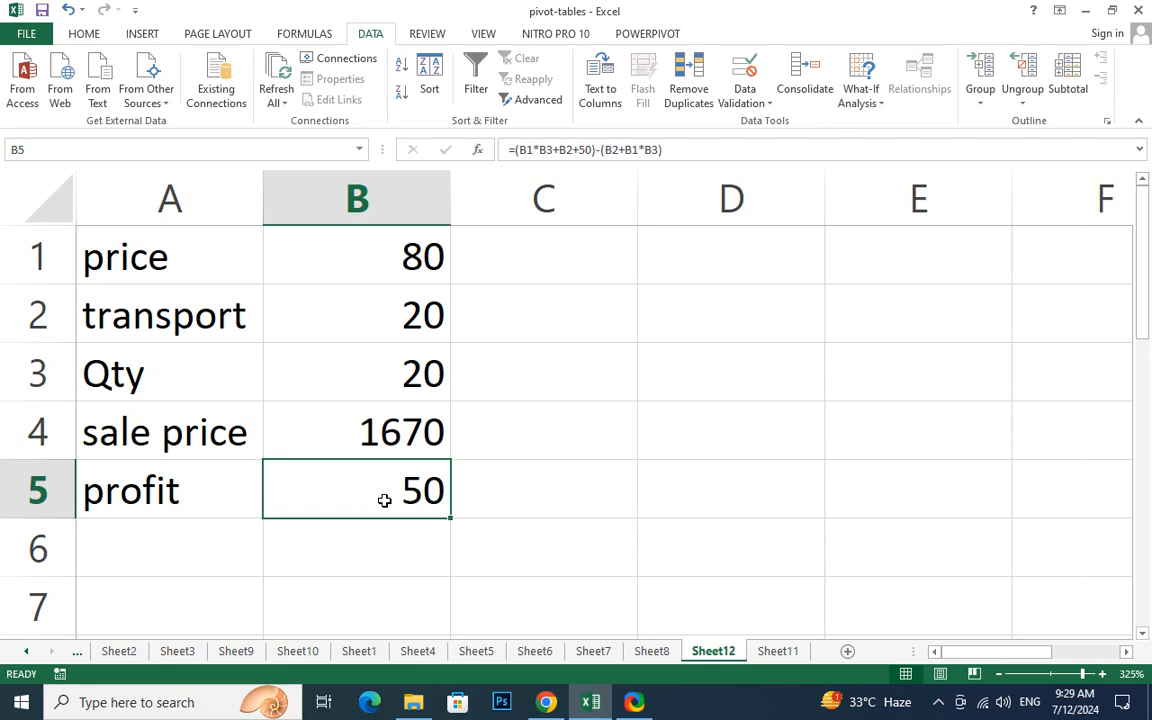
click(866, 98)
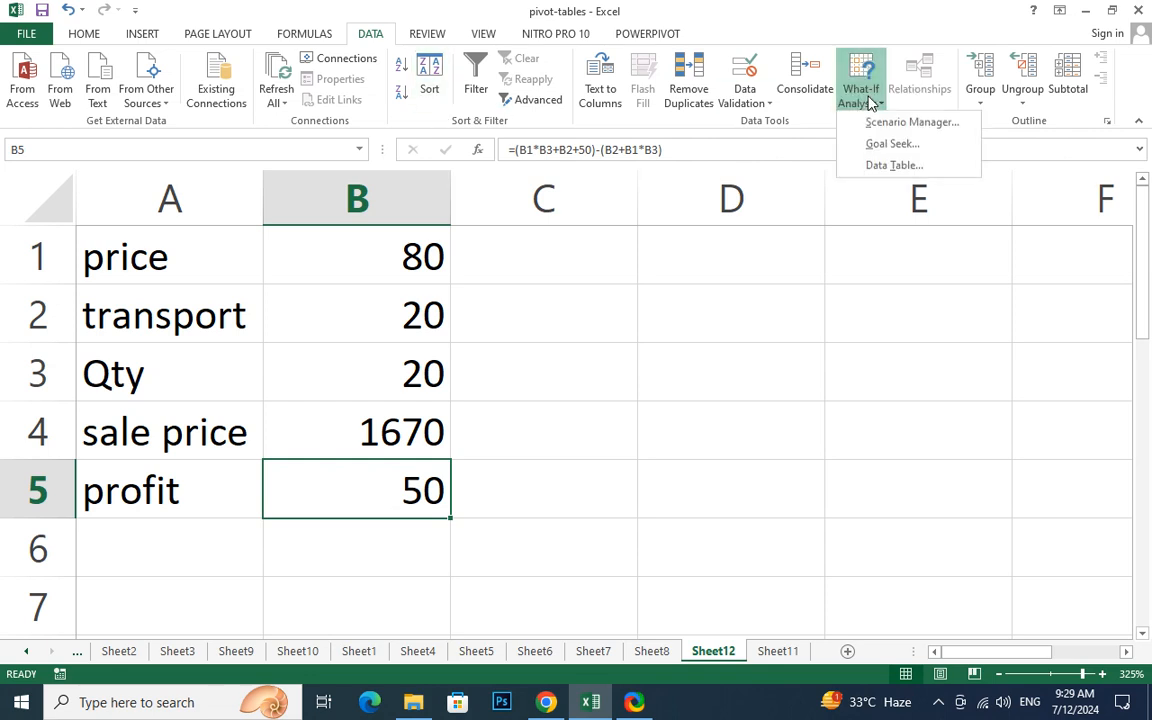
click(885, 143)
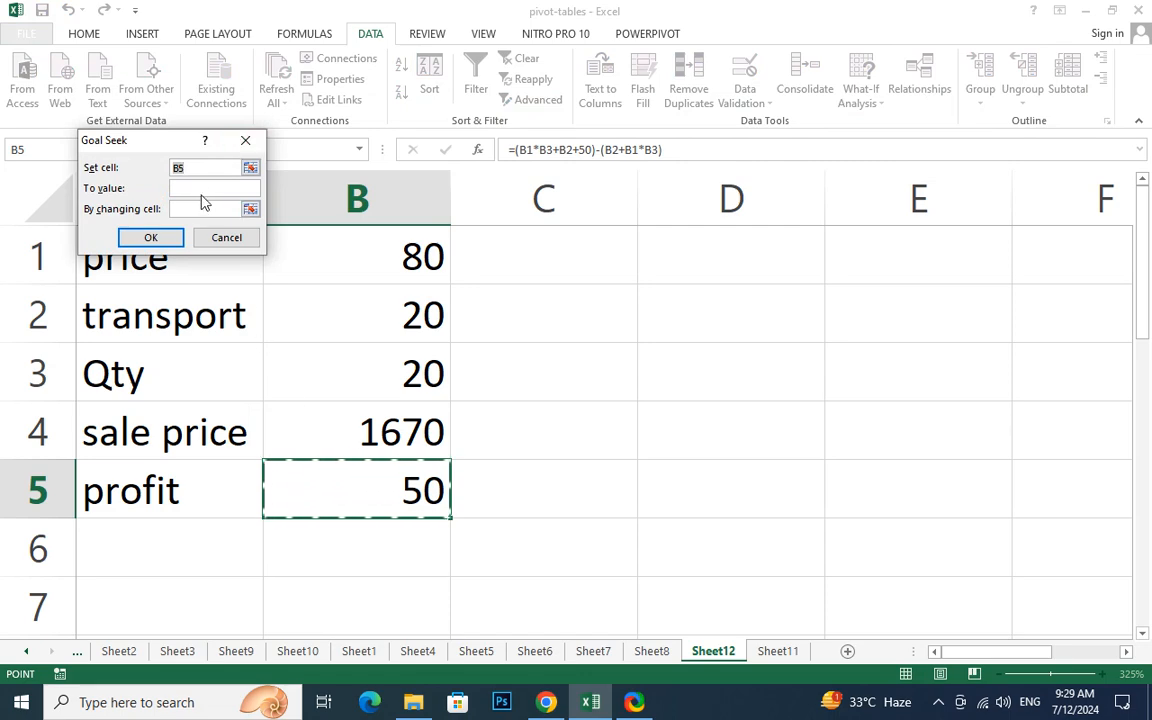
click(203, 189)
text(100)
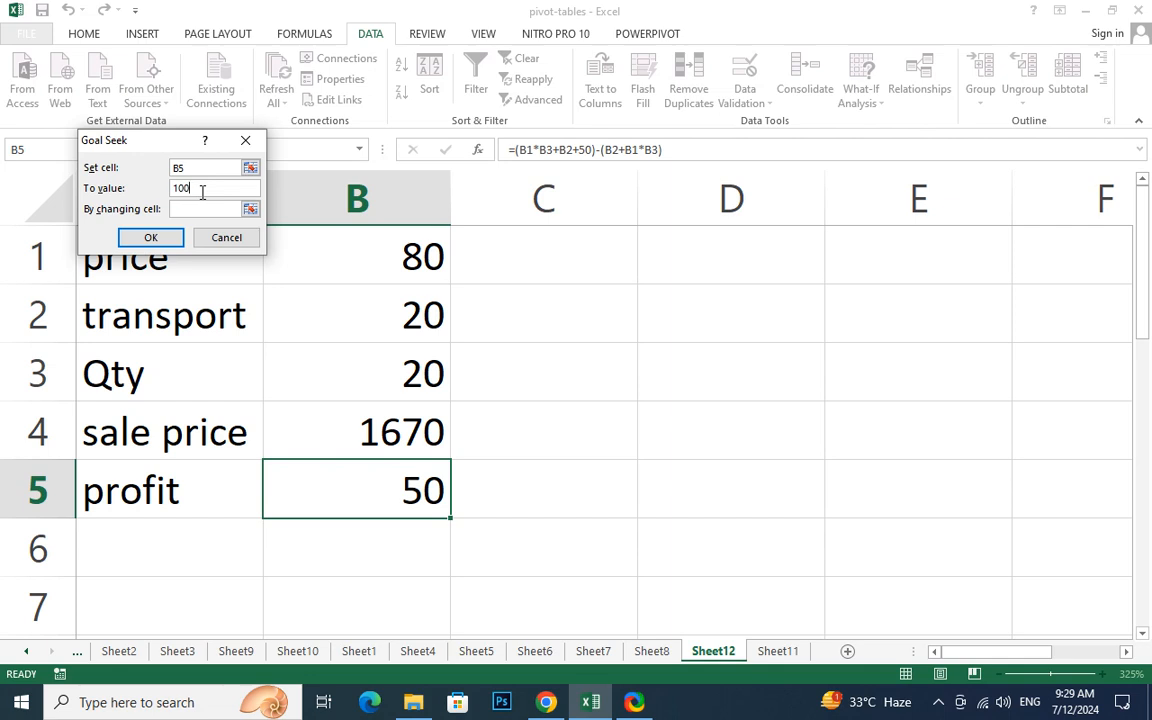
Step: Try to run the Goal Seek with the sale price cell B4 as the changing cell
click(251, 211)
click(330, 436)
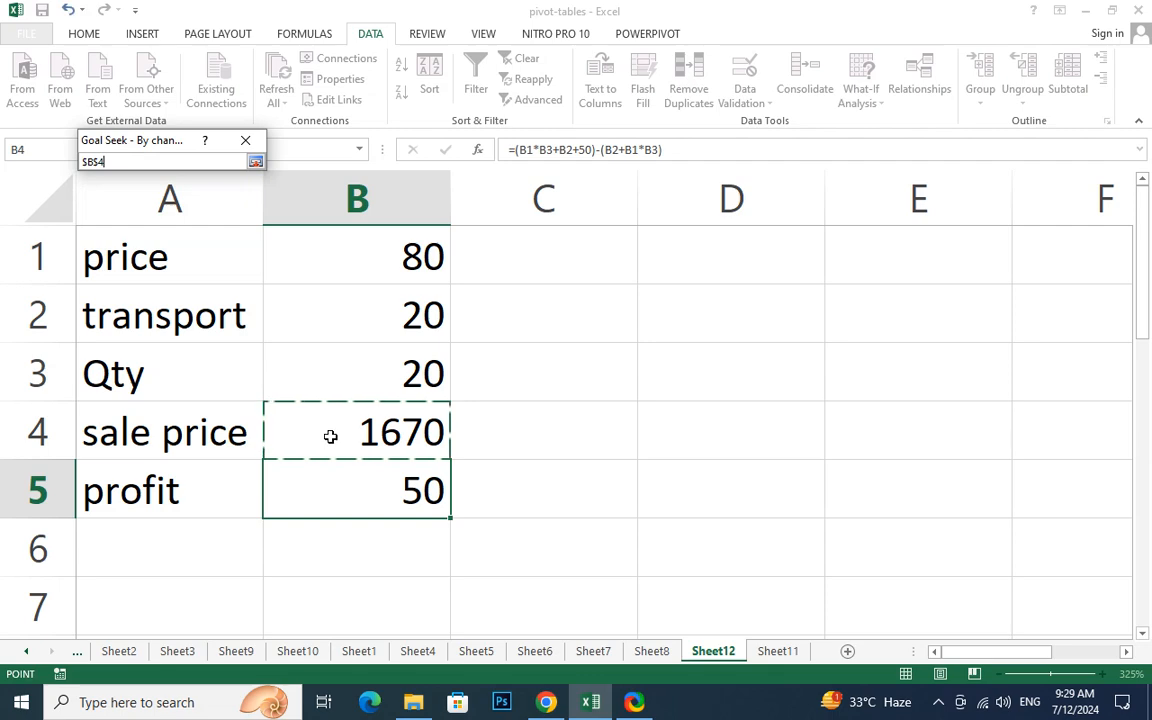
click(255, 161)
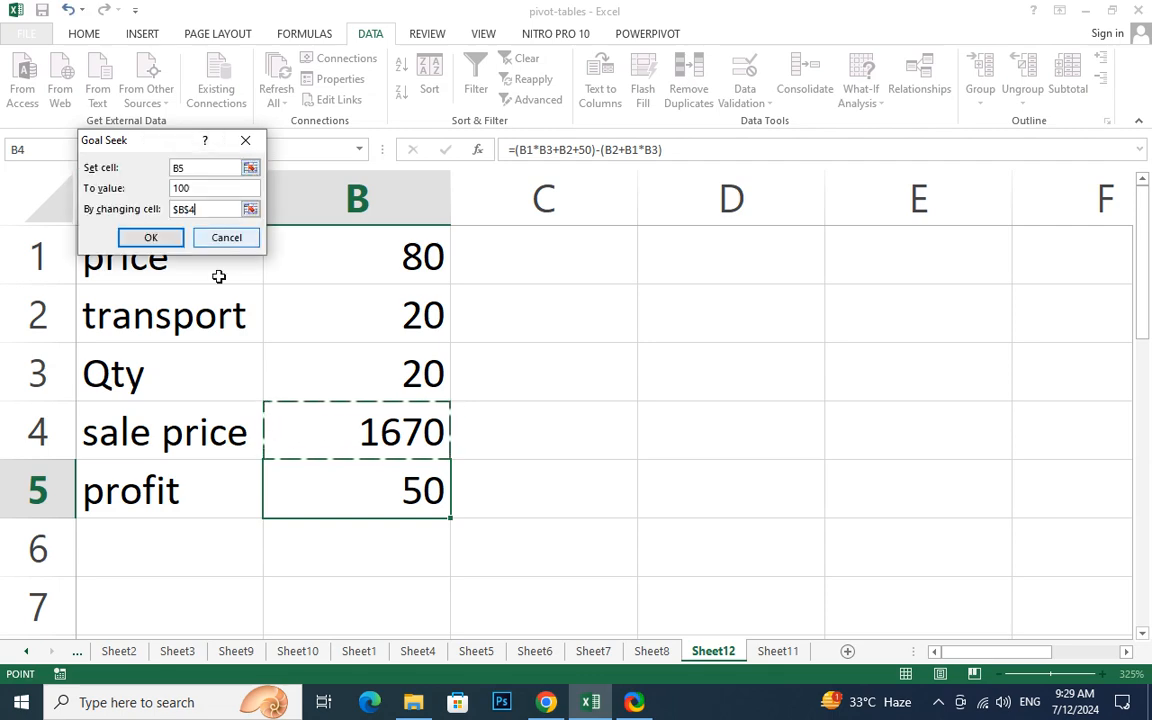
click(150, 237)
click(586, 398)
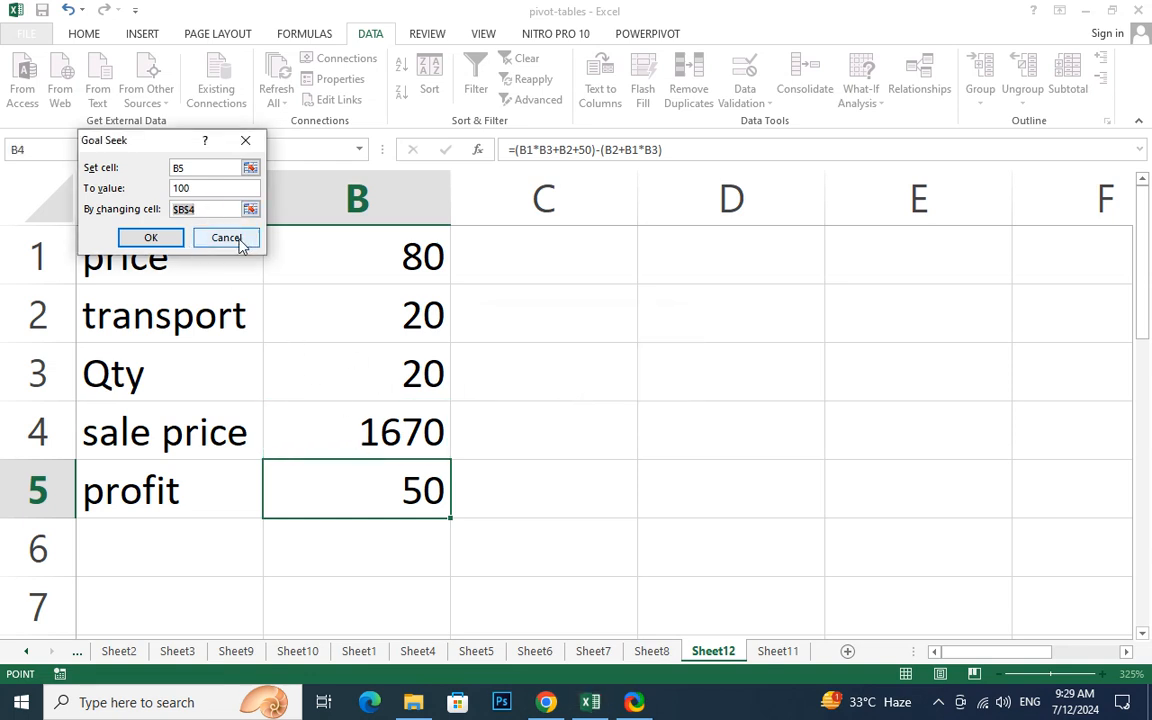
Step: Set the price cell B1 as the Goal Seek changing cell, run it and accept the result
click(250, 209)
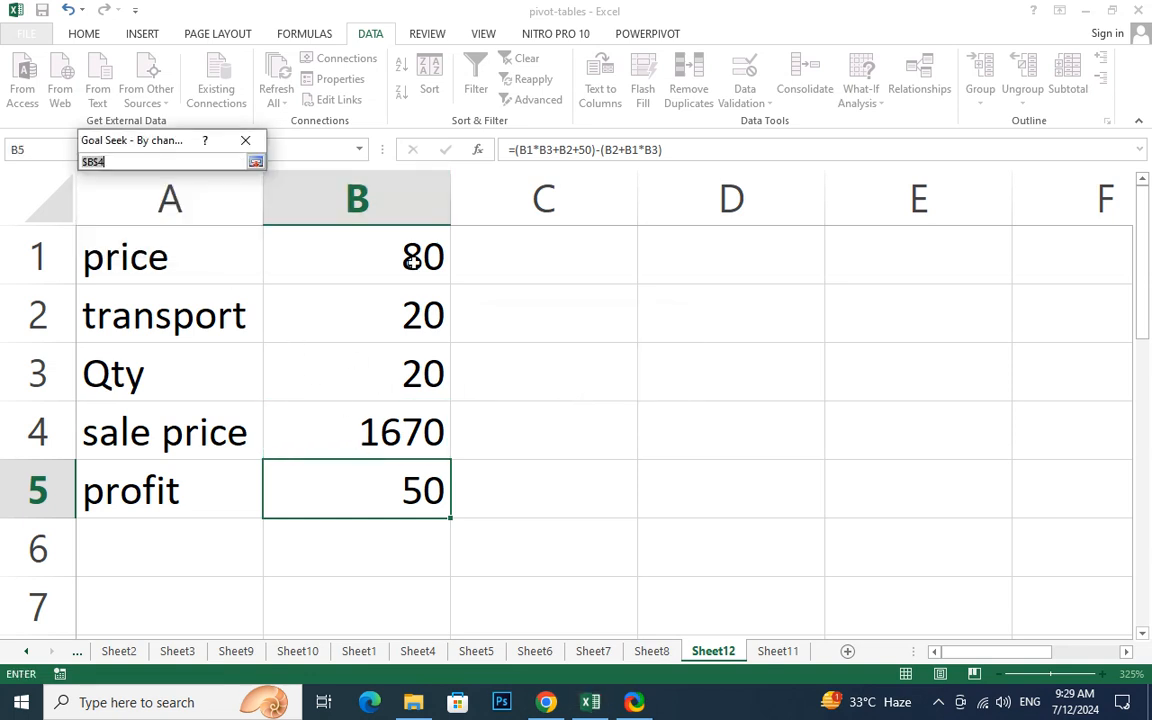
click(412, 262)
click(256, 161)
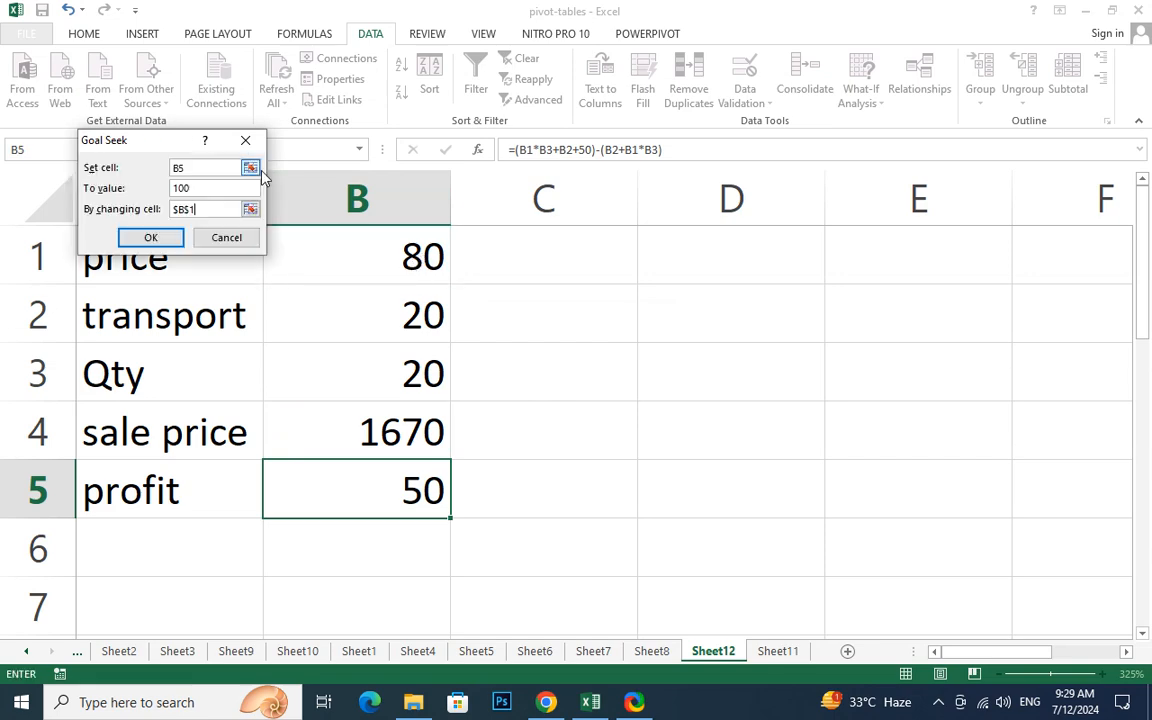
click(172, 240)
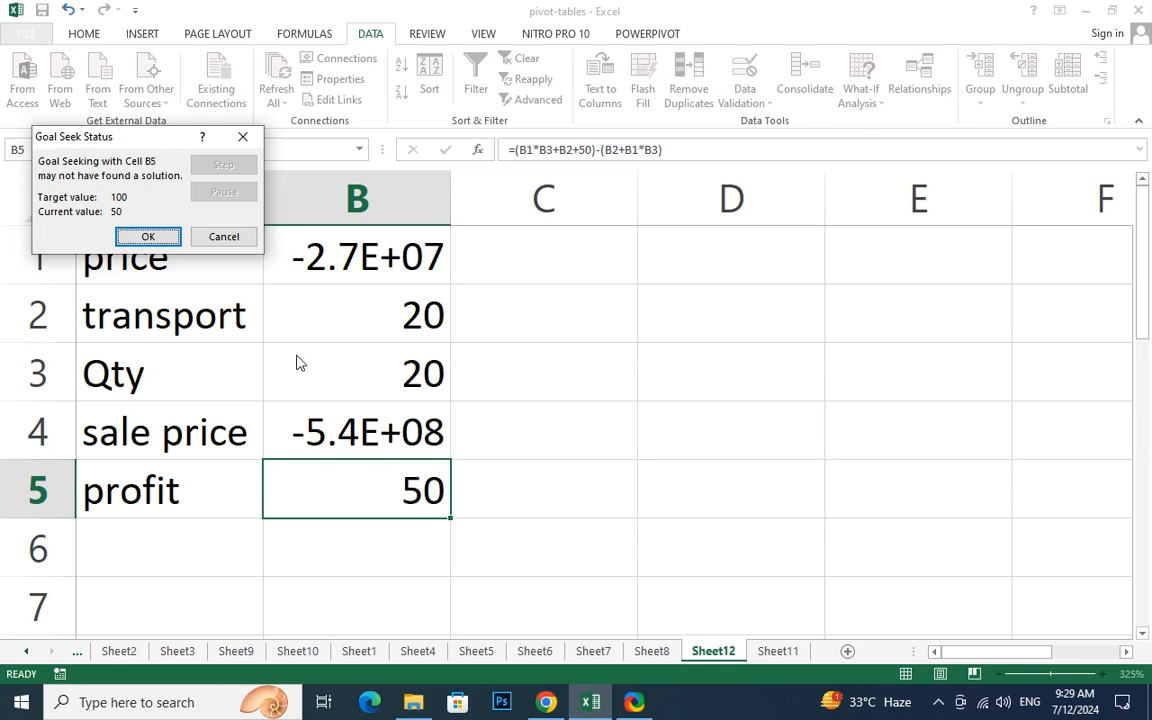
click(170, 237)
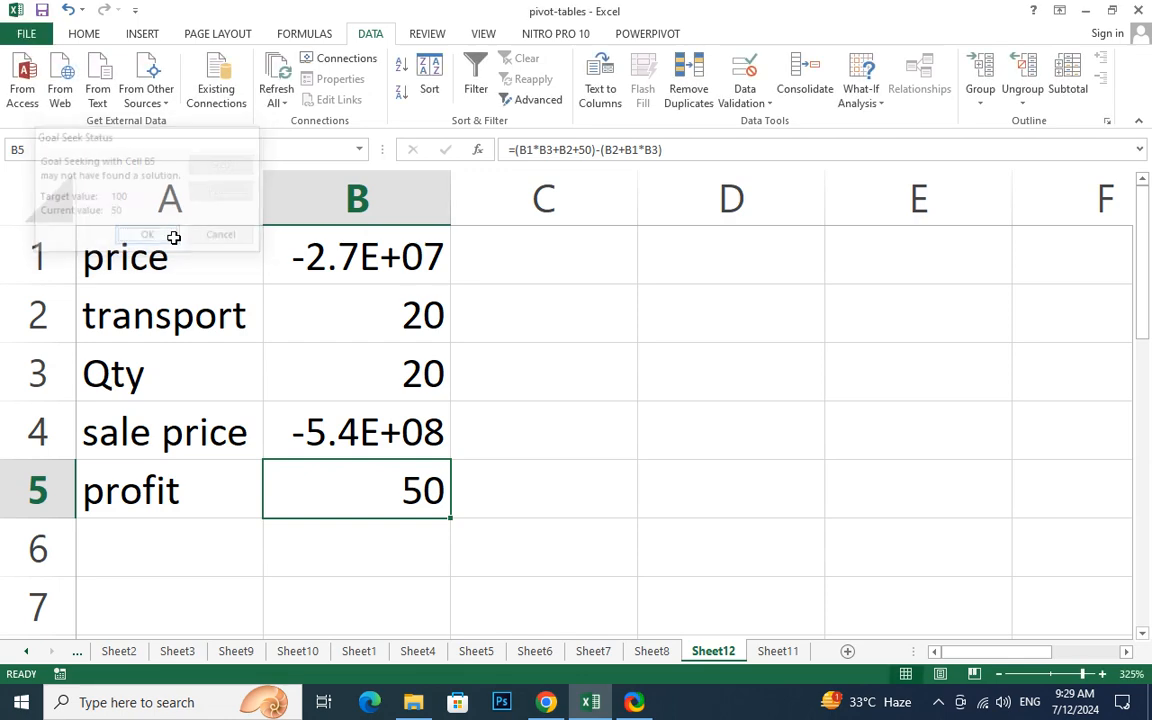
Step: Autofit the width of column B and check the sale price and profit formulas in B4 and B5
double_click(450, 200)
click(549, 439)
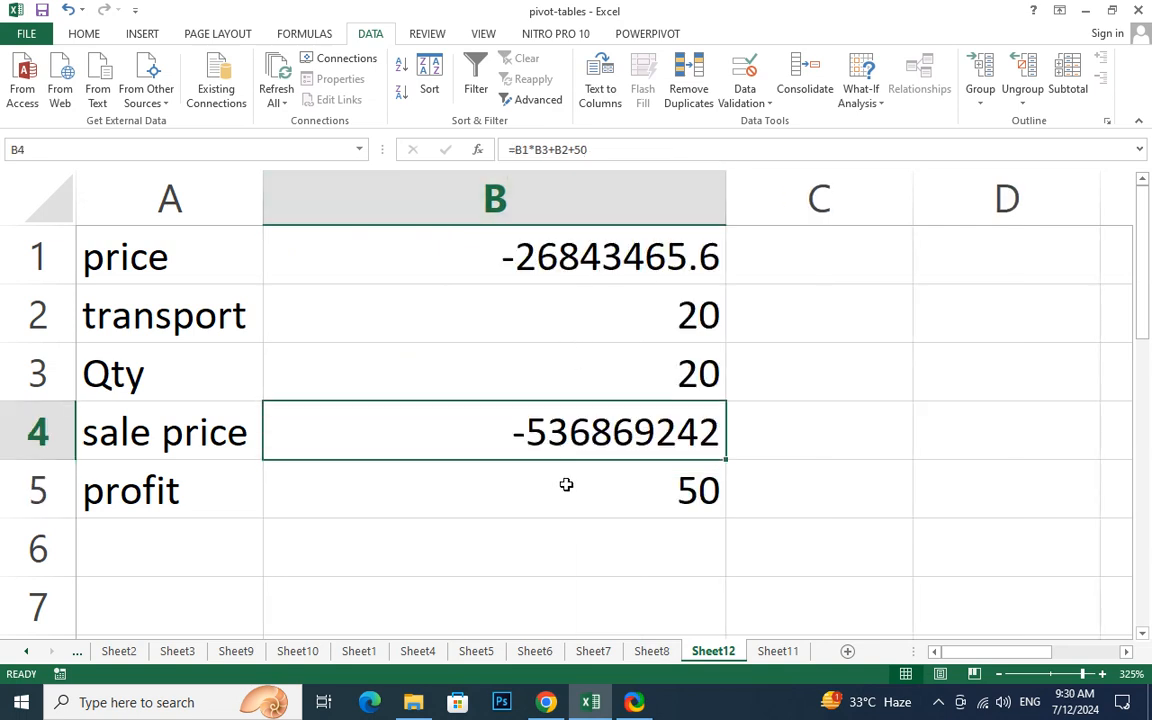
click(566, 484)
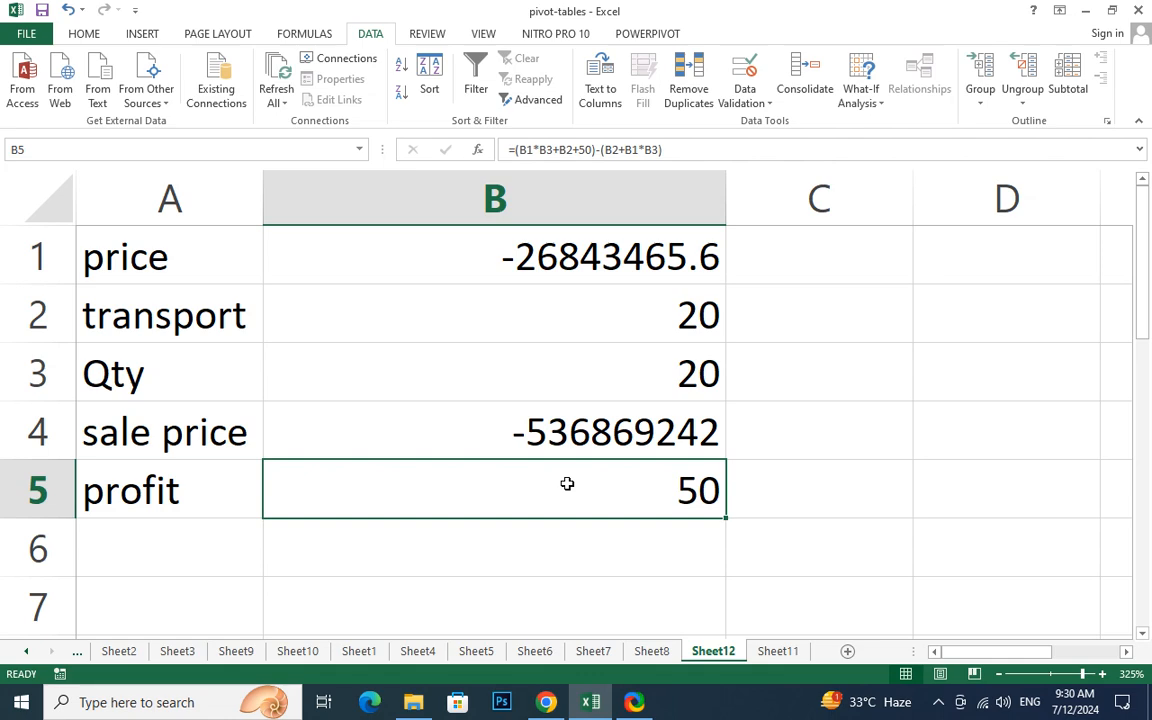
click(560, 440)
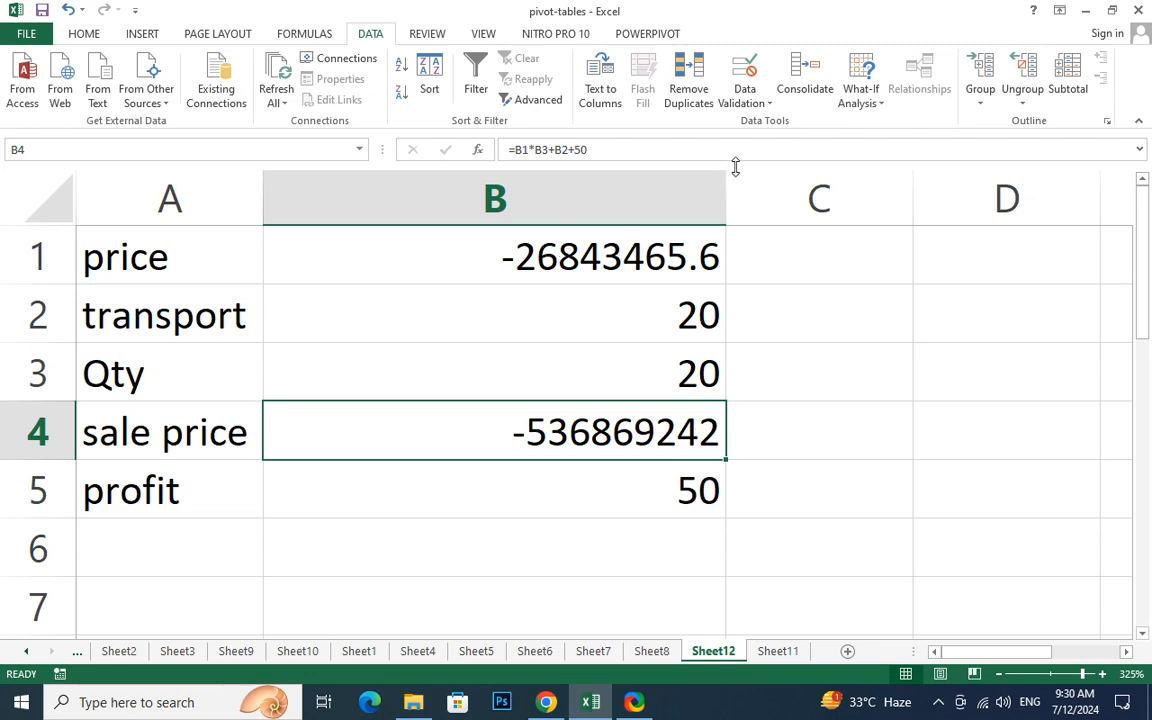
Step: Clear the Goal Seek result from the price cell B1
click(746, 100)
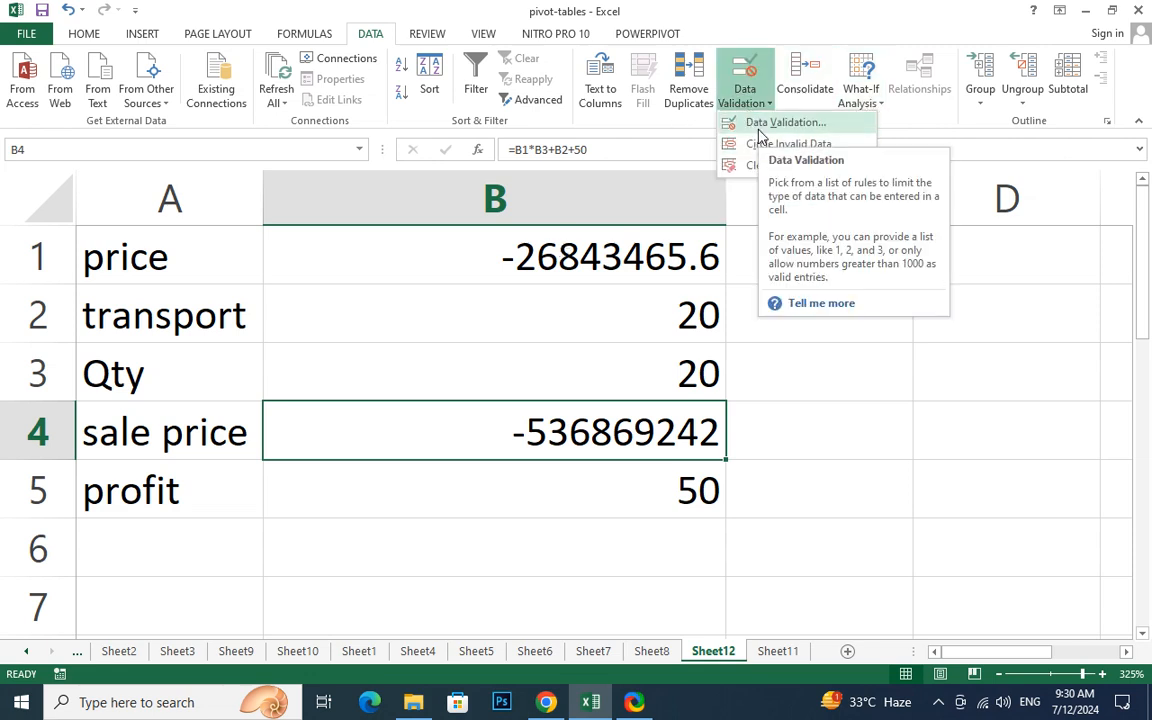
click(547, 432)
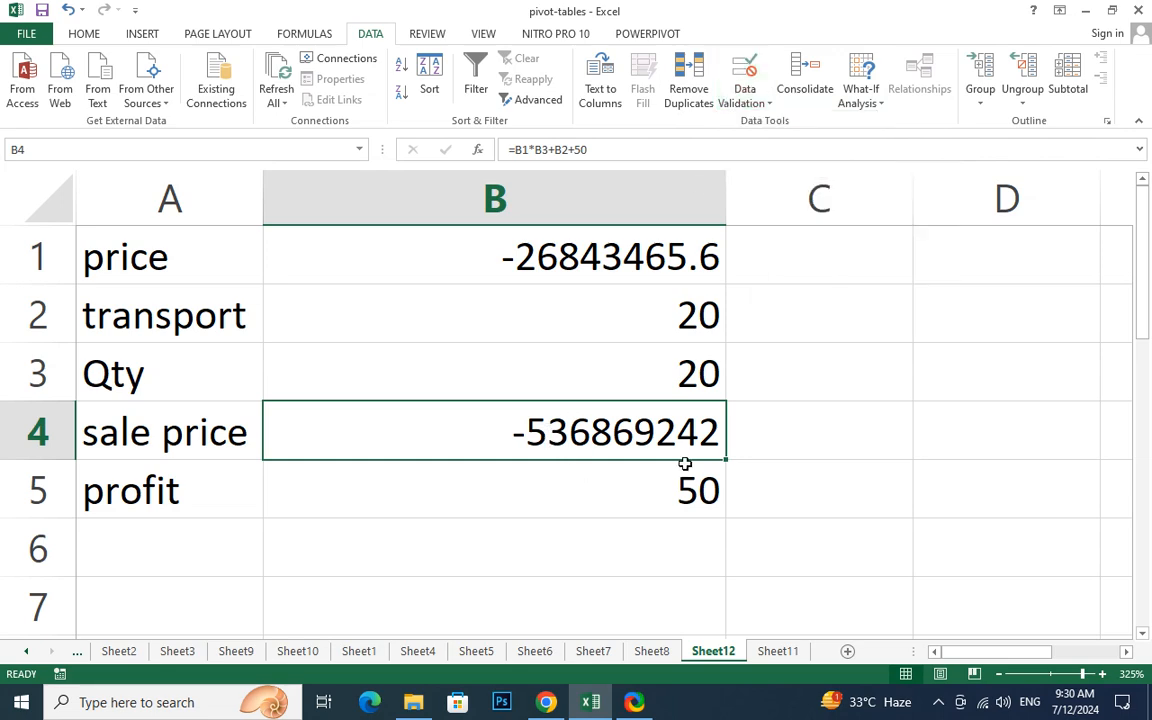
click(652, 478)
click(583, 252)
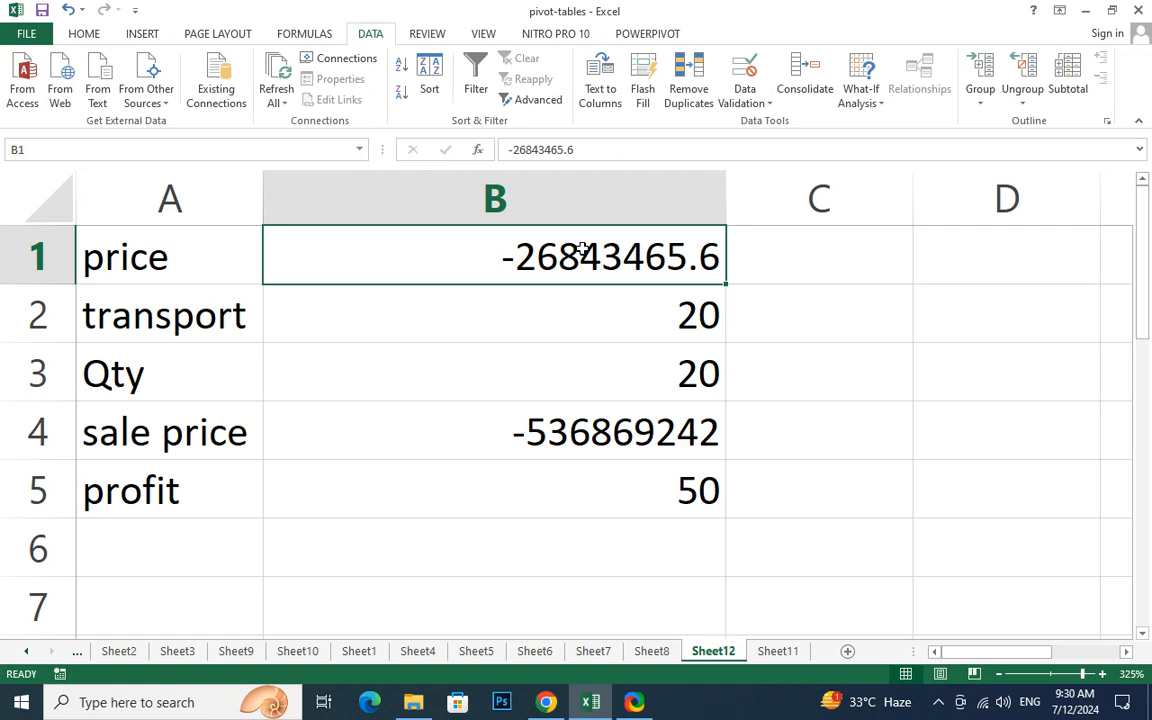
key(Delete)
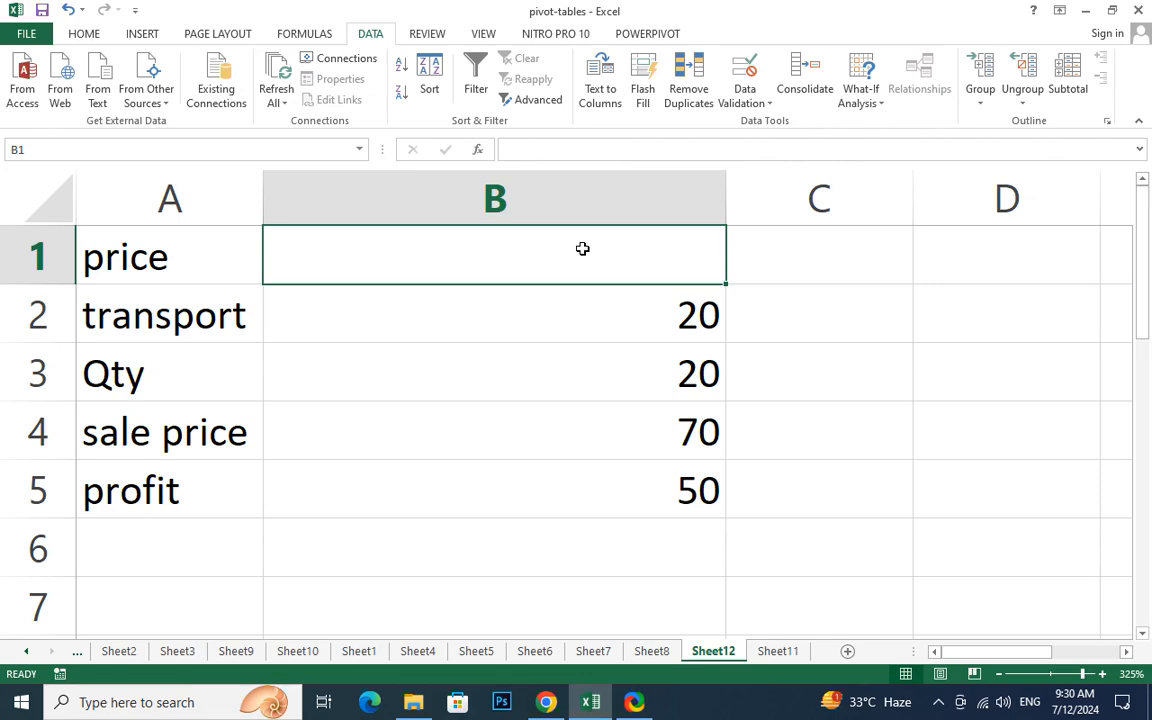
Step: Review the marks example on Sheet11, checking the subject marks in B2:B5 and the total formula in B6
click(651, 651)
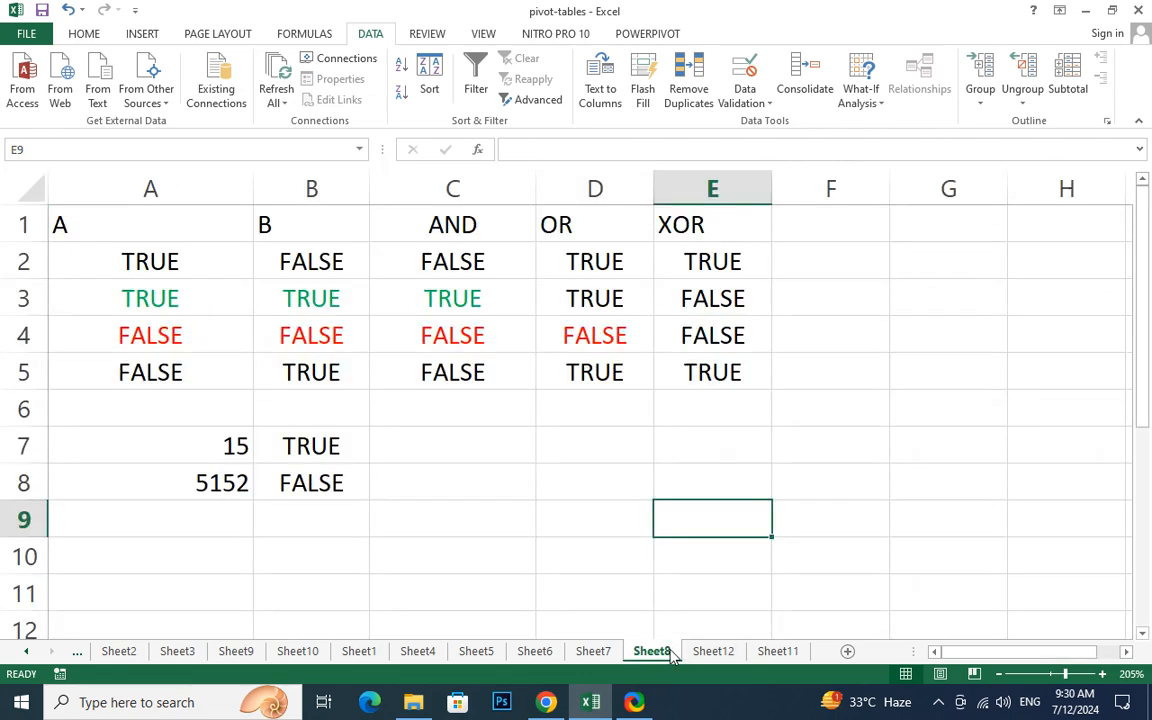
click(775, 651)
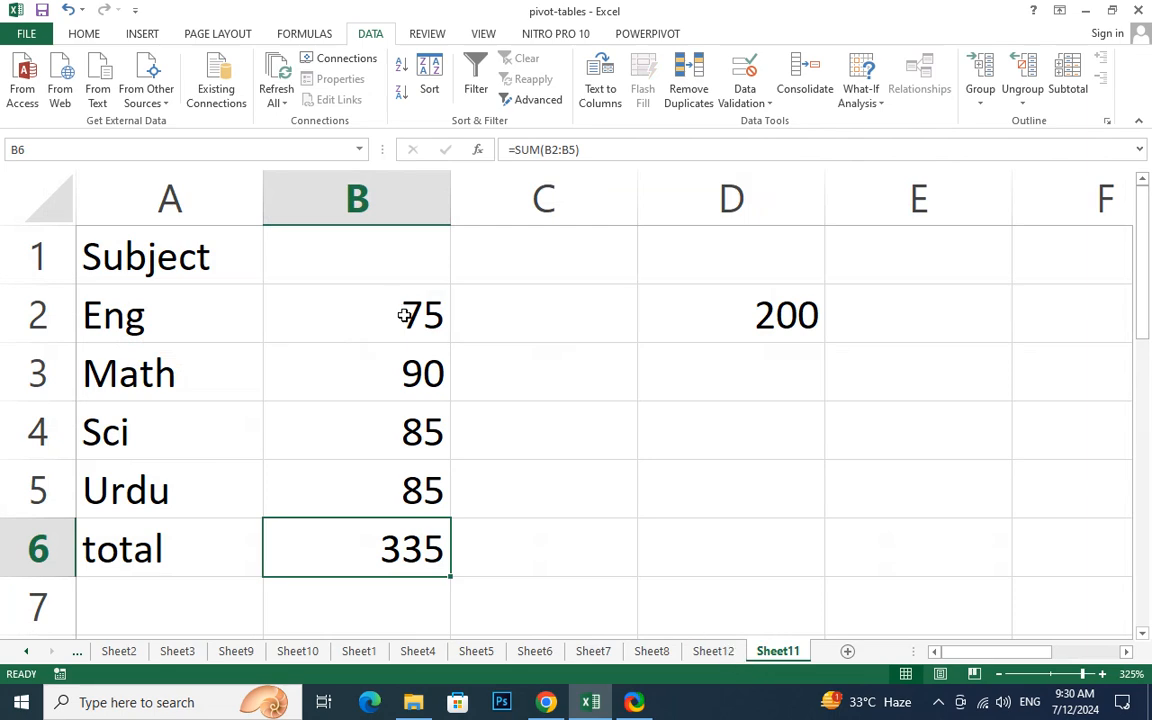
scroll(406, 499, down, 1)
scroll(406, 499, up, 1)
drag(280, 336, 337, 495)
click(349, 548)
click(378, 318)
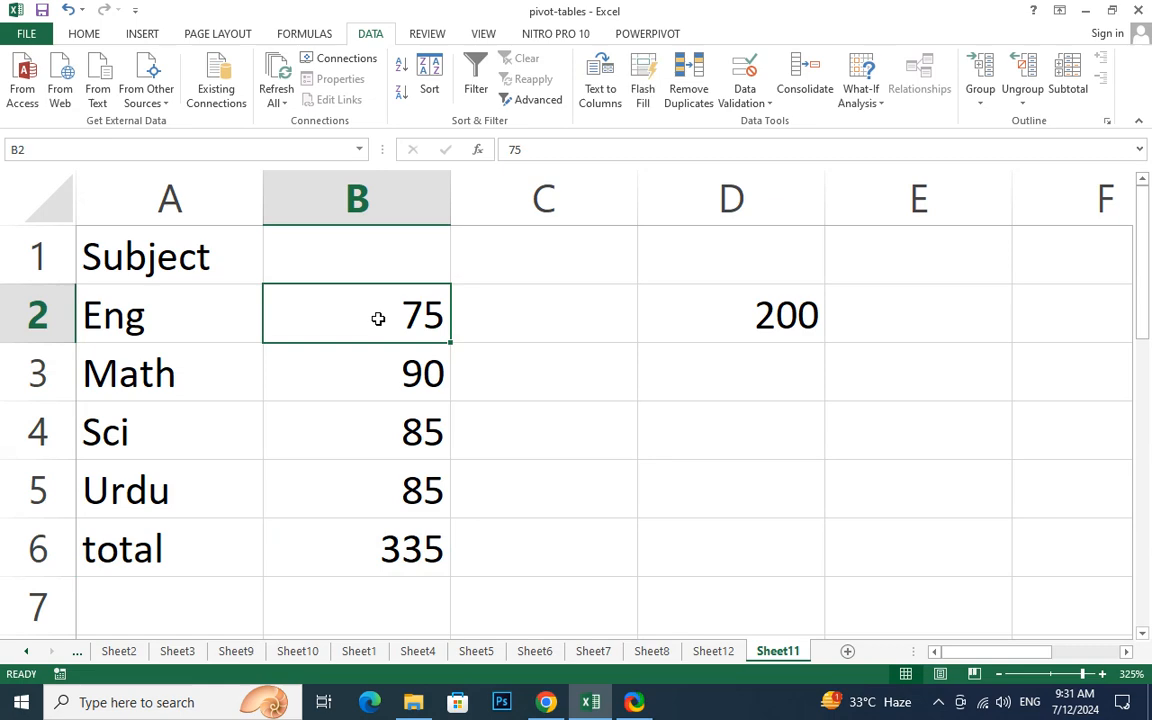
Step: Return to Sheet12 and set the price in B1 to 80
click(713, 651)
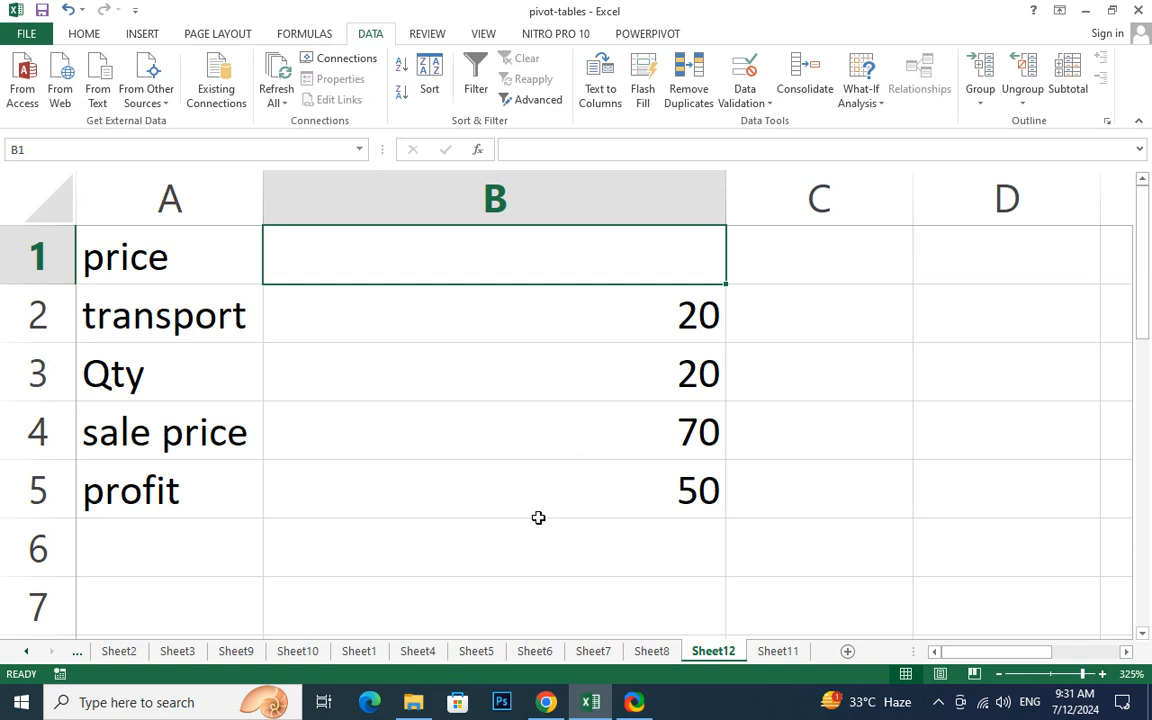
click(134, 471)
click(160, 257)
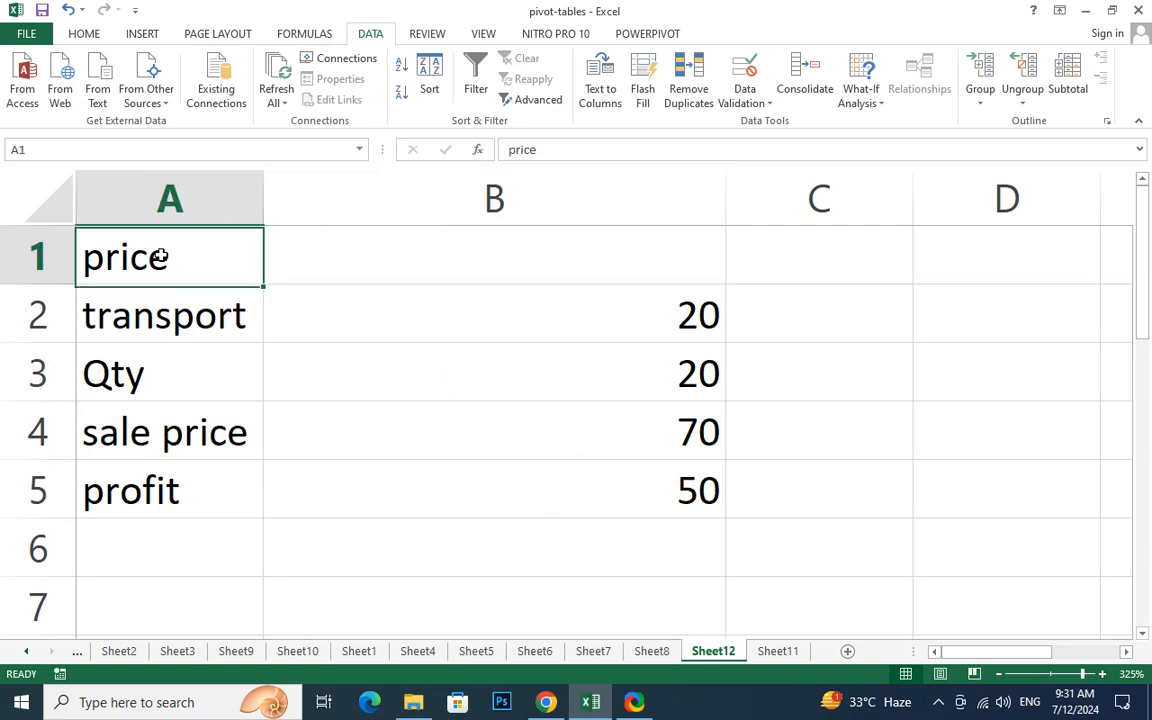
click(624, 277)
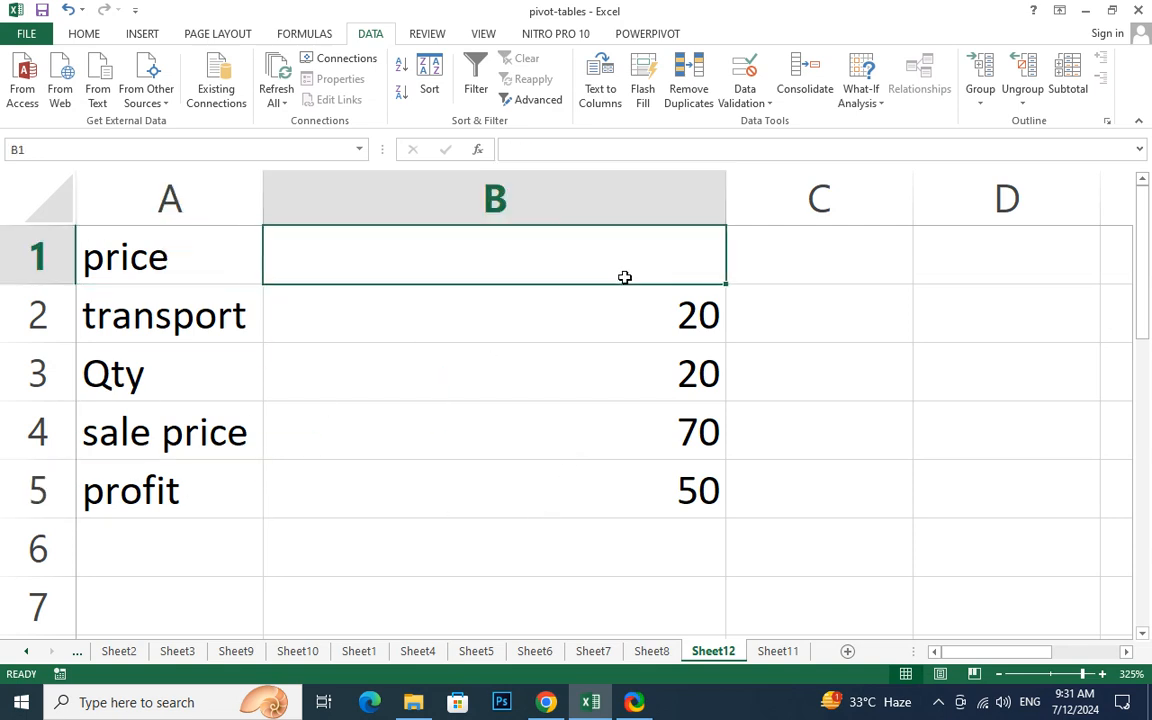
text(80)
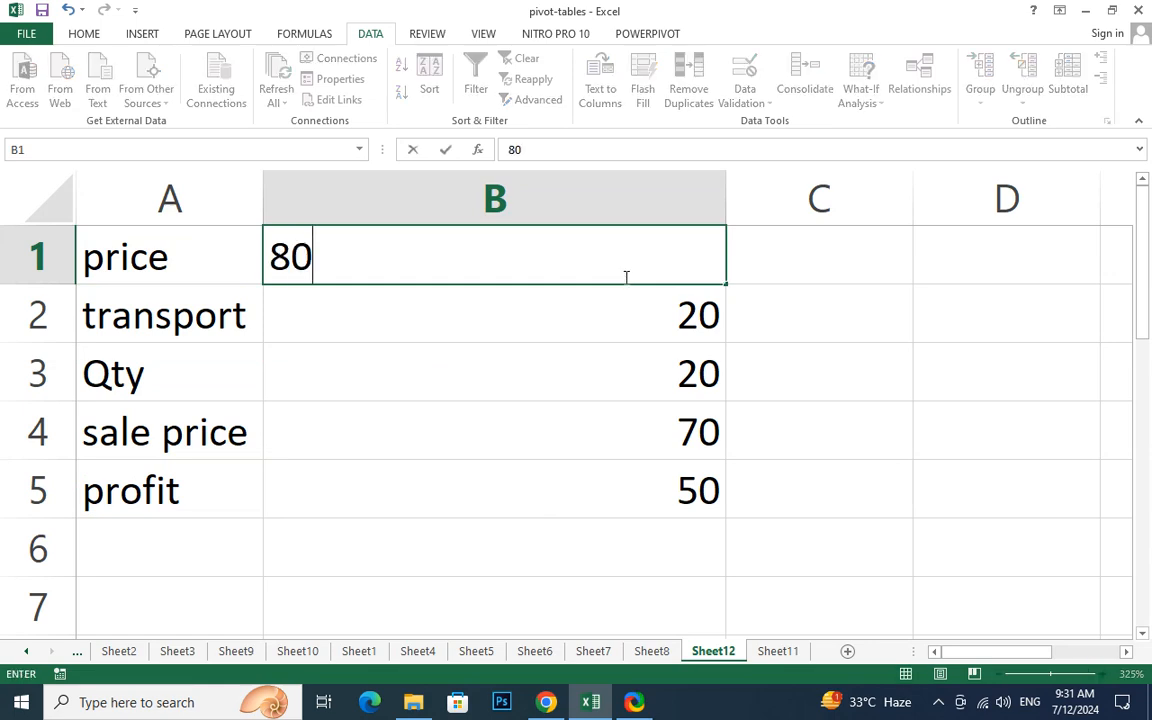
key(Return)
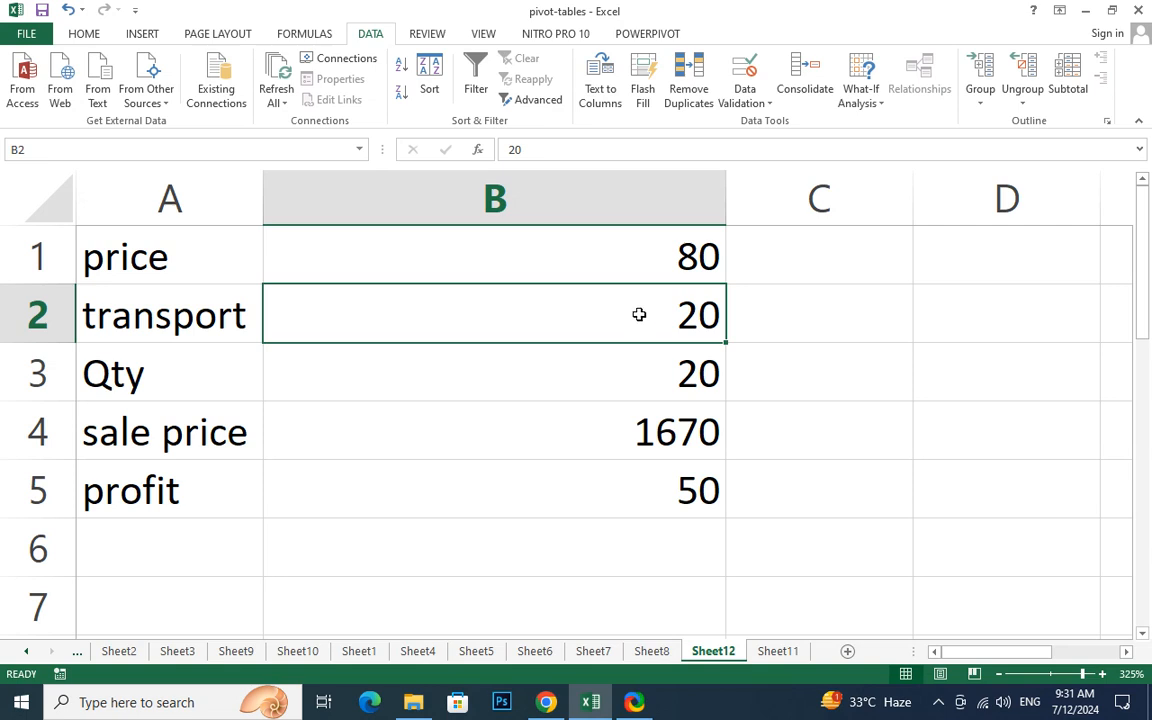
Step: Insert a blank row above the sale price row
click(628, 376)
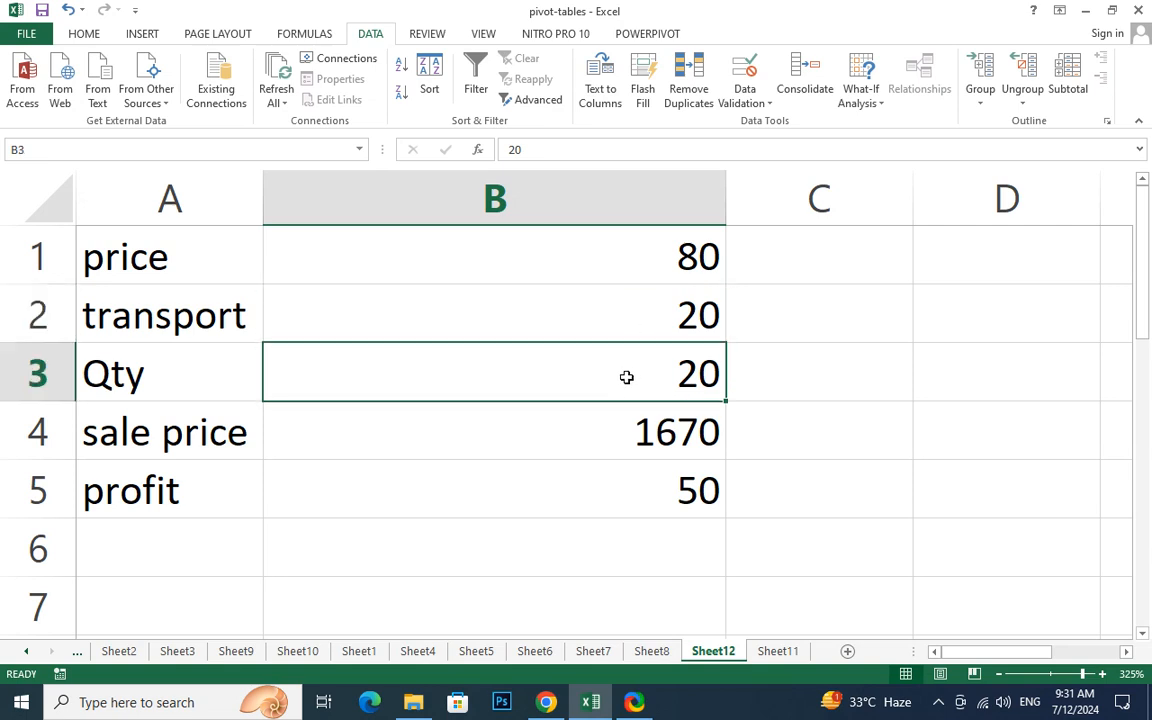
right_click(42, 434)
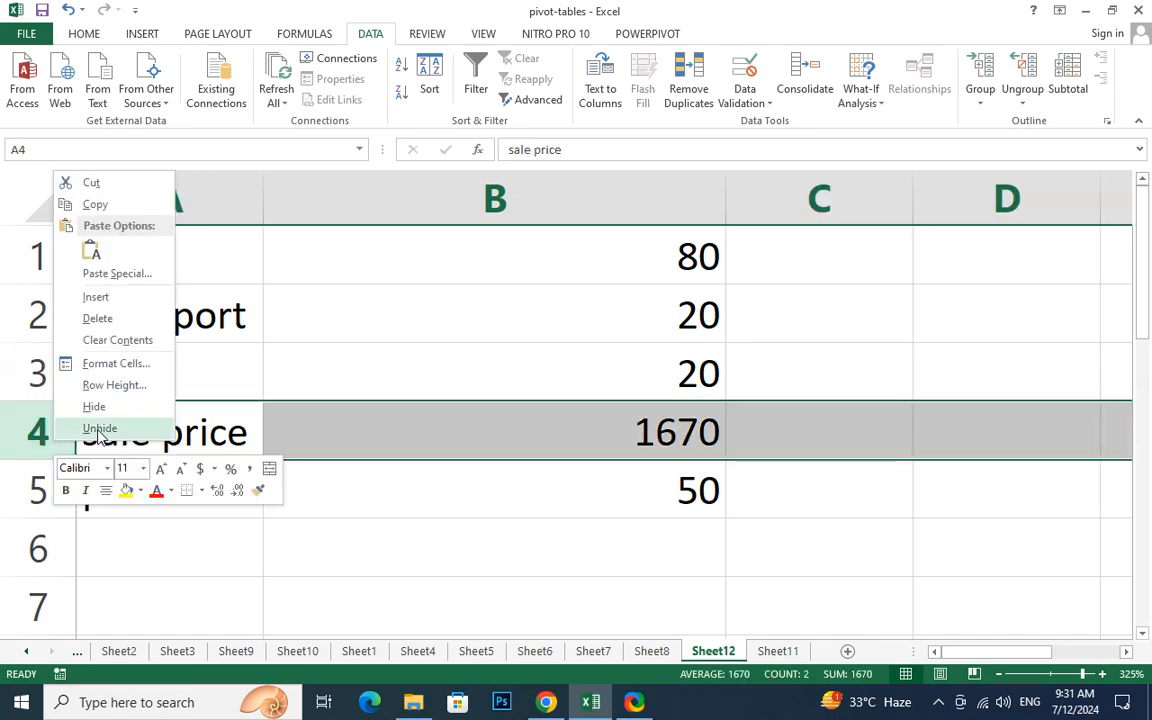
click(114, 302)
click(300, 491)
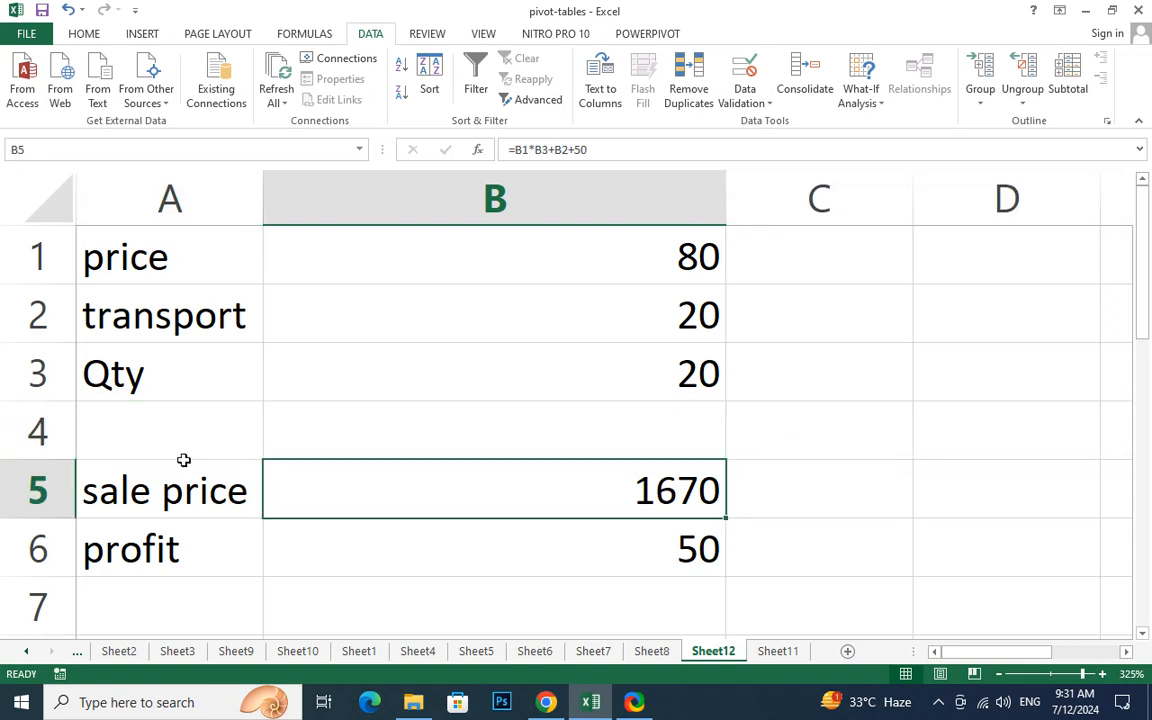
Step: Label cell A4 of the new row "total Expense" and autofit the width of column A
click(172, 429)
text(TOT)
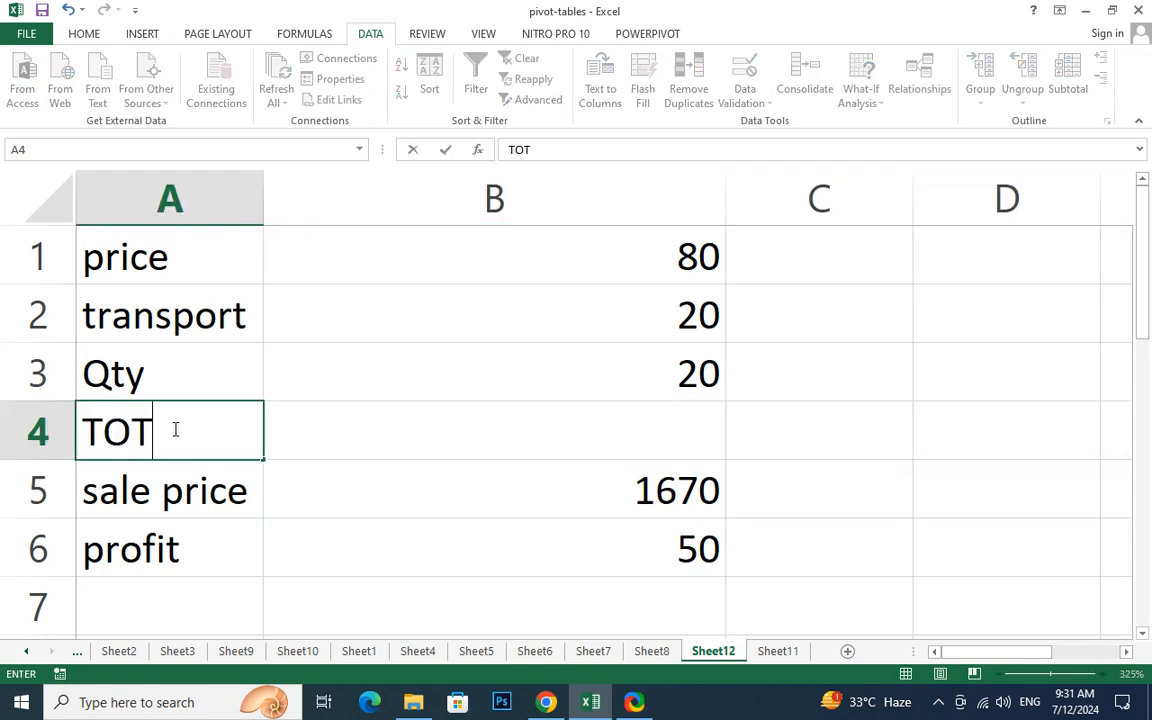
key(BackSpace)
key(BackSpace)
key(BackSpace)
text(tot)
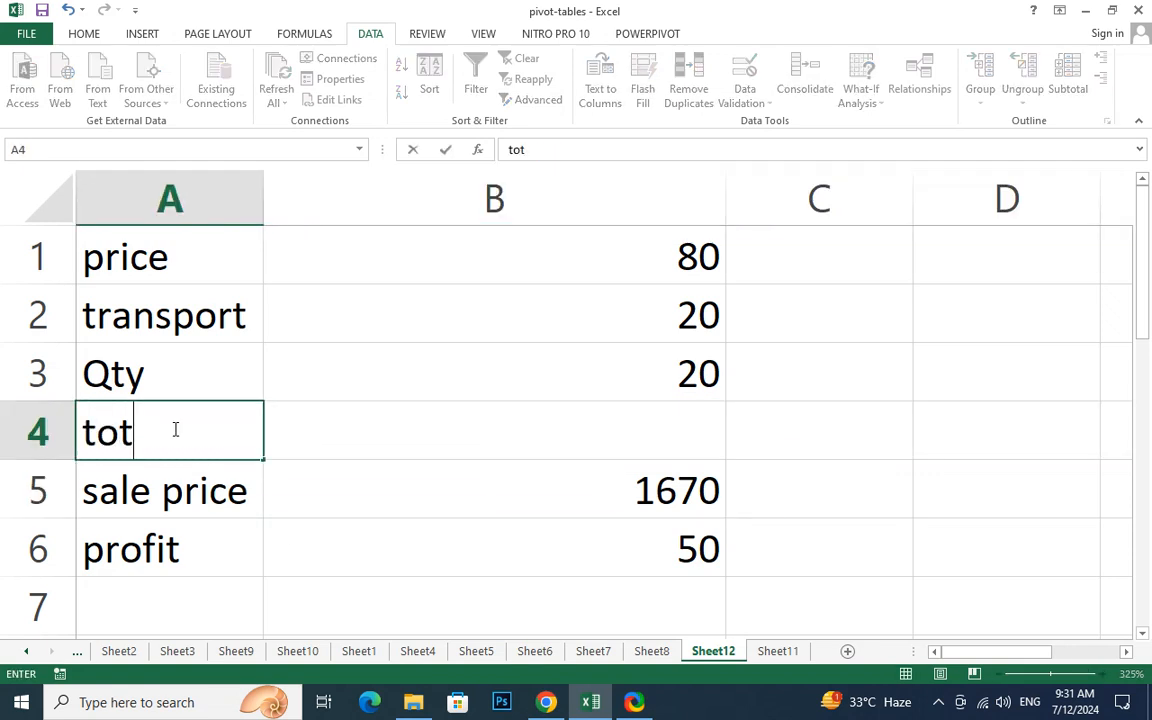
text(al Expe)
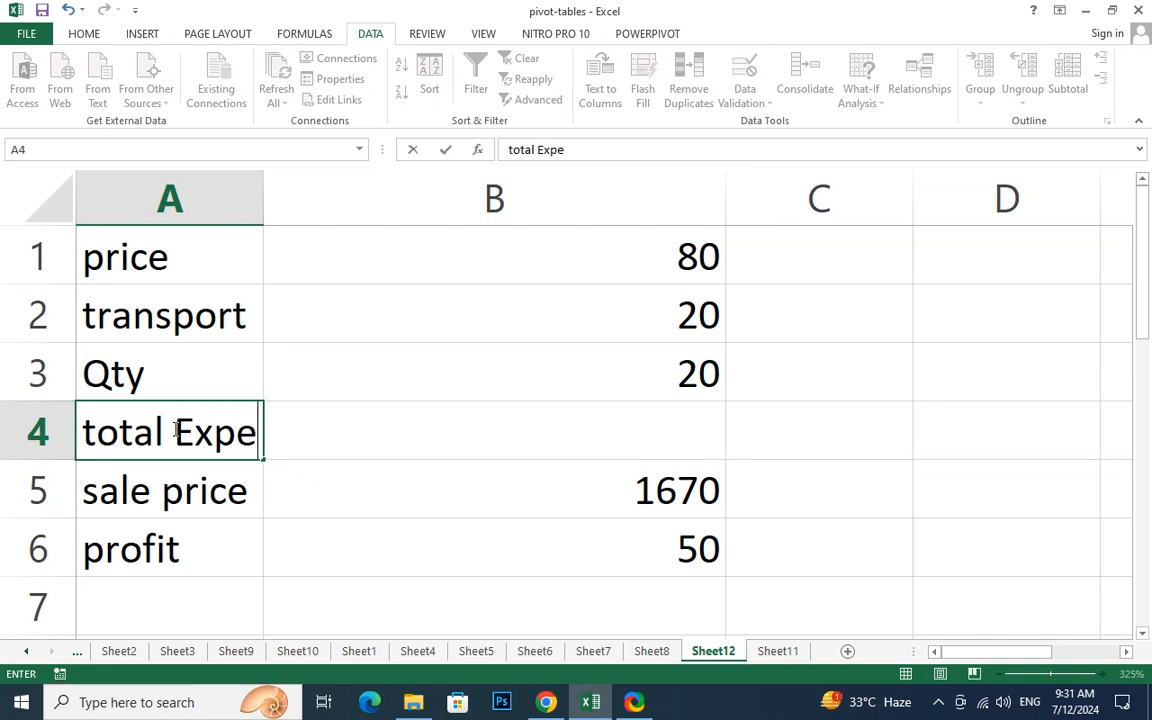
text(nse)
key(Return)
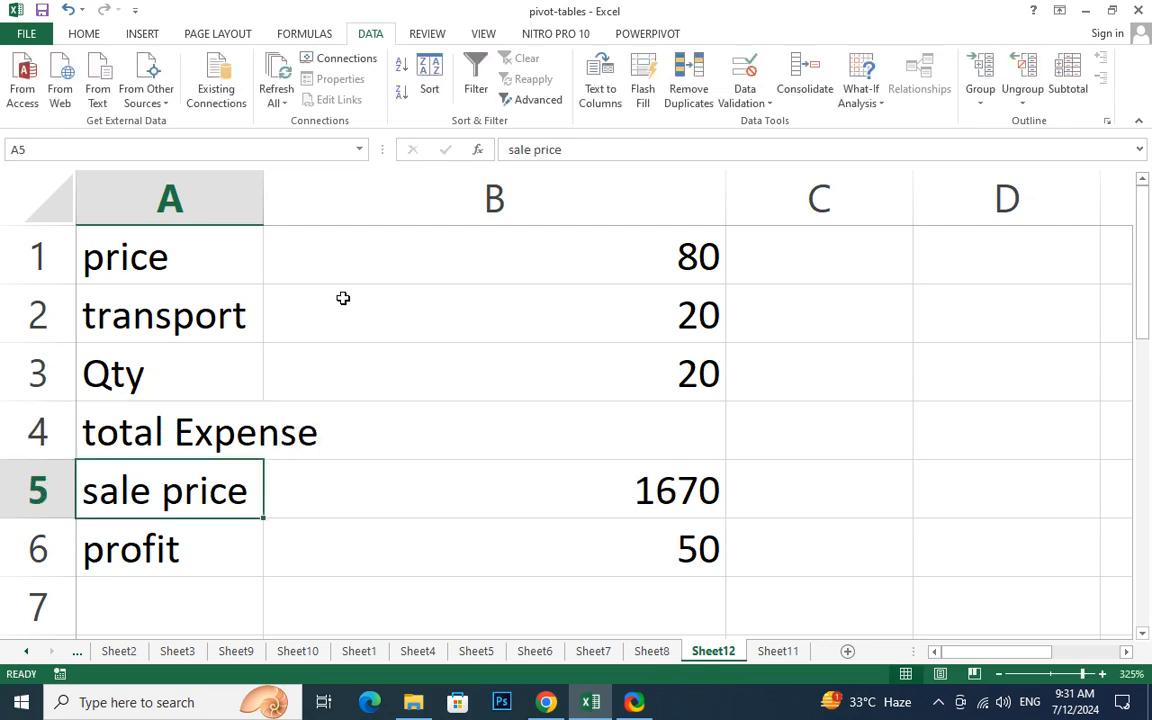
double_click(263, 190)
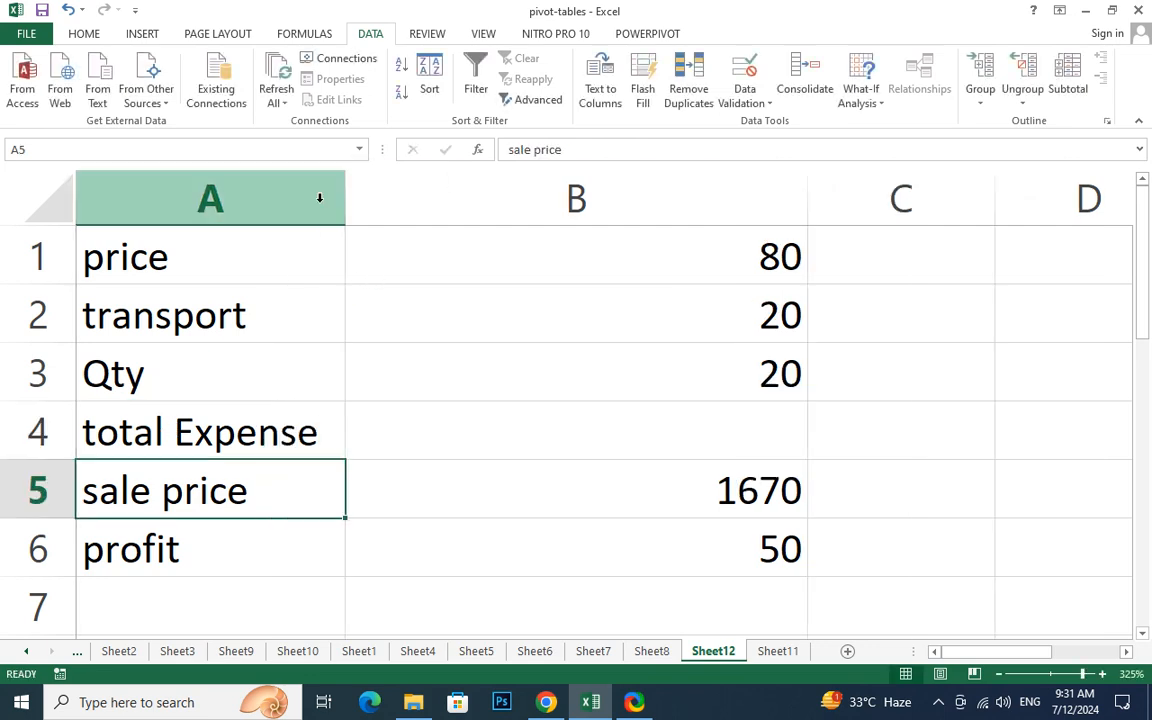
Step: Enter the total expense formula =B1*B3+B2 in B4
click(674, 434)
text(=)
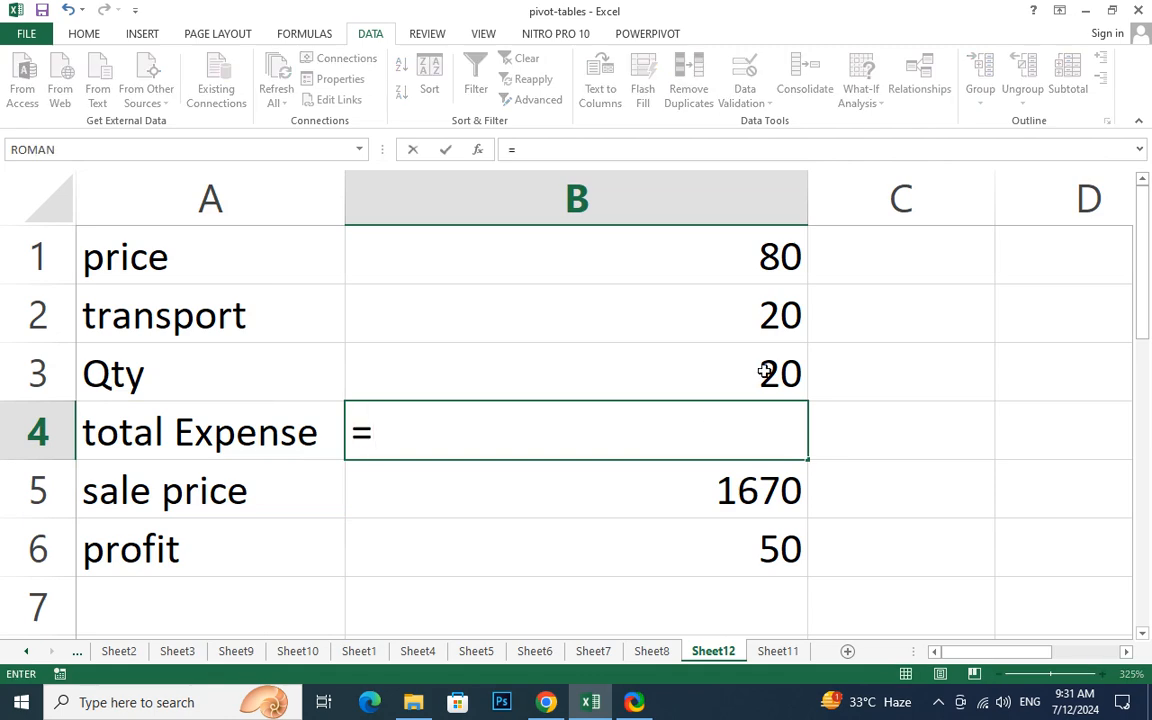
click(697, 255)
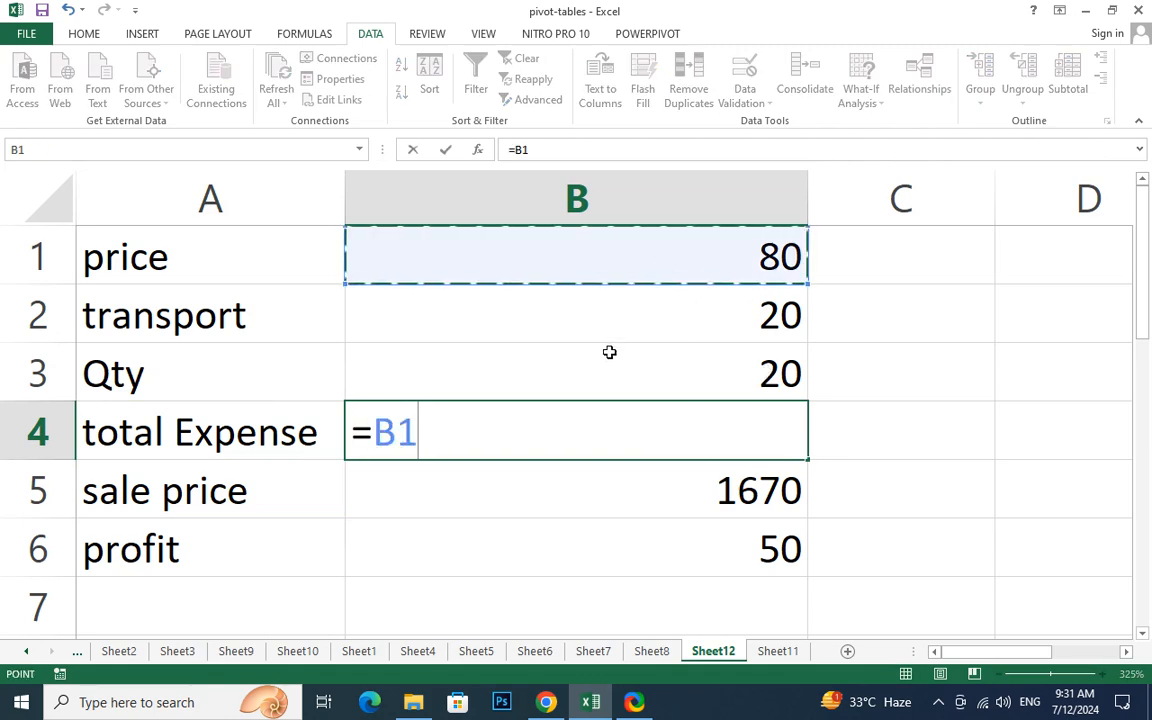
text(*)
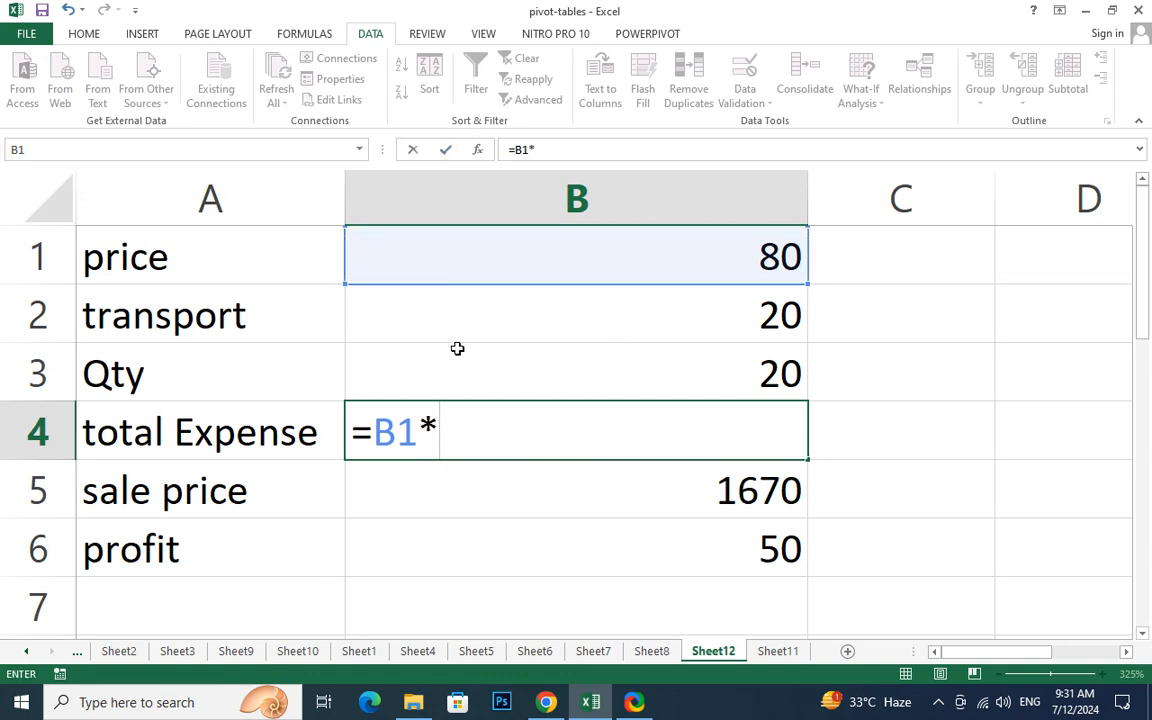
click(483, 373)
text(+)
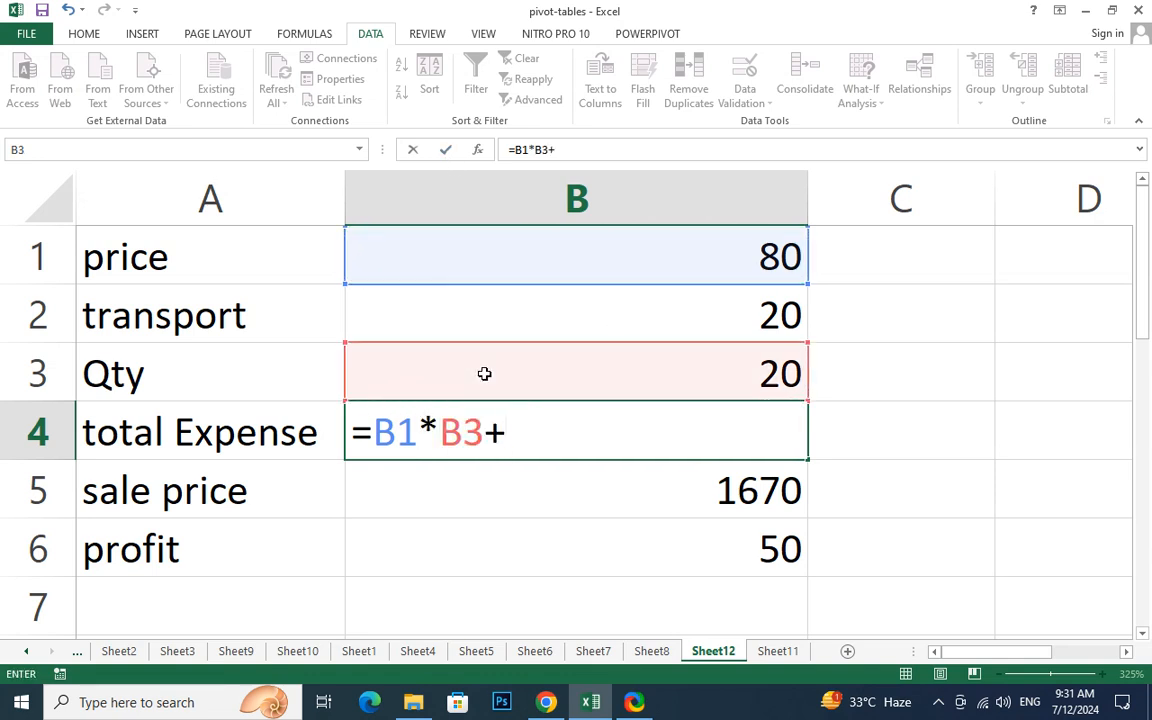
click(715, 305)
text(+50)
key(Return)
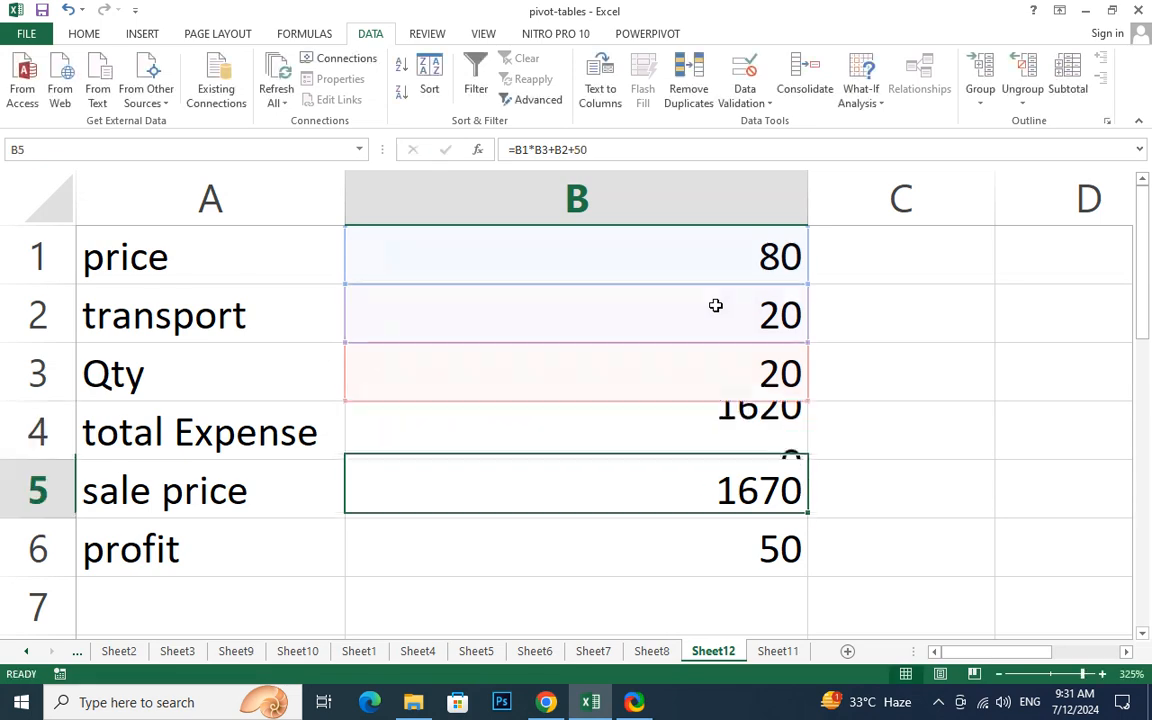
click(638, 420)
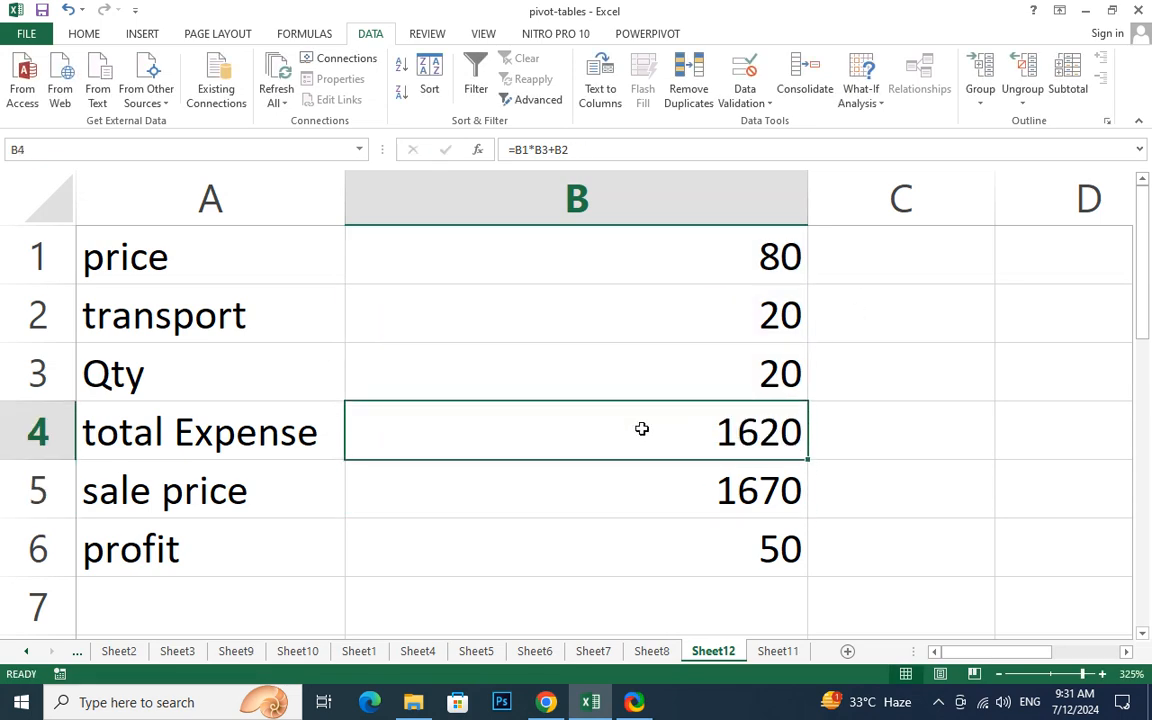
Step: Replace the sale price formula in B5 with the fixed value 120
click(254, 493)
click(632, 496)
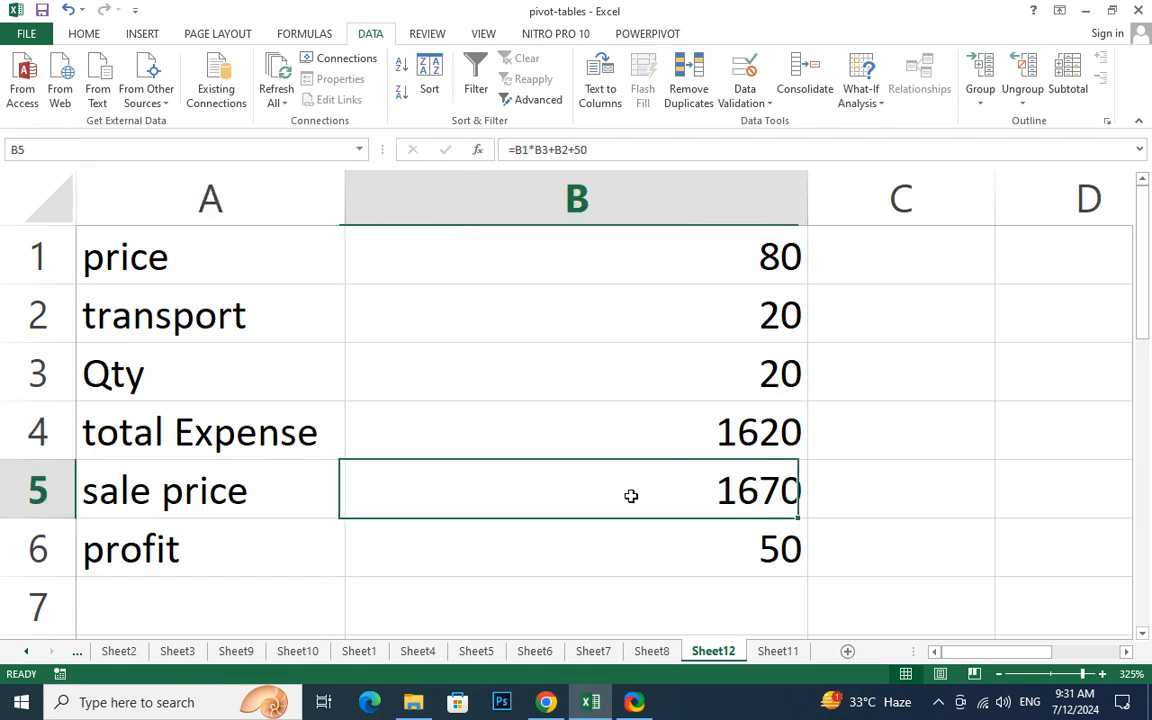
text(120)
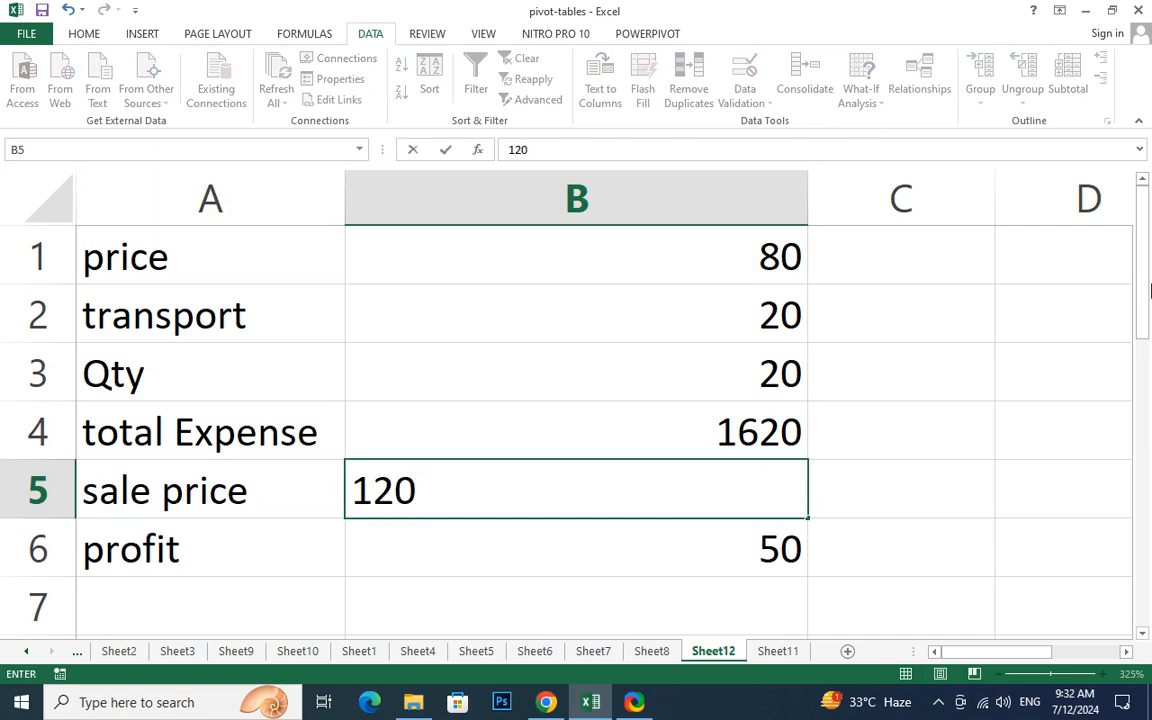
key(Return)
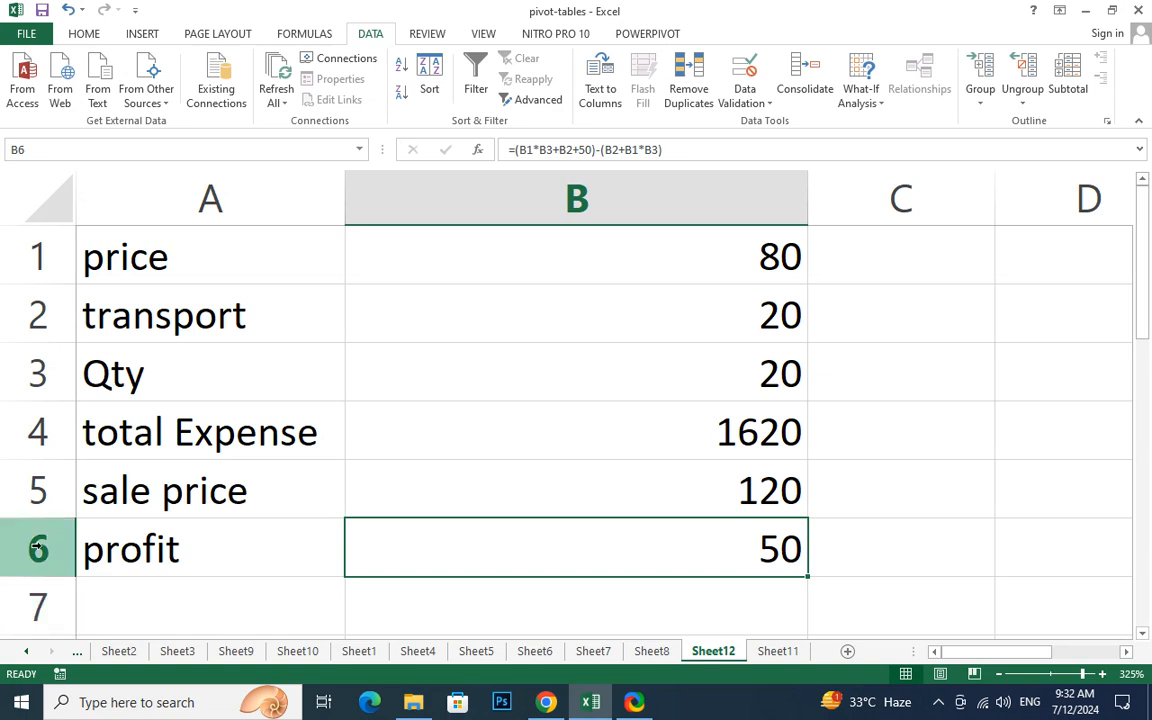
Step: Remove the +50 from the profit formula in B6, making it =(B1*B3+B2)-(B2+B1*B3)
double_click(452, 552)
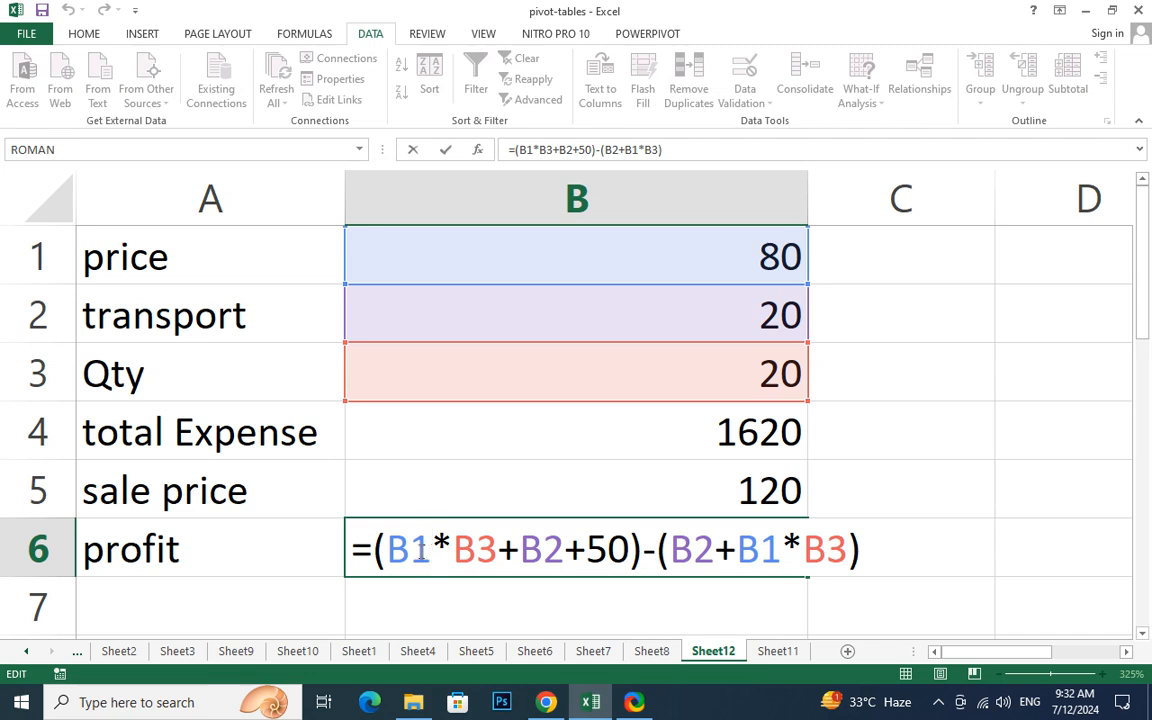
click(391, 548)
click(408, 545)
drag(565, 548, 642, 545)
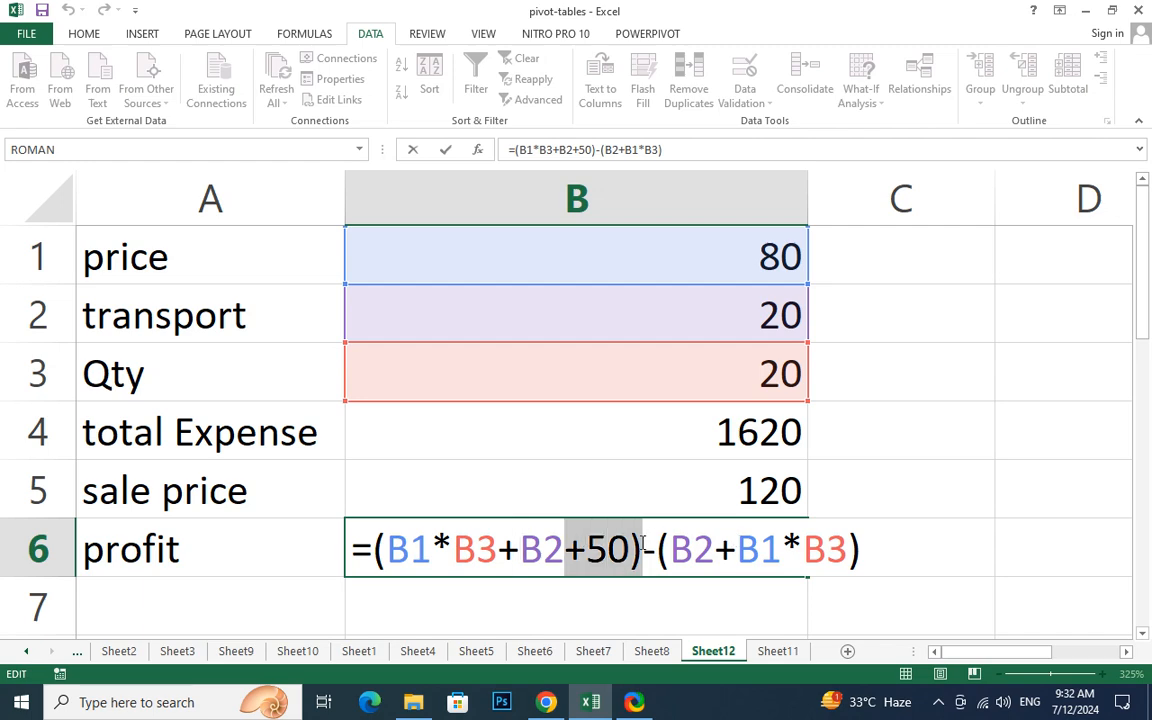
key(shift+Left)
key(BackSpace)
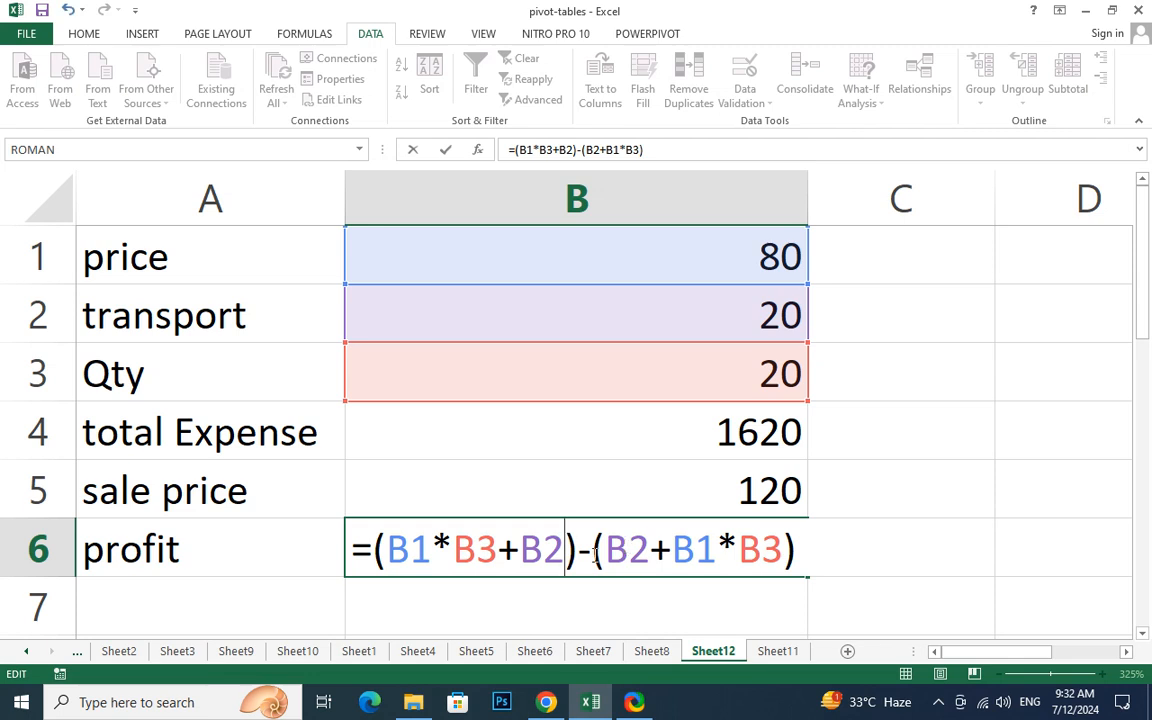
click(631, 550)
click(687, 548)
key(Return)
Step: Change the B1 reference in the second bracket of the B6 profit formula to the sale price cell B5
double_click(714, 551)
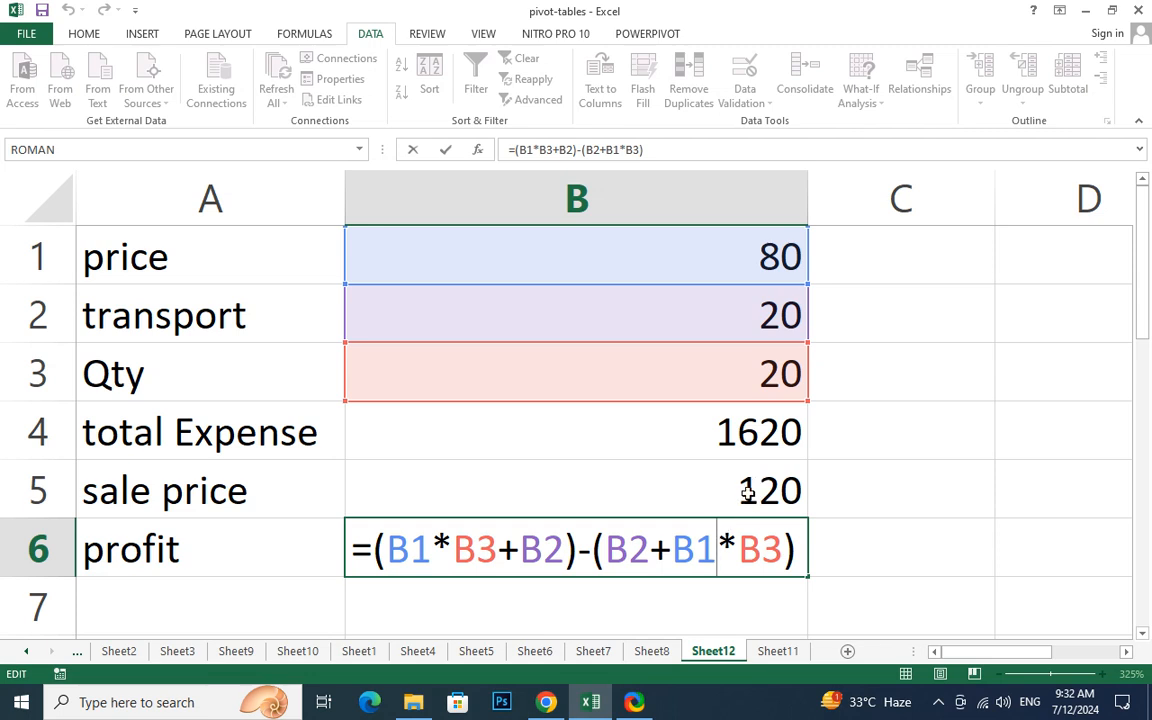
click(640, 548)
key(Right)
key(Right)
key(Right)
key(Right)
key(Left)
key(shift+Right)
key(Delete)
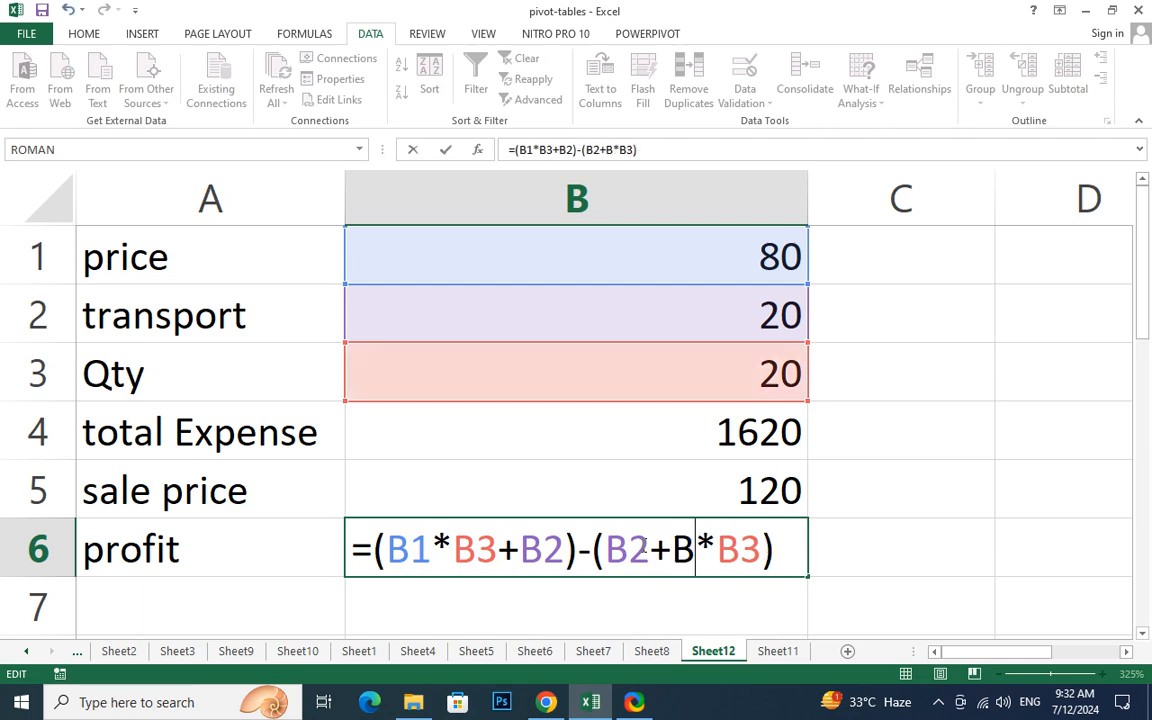
text(5)
key(Return)
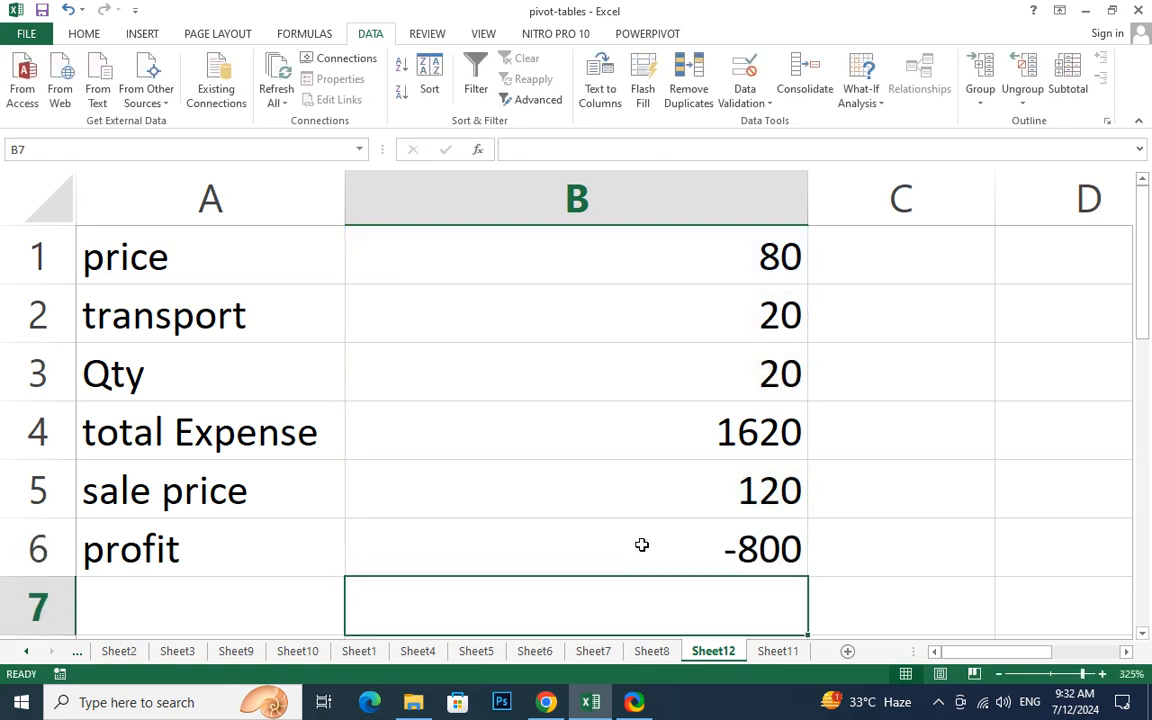
Step: Move the (B1*B3+B2)- part of the B6 profit formula behind the (B2+B5*B3) bracket
key(Up)
key(Up)
key(Up)
key(Up)
key(Up)
key(Up)
double_click(656, 545)
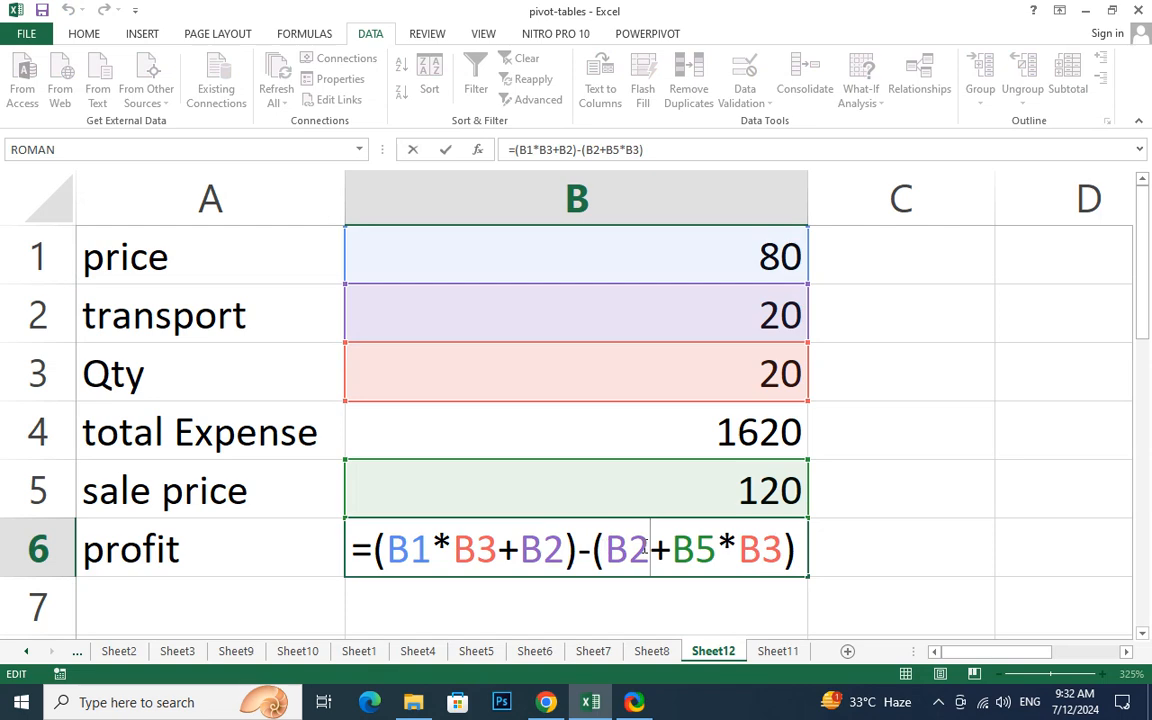
drag(596, 548, 377, 527)
key(BackSpace)
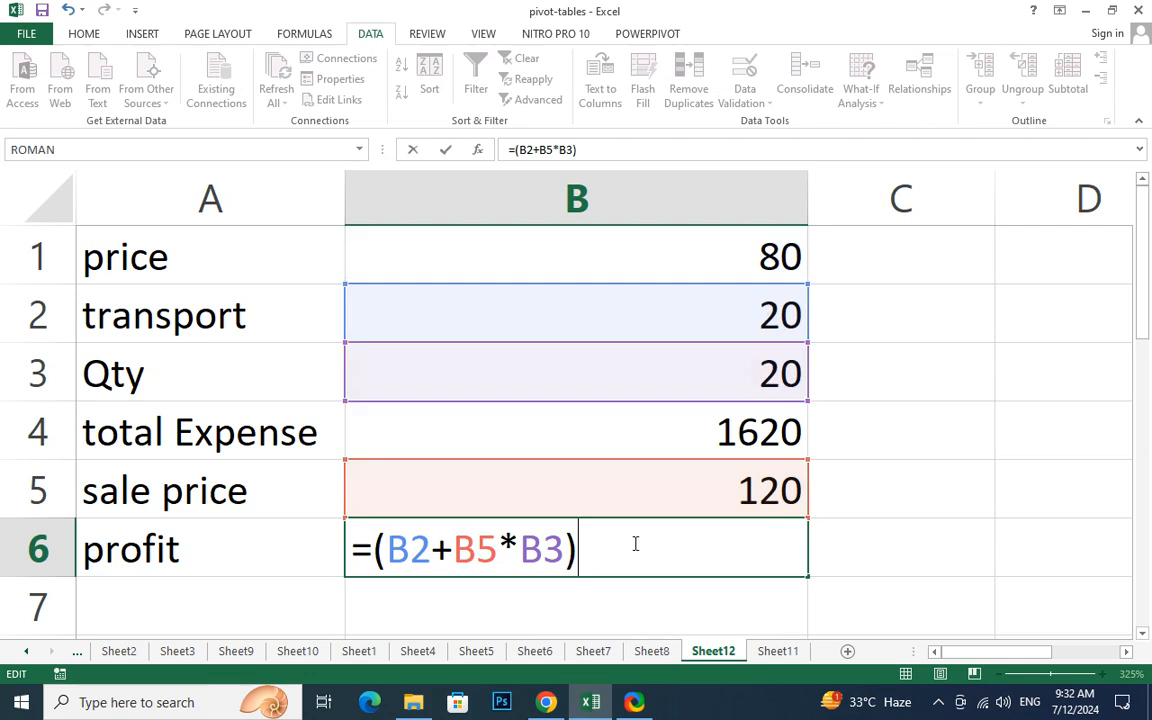
key(ctrl+z)
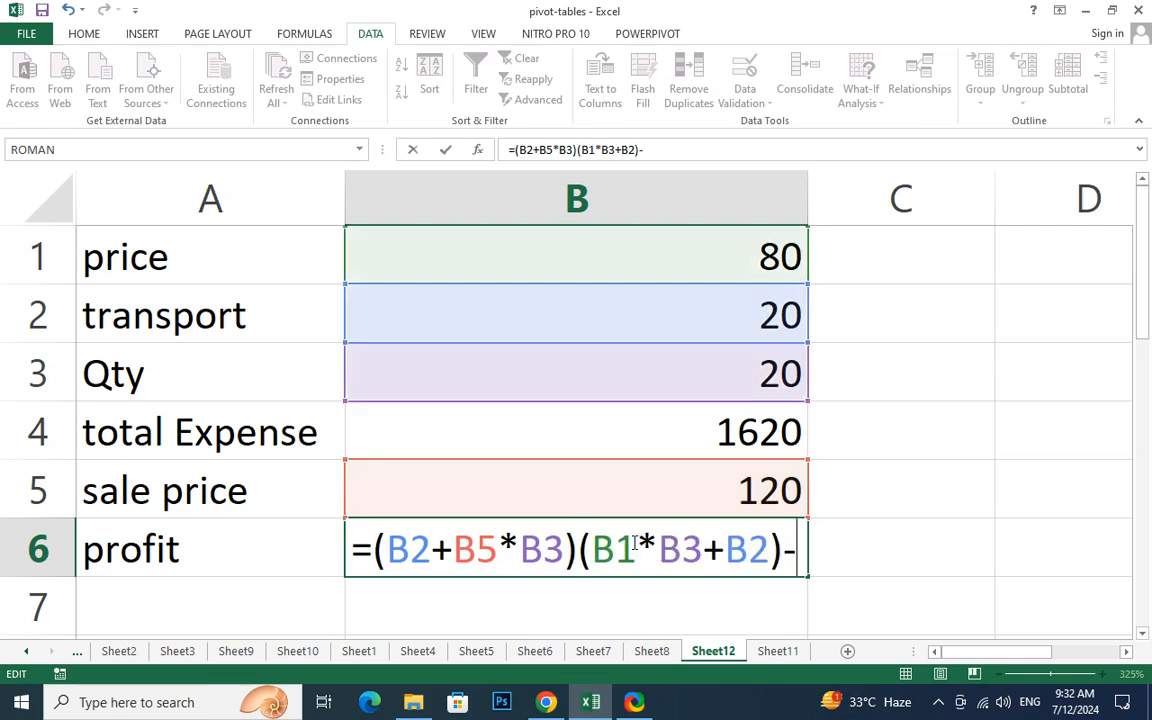
Step: Insert a minus between the two brackets in B6 and remove the trailing one, making =(B2+B5*B3)-(B1*B3+B2)
click(583, 548)
text(-)
key(Right)
key(Right)
key(Right)
key(Right)
key(Right)
key(Right)
key(Right)
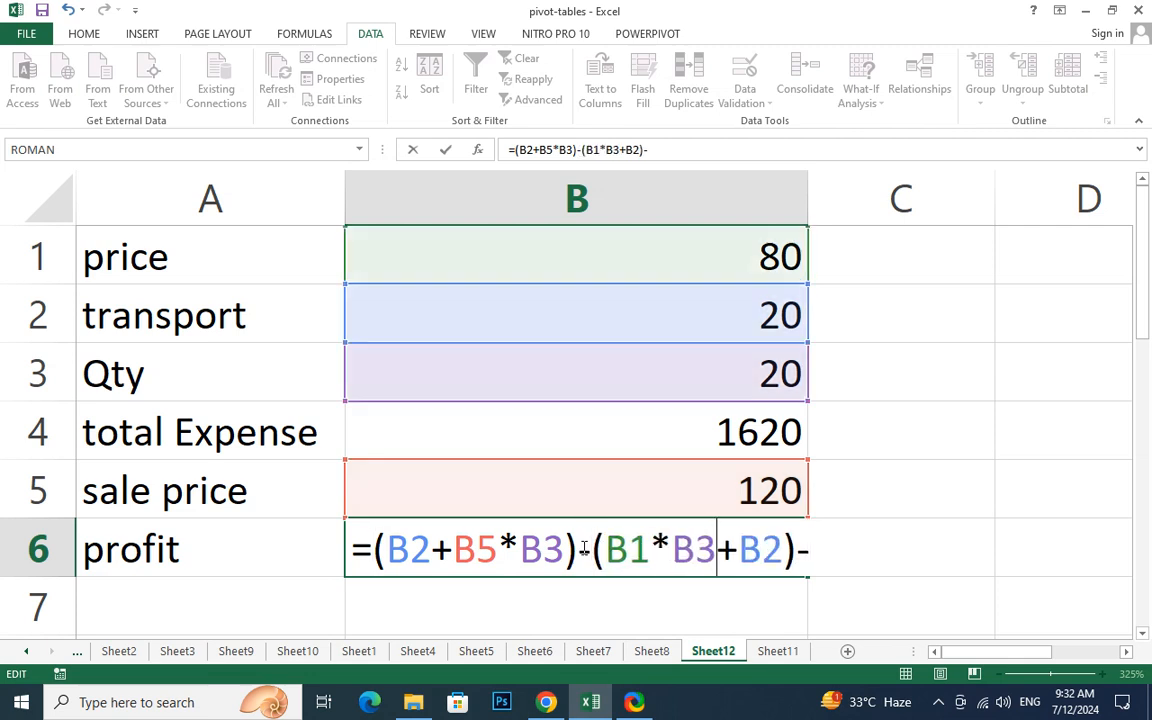
key(Right)
key(Right)
key(Right)
key(Right)
key(BackSpace)
key(Return)
click(583, 549)
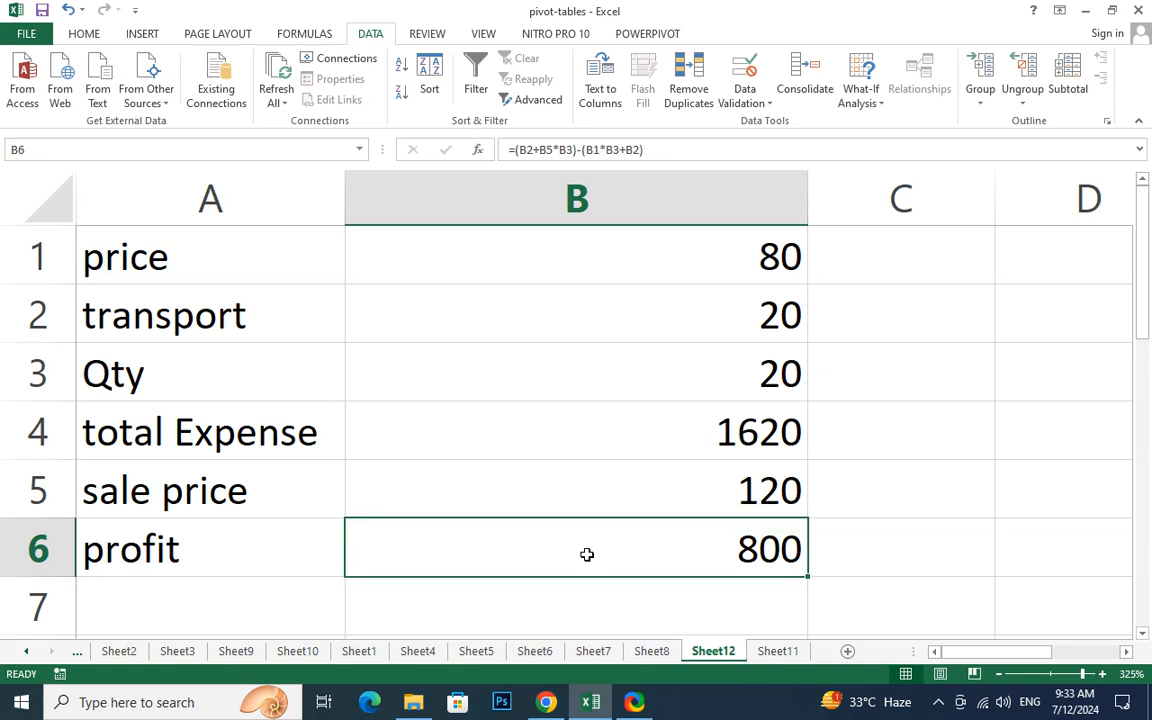
Step: Set the quantity in B3 to 40
click(622, 366)
double_click(620, 370)
key(BackSpace)
key(BackSpace)
text(40)
key(Return)
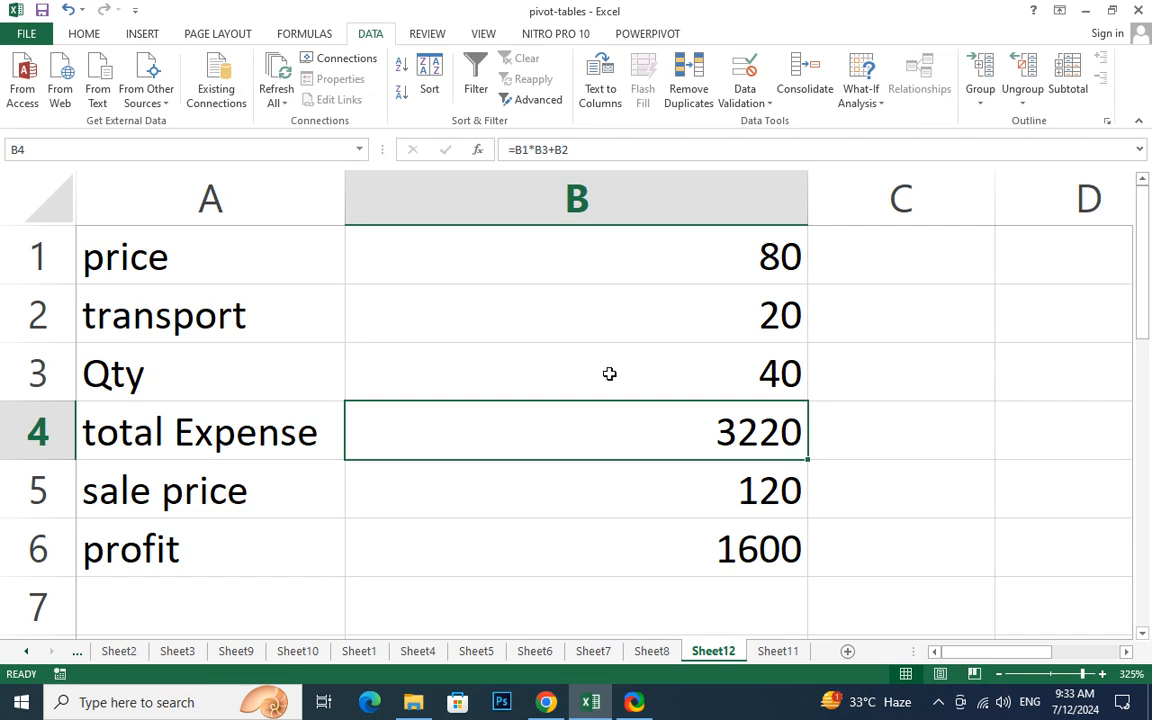
Step: Set the transport cost in B2 to 100
click(684, 368)
click(740, 317)
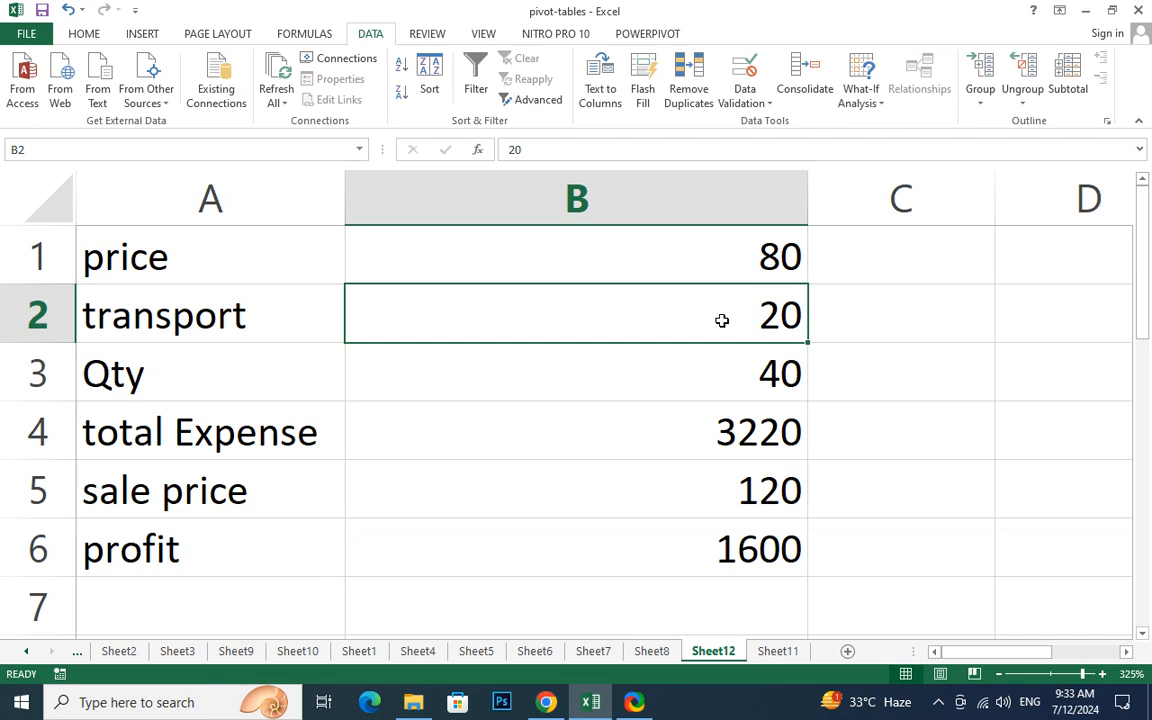
text(100)
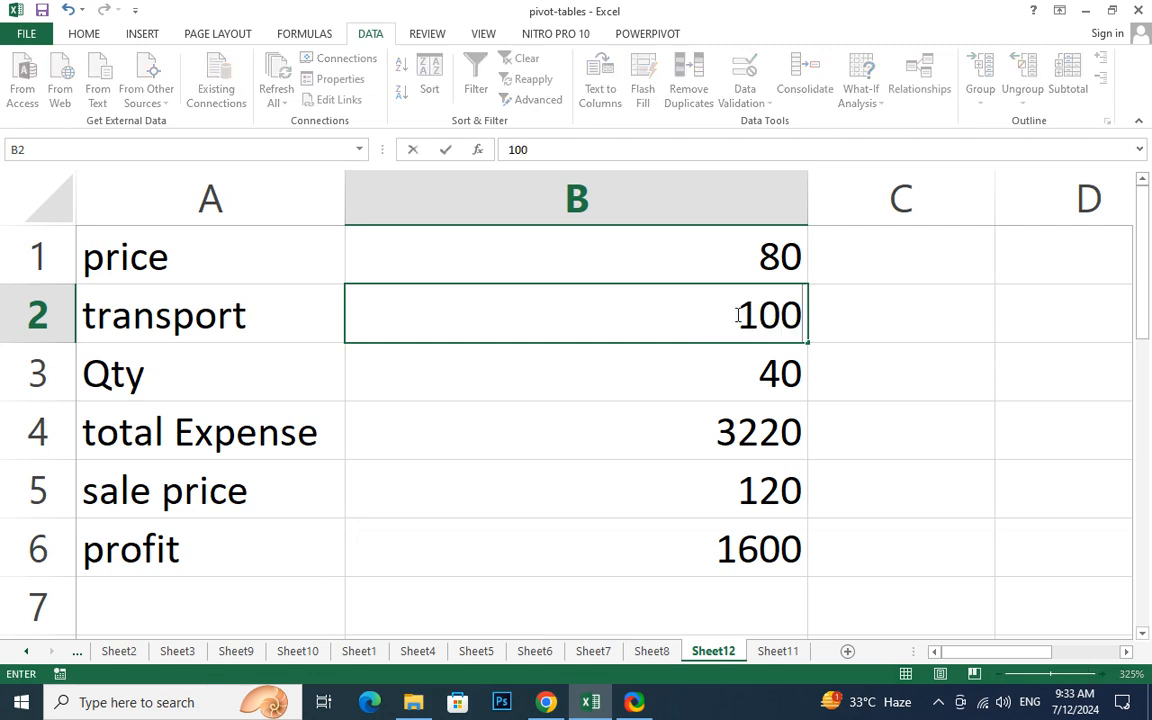
click(733, 371)
Step: Examine the transport and quantity cells and how the total expense formula in B4 refers to them
click(724, 318)
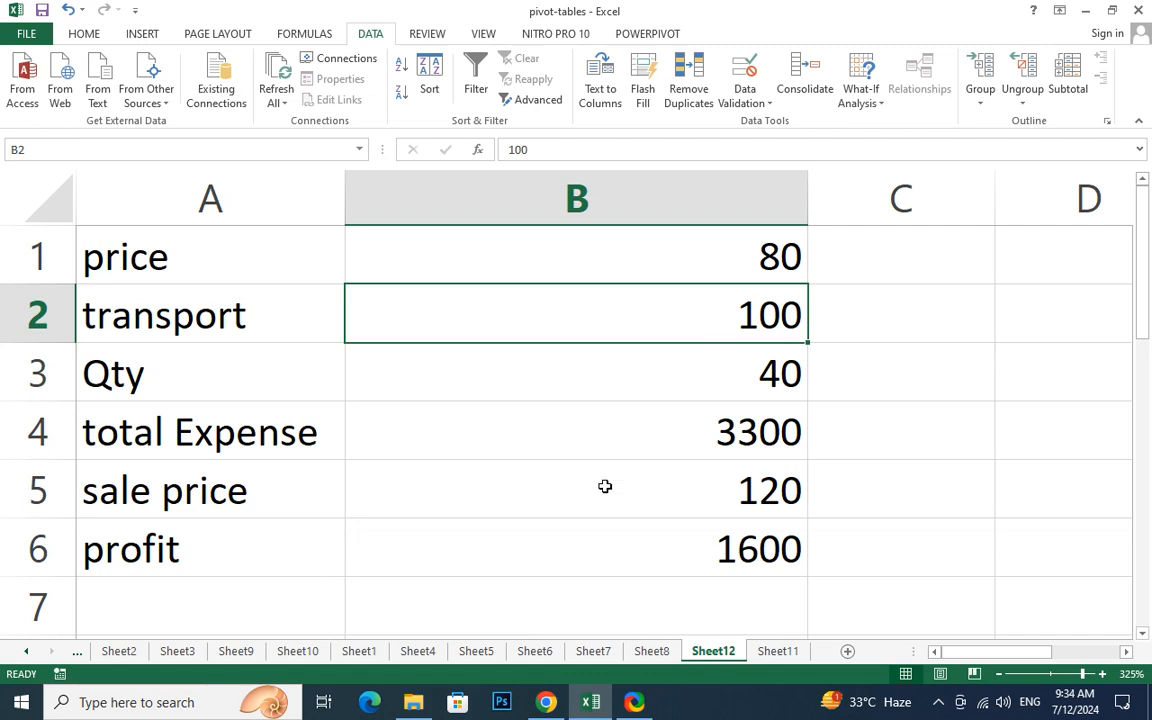
click(620, 377)
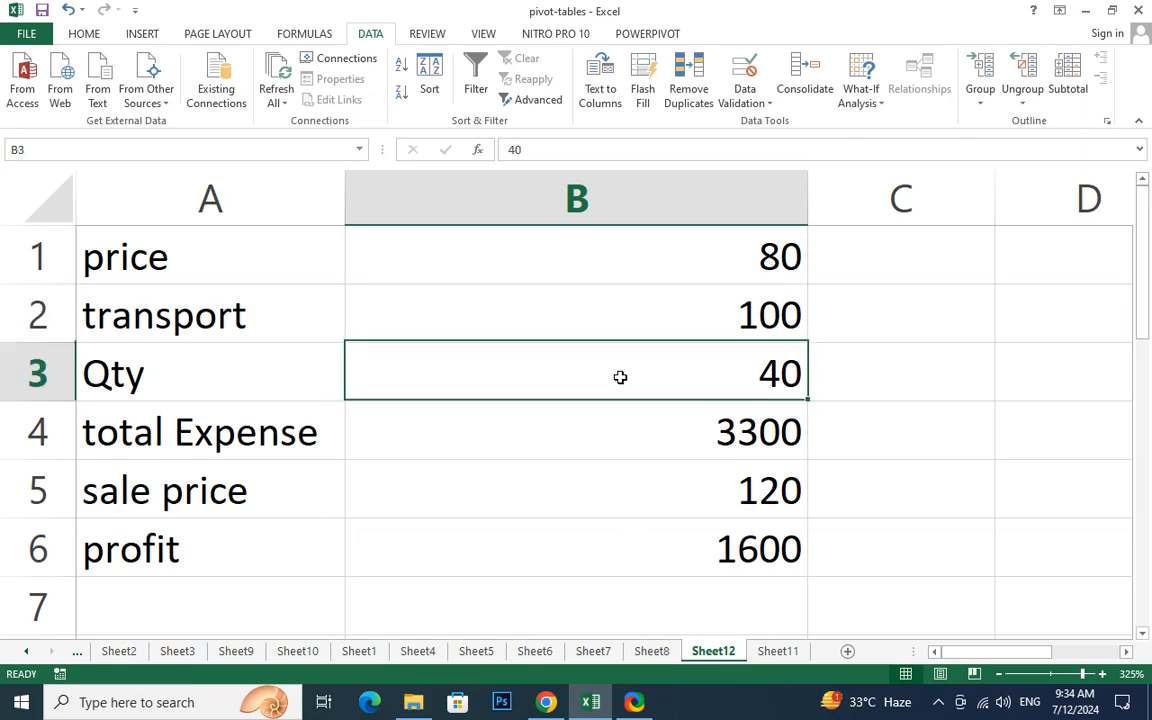
click(639, 330)
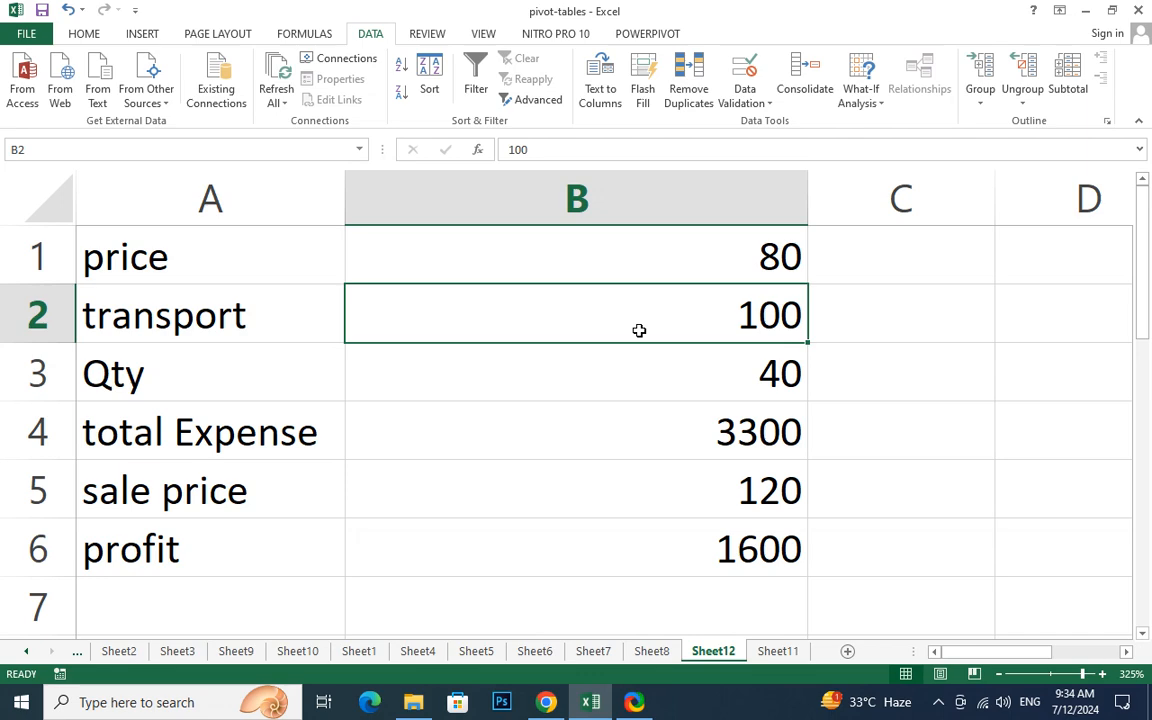
click(650, 386)
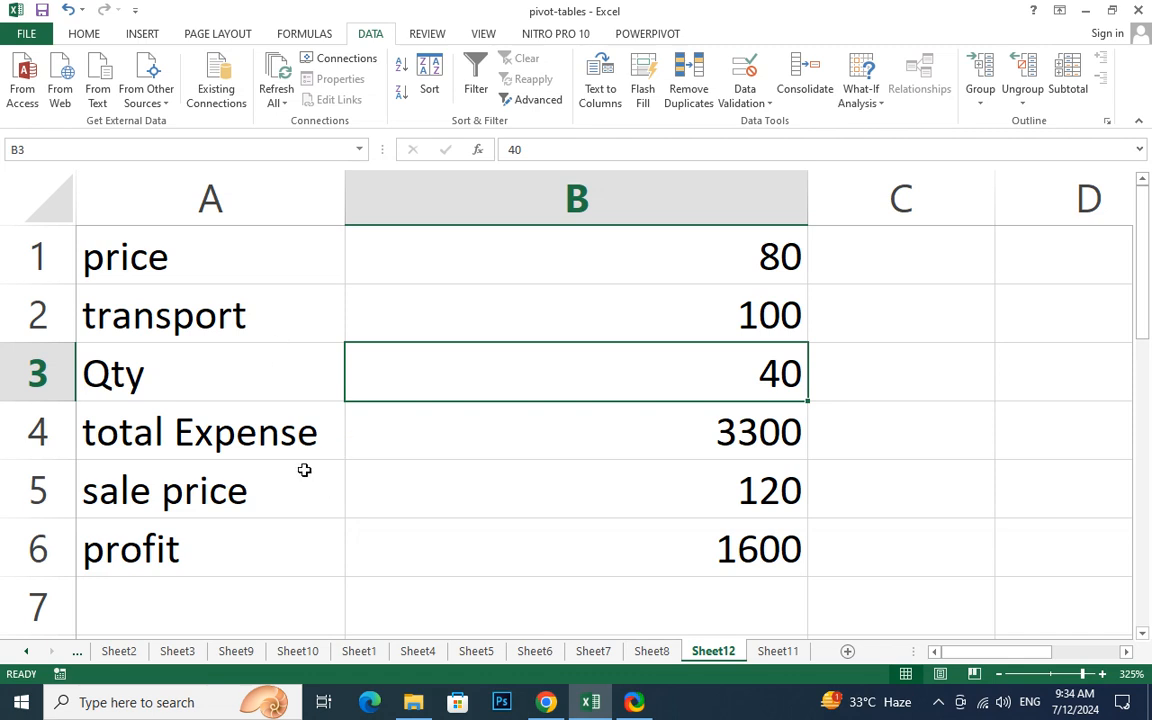
click(501, 435)
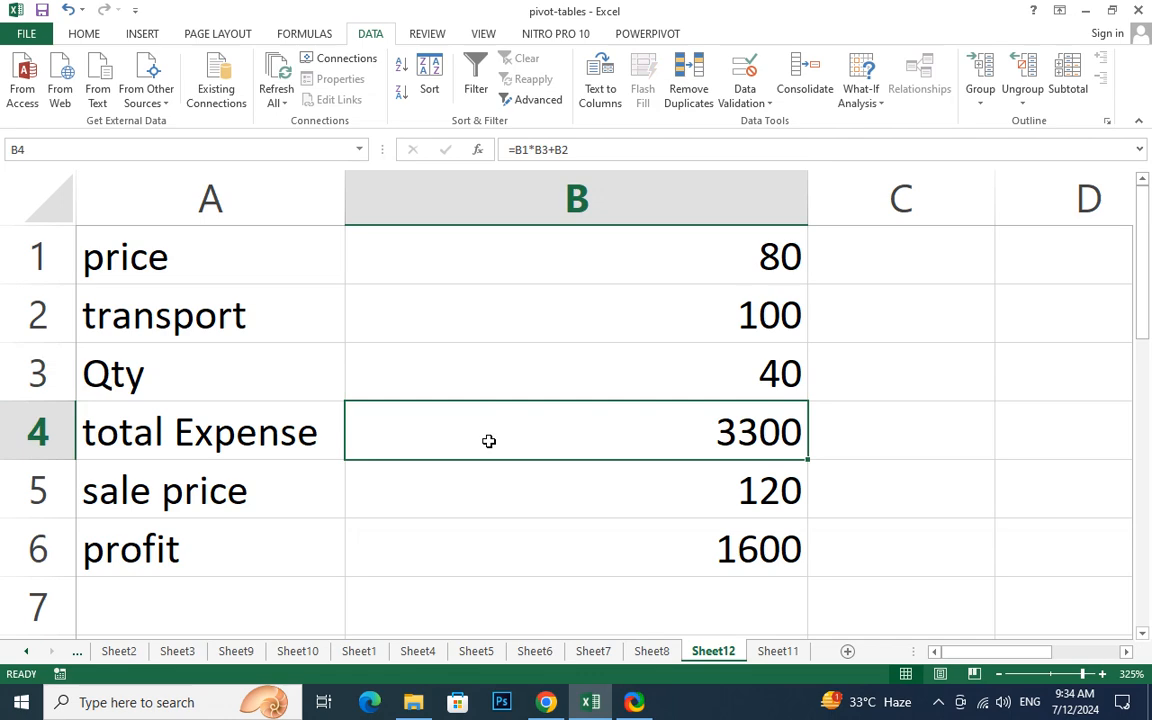
double_click(514, 421)
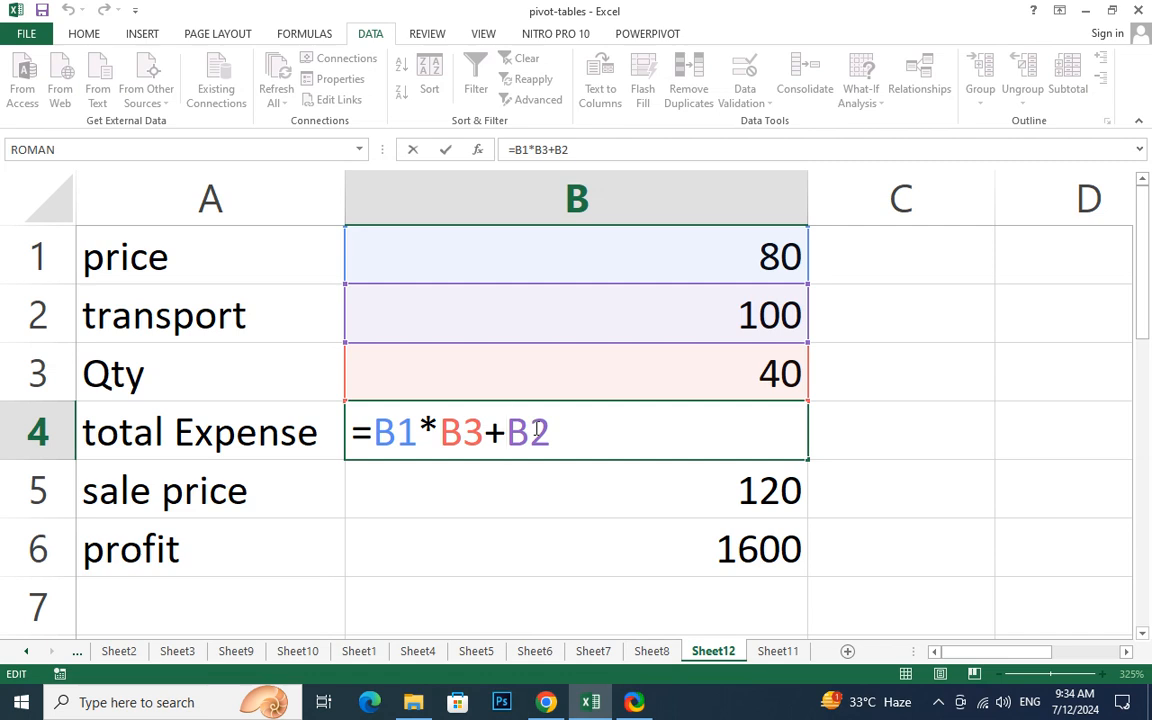
click(506, 431)
click(439, 431)
click(530, 431)
key(ctrl+Return)
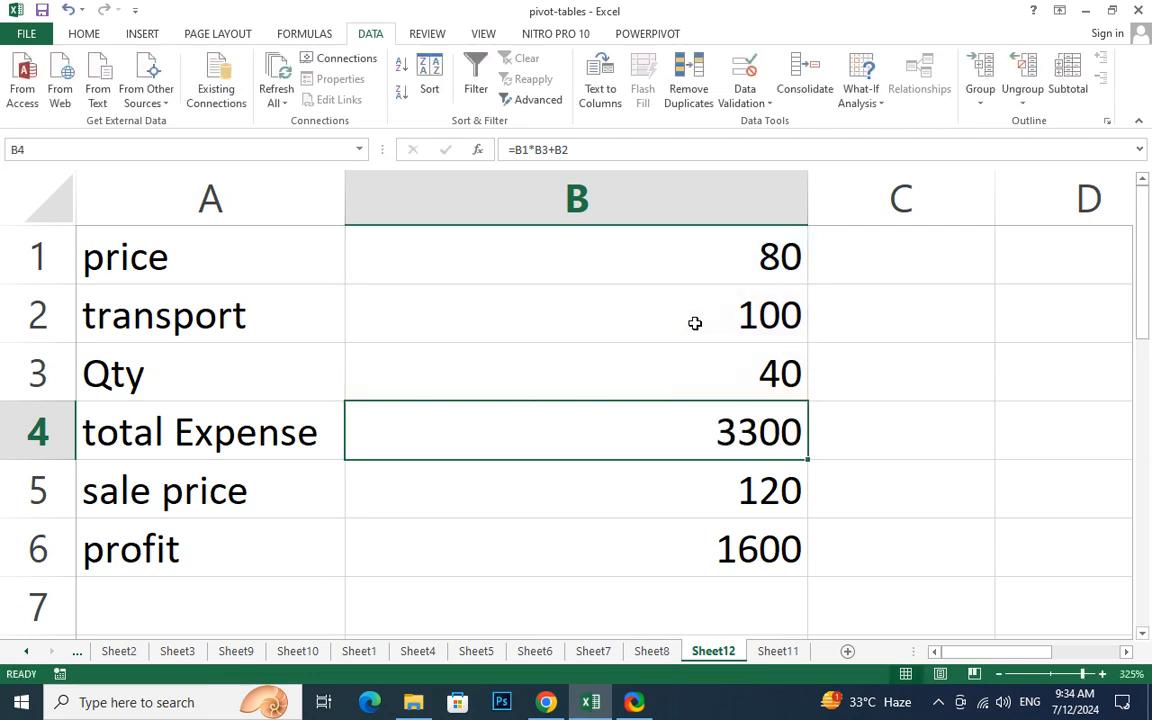
Step: Replace the transport cost in B2 with the formula =B3/100
click(694, 324)
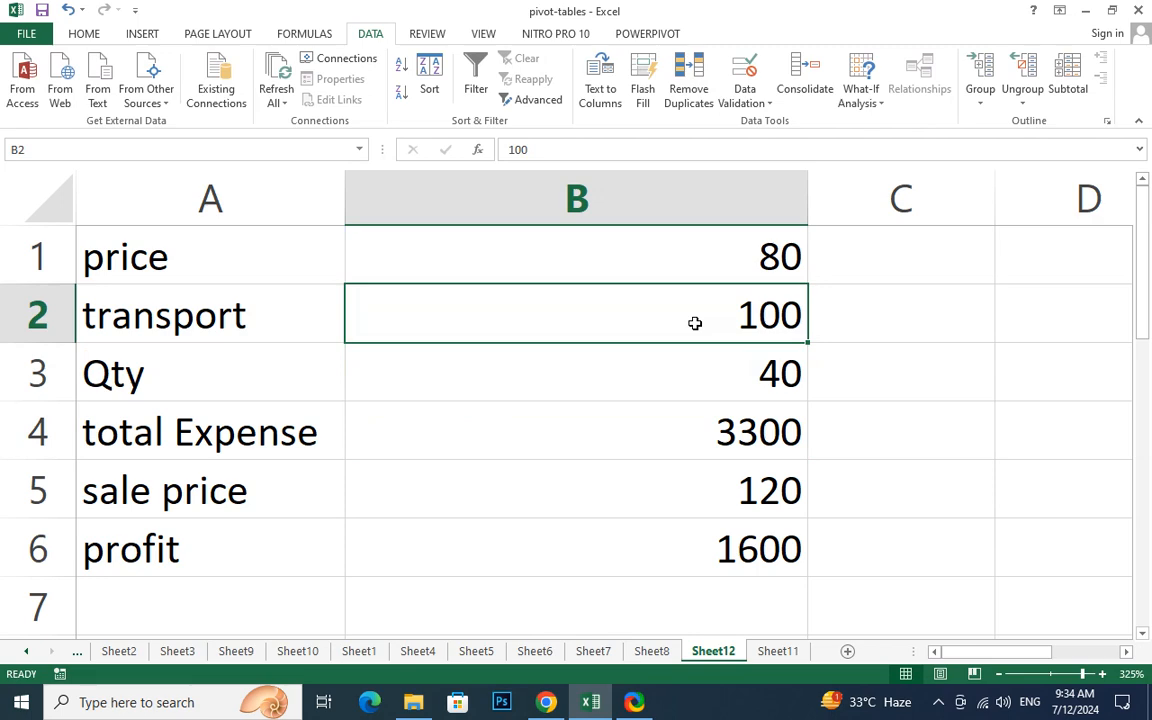
text(=)
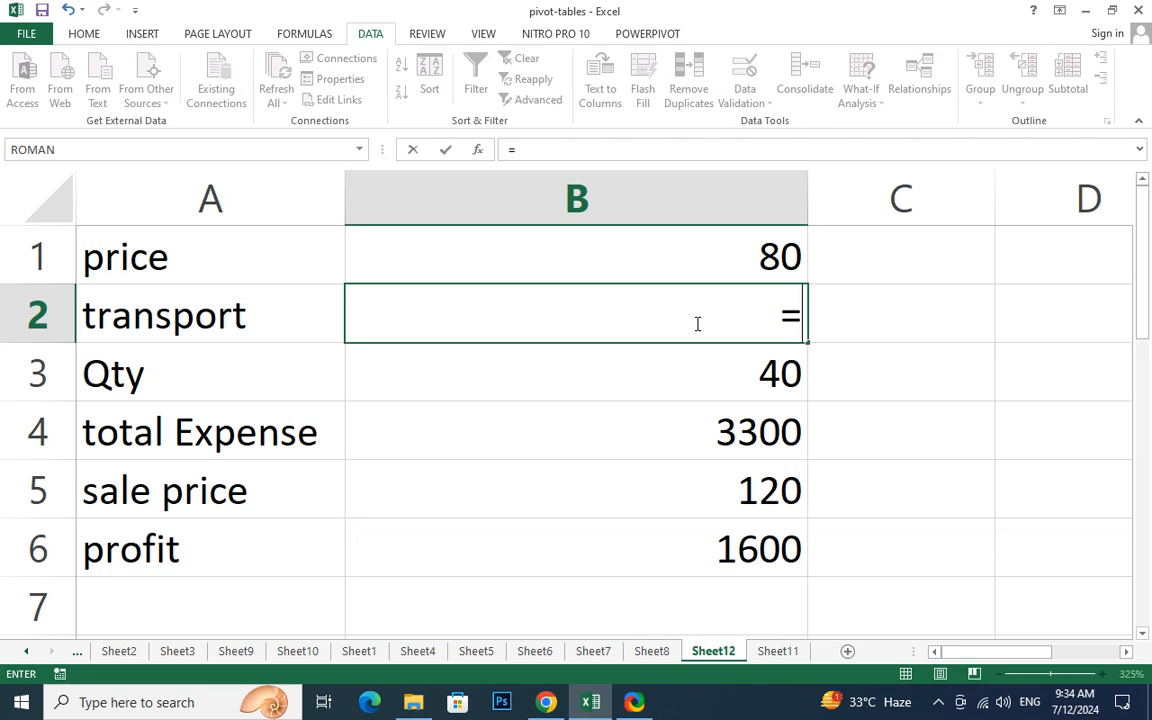
click(607, 372)
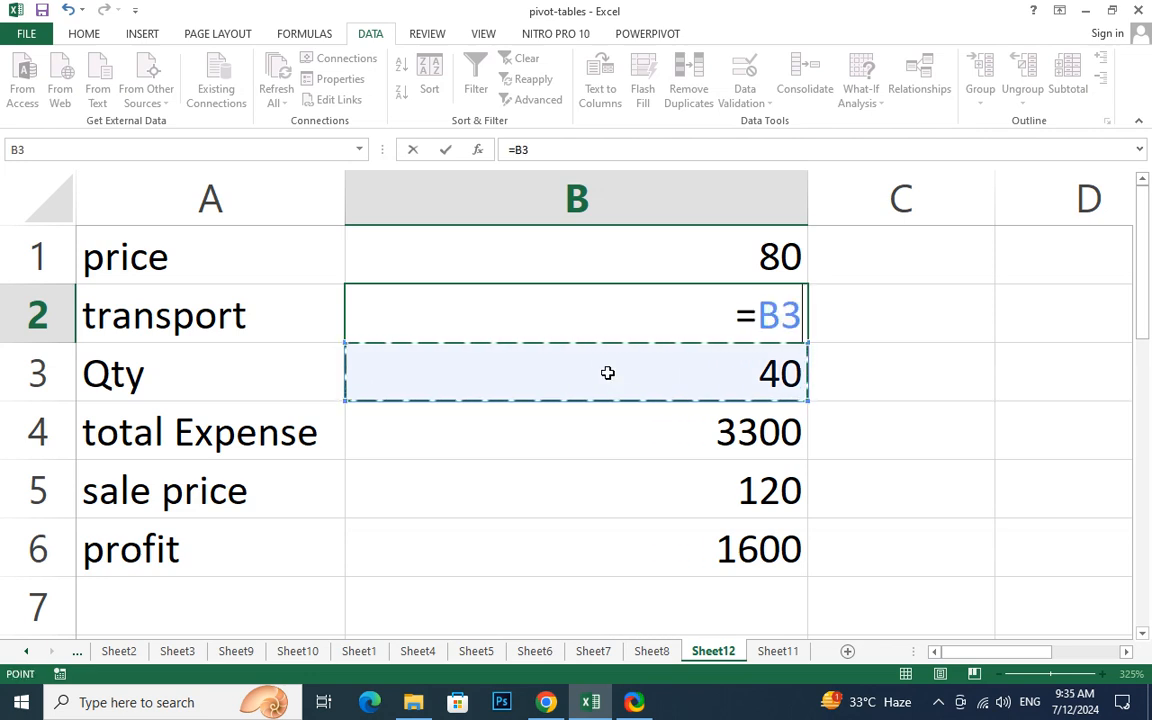
text(/)
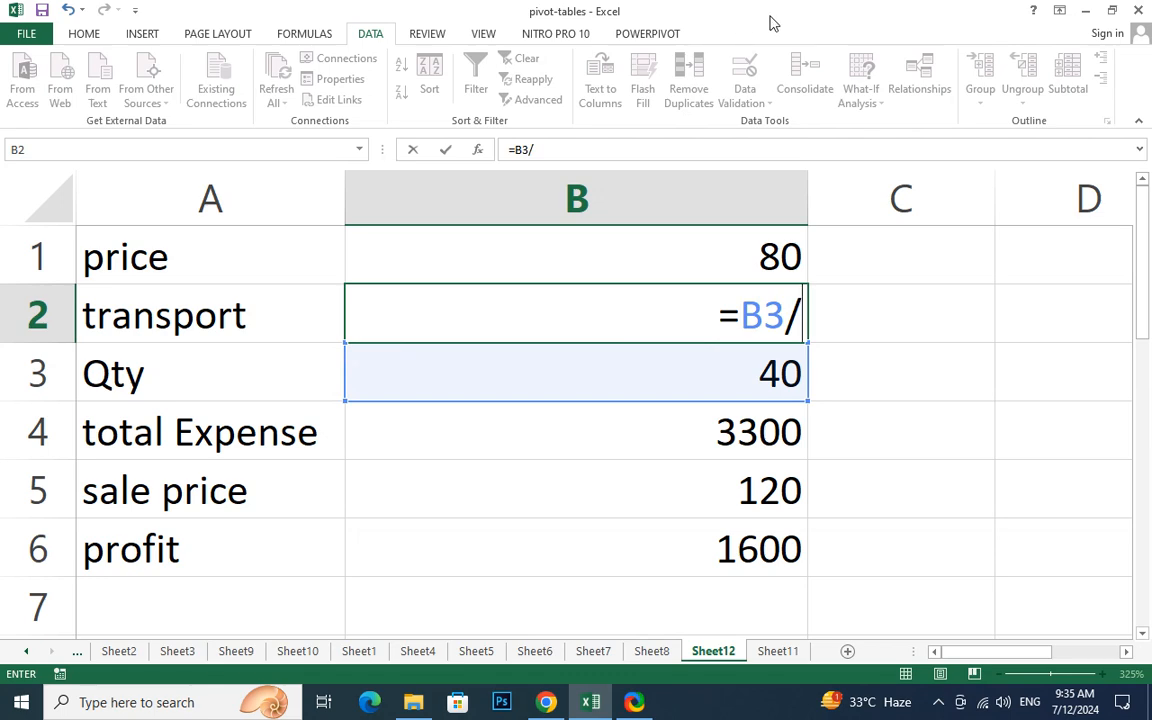
text(100)
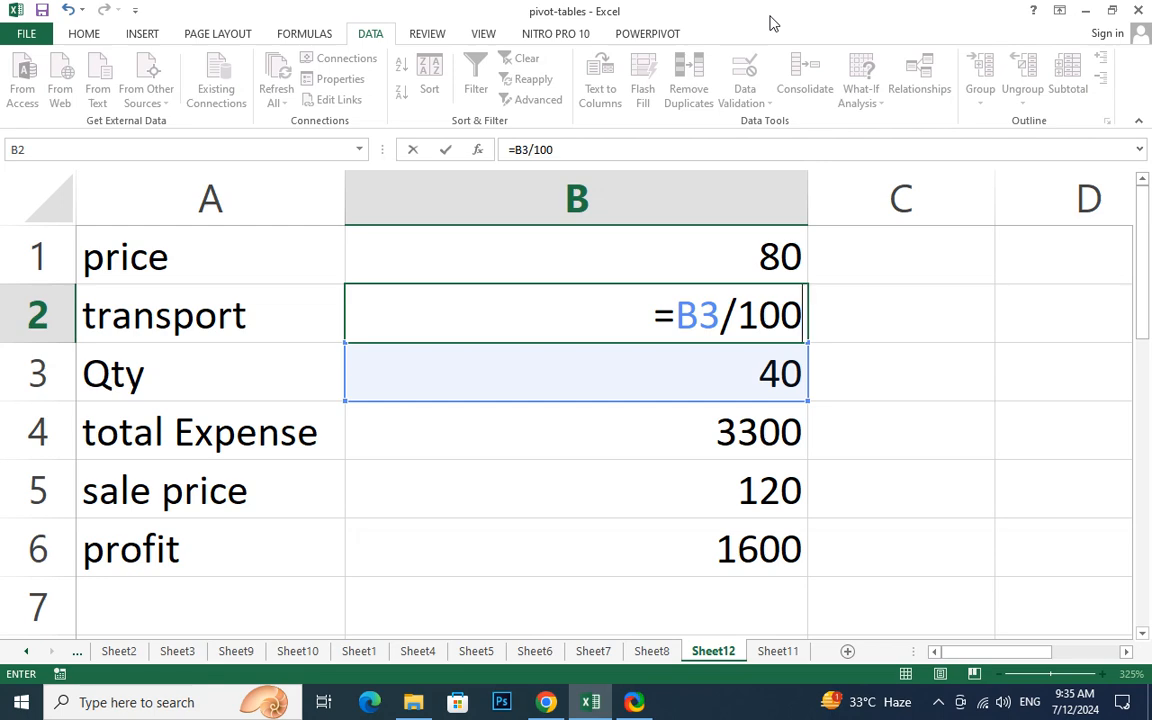
click(960, 321)
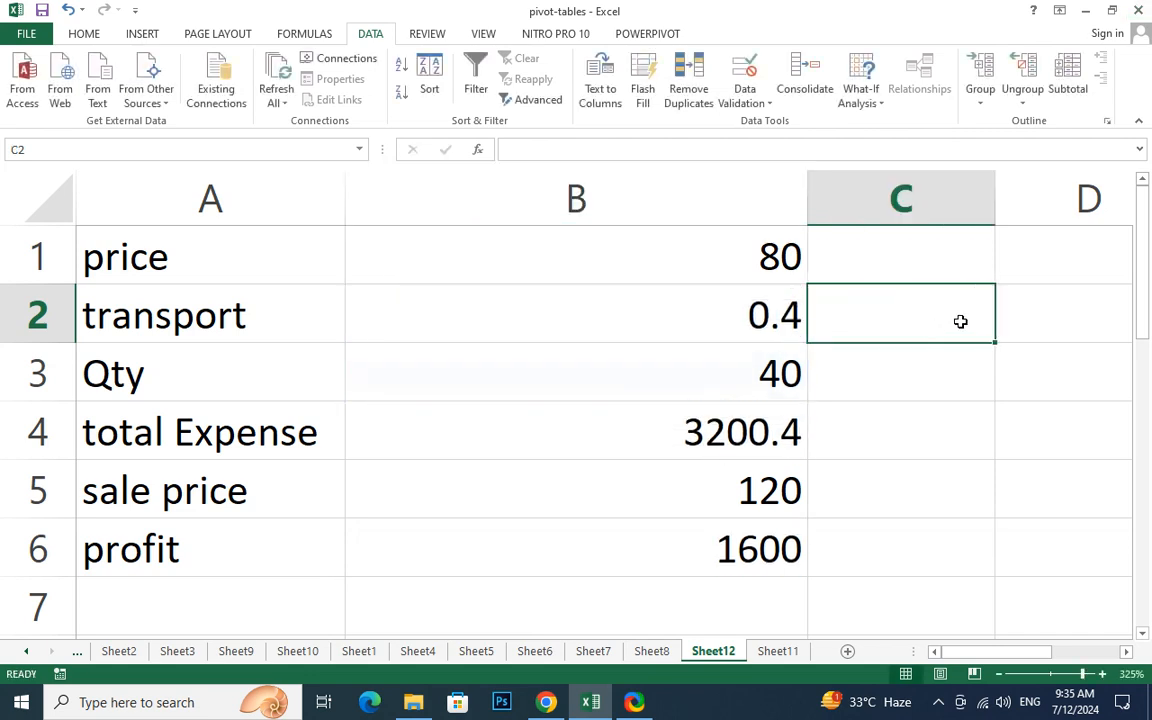
scroll(600, 515, down, 3)
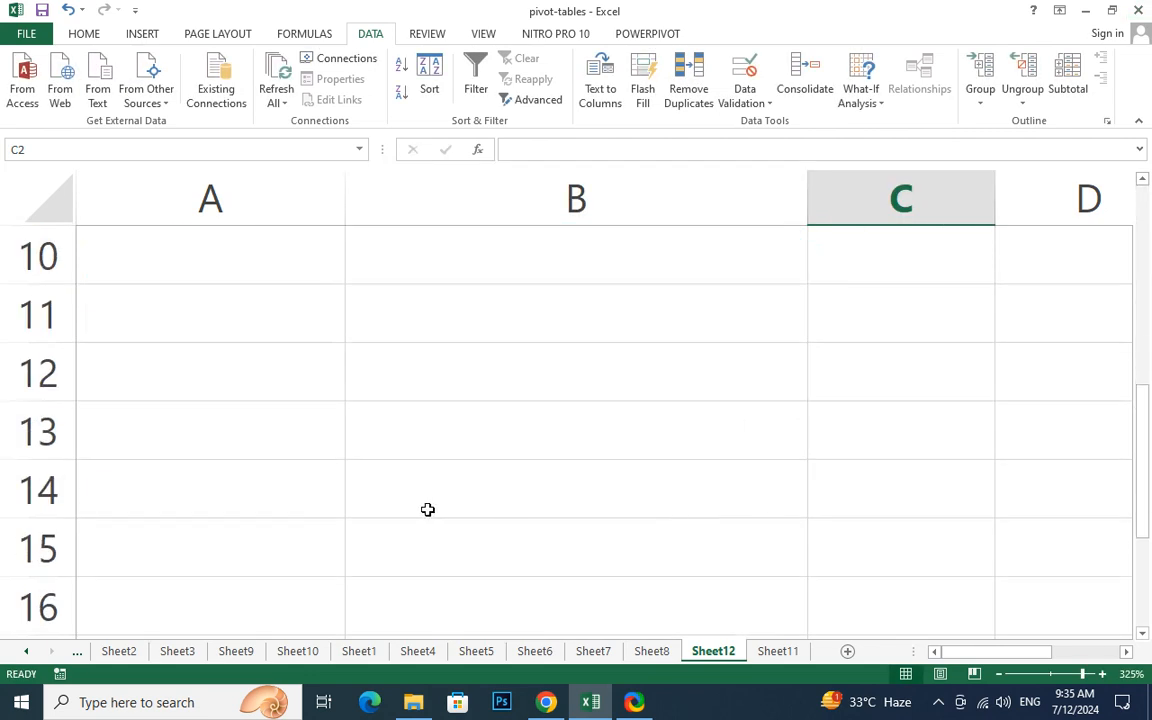
click(508, 377)
text(=mpo)
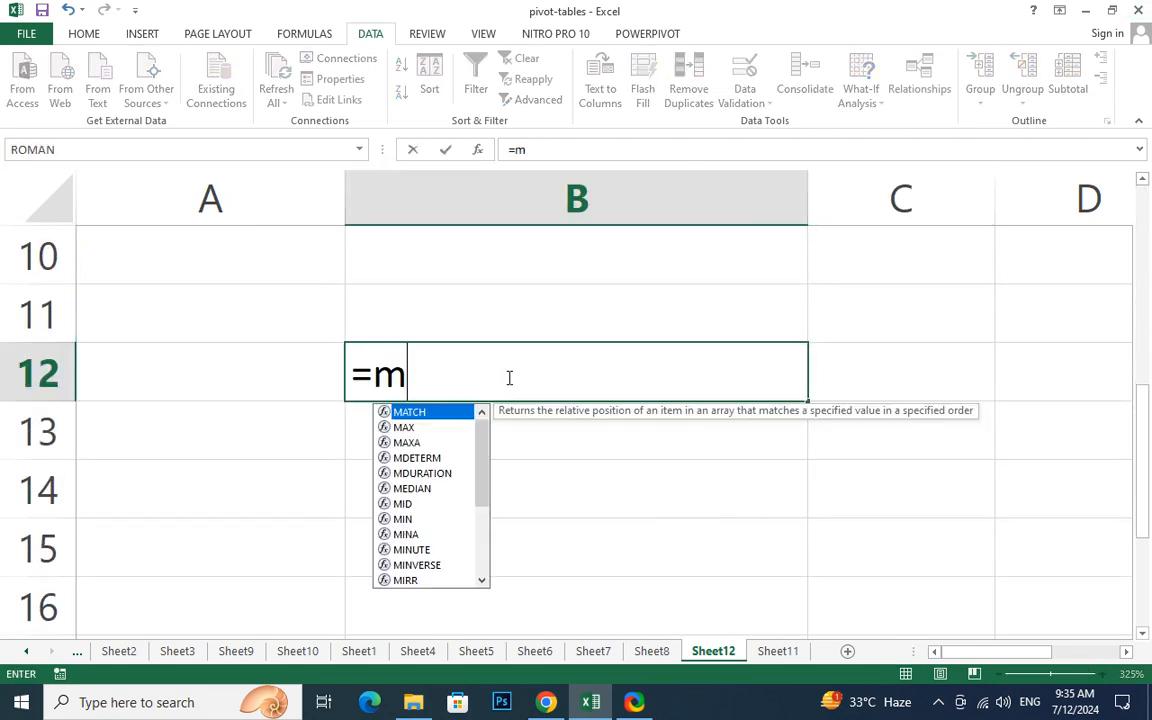
key(BackSpace)
key(BackSpace)
text(o)
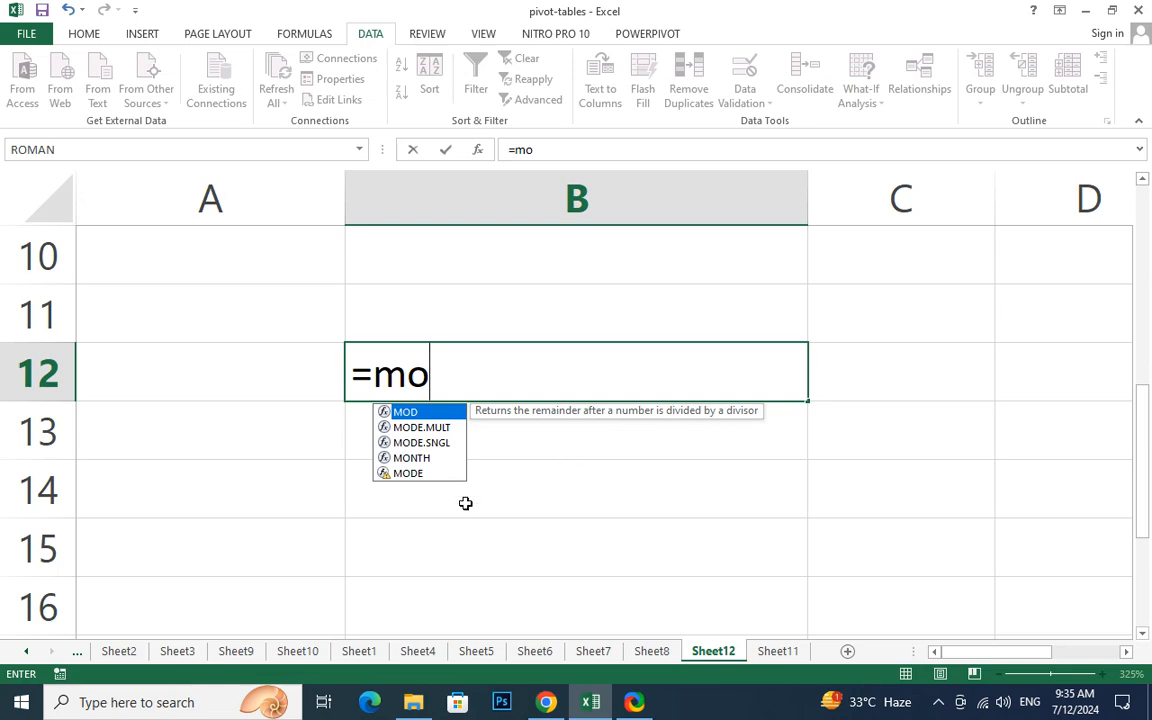
click(411, 555)
click(423, 384)
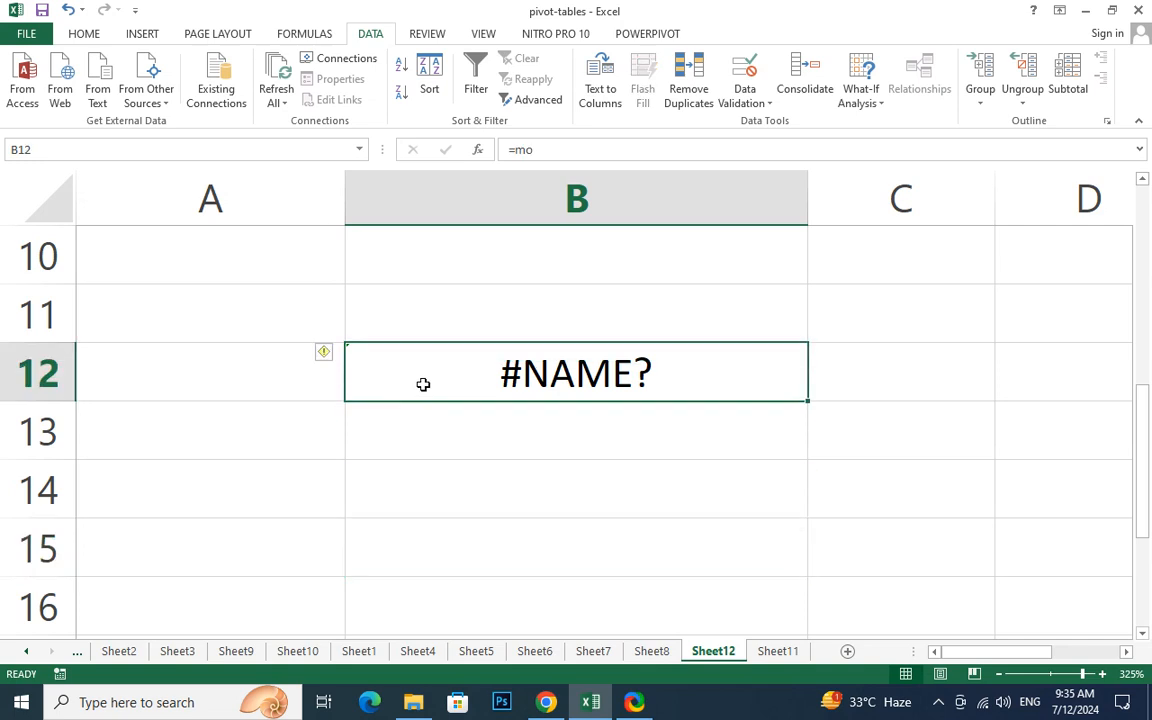
key(Delete)
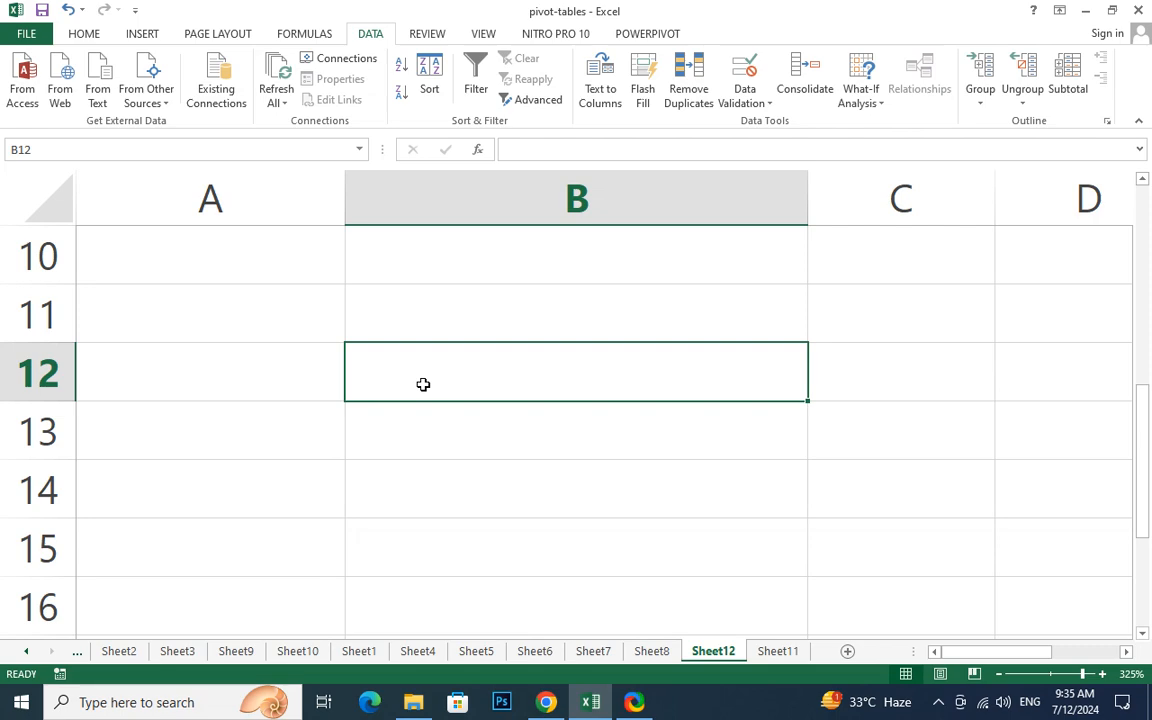
Step: Enter the test division =5/2 in the empty cell B12
text(=5)
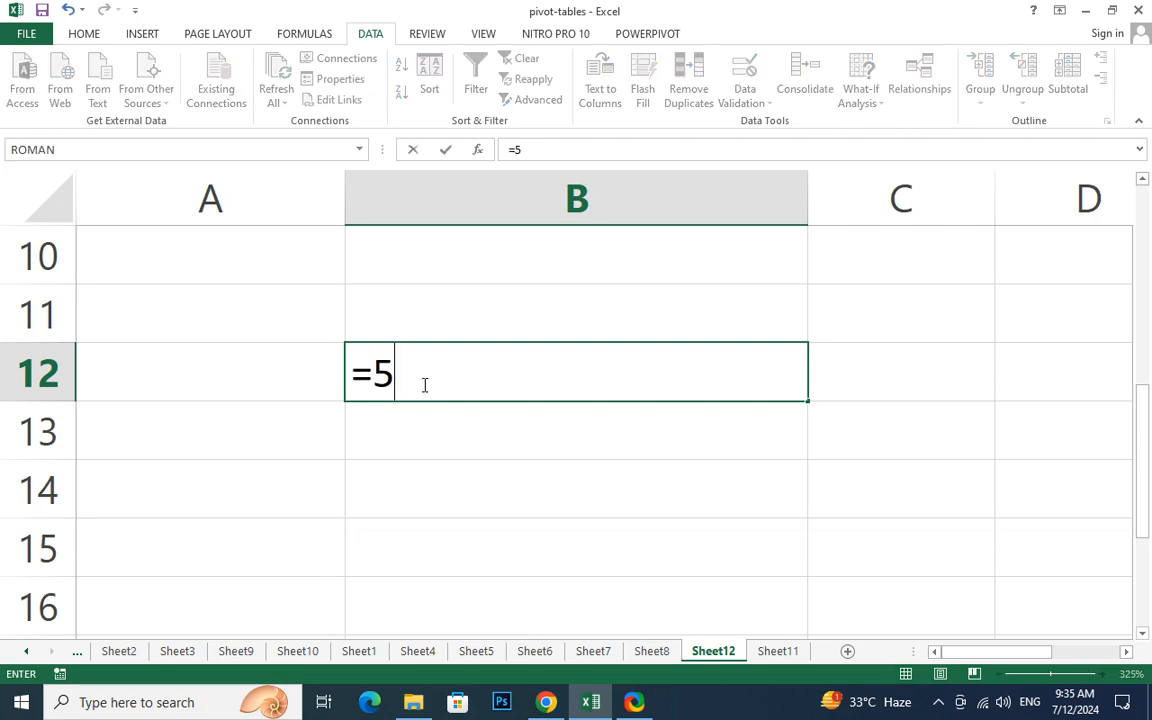
text(/2)
key(Return)
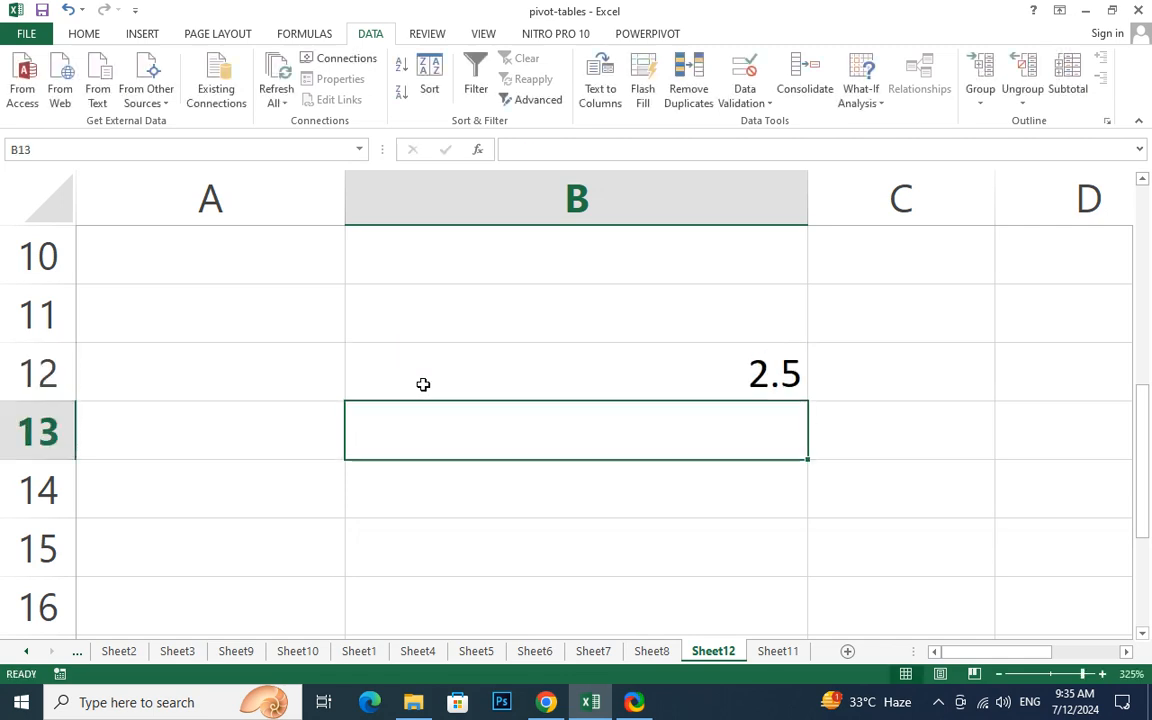
Step: Wrap the test division in B12 in a ROUND function with zero decimal digits, giving =ROUND(5/2,0)
click(574, 373)
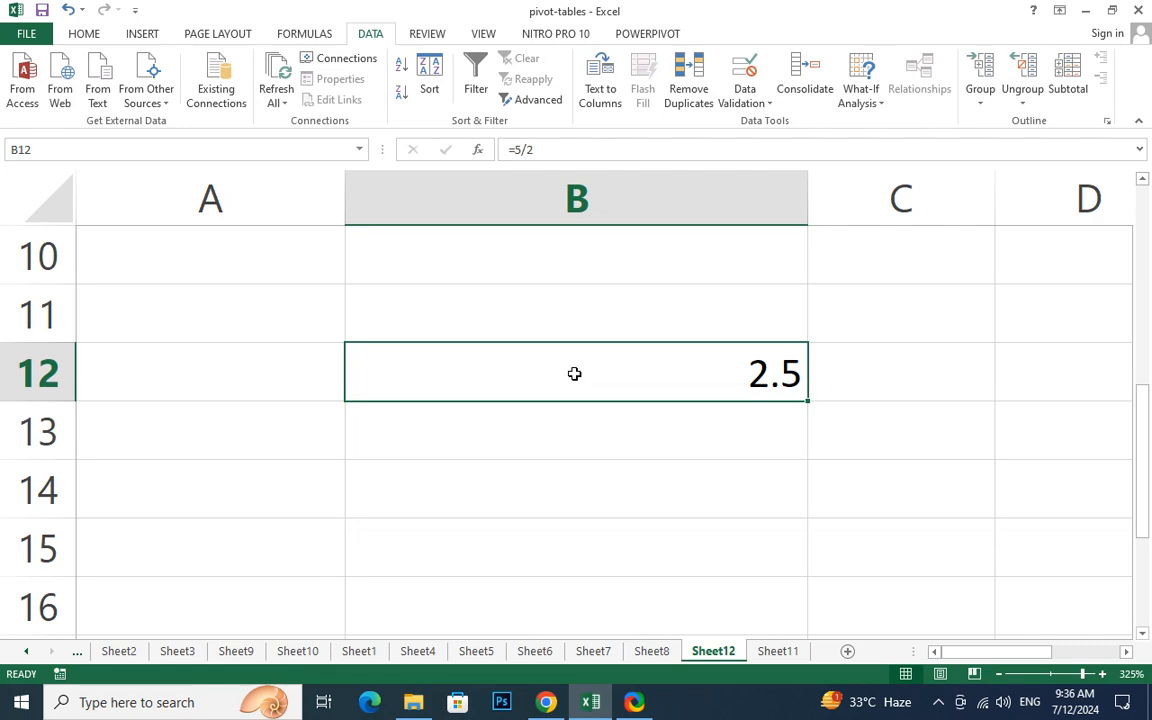
double_click(574, 373)
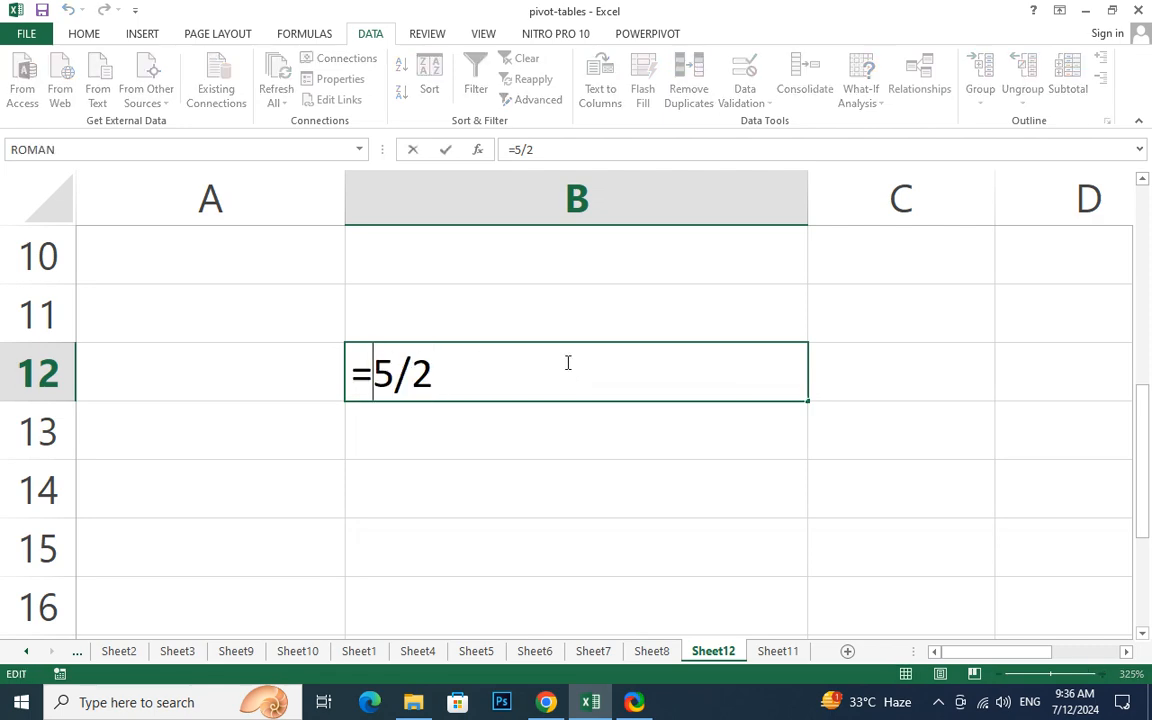
text(roun)
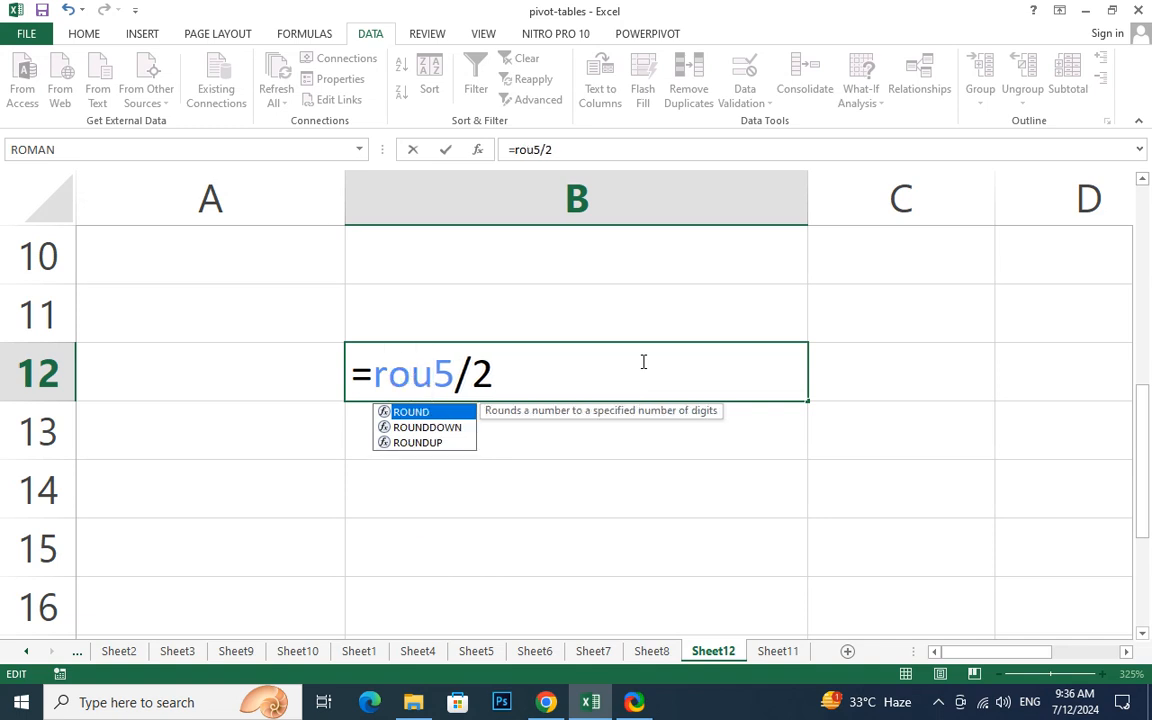
text(d()
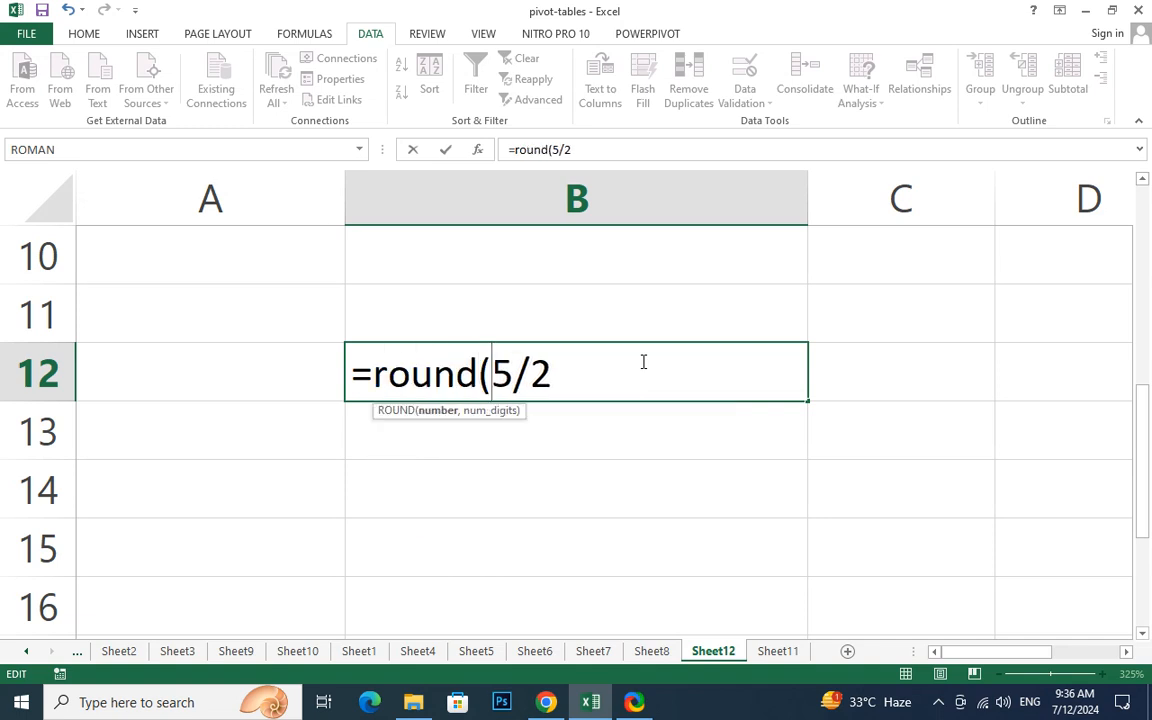
key(Right)
key(Right)
key(Right)
text())
key(Return)
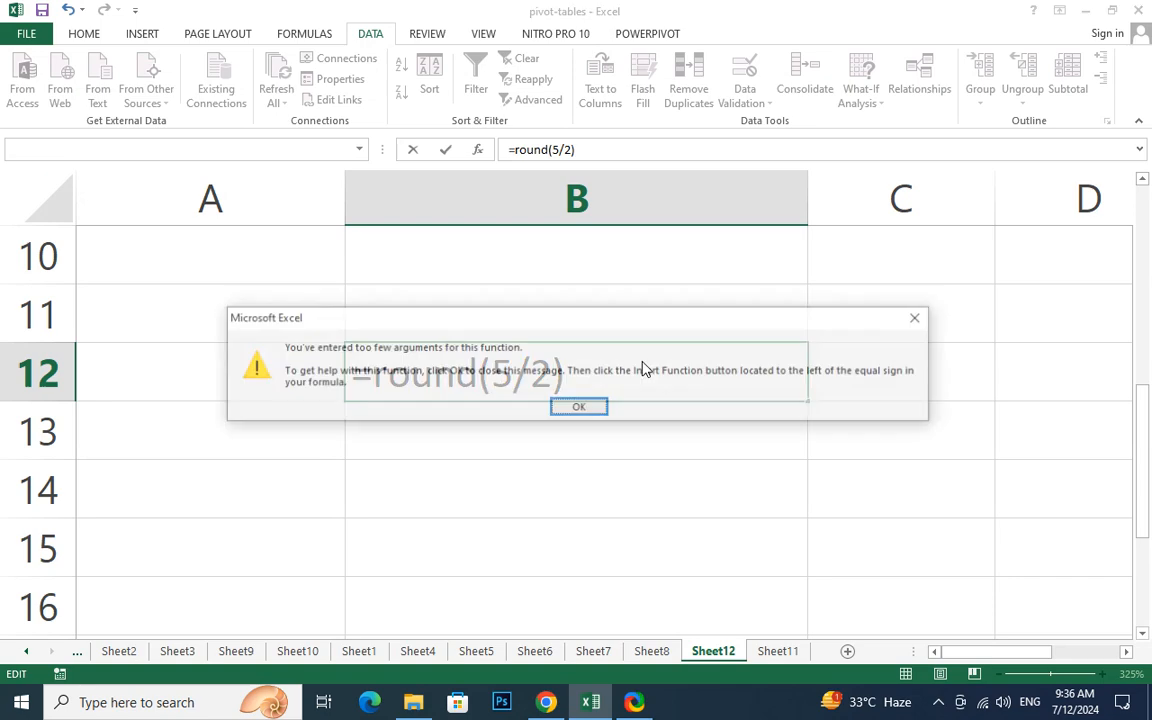
key(Return)
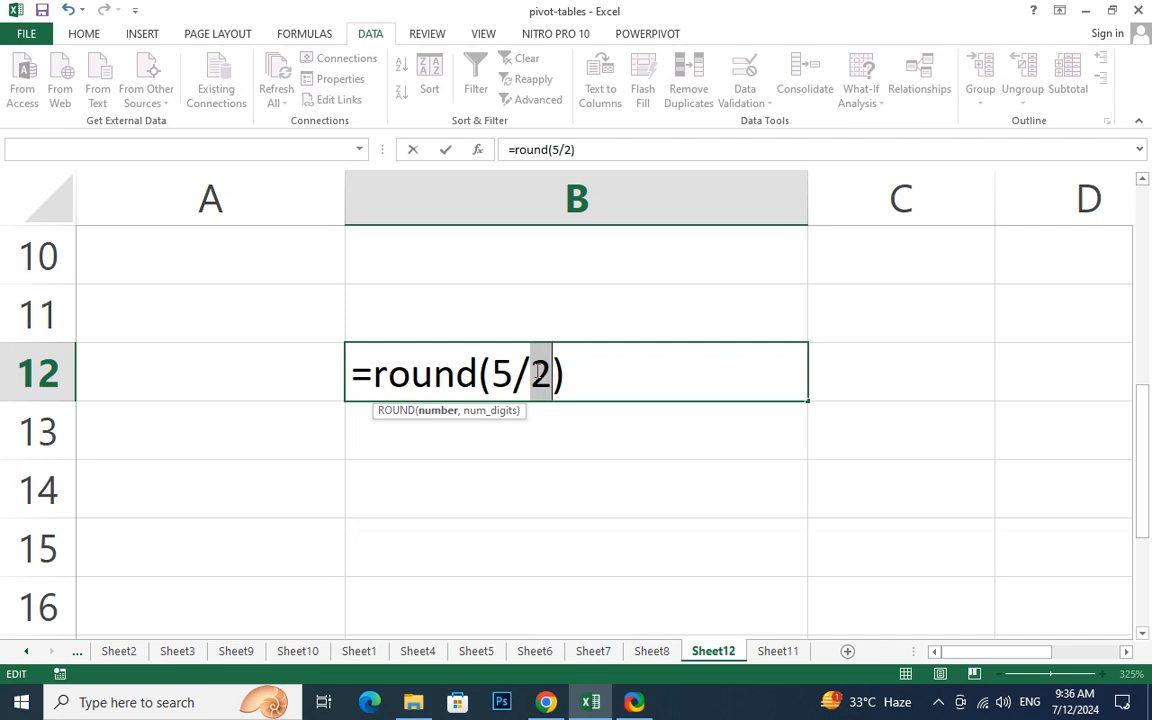
click(553, 374)
text(,0)
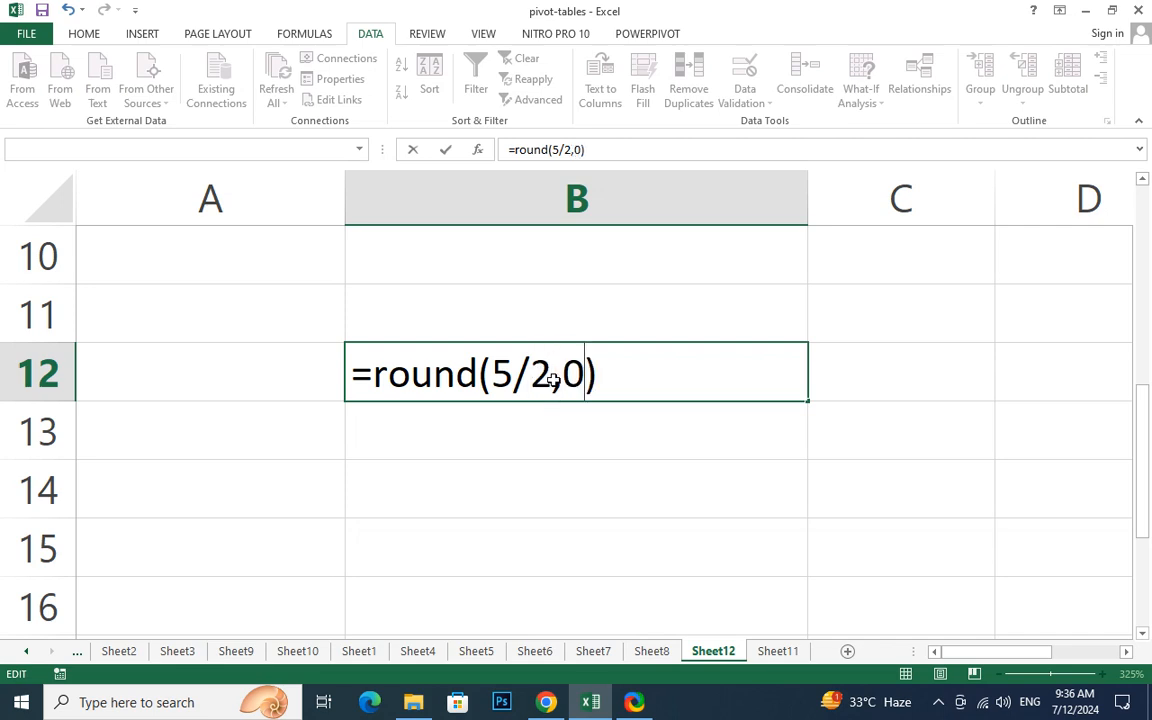
key(Return)
Step: Replace the dividend 5 in the B12 ROUND test formula with 4.5
click(607, 372)
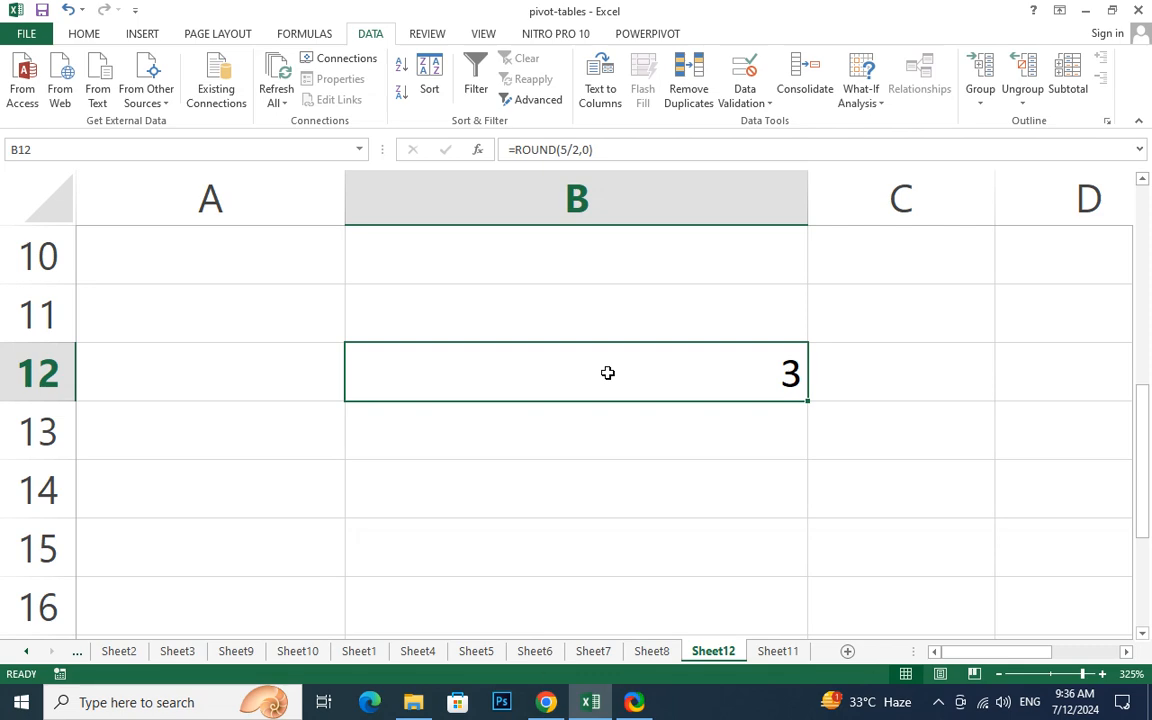
double_click(607, 373)
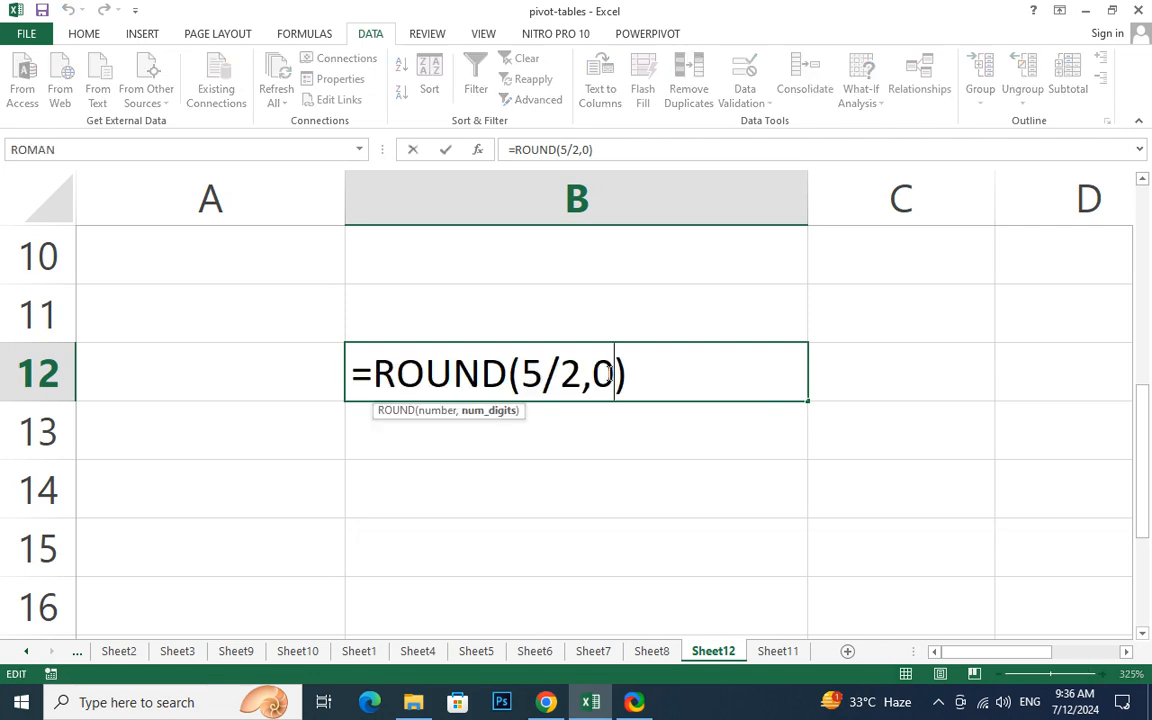
click(543, 372)
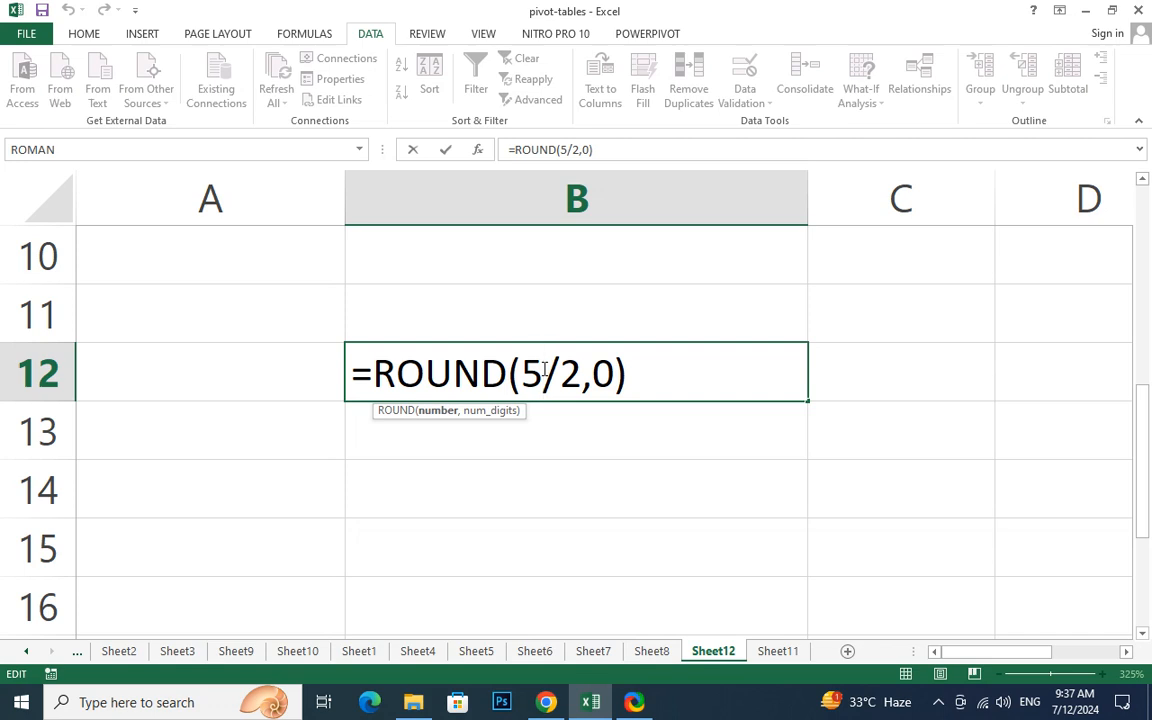
key(BackSpace)
text(4.5)
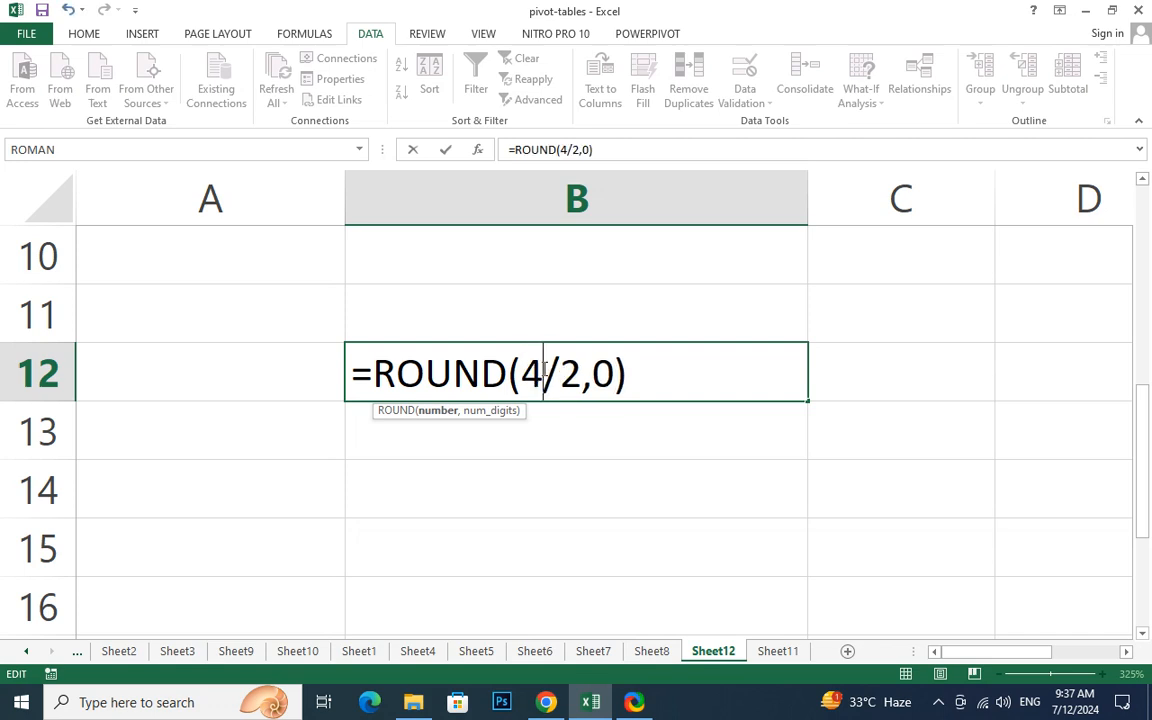
key(Return)
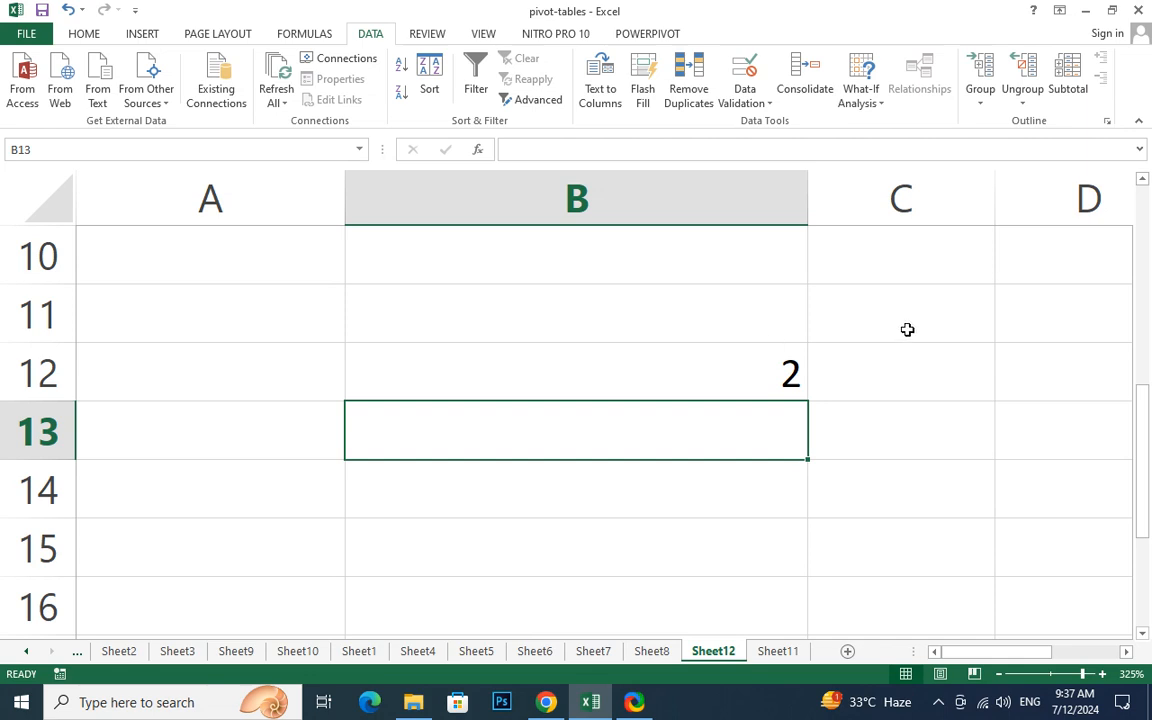
Step: Wrap the transport formula in B2 in CEILING.MATH with a significance of 0, giving =CEILING.MATH(B3/100,0)
scroll(566, 386, up, 3)
click(619, 323)
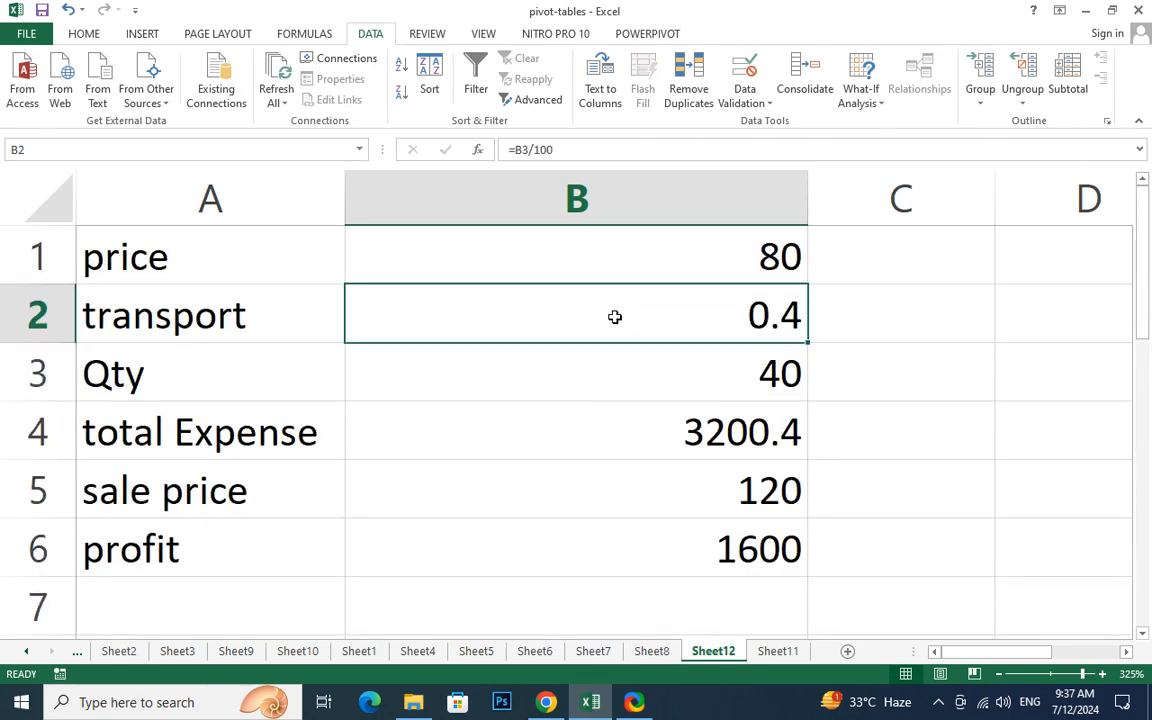
double_click(668, 320)
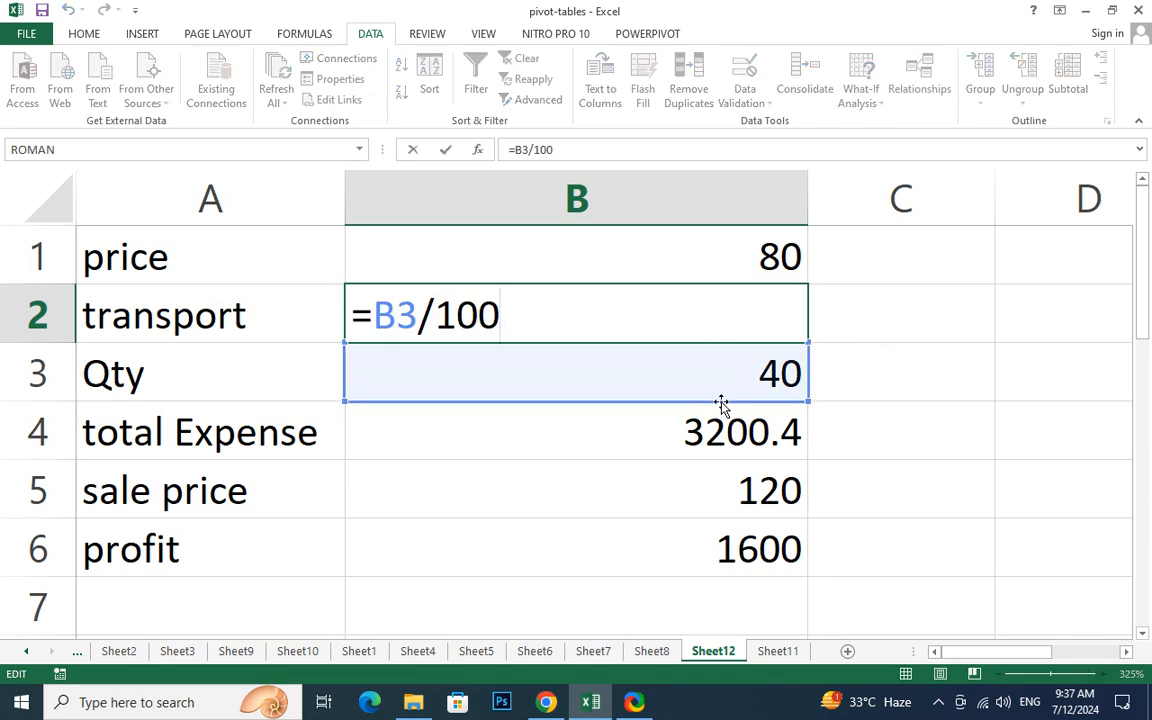
click(368, 313)
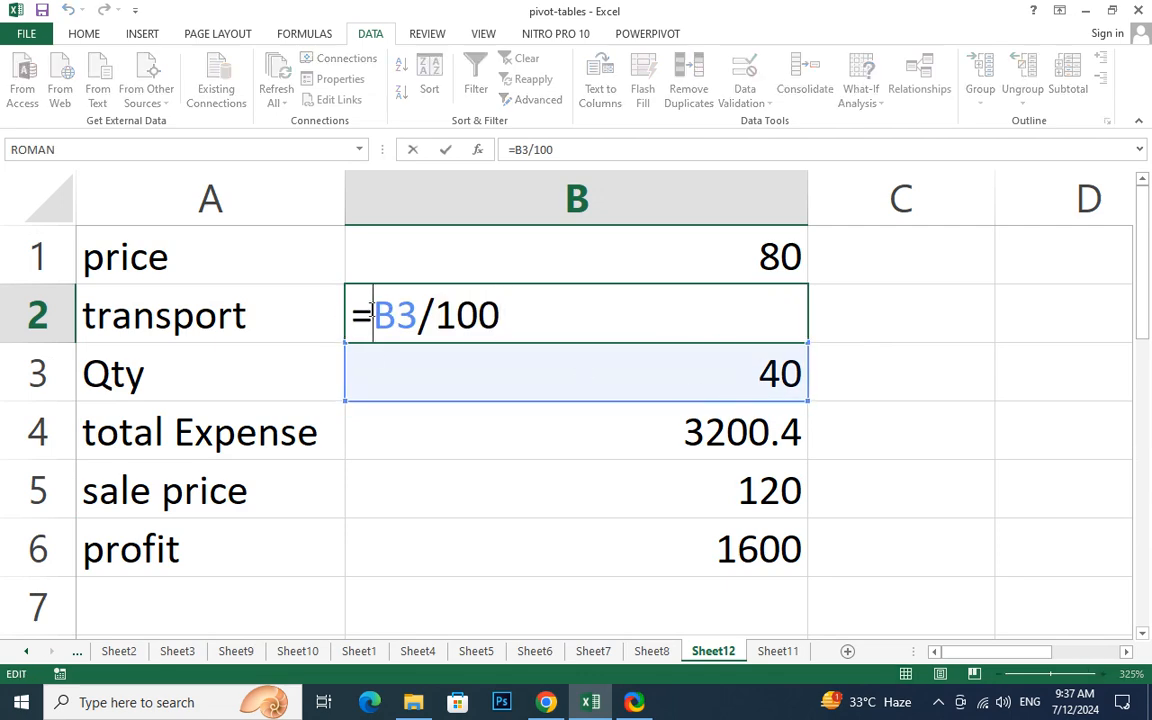
text(ci)
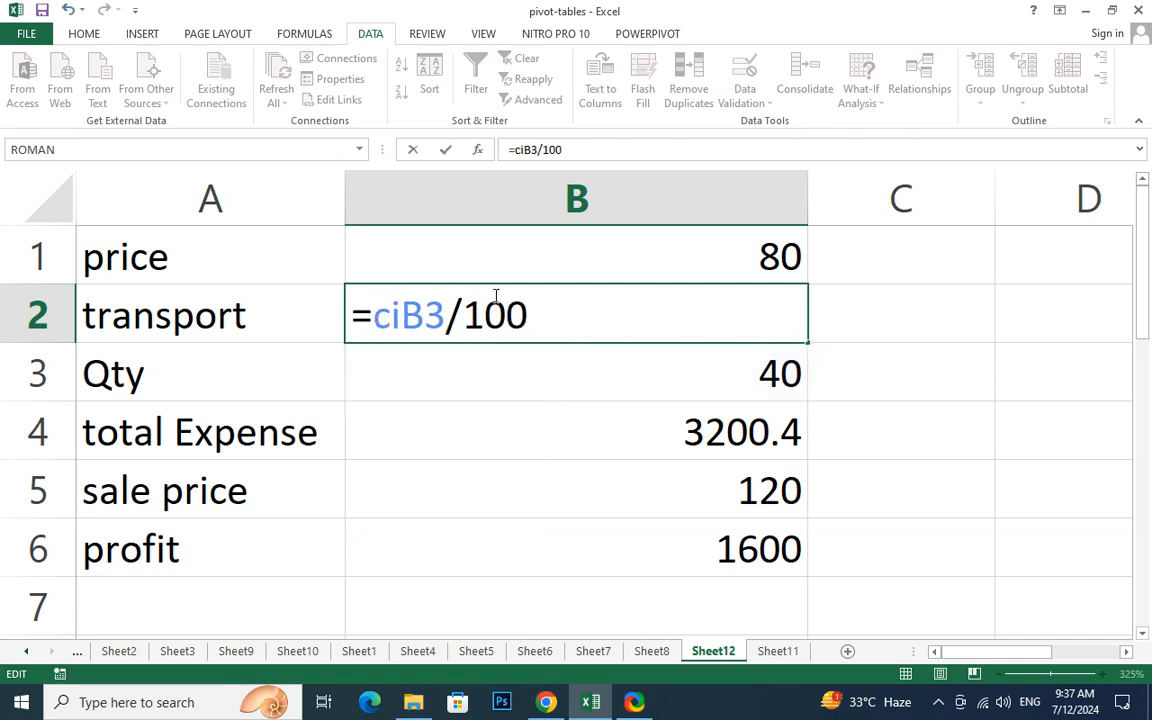
text(e)
key(BackSpace)
key(BackSpace)
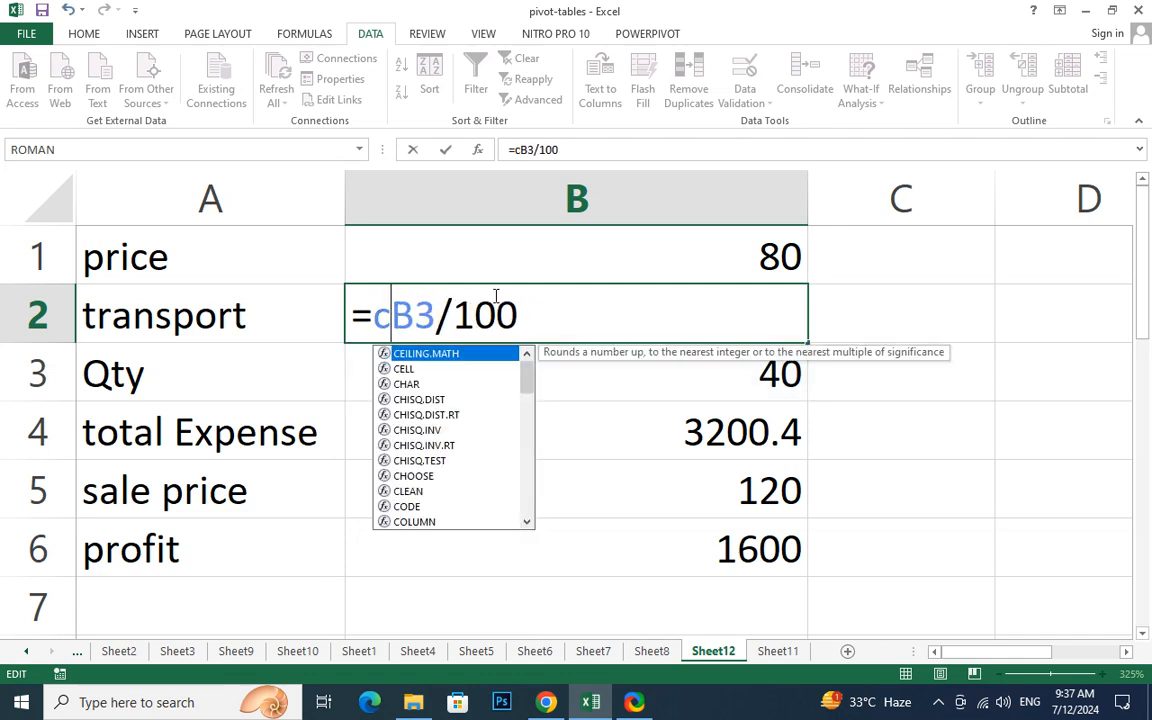
double_click(470, 359)
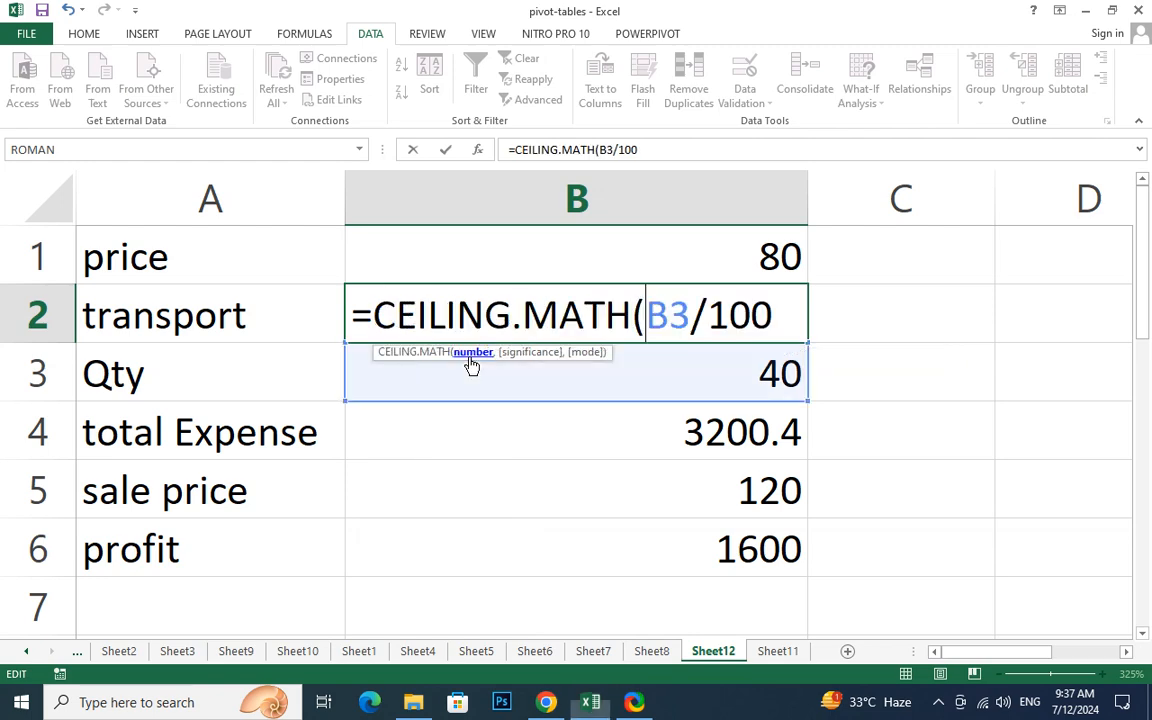
click(774, 323)
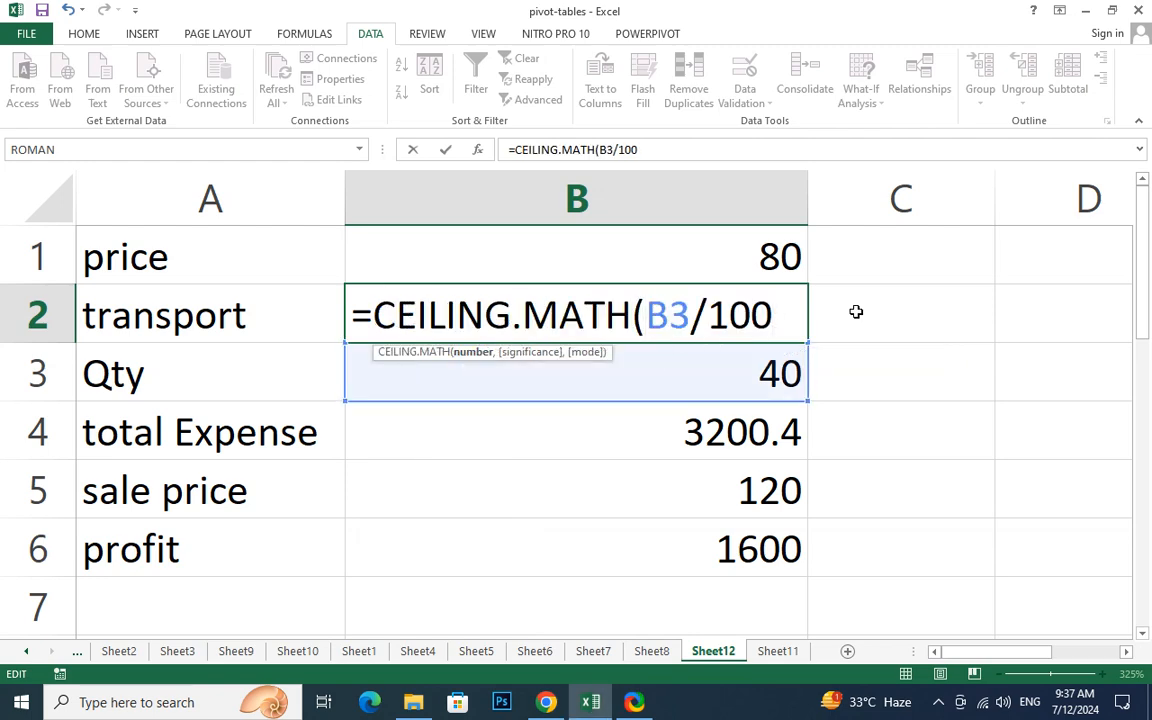
text(,0))
key(Return)
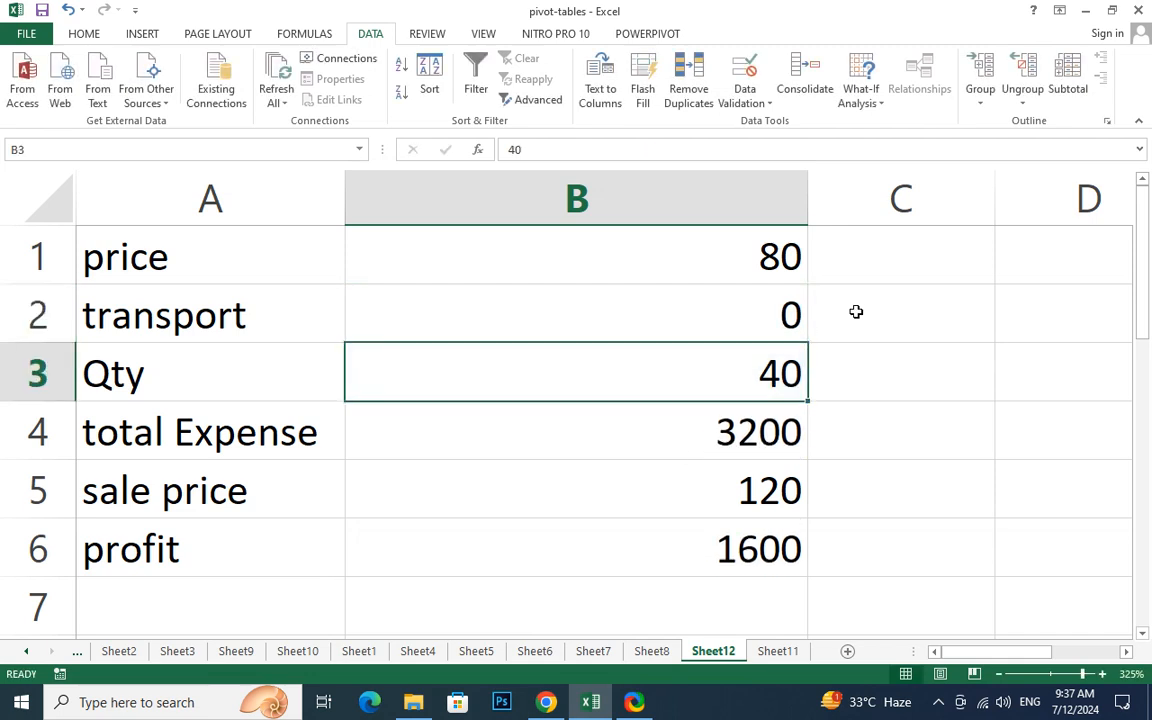
Step: Widen column B and set the significance in the B2 transport formula to 1, giving =CEILING.MATH(B3/100,1)
drag(808, 200, 955, 199)
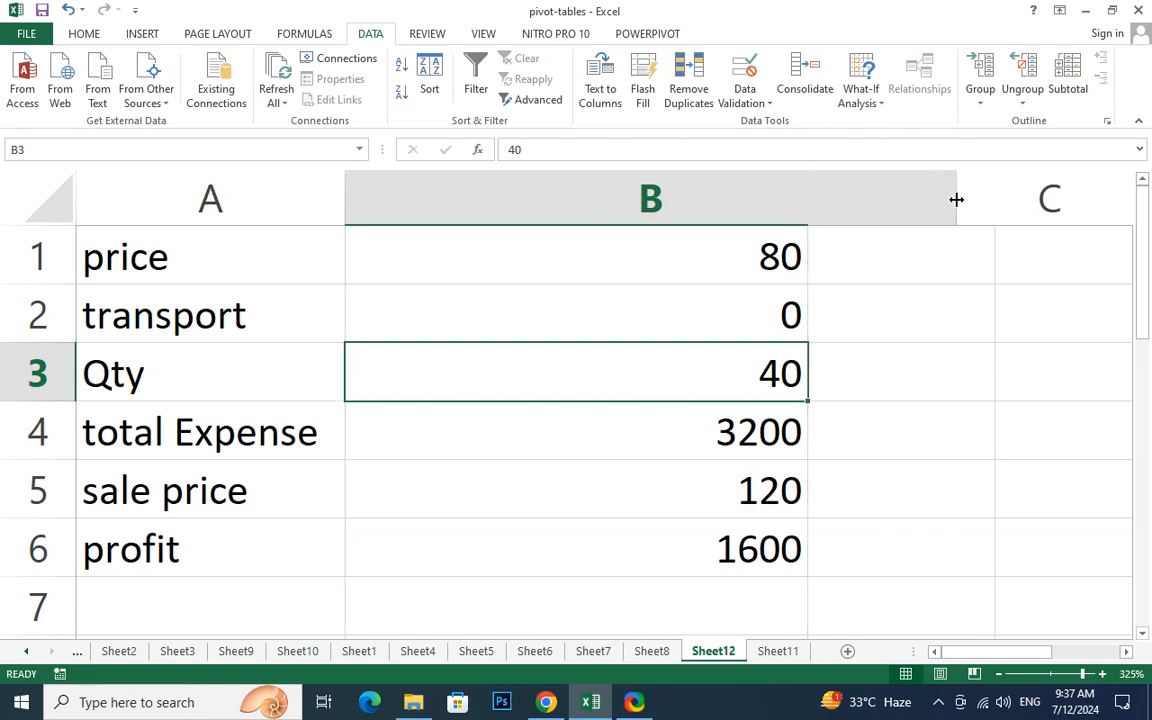
double_click(684, 306)
click(795, 311)
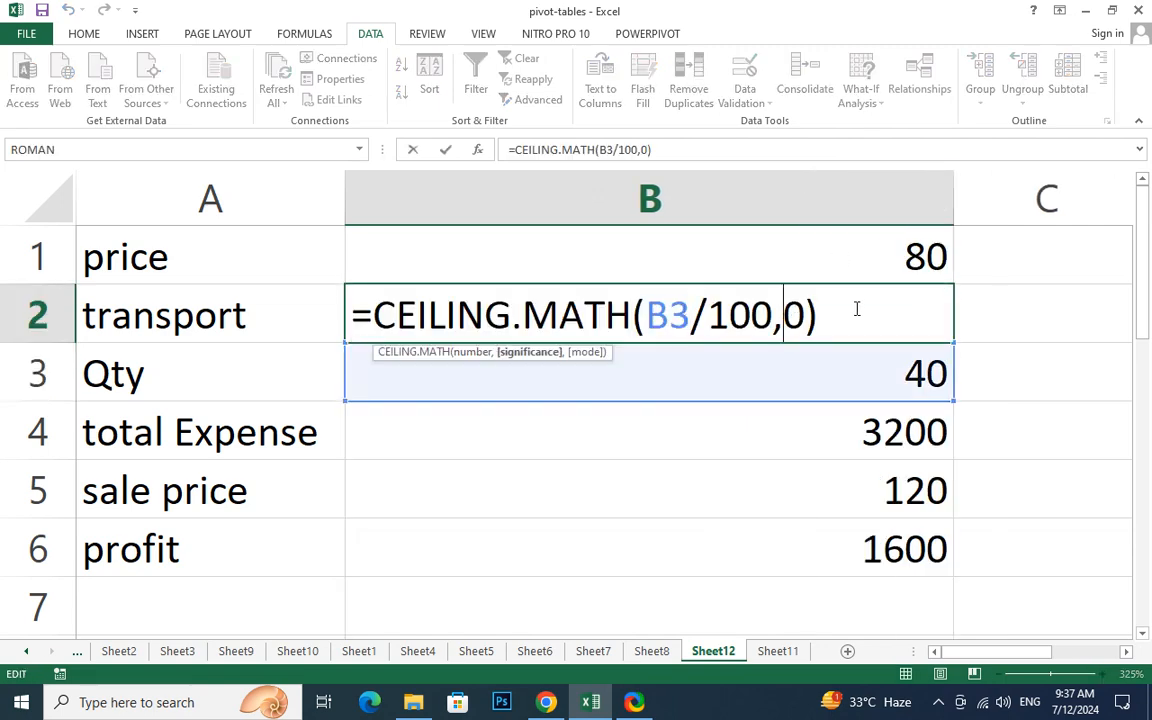
key(BackSpace)
text(1)
key(Return)
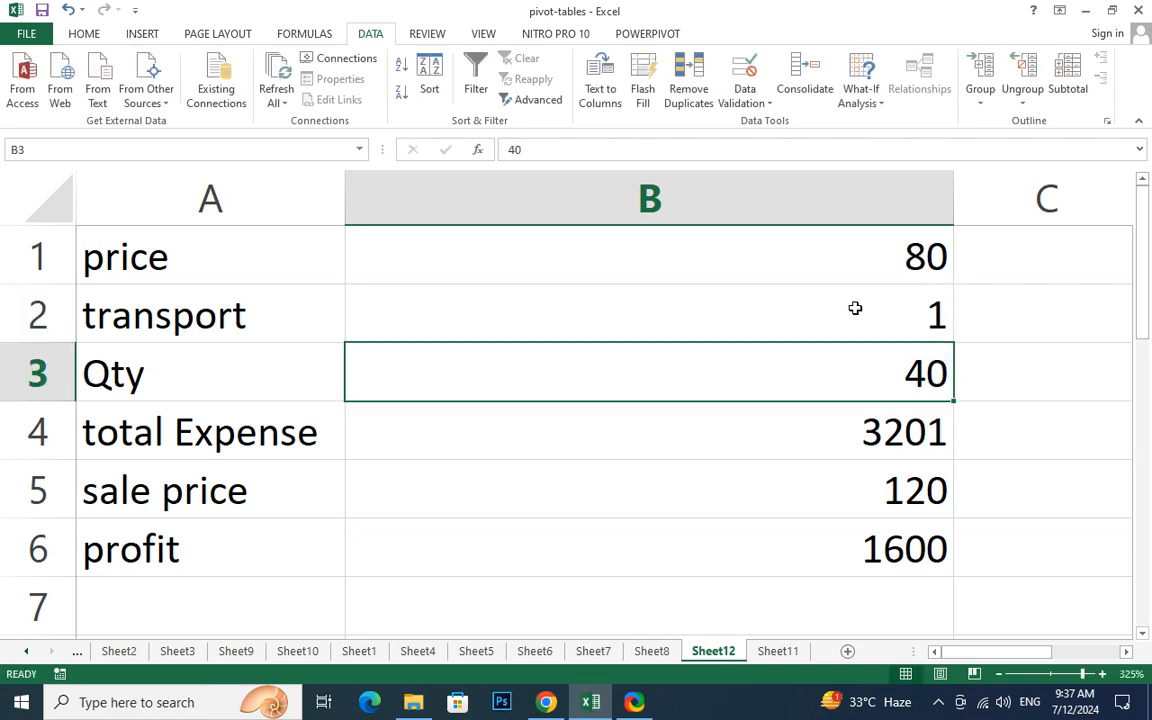
Step: Review the CEILING.MATH transport formula in B2 and the quantity cell B3 it depends on
click(846, 314)
double_click(838, 316)
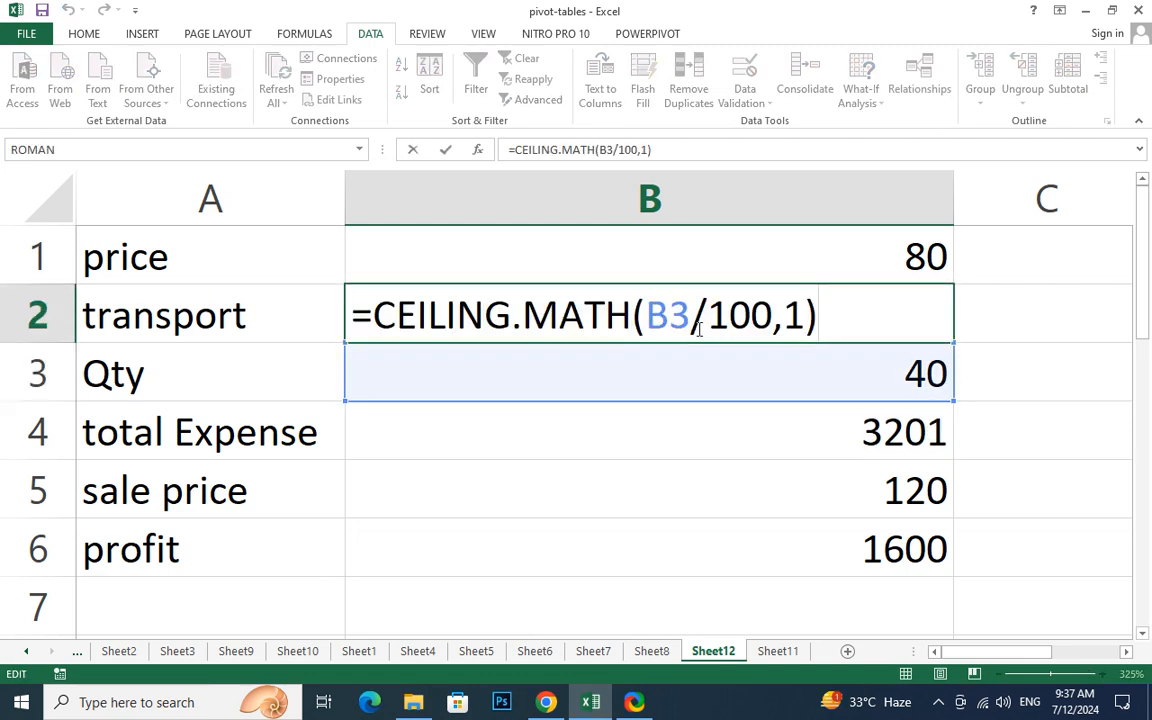
click(653, 451)
click(735, 303)
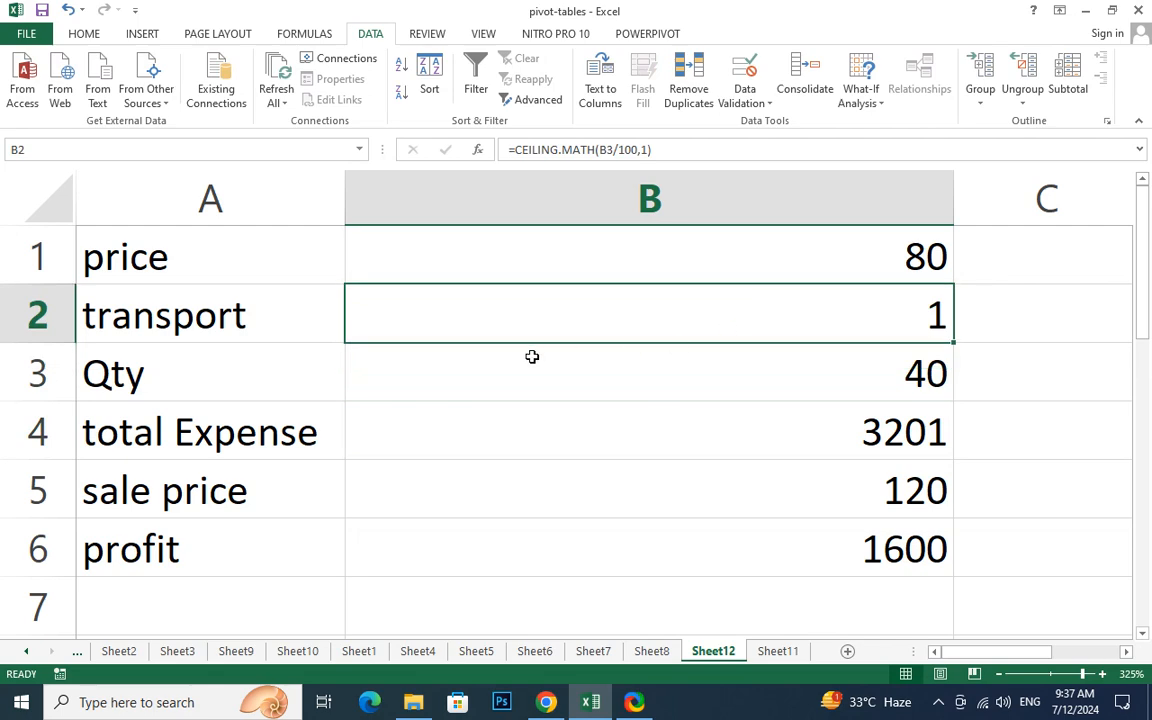
click(716, 369)
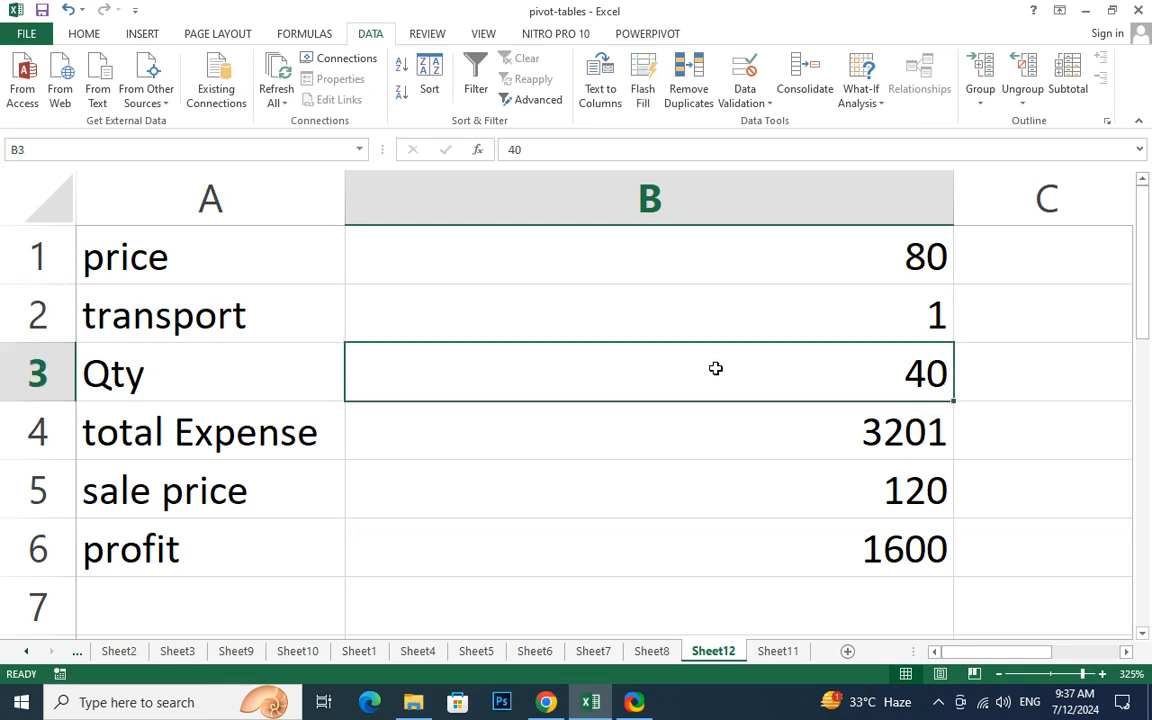
click(702, 311)
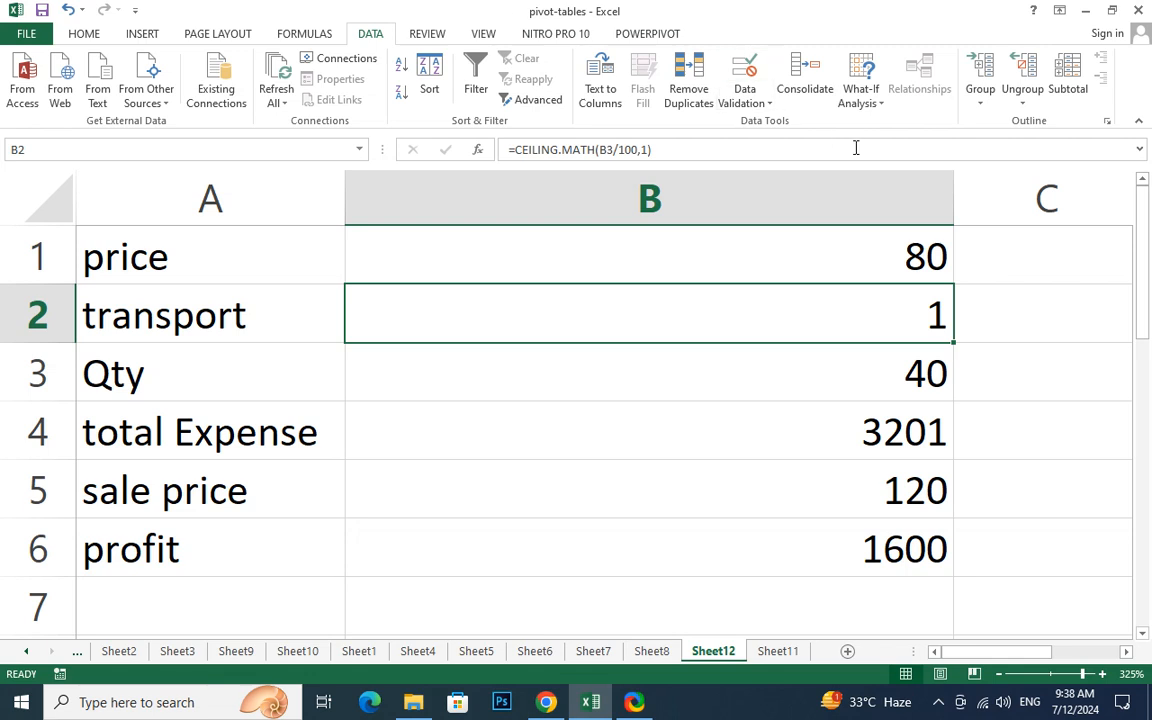
Step: Test the rounded transport cost by setting the quantity in B3 first to 95 and finally to 110
click(787, 389)
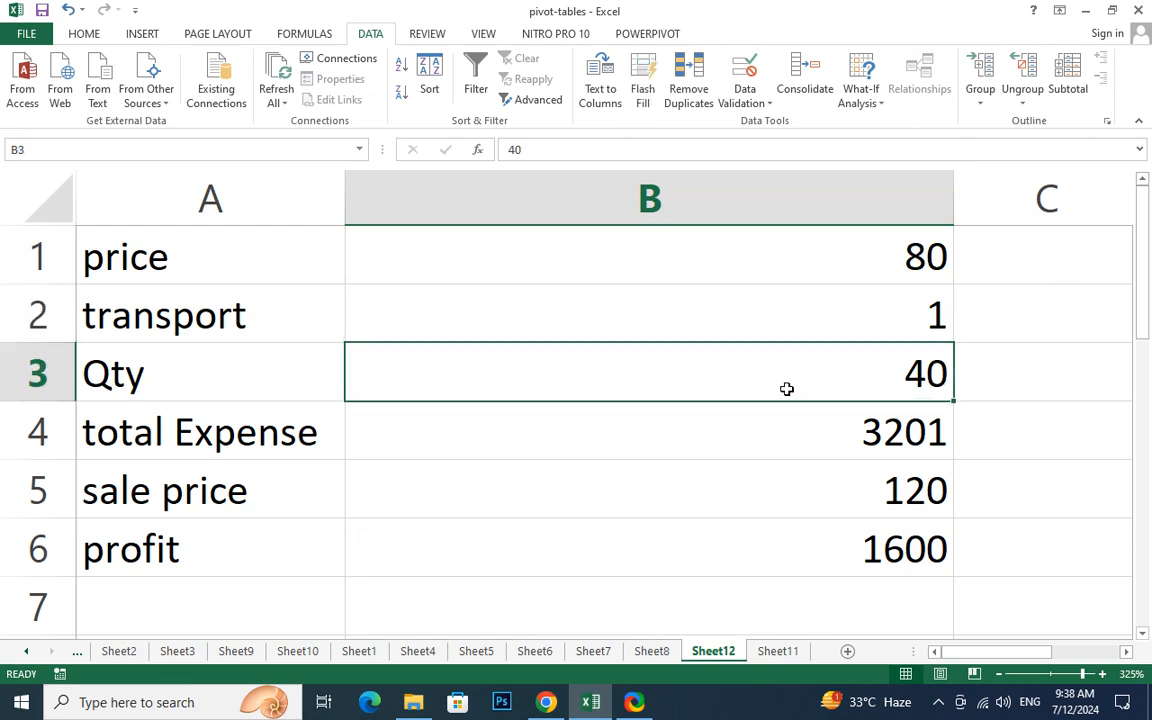
text(95)
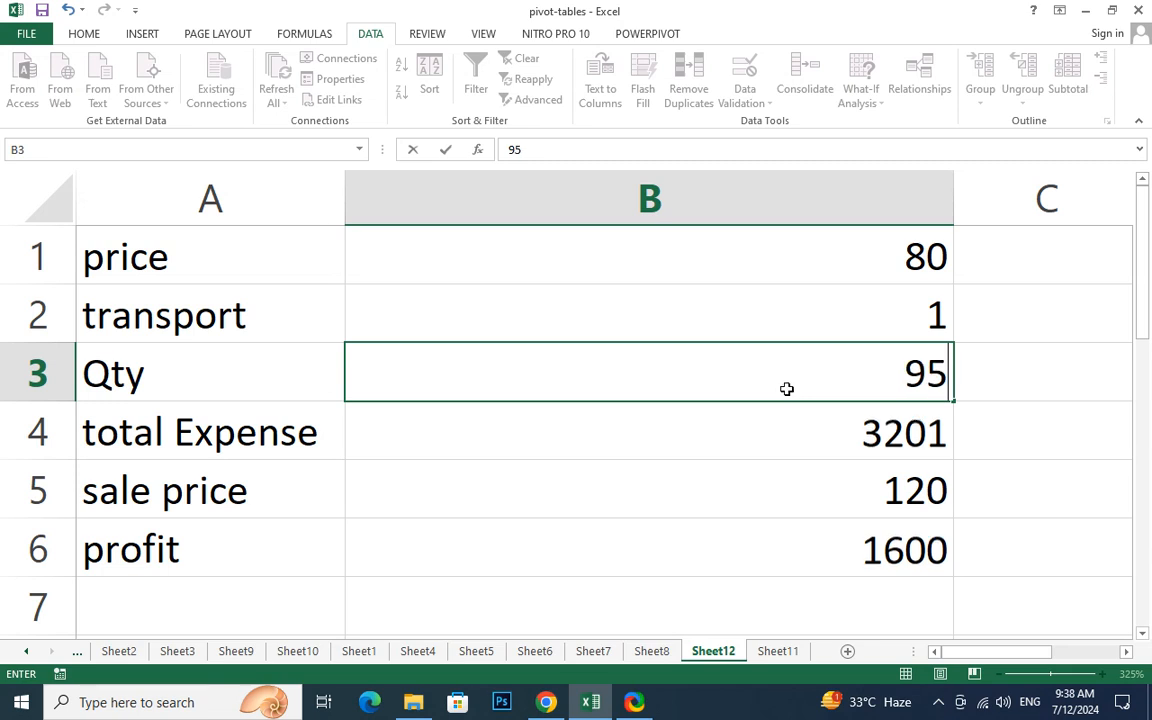
key(Return)
click(782, 389)
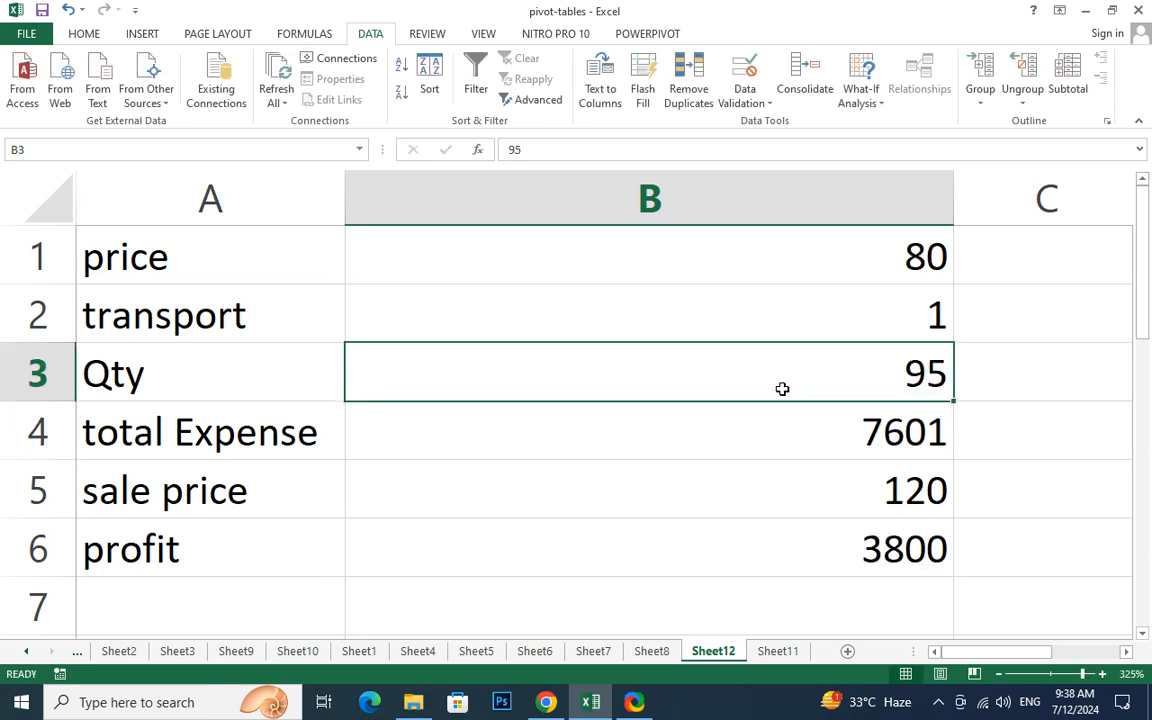
text(110)
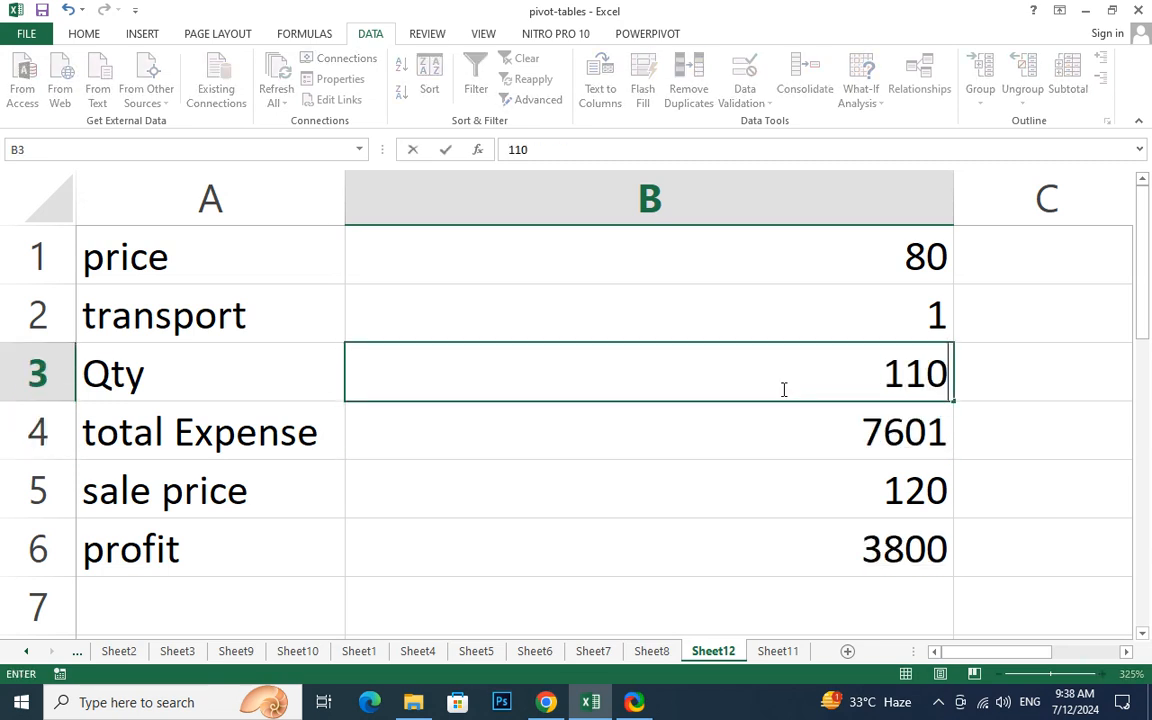
key(Return)
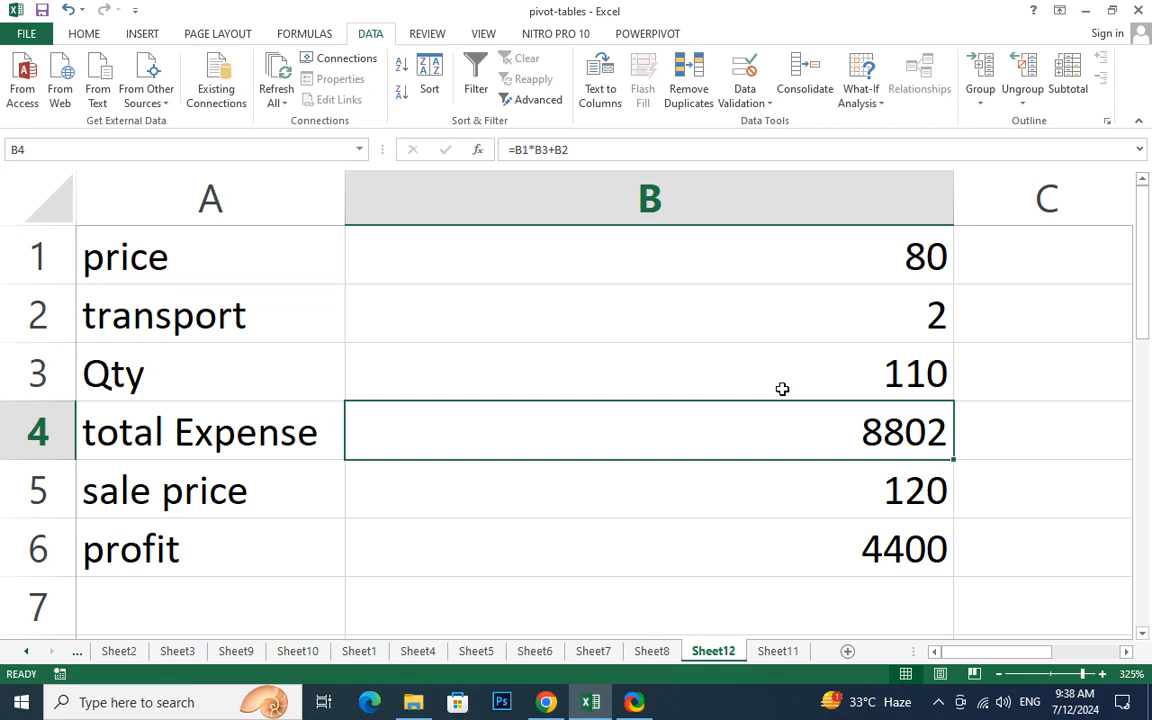
Step: Inspect the sale price in B5, the profit formula in B6 and the quantity in B3
click(711, 481)
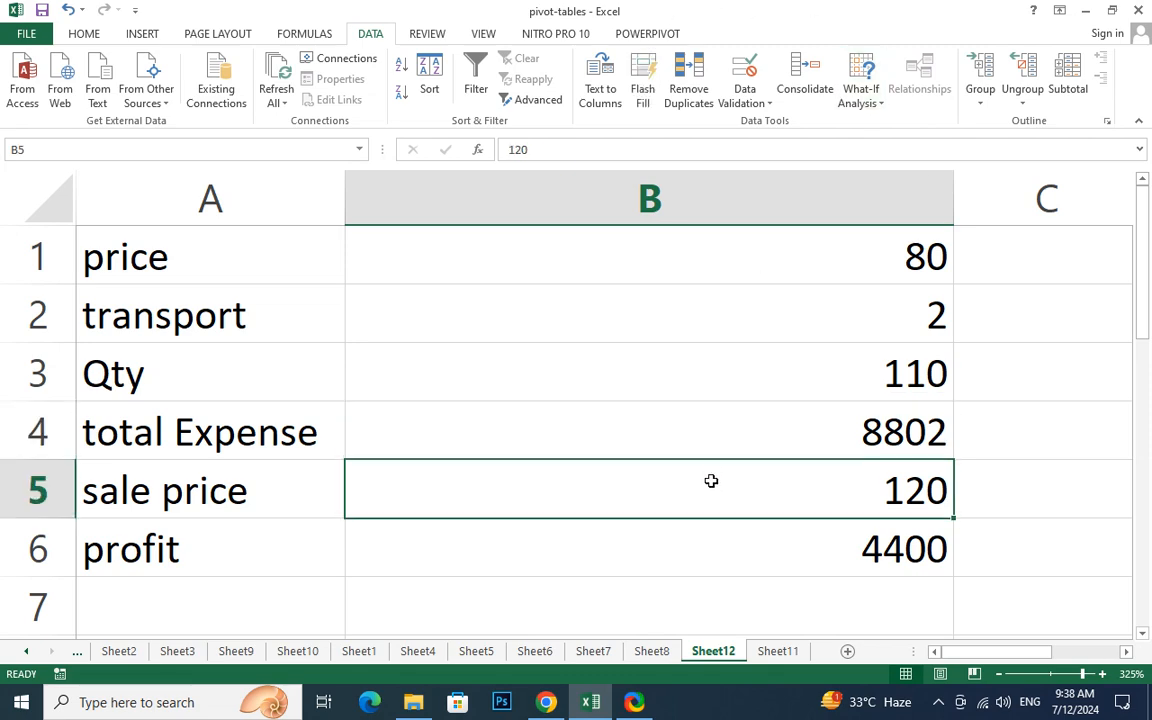
click(705, 540)
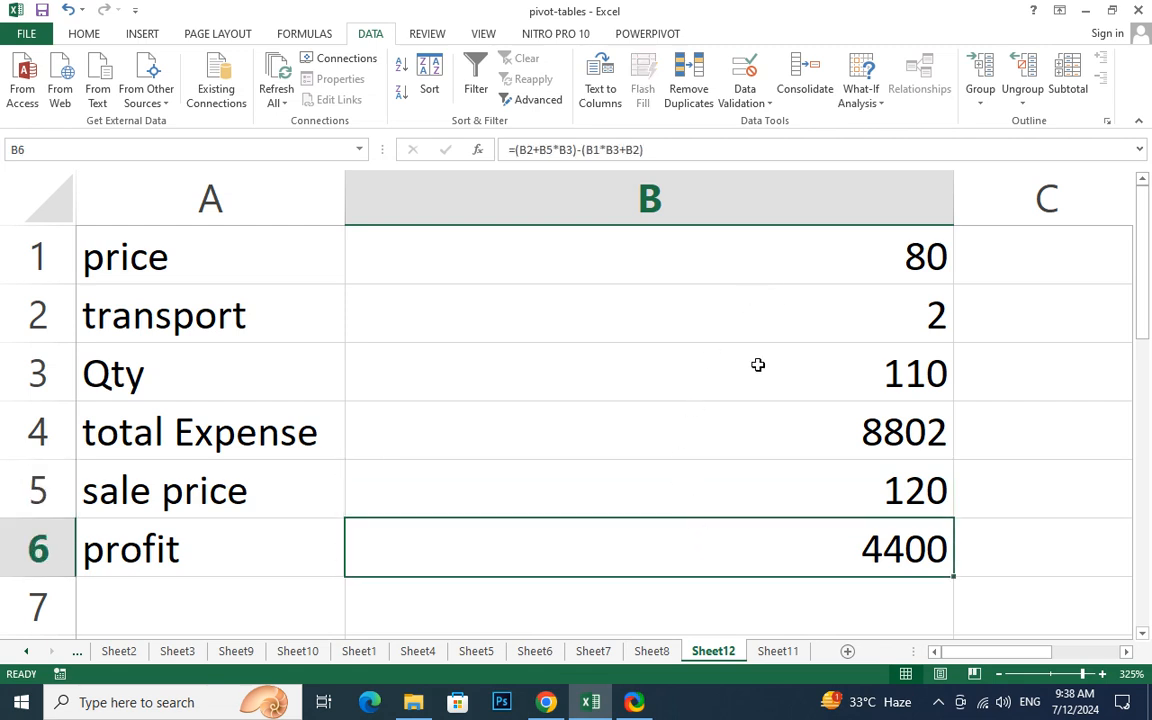
click(810, 368)
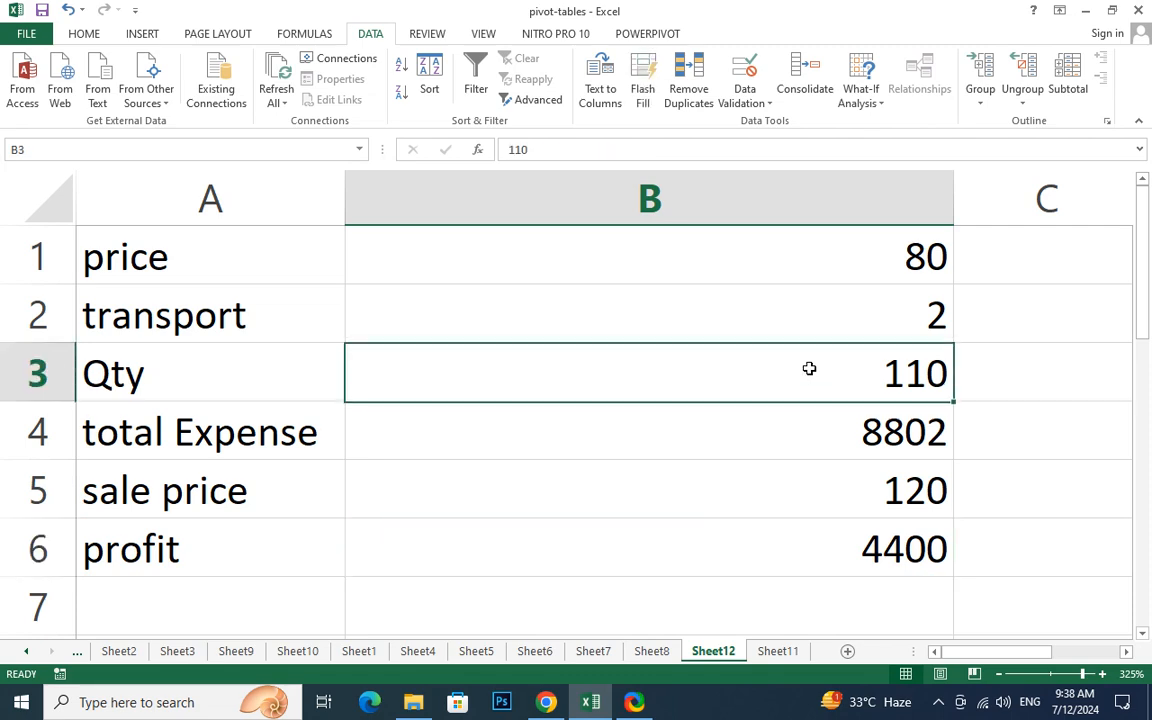
Step: Set the quantity in B3 to 10 and check the profit formula in B6
text(10)
key(Return)
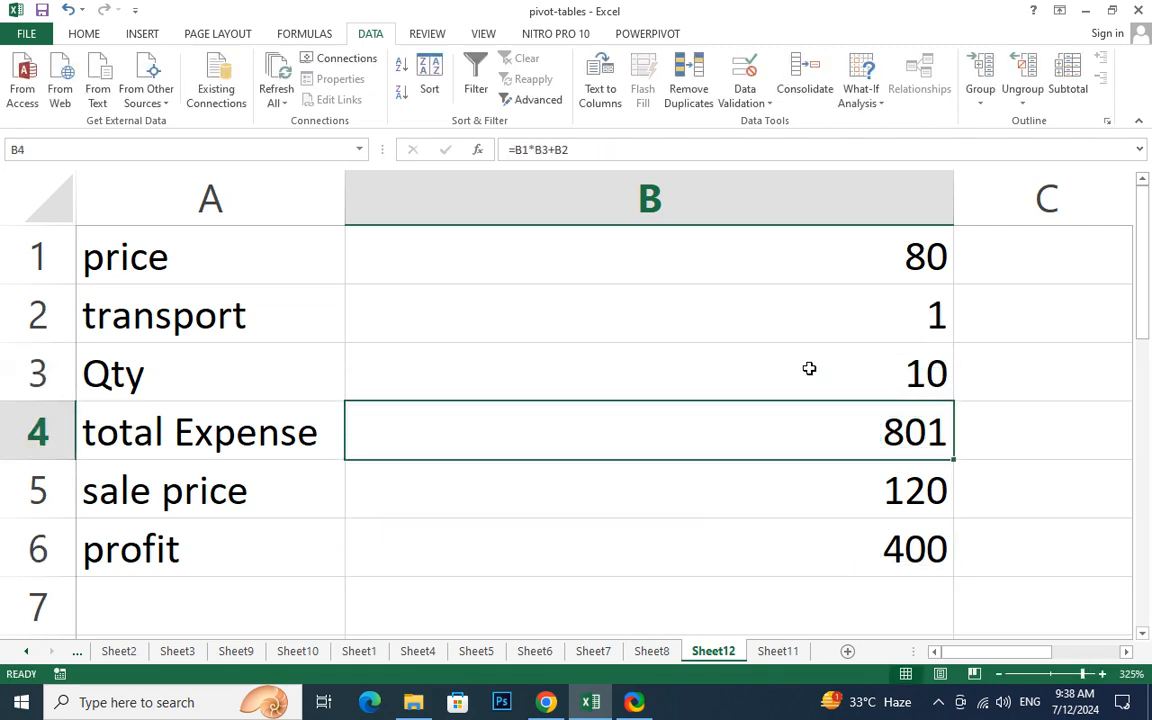
scroll(707, 399, down, 1)
click(581, 375)
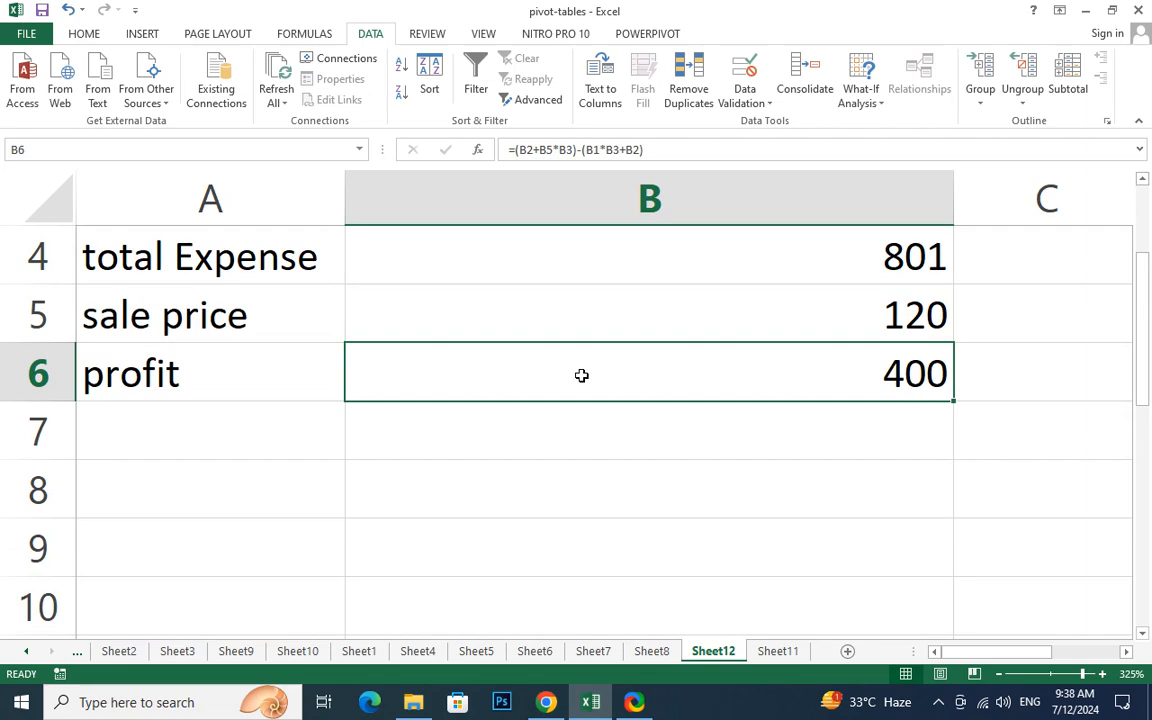
scroll(590, 374, up, 1)
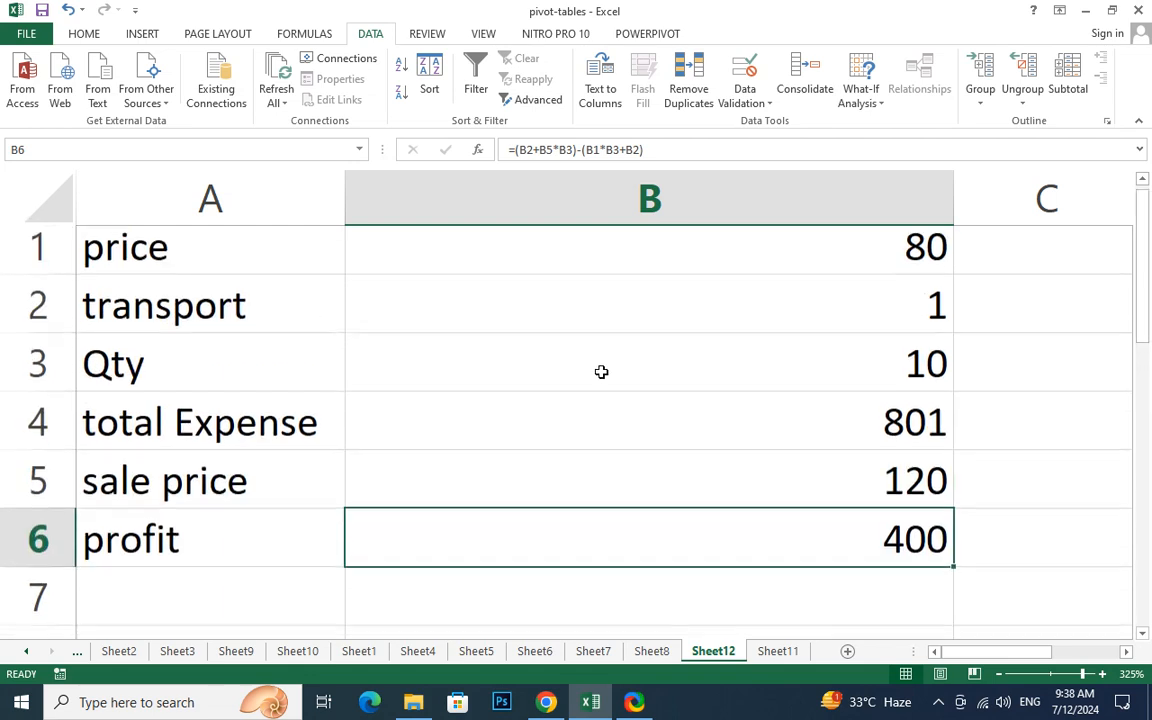
Step: Test the transport rounding by setting the quantity in B3 first to 100 and finally to 101
click(745, 366)
text(100)
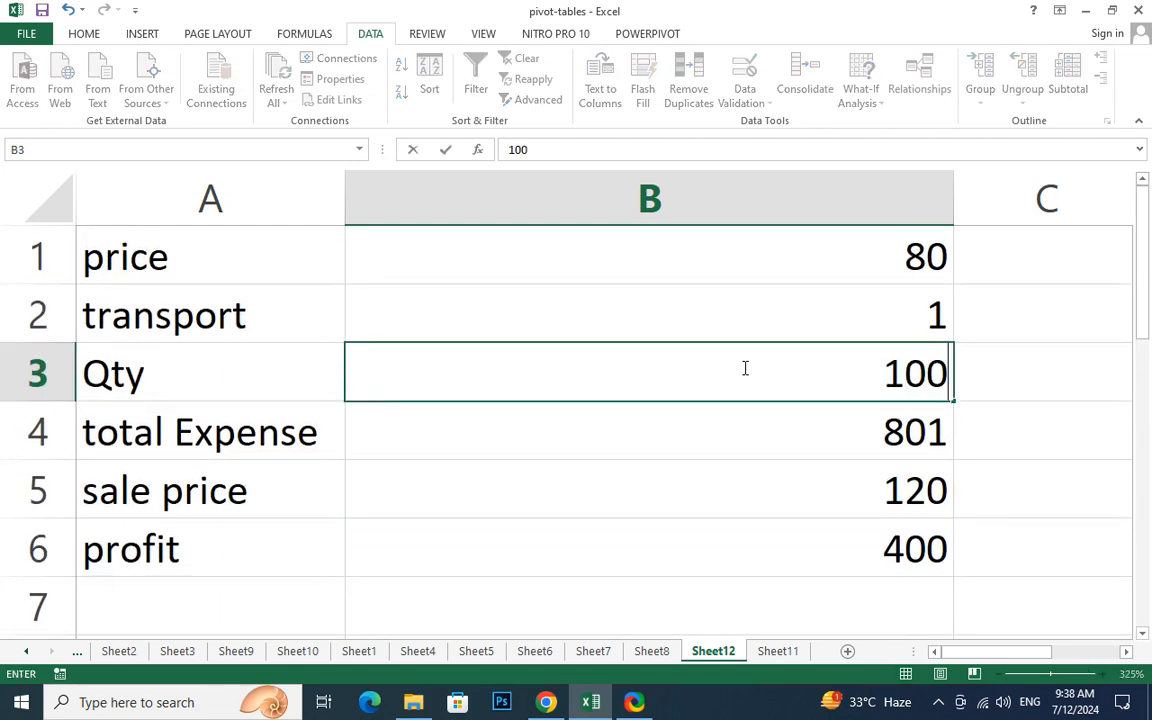
key(Return)
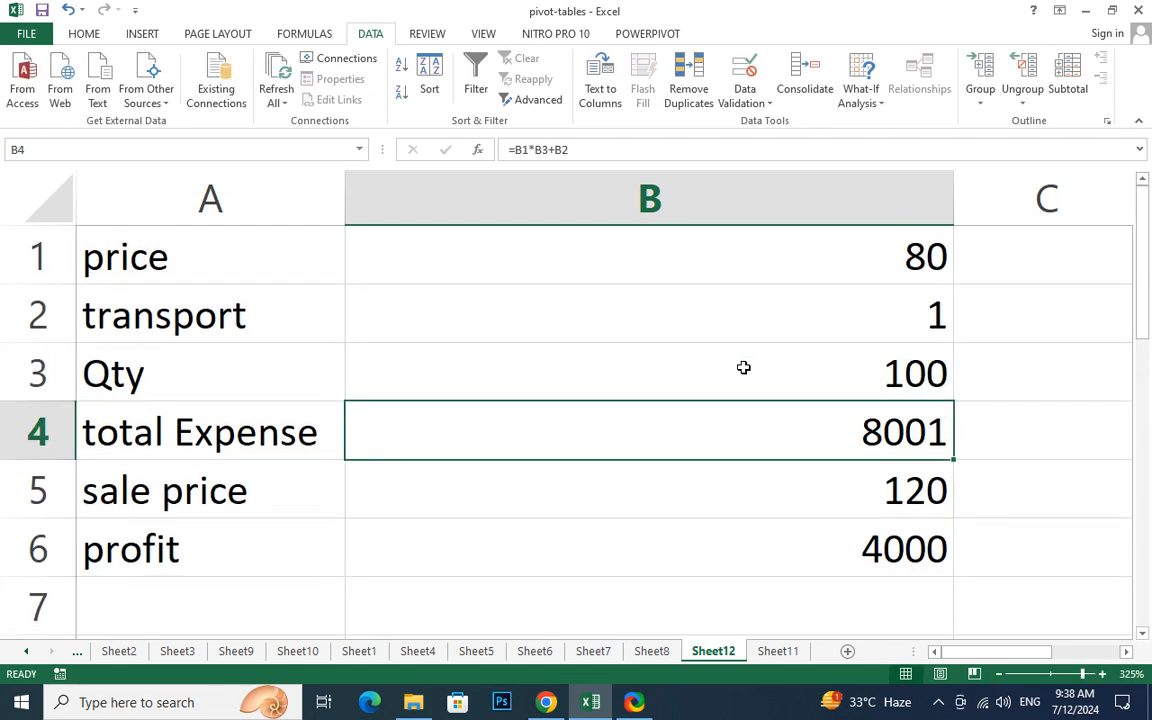
click(804, 377)
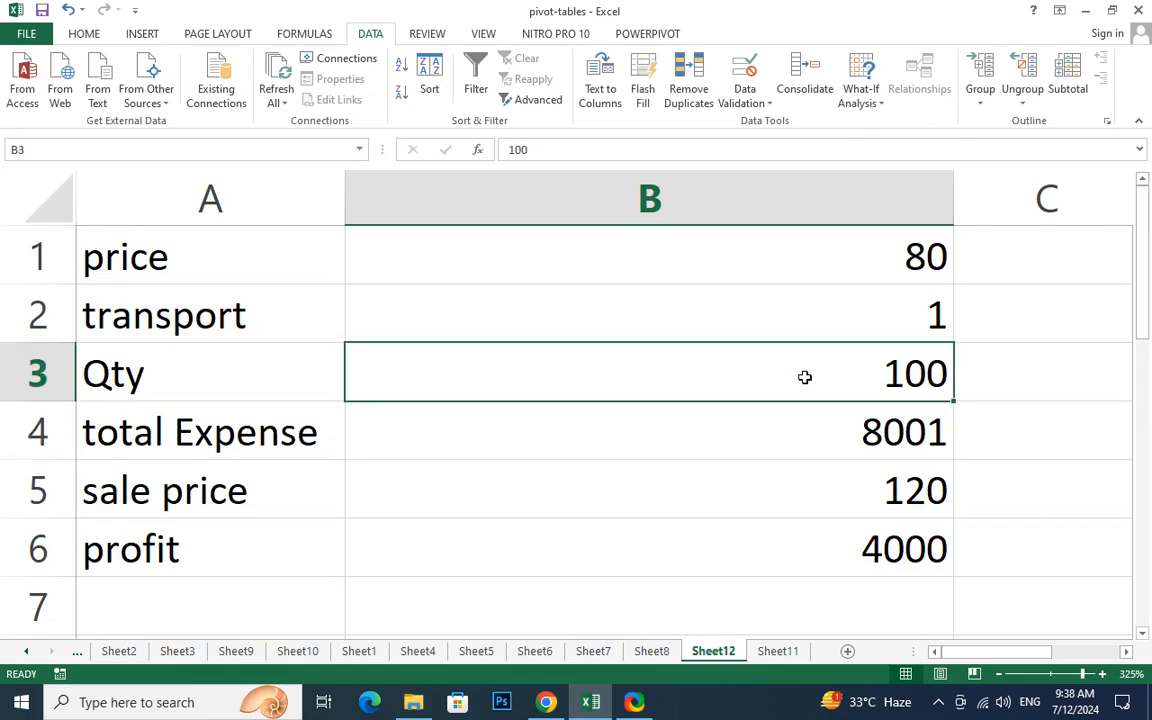
key(F2)
key(BackSpace)
text(1)
key(Return)
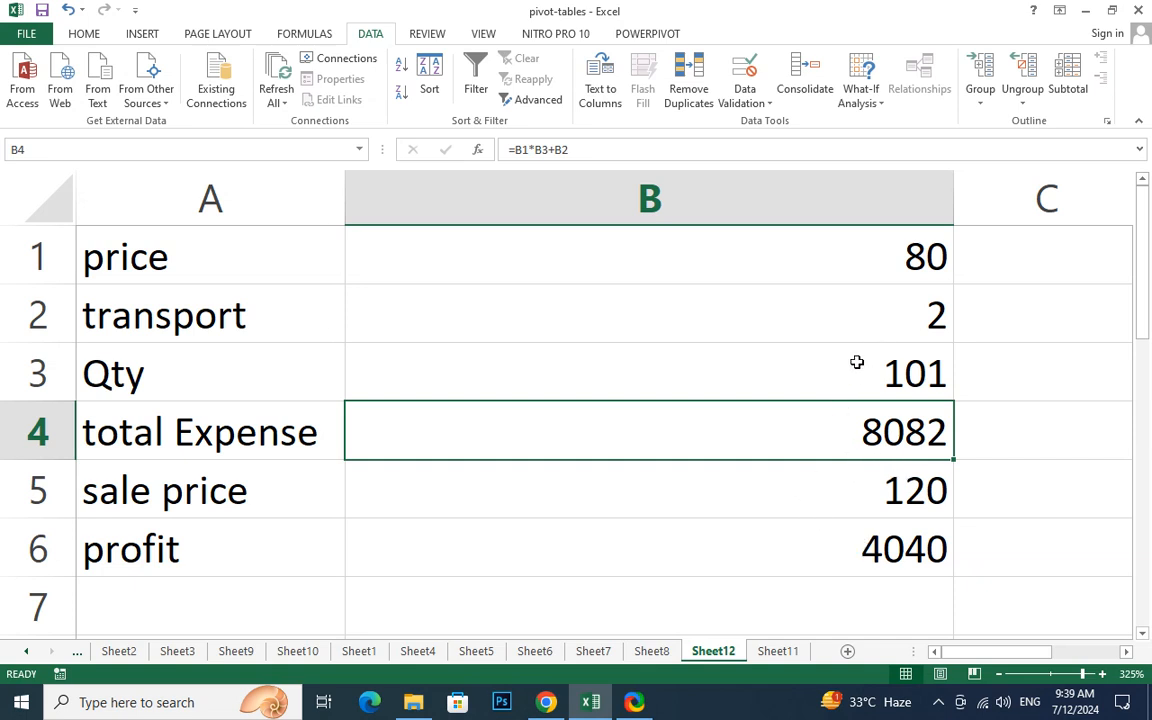
Step: Examine how the CEILING.MATH transport formula in B2 depends on the quantity in B3
click(603, 377)
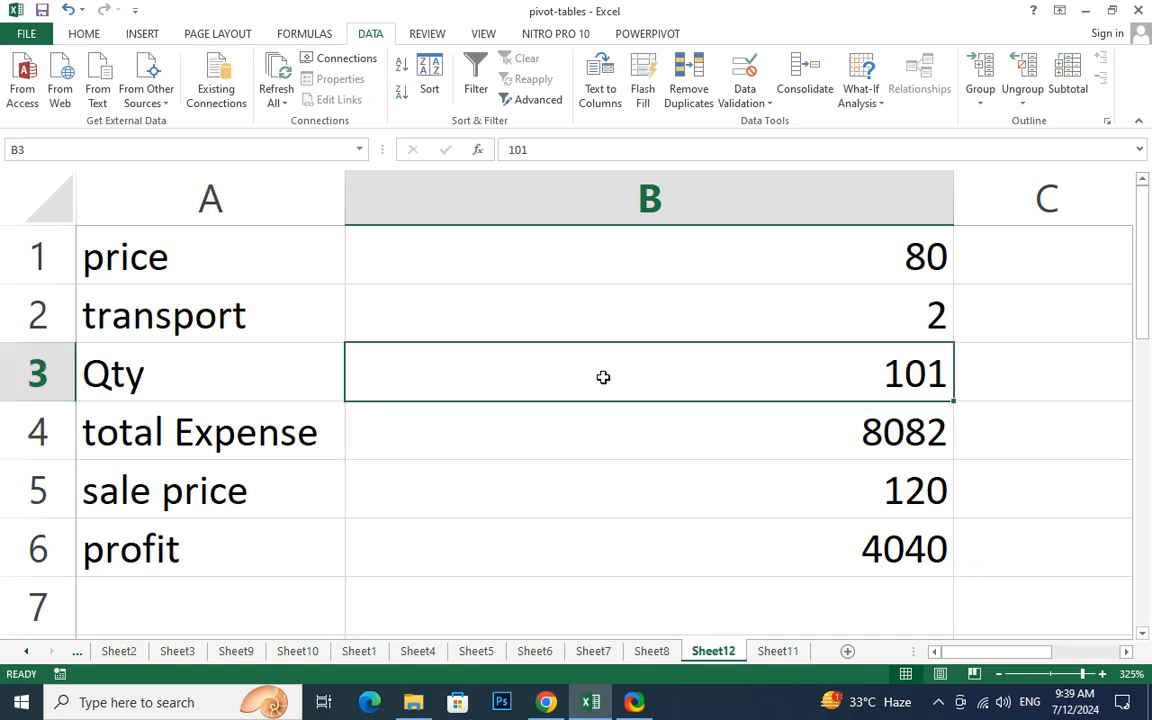
click(733, 320)
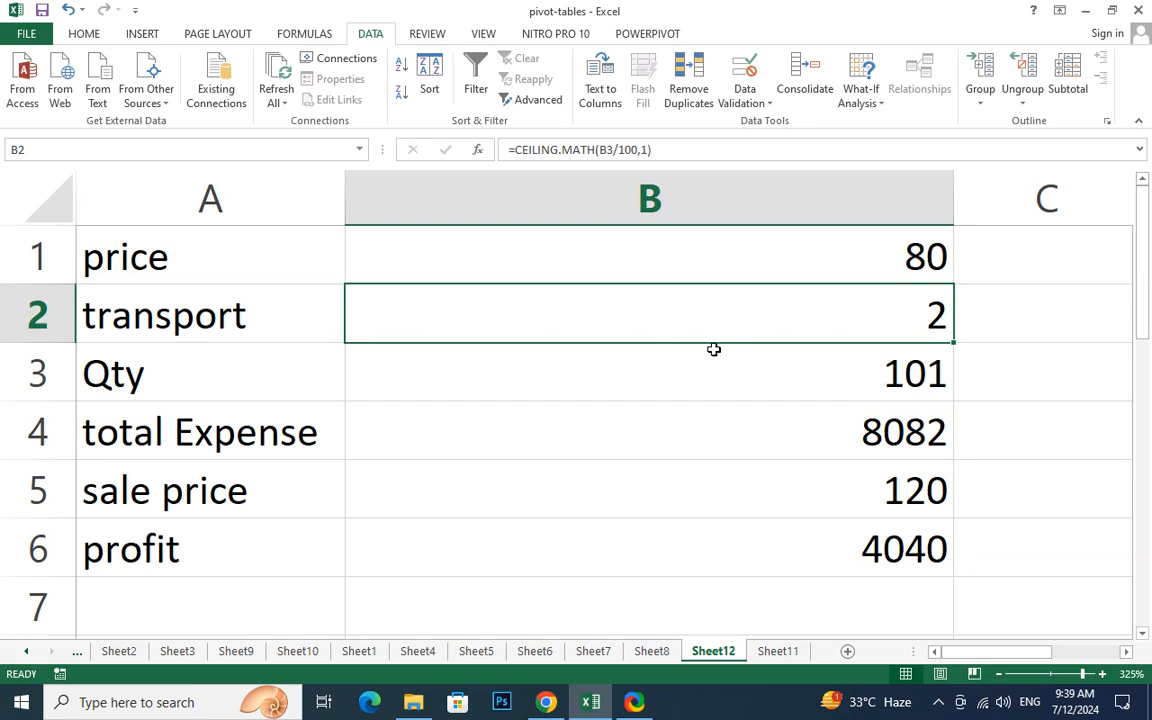
click(843, 383)
click(841, 321)
click(836, 393)
click(556, 463)
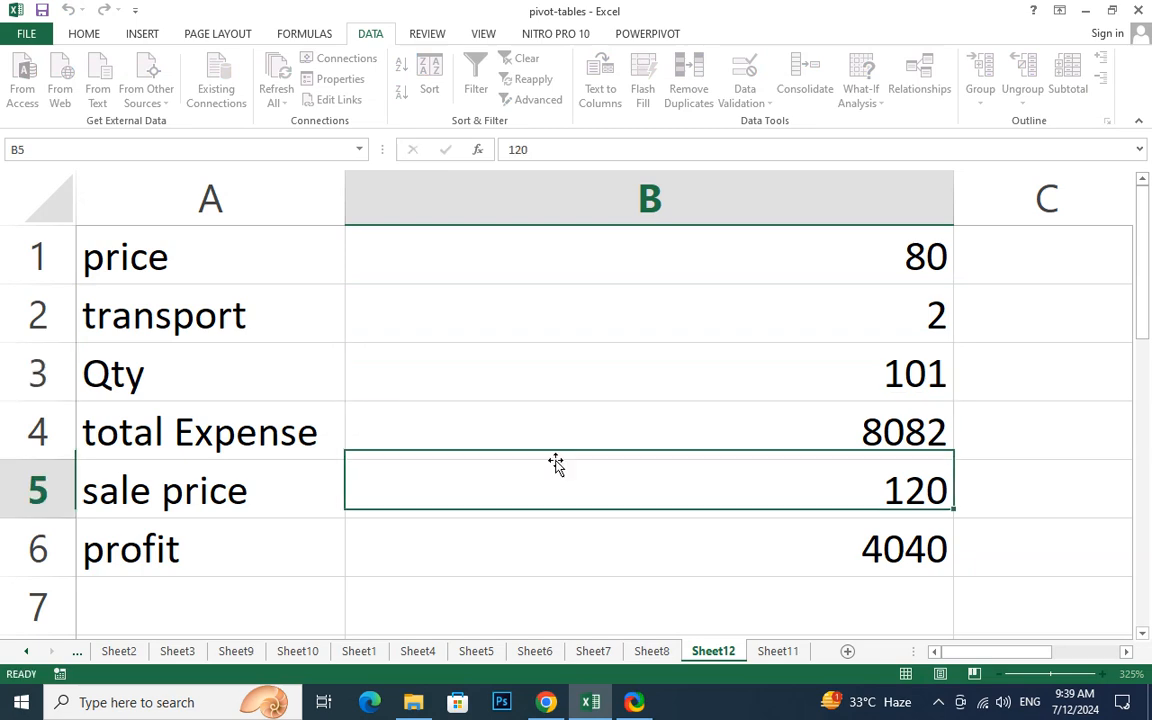
click(580, 374)
click(628, 322)
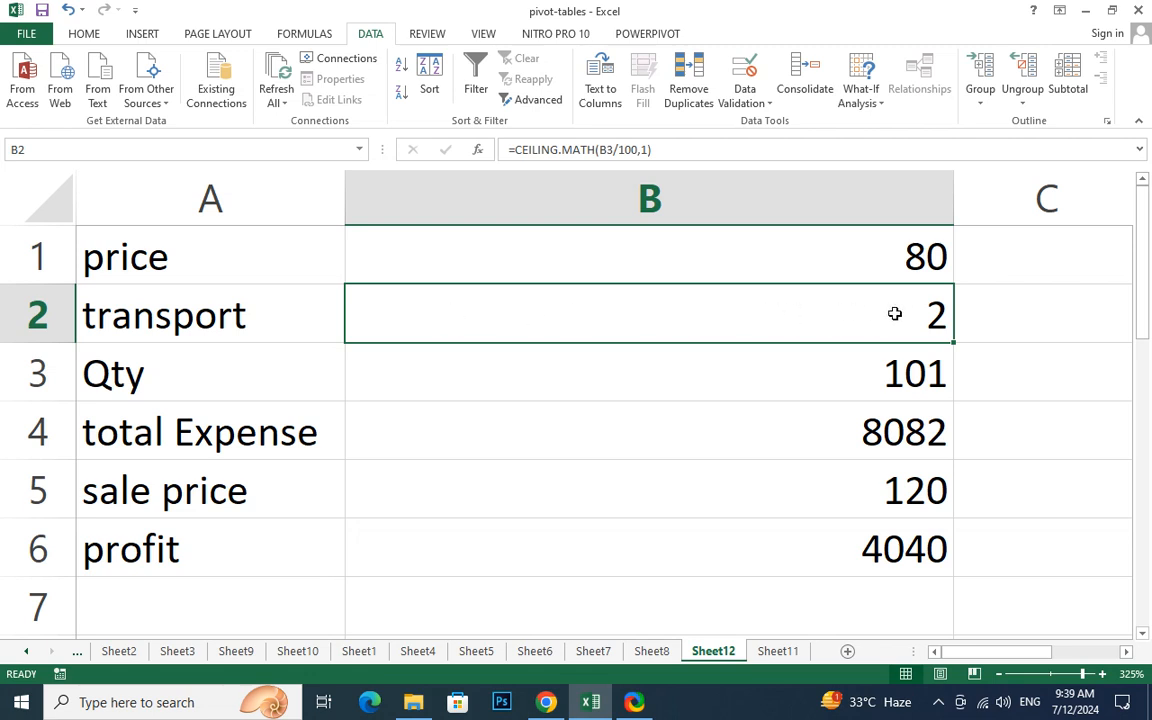
click(770, 364)
click(780, 328)
click(846, 380)
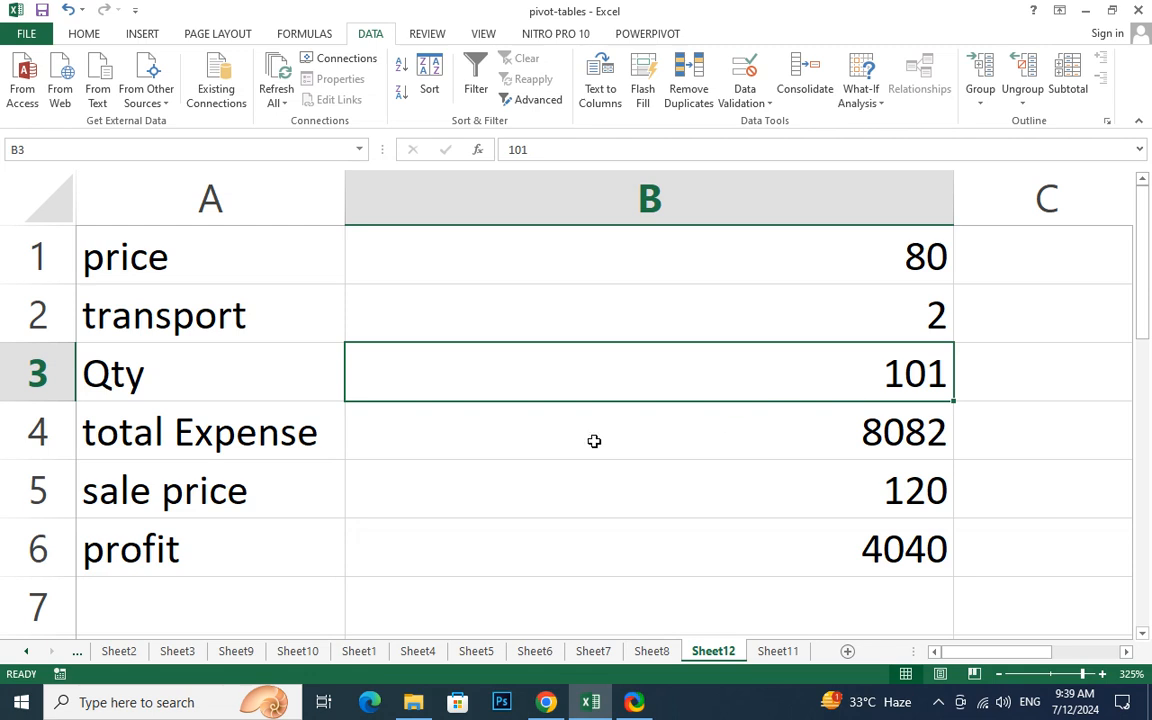
Step: Multiply transport by 100 in the total expense formula in B4, giving =B1*B3+B2*100
click(452, 432)
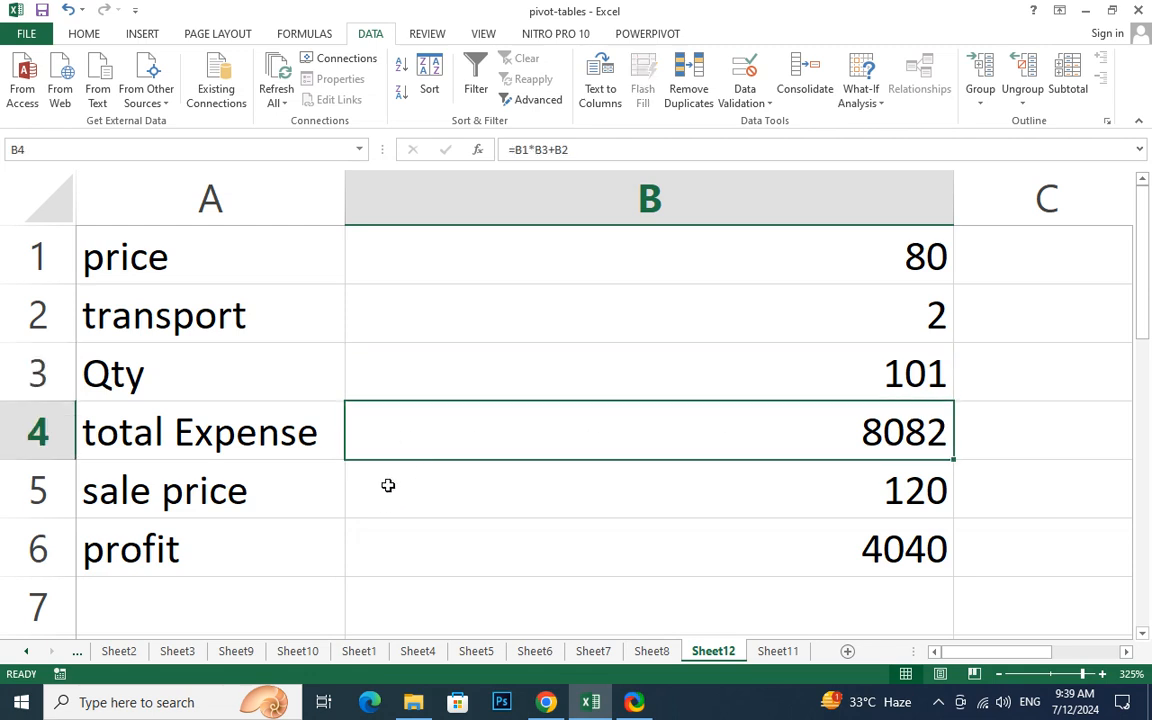
double_click(446, 451)
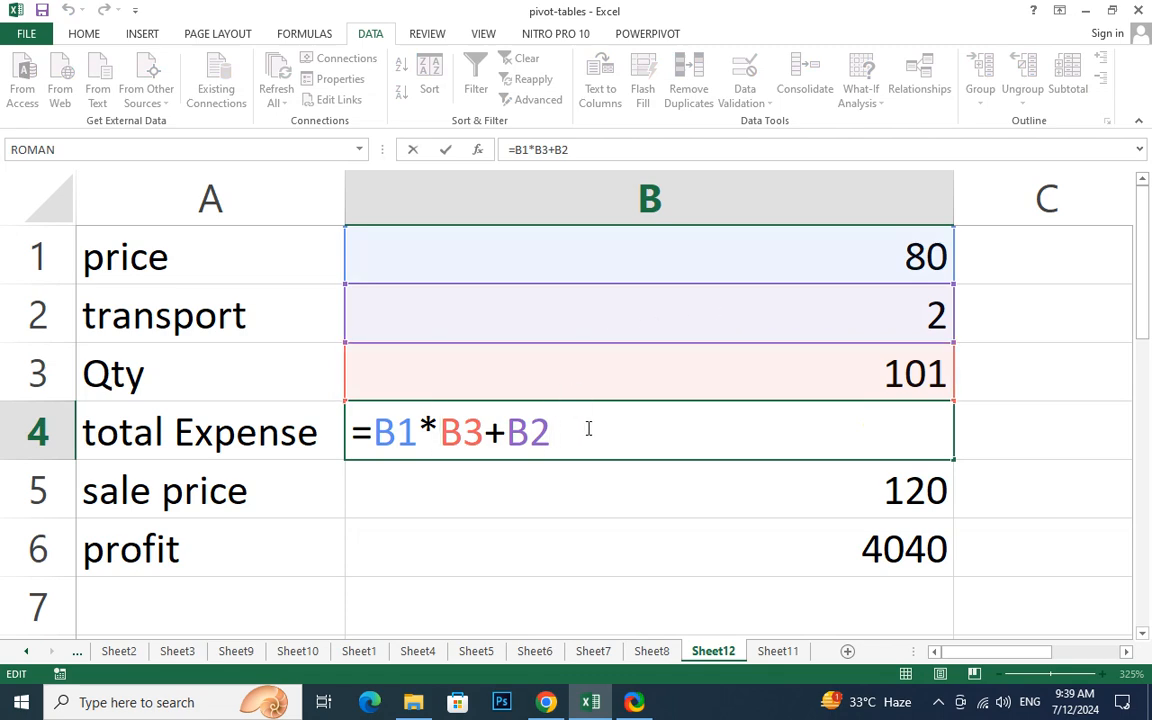
text(*100)
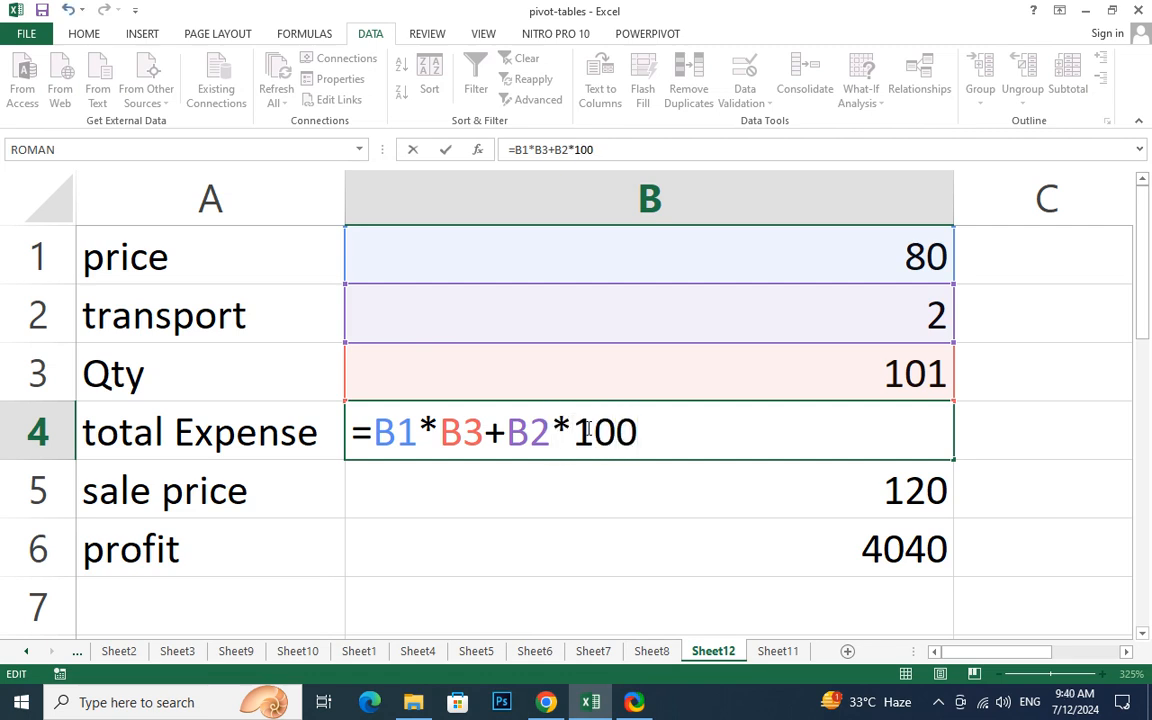
key(Return)
Step: Multiply both transport terms by 100 in the B6 profit formula, giving =(B2*100+B5*B3)-(B1*B3+B2*100)
double_click(540, 540)
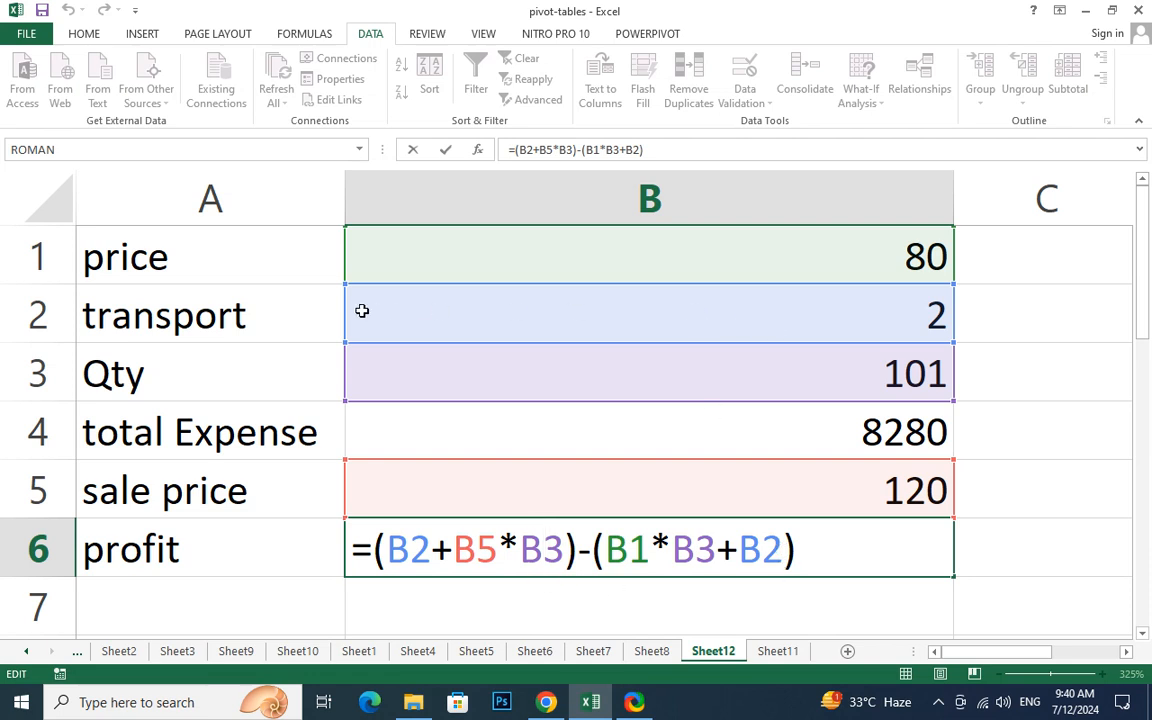
click(431, 527)
text(*100)
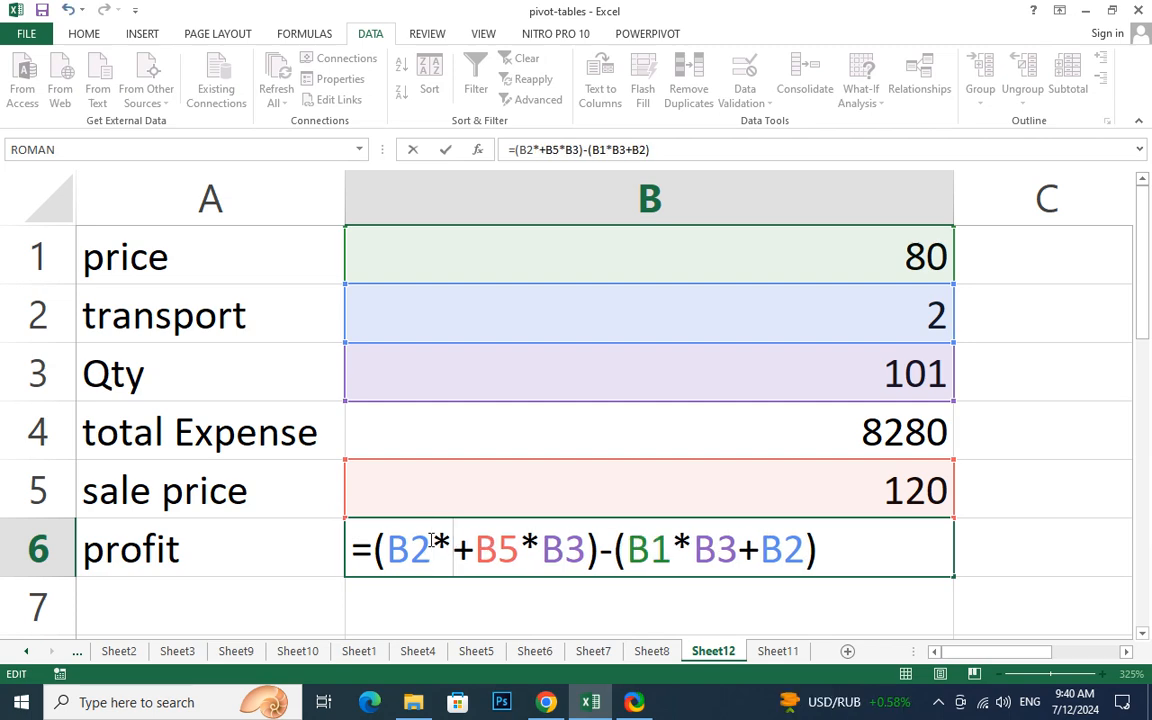
click(884, 543)
key(Left)
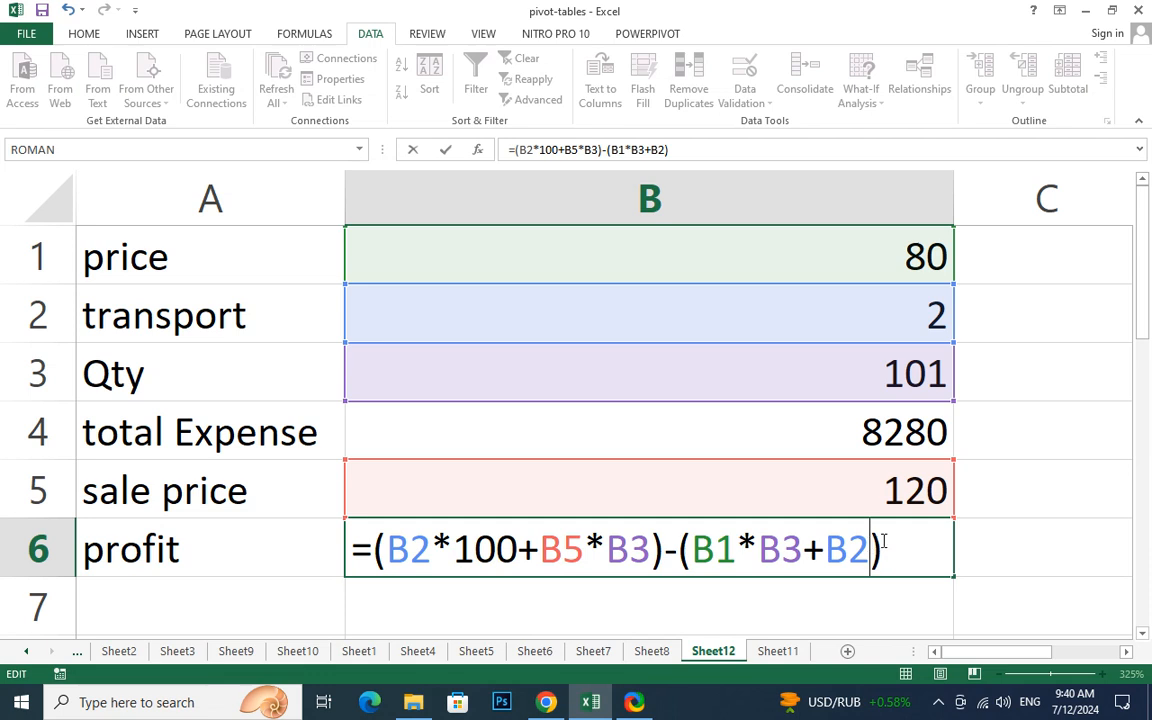
text(*100)
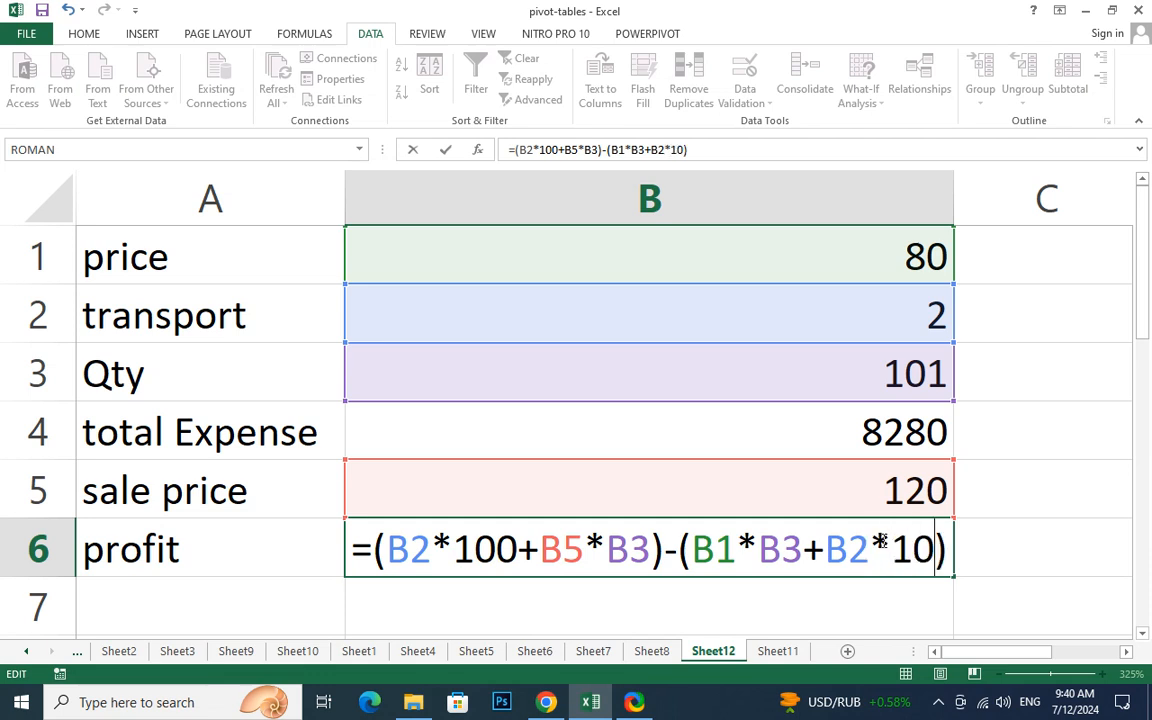
key(Return)
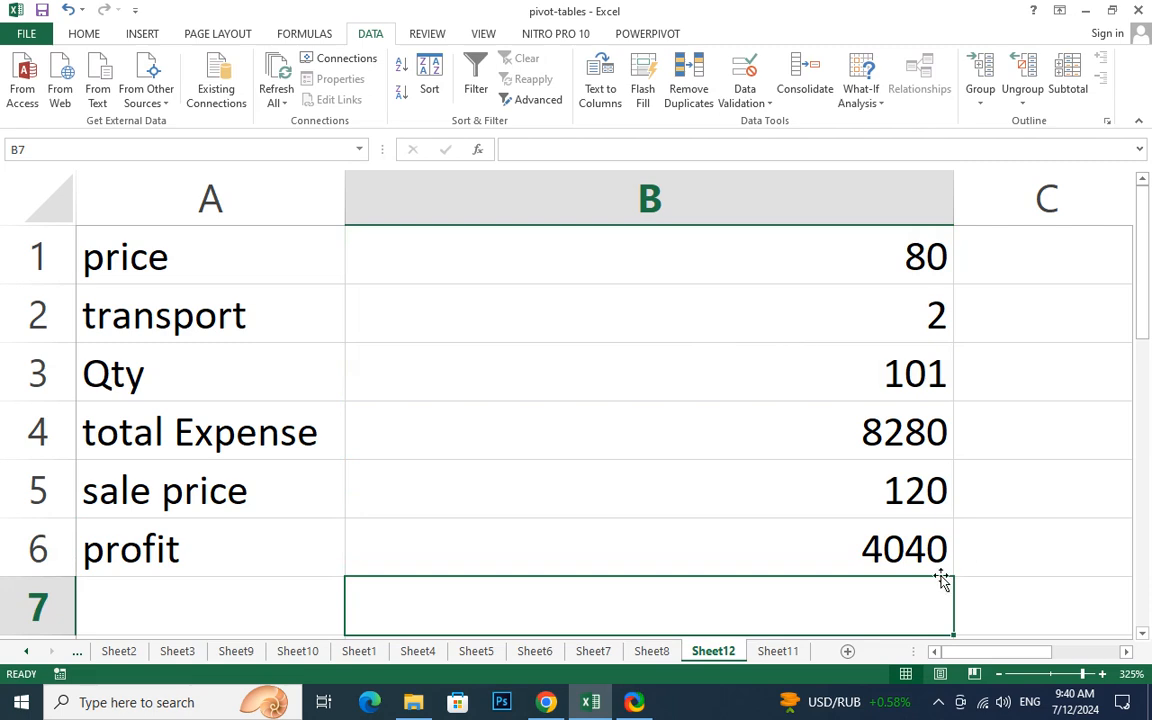
Step: Check the transport formula in B2 and set the quantity in B3 to 100
click(805, 550)
click(820, 320)
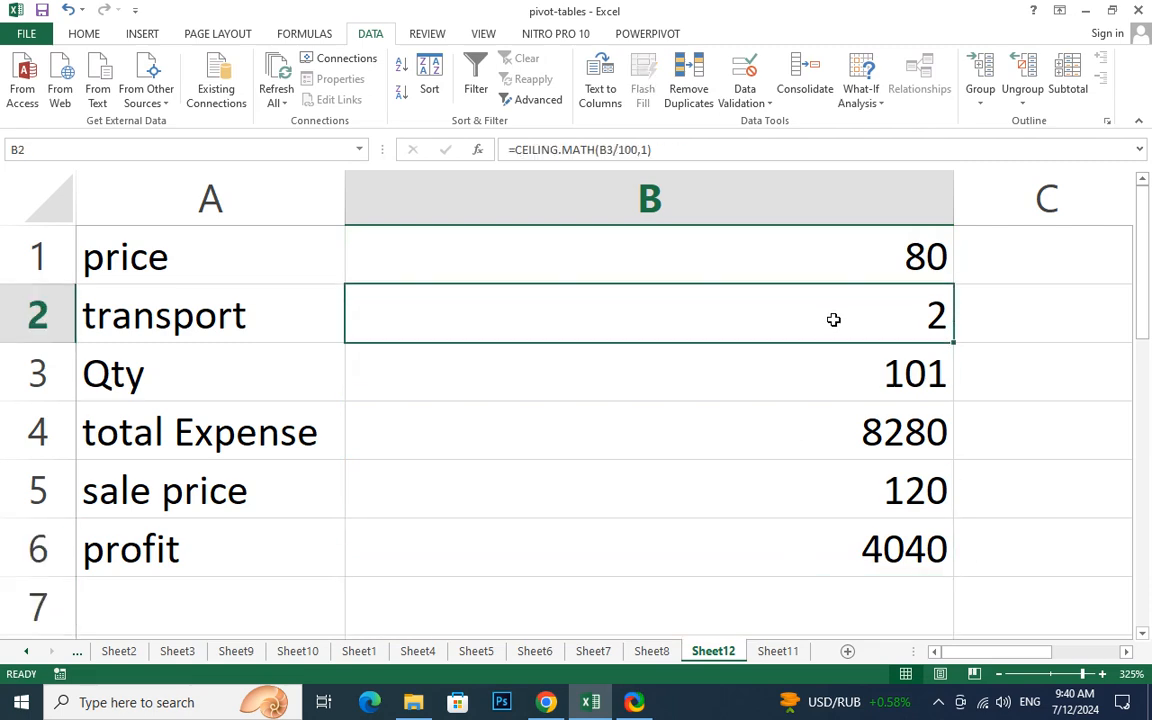
double_click(861, 375)
key(Home)
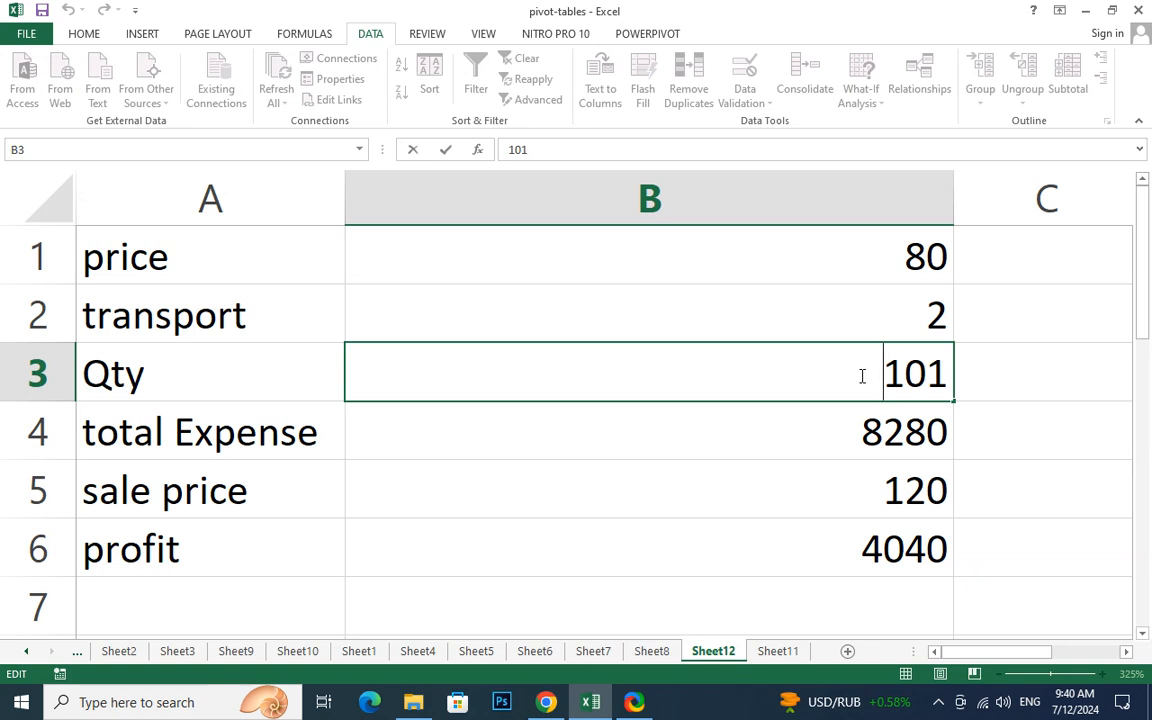
text(1)
key(Delete)
key(Delete)
key(Delete)
text(00)
key(Return)
Step: Test the updated expense and profit formulas by setting the quantity in B3 first to 101 and finally to 110
click(862, 372)
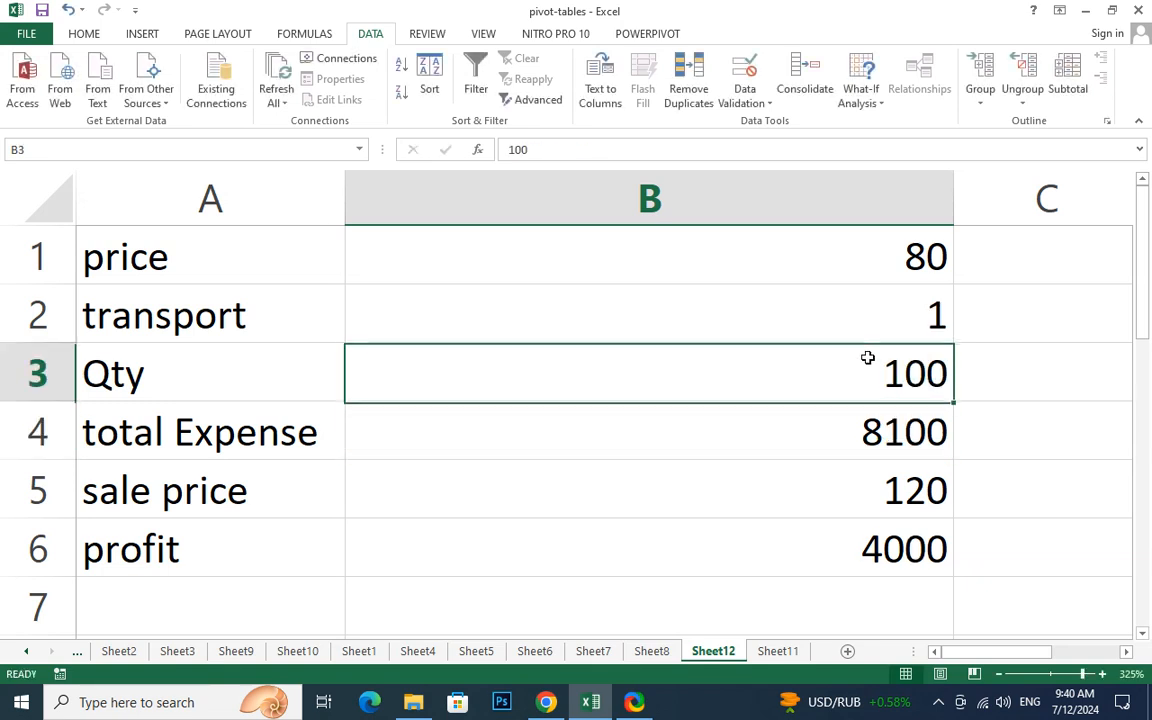
text(101)
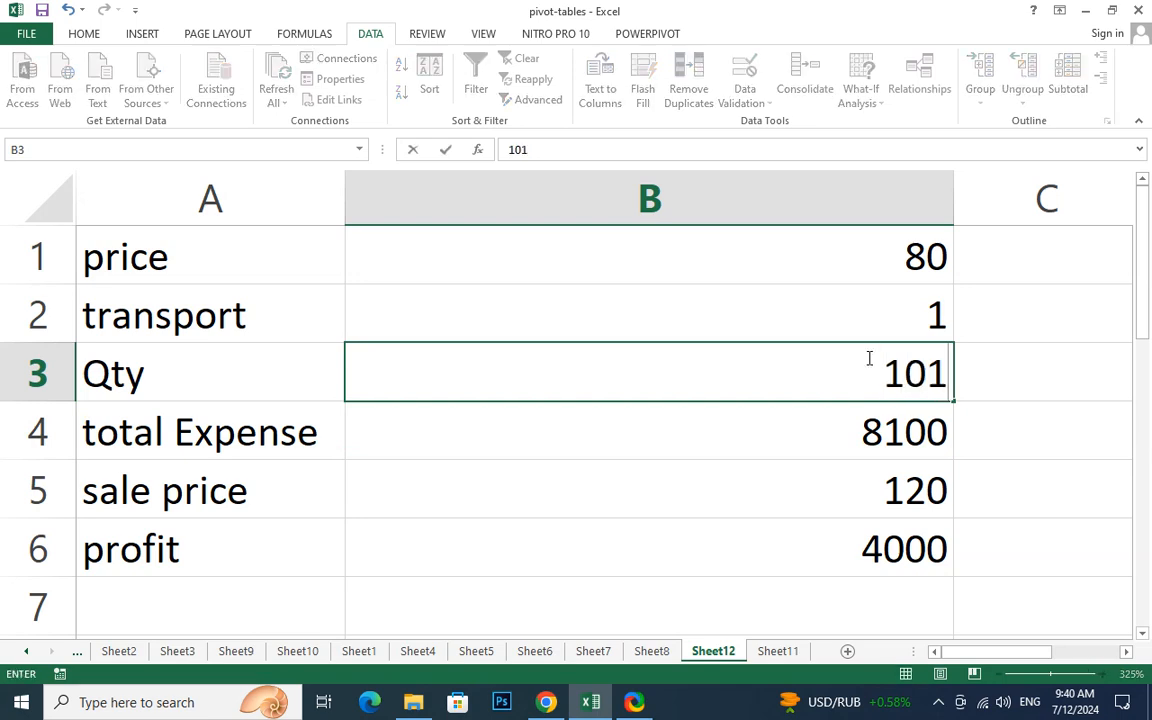
key(Return)
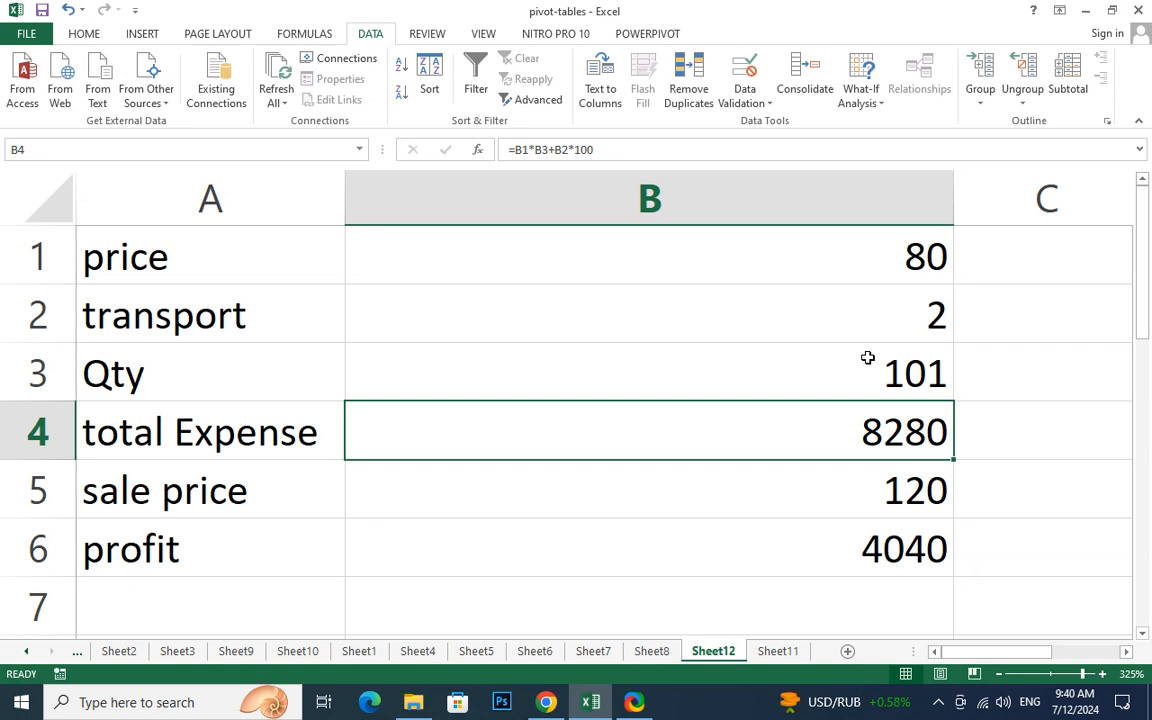
click(868, 357)
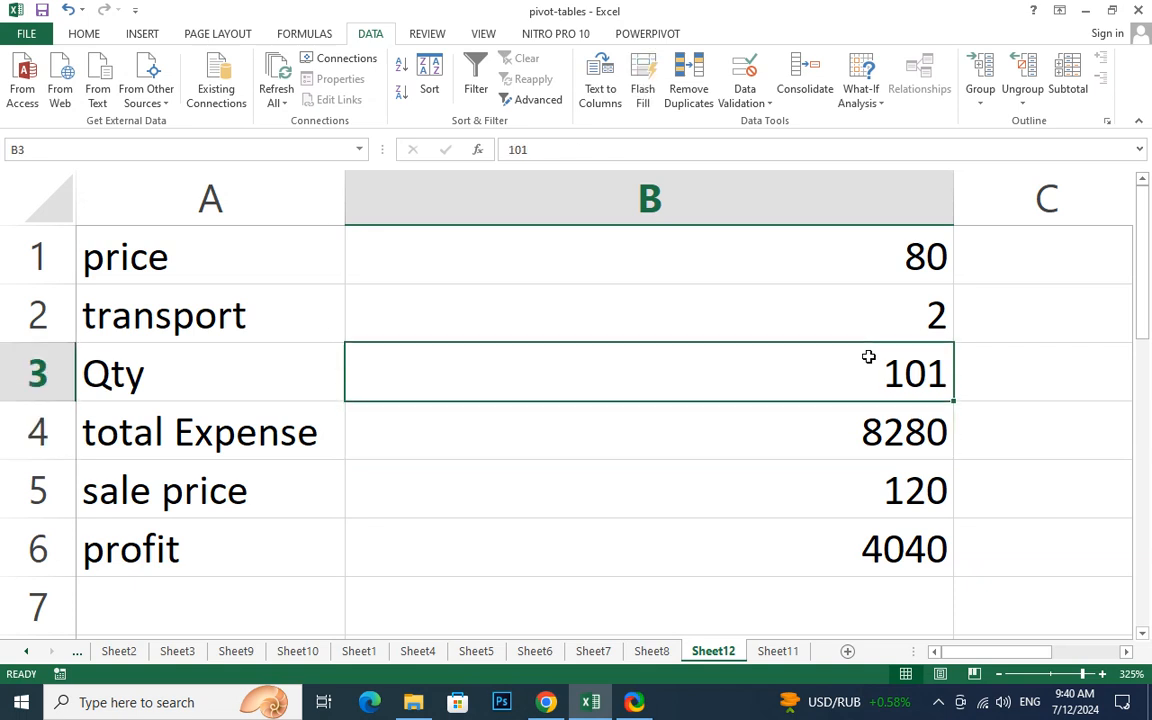
text(110)
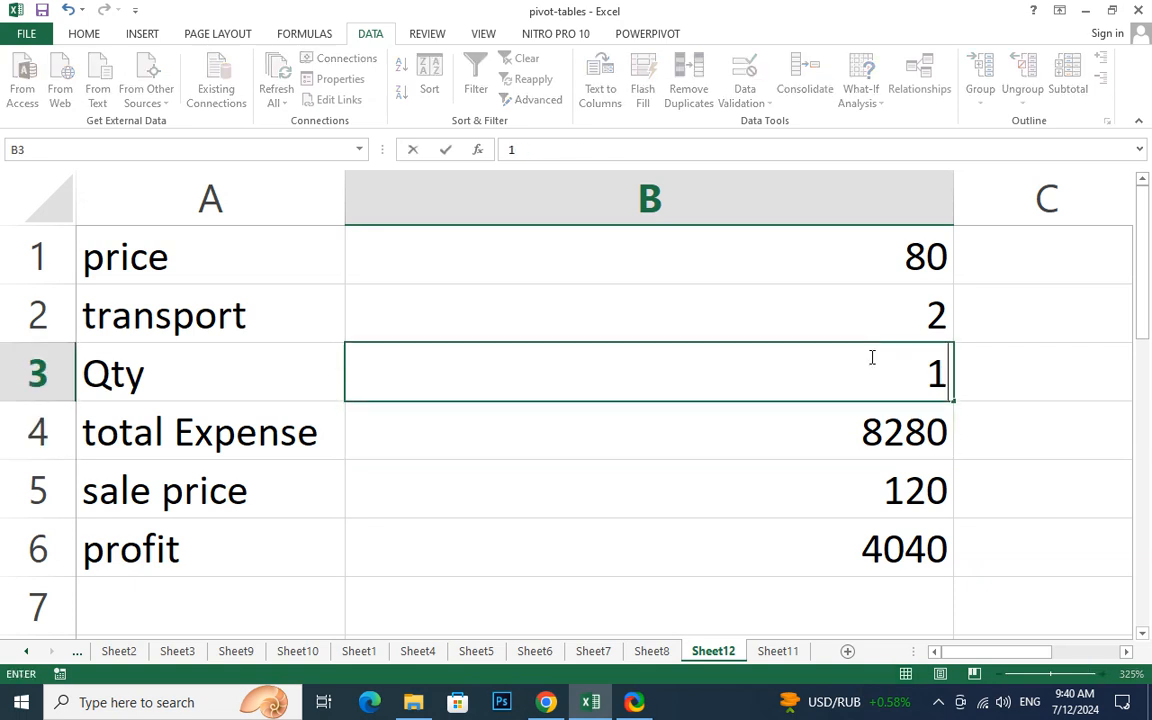
key(Return)
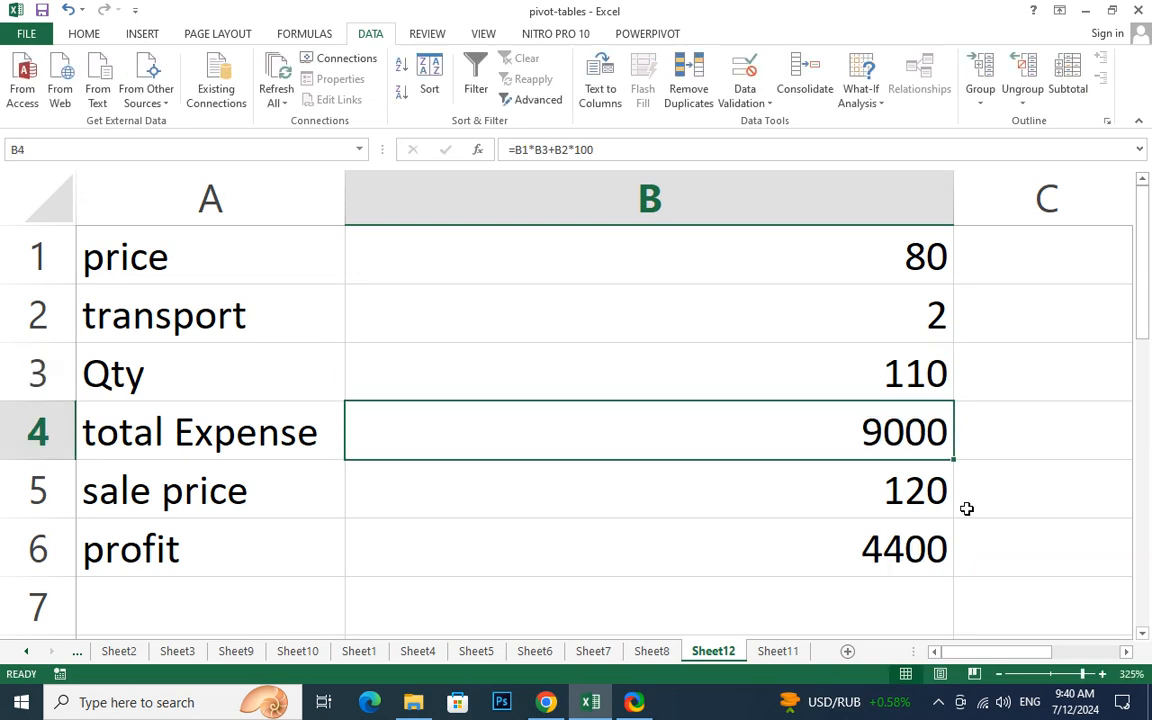
Step: Review the profit formula in B6 and narrow column B to fit its values more closely
click(875, 562)
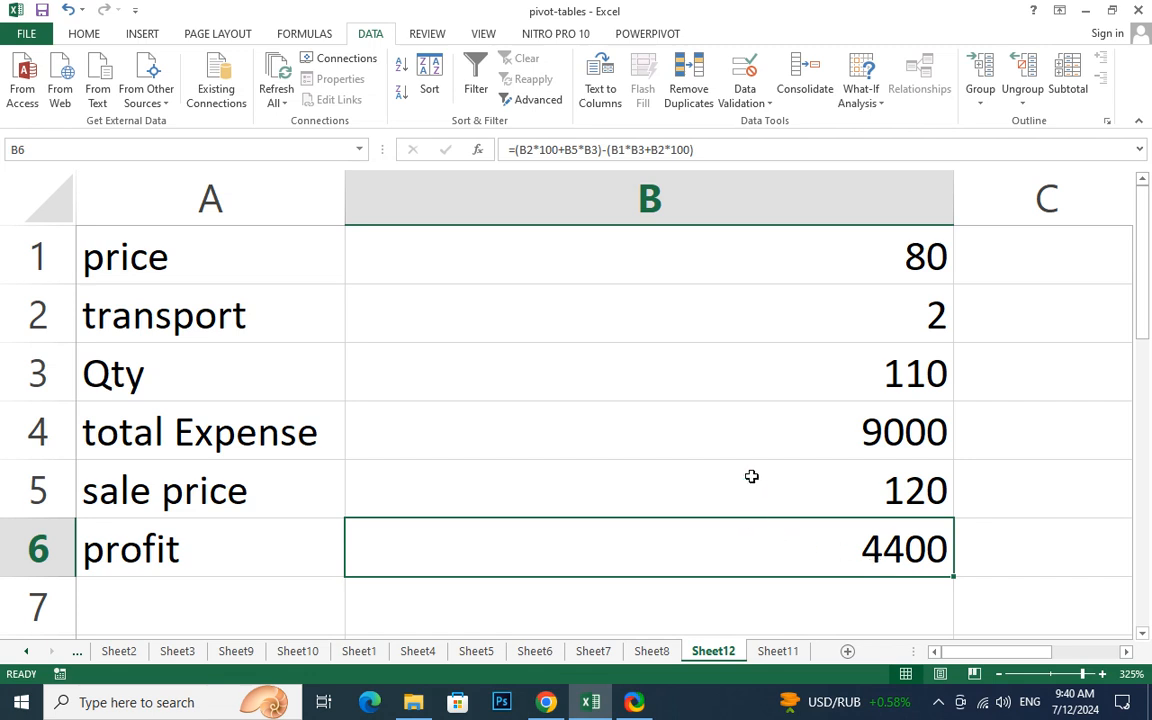
scroll(740, 472, down, 1)
ctrl+scroll(735, 472, down, 5)
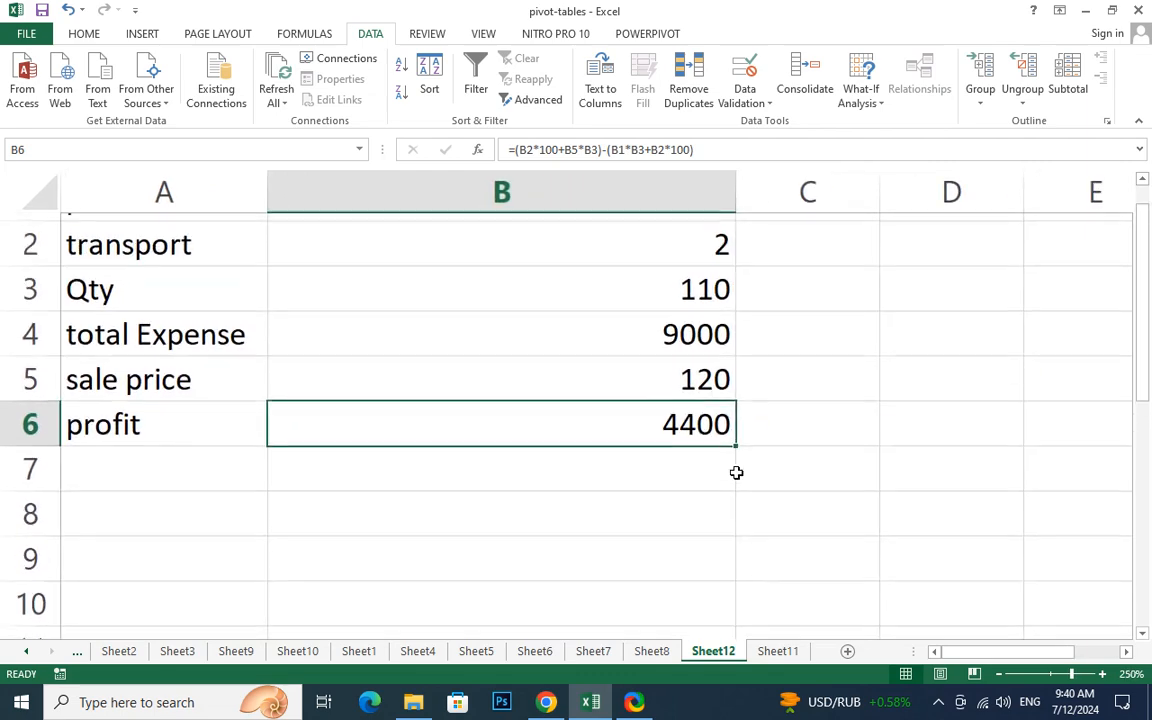
scroll(509, 455, down, 1)
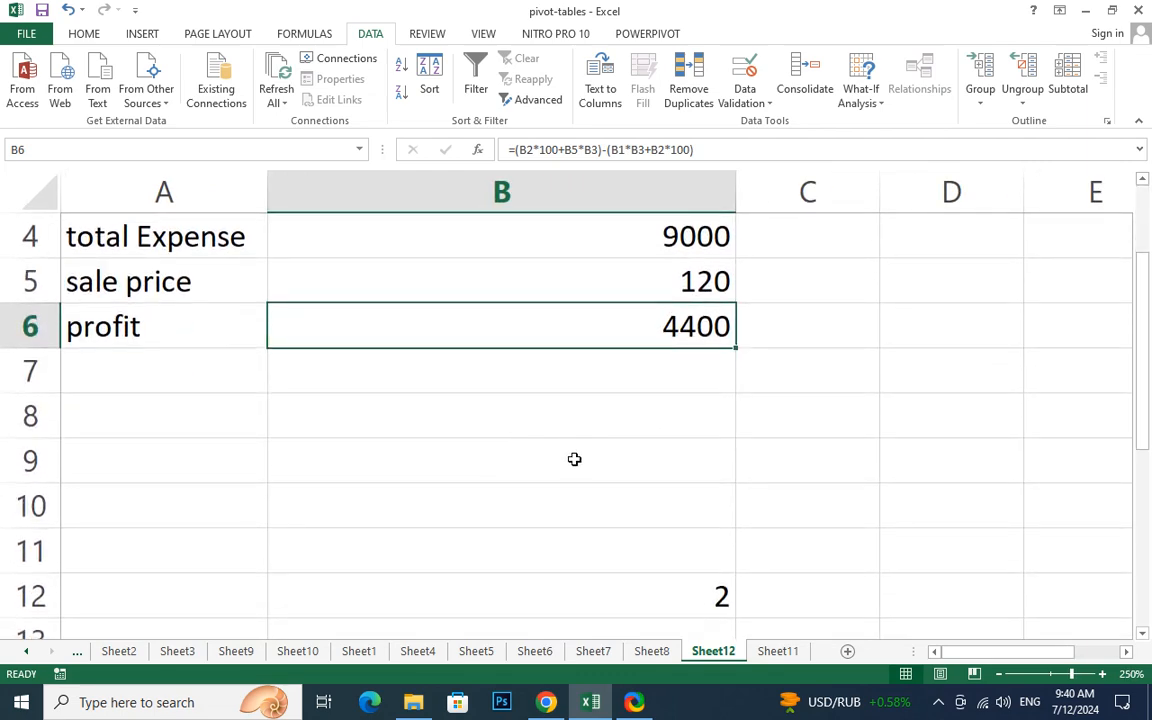
ctrl+scroll(574, 459, up, 1)
ctrl+scroll(574, 459, down, 4)
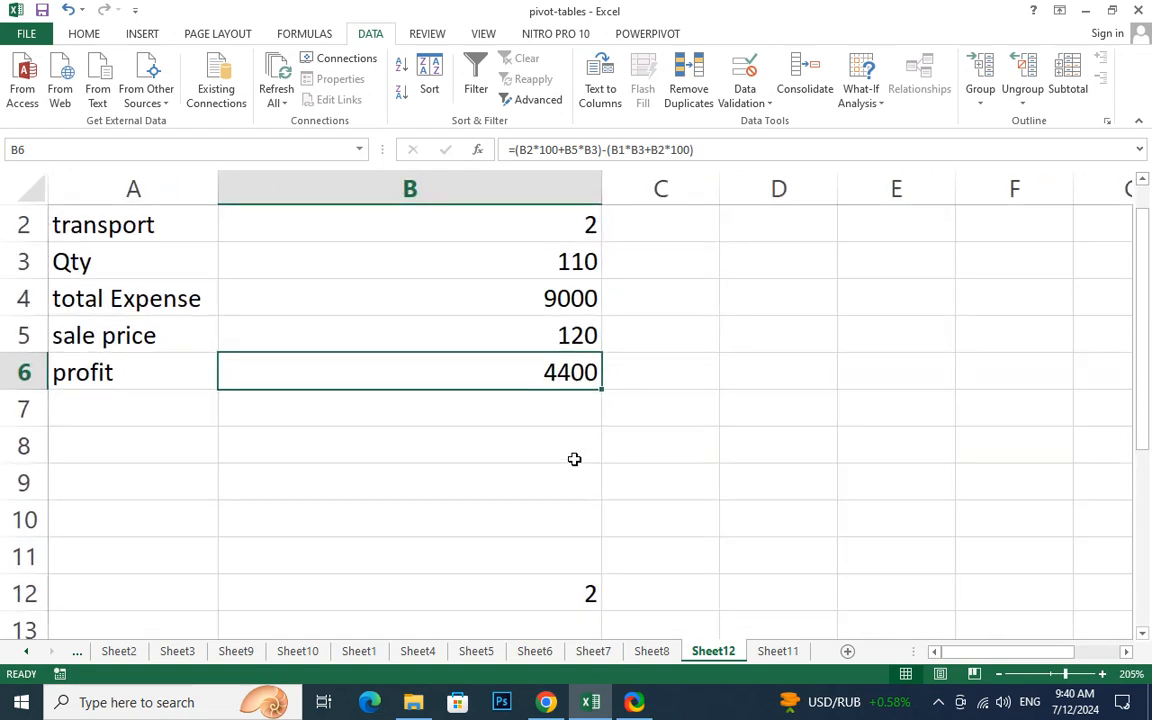
ctrl+scroll(574, 459, down, 2)
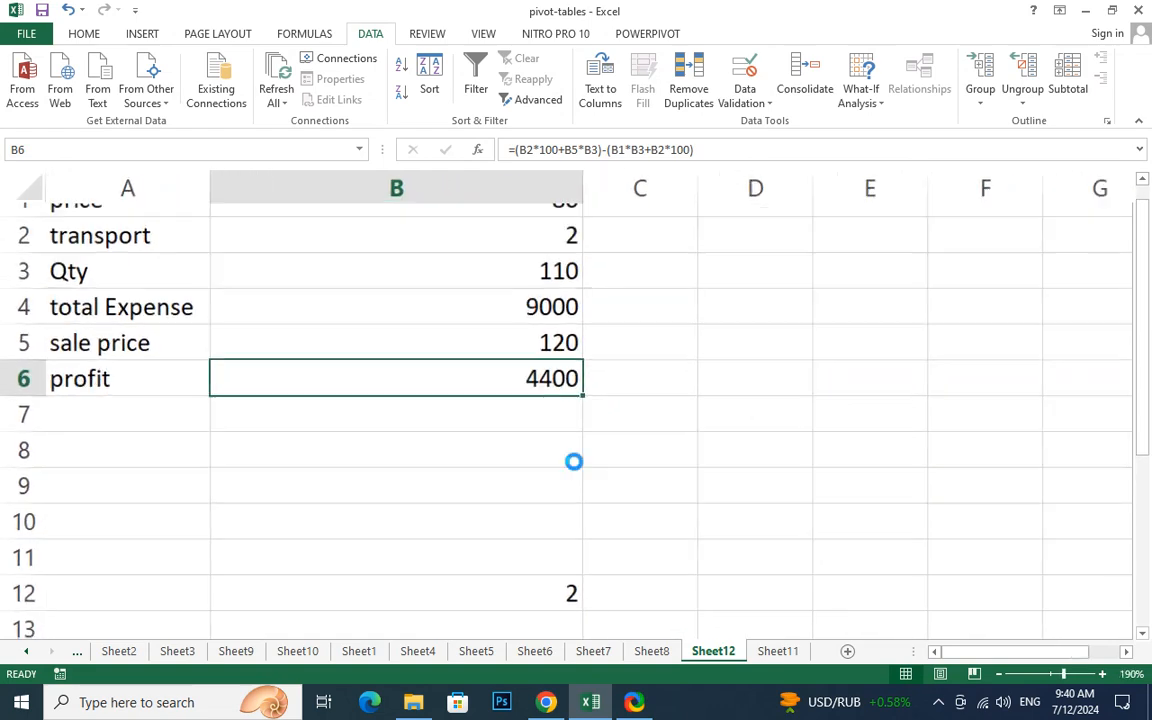
drag(509, 187, 352, 193)
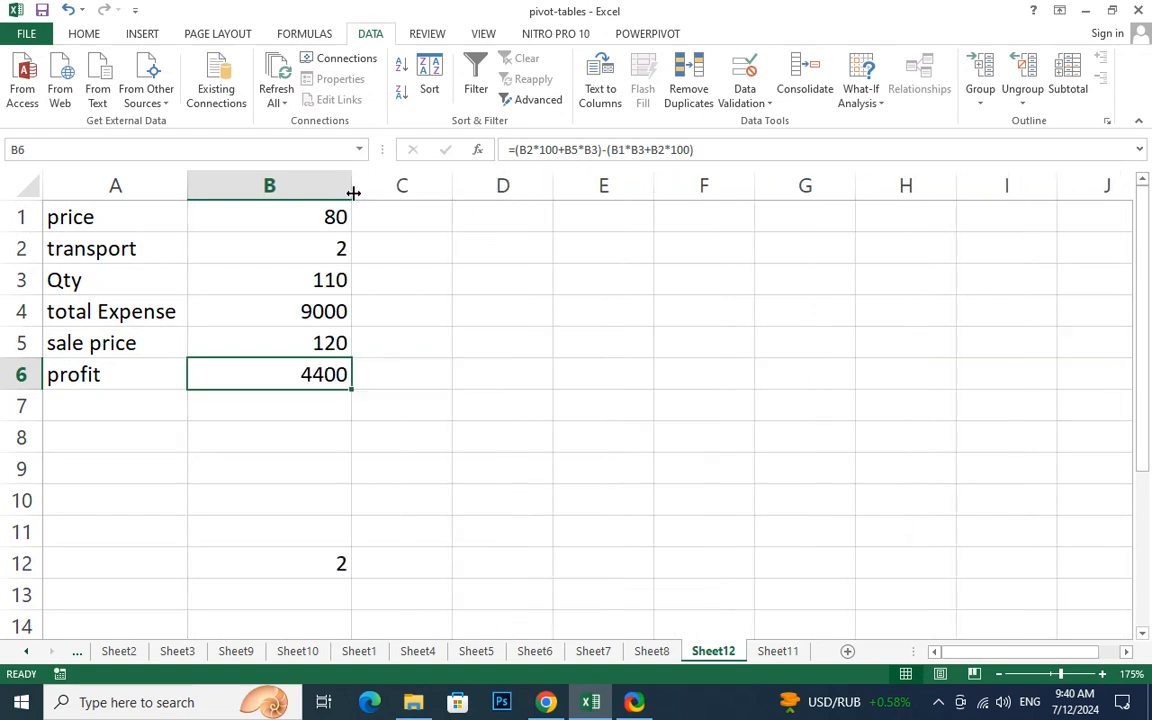
Step: Open Scenario Manager from the profit cell B6 and begin adding a scenario
click(267, 414)
click(277, 364)
click(869, 106)
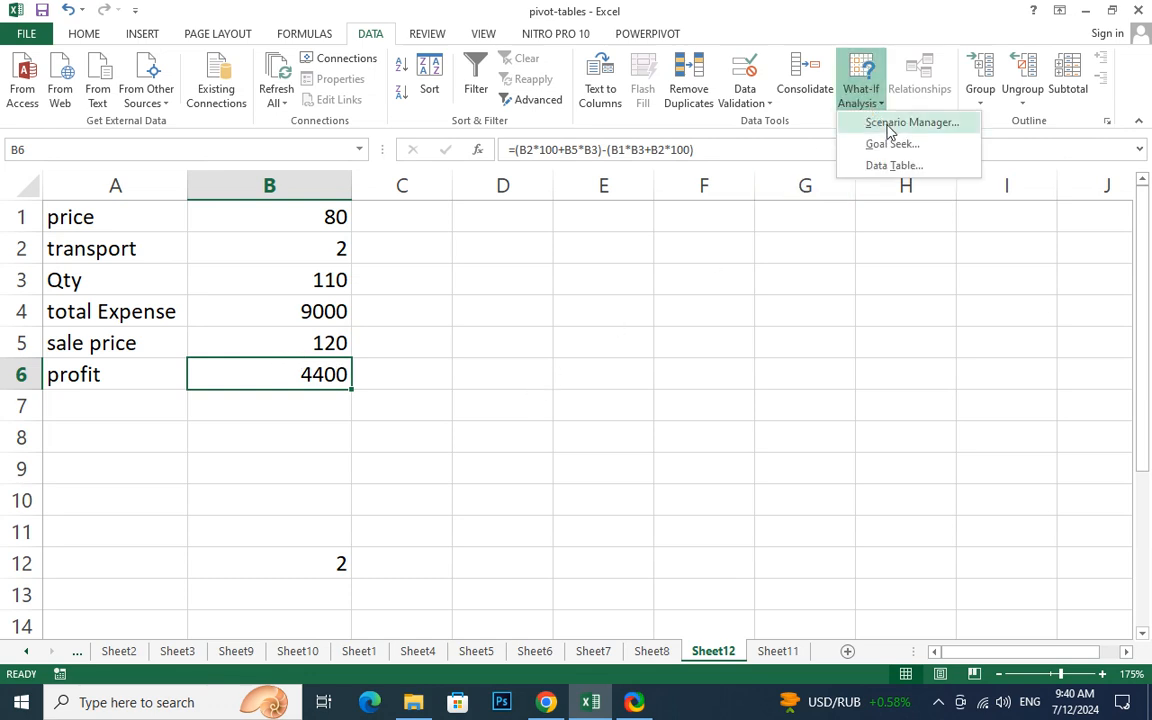
click(889, 122)
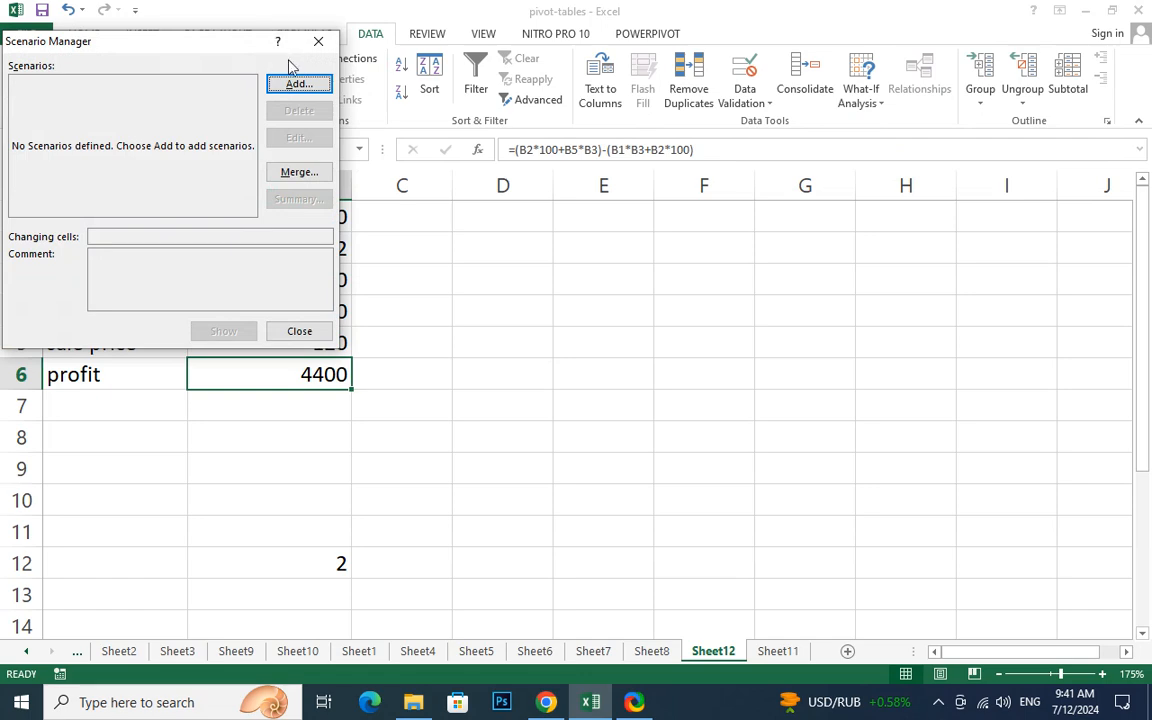
drag(178, 52, 668, 103)
click(745, 108)
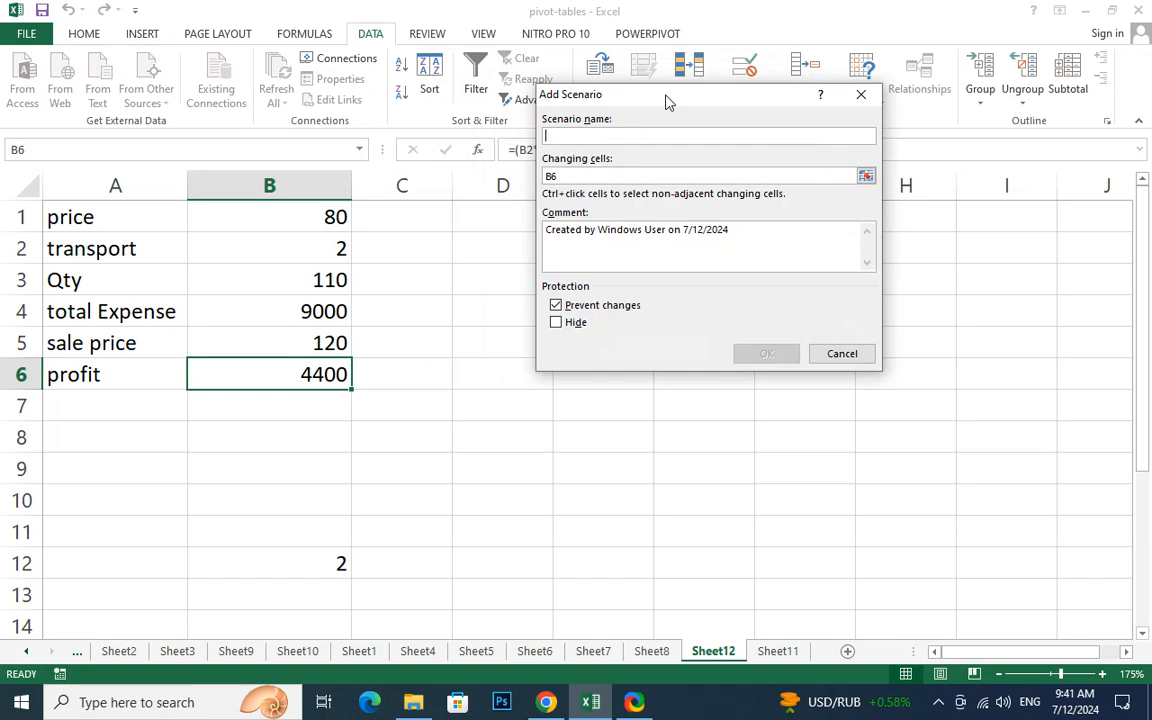
text(One)
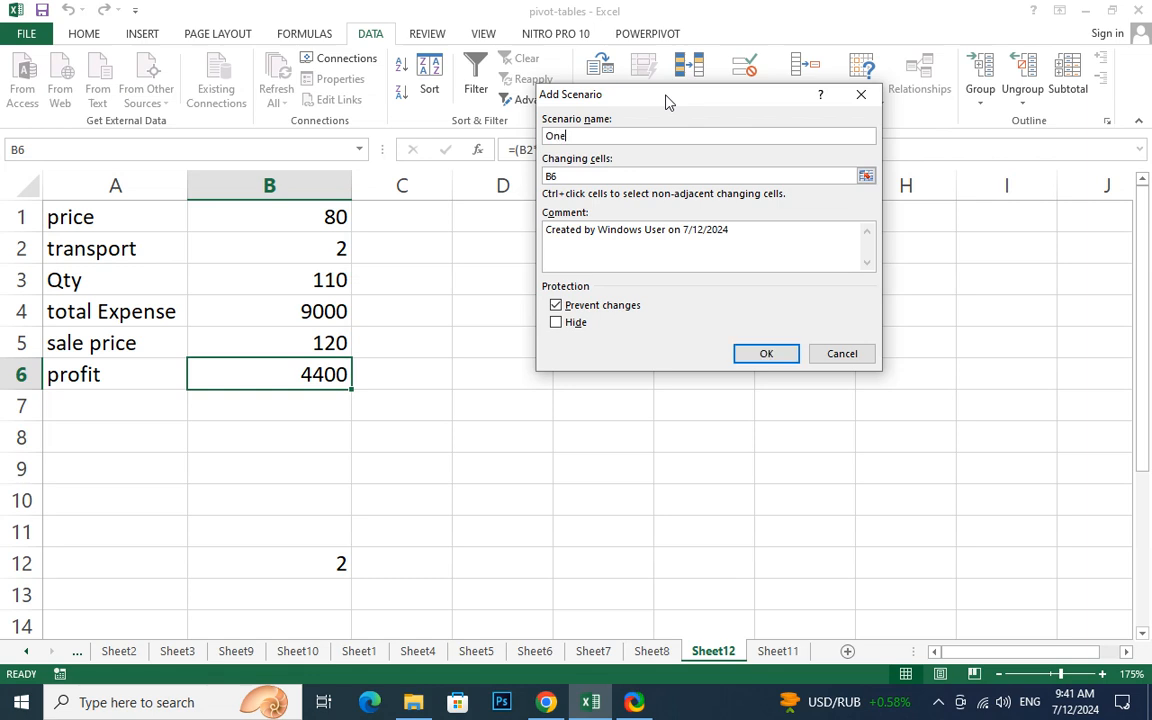
text(|Thousan)
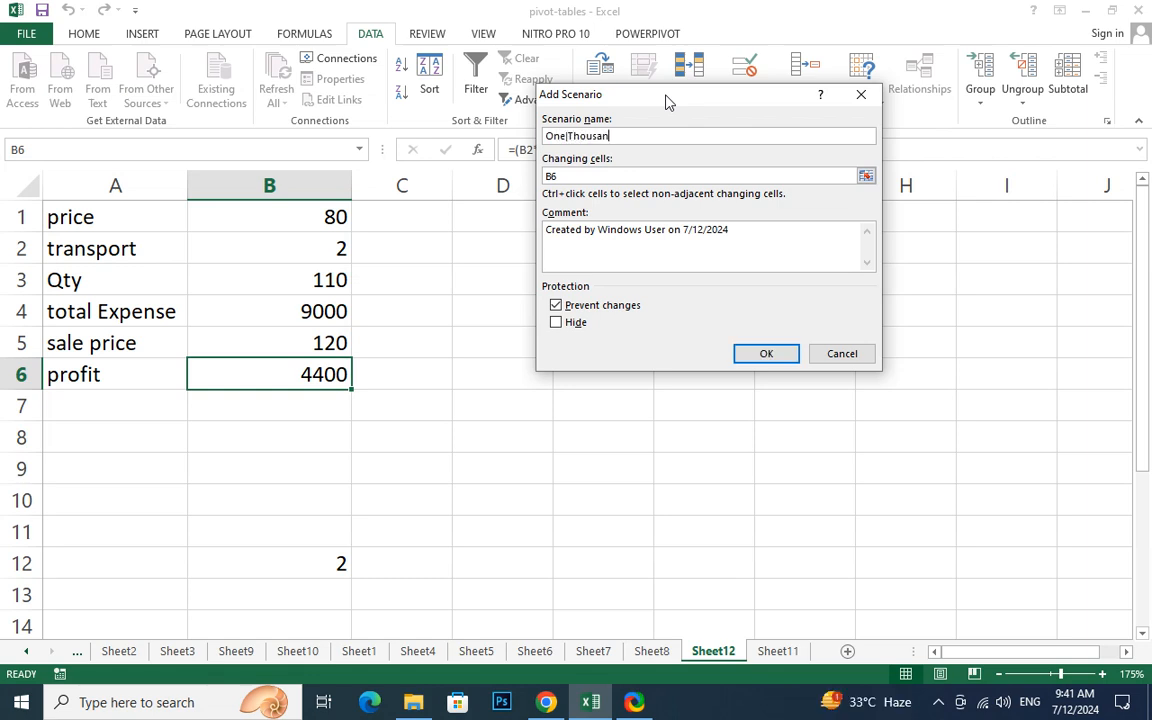
key(BackSpace)
key(BackSpace)
key(BackSpace)
key(BackSpace)
key(BackSpace)
key(BackSpace)
key(BackSpace)
key(BackSpace)
key(BackSpace)
key(BackSpace)
key(BackSpace)
Step: Define a scenario named "first" with the quantity cell B3 as its changing cell and a value of 110
text(first)
click(866, 177)
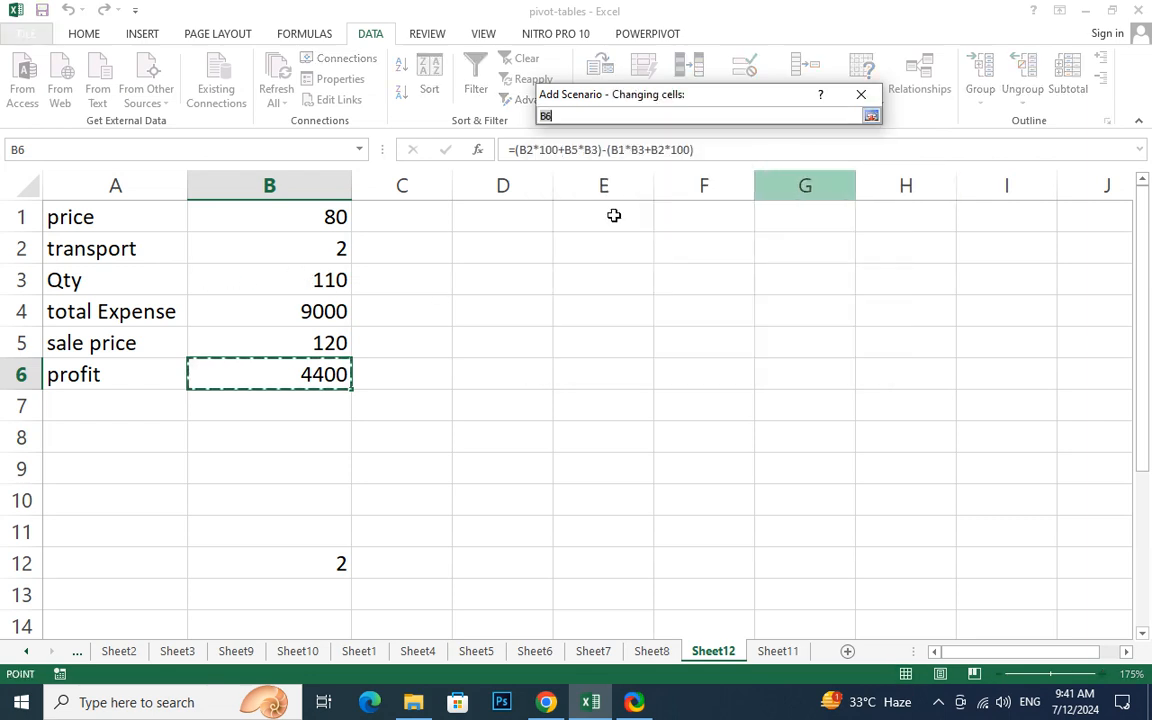
click(265, 281)
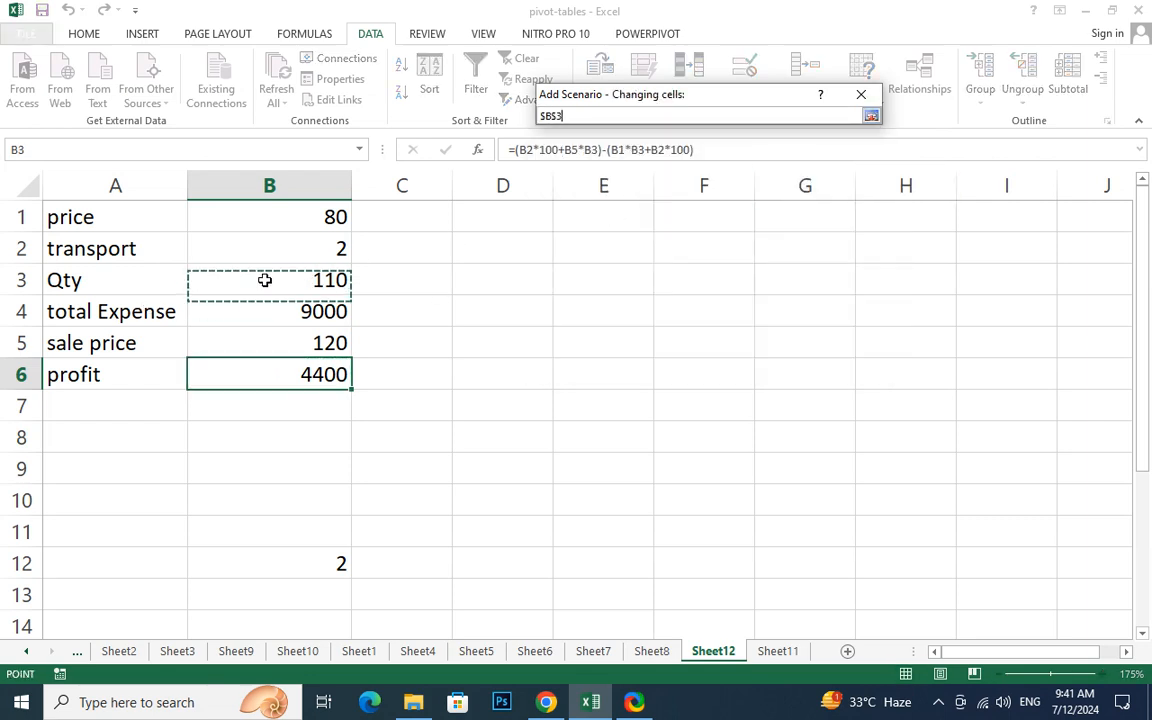
click(871, 117)
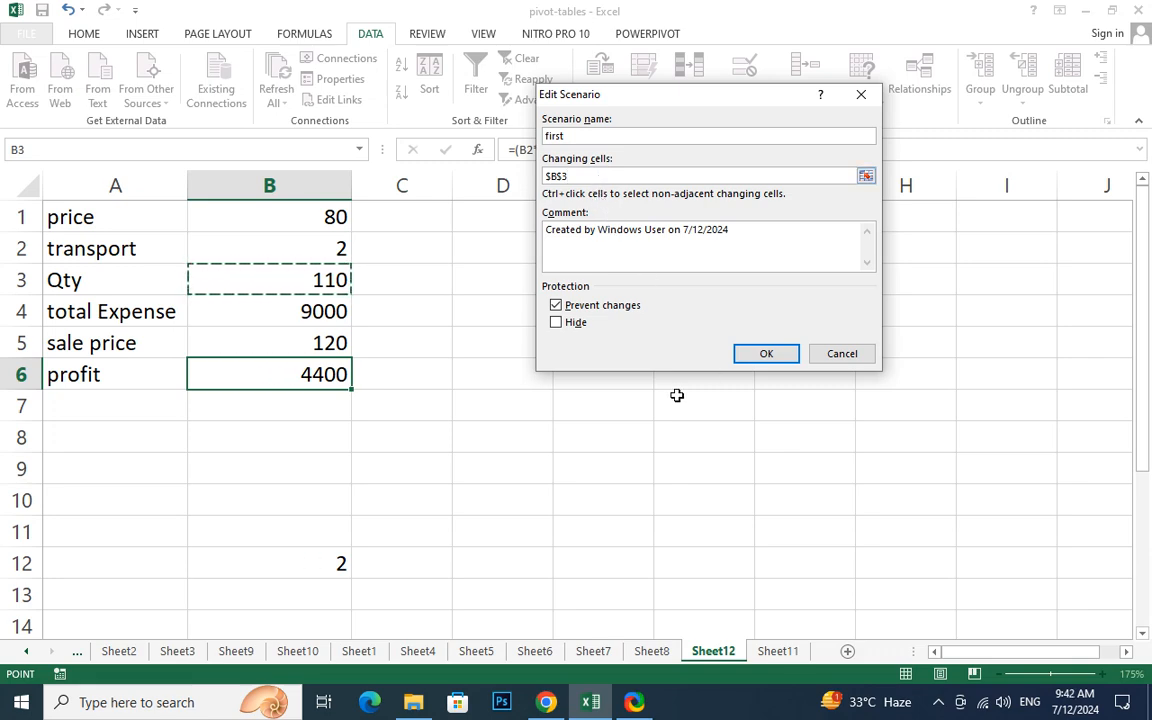
click(771, 366)
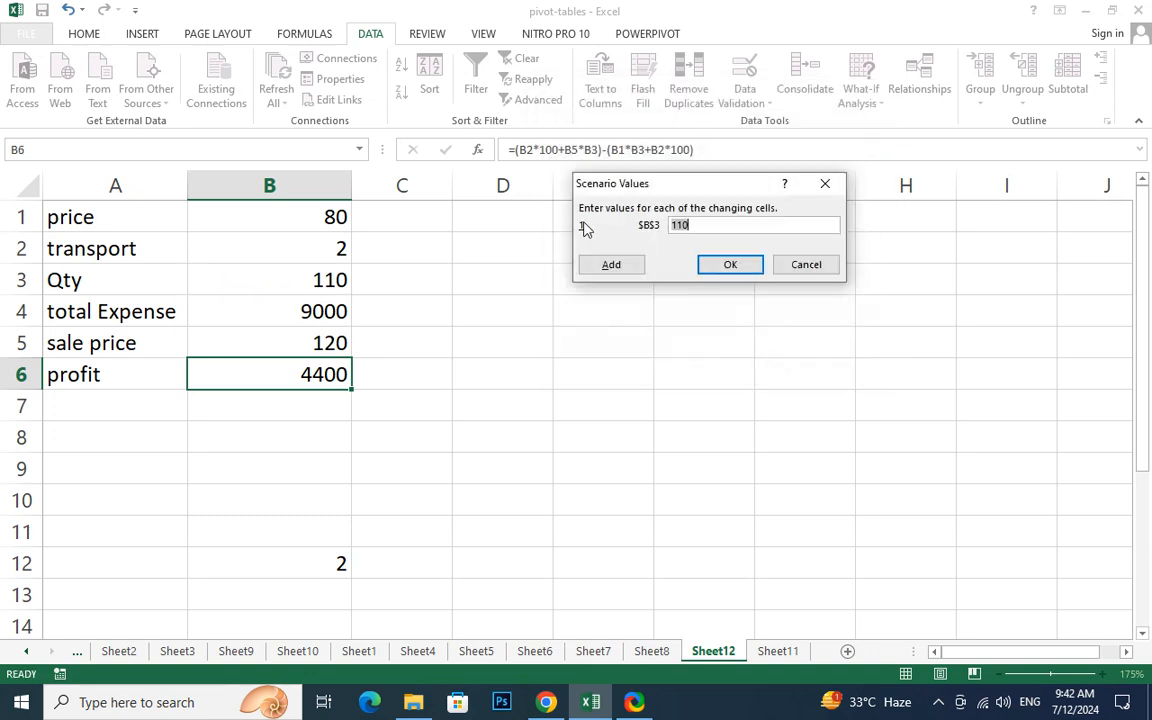
click(759, 222)
click(620, 268)
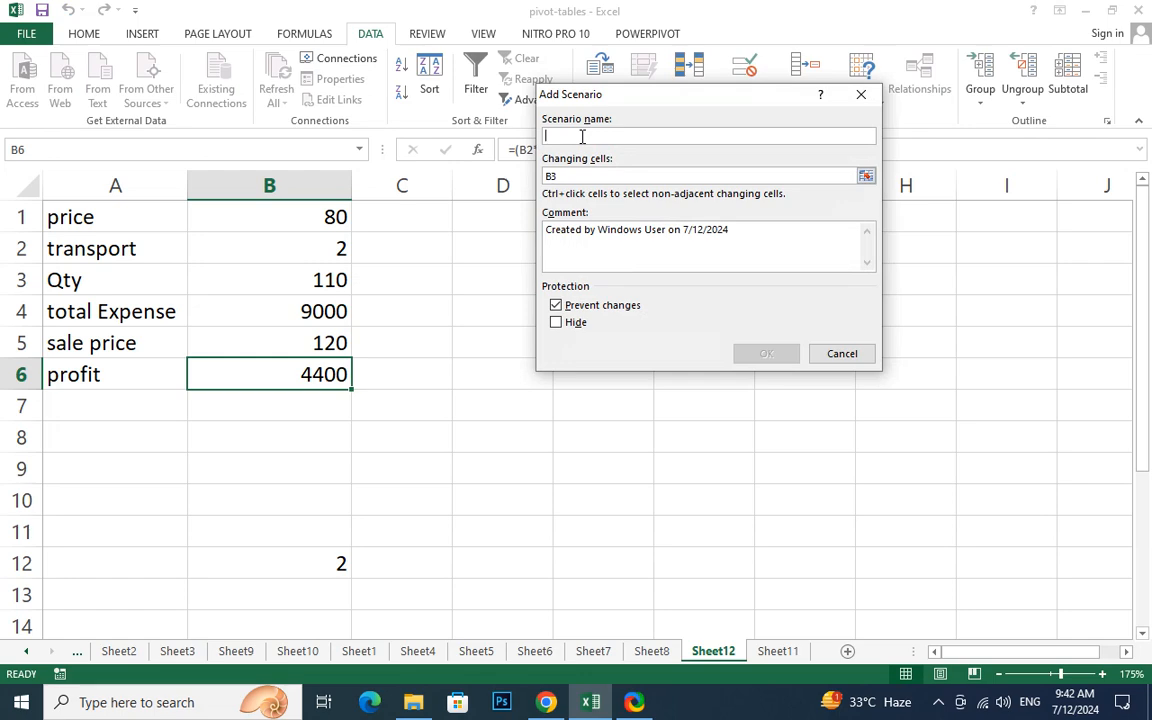
Step: Add a scenario named "second" that sets the quantity in B3 to 500
text(second)
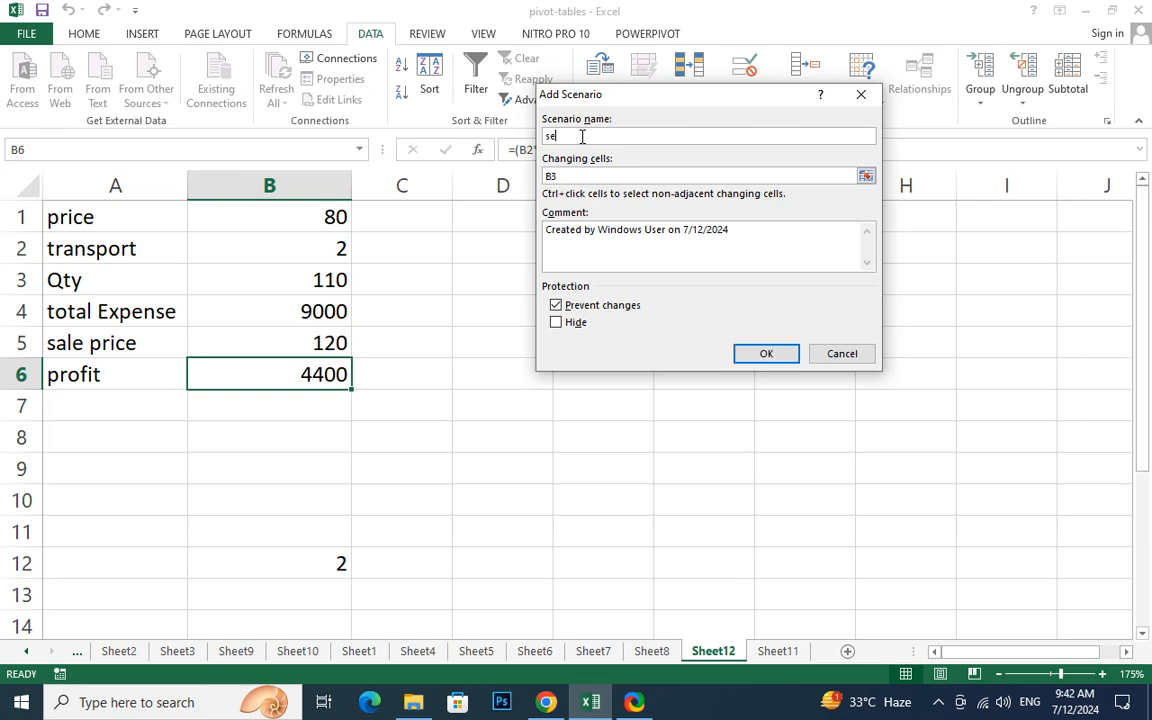
click(762, 354)
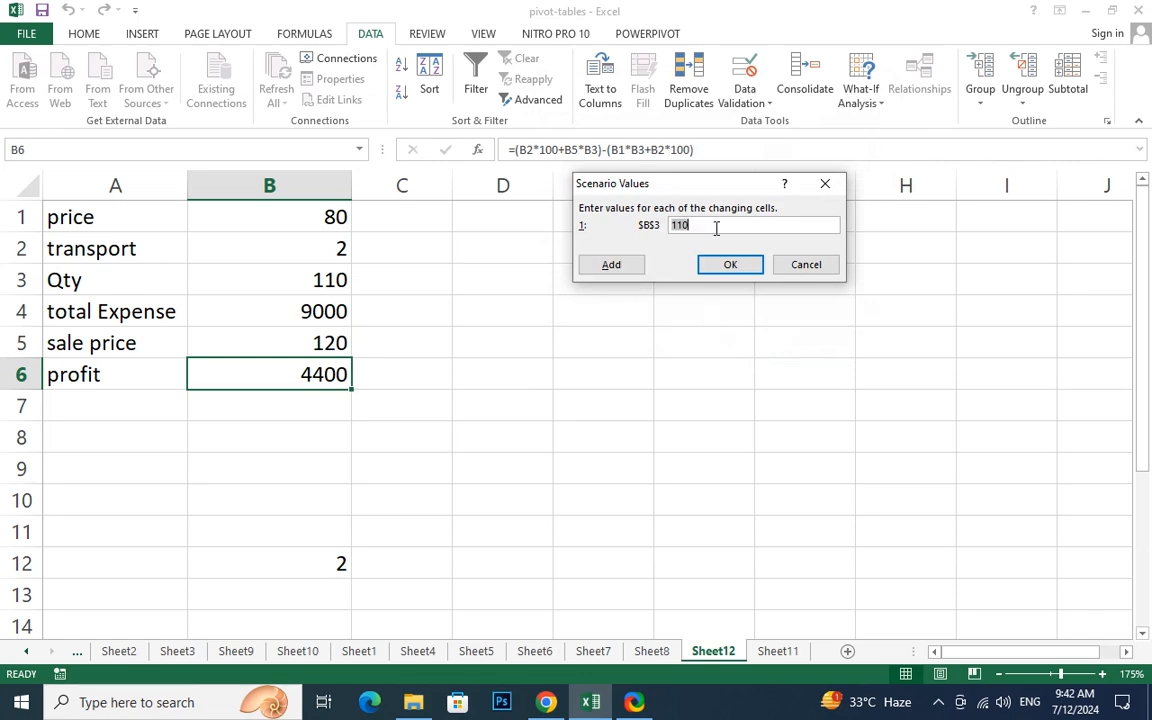
text(5000)
key(BackSpace)
click(609, 266)
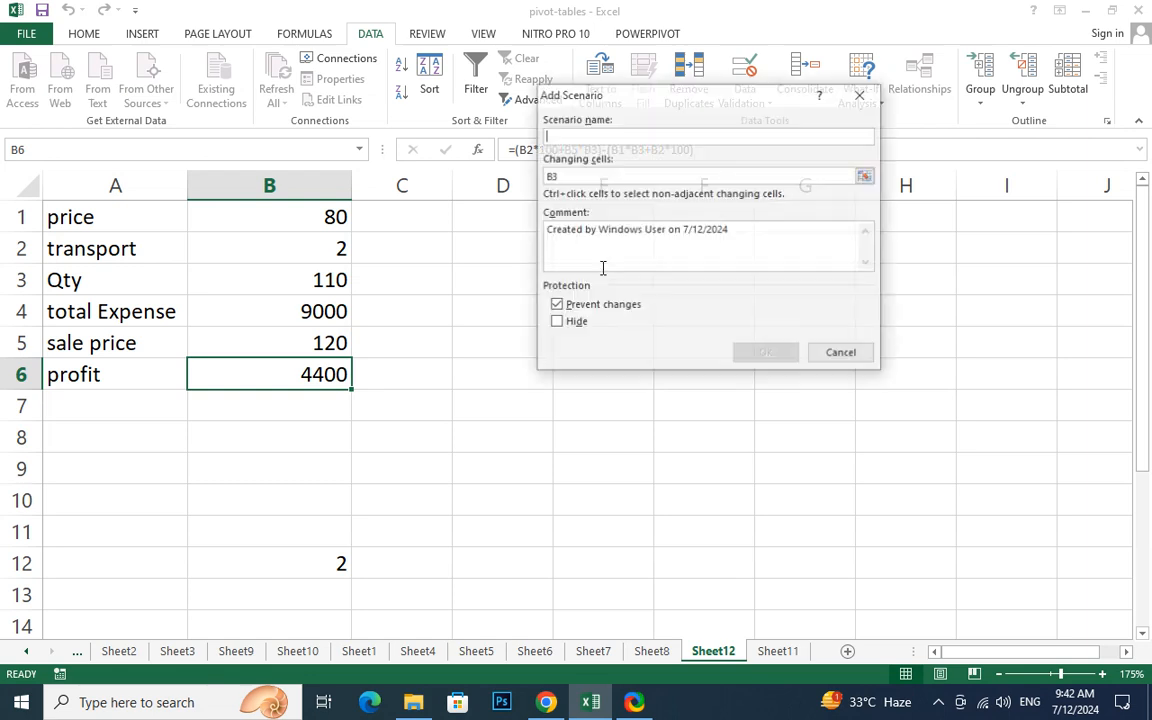
Step: Add a scenario named "third" that sets the quantity in B3 to 1500 and finish adding scenarios
text(th)
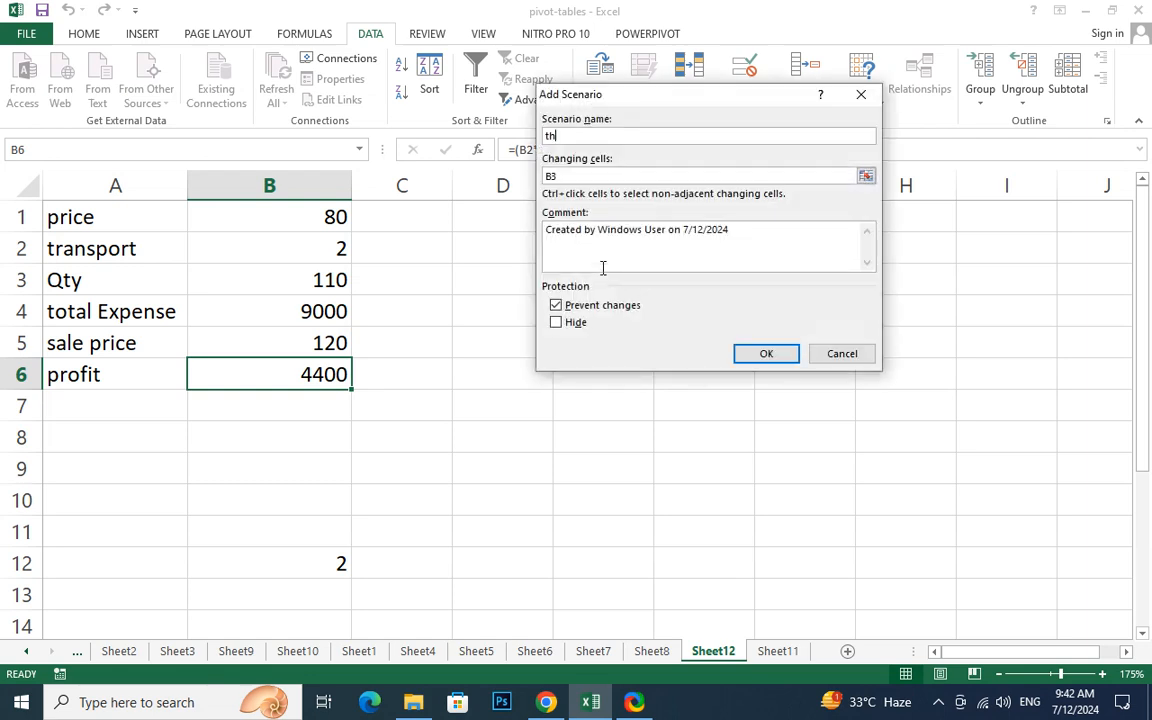
text(ird)
click(764, 353)
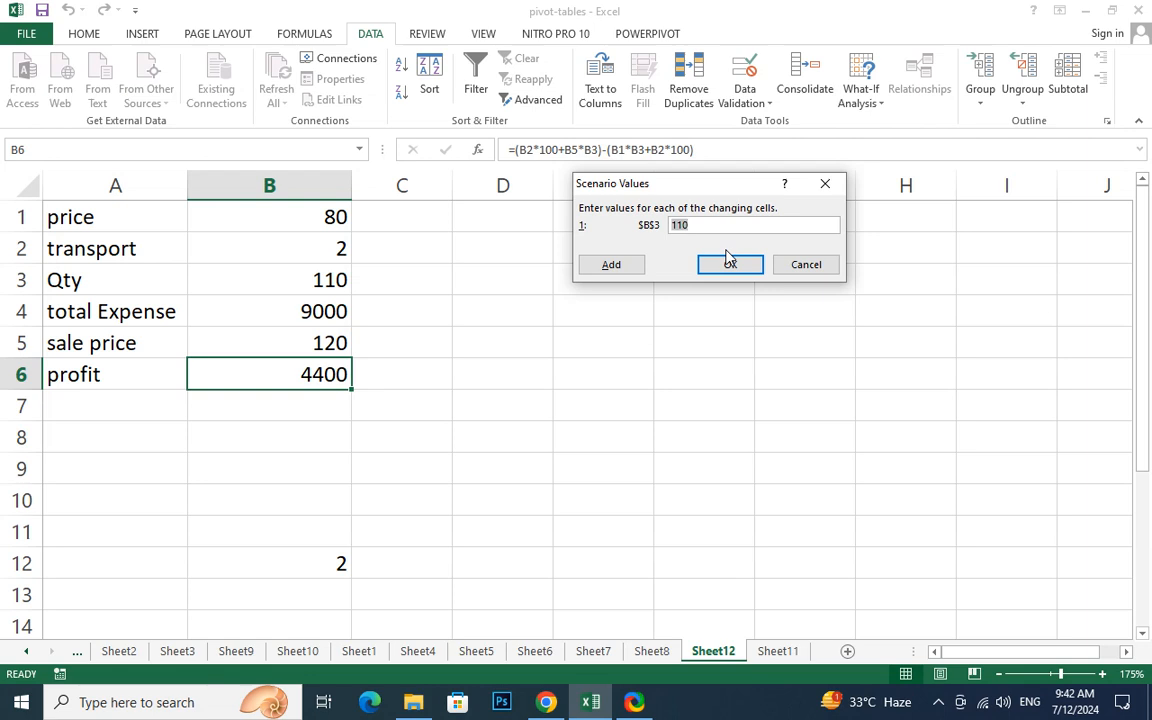
text(1500)
click(730, 264)
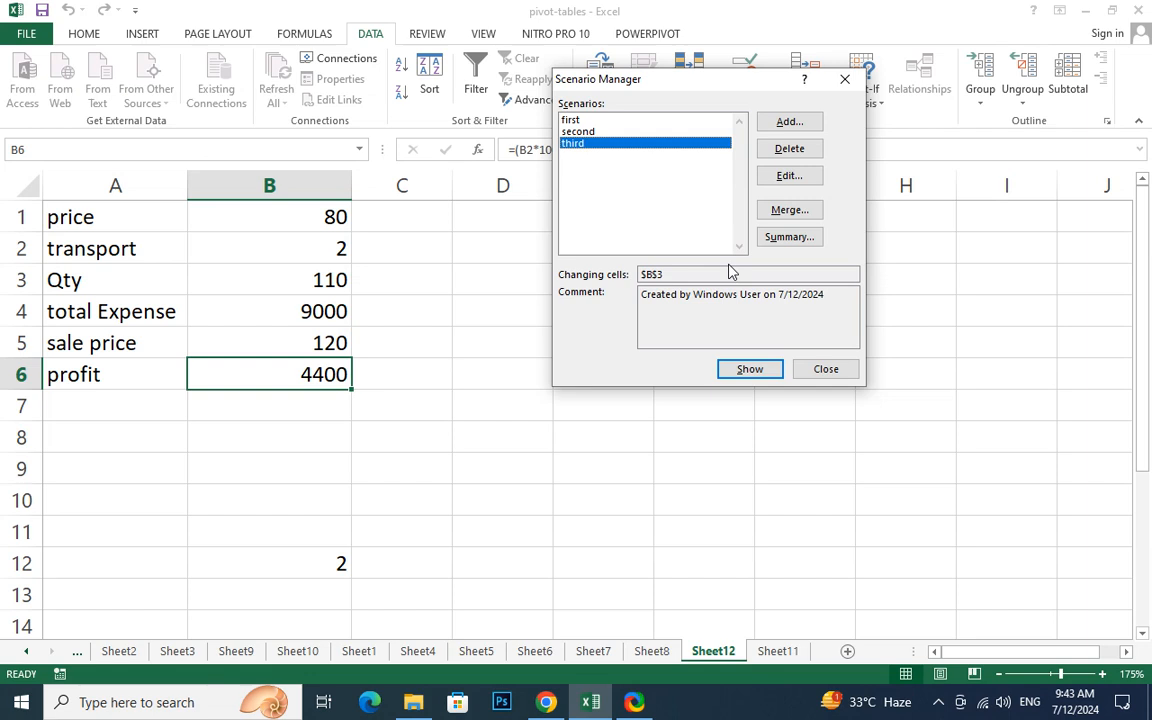
Step: Apply the third, second and first scenarios to the sheet in that order
click(763, 373)
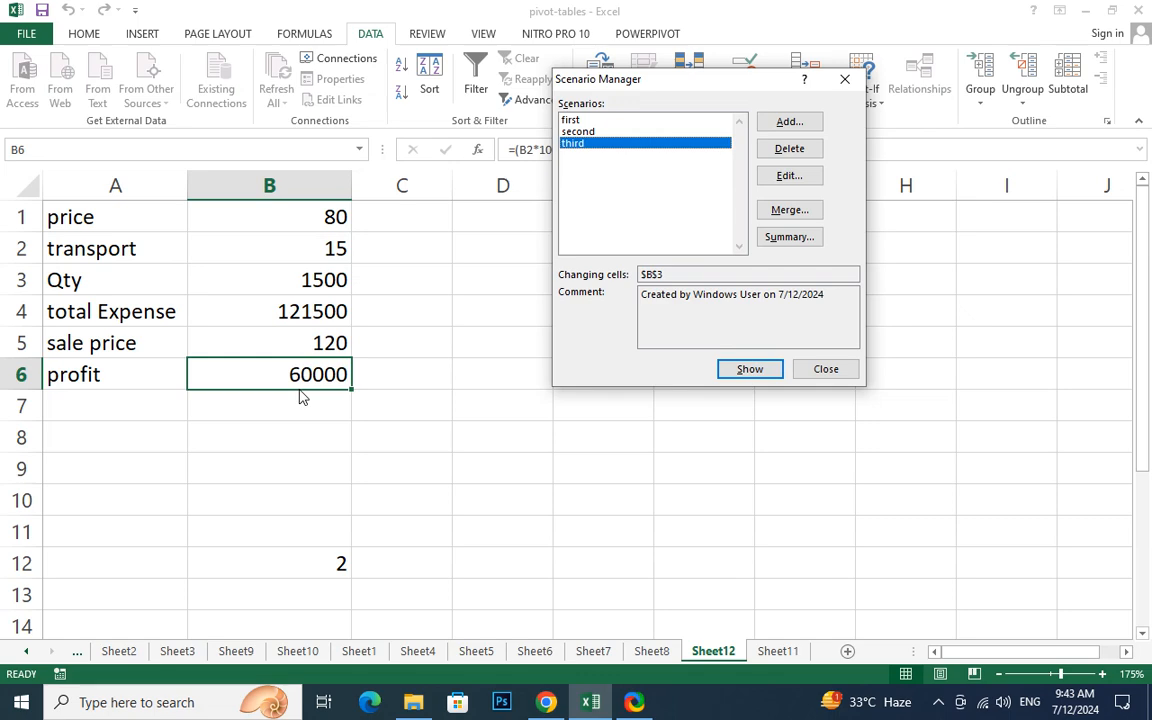
click(578, 132)
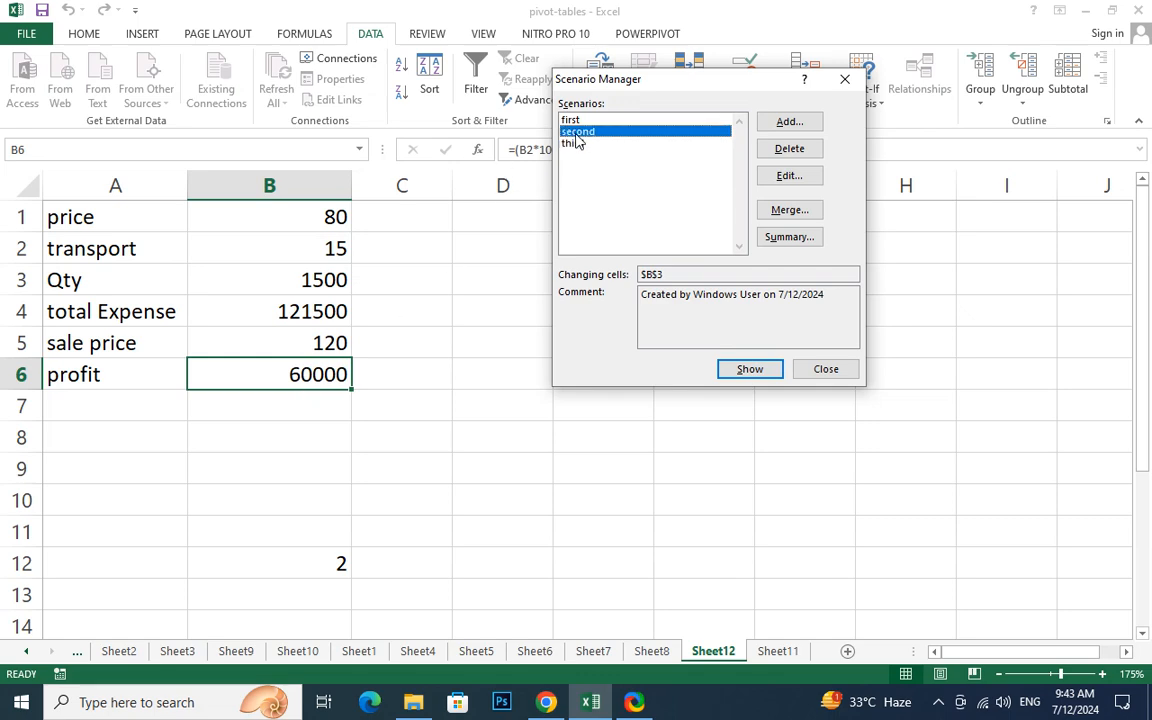
click(738, 371)
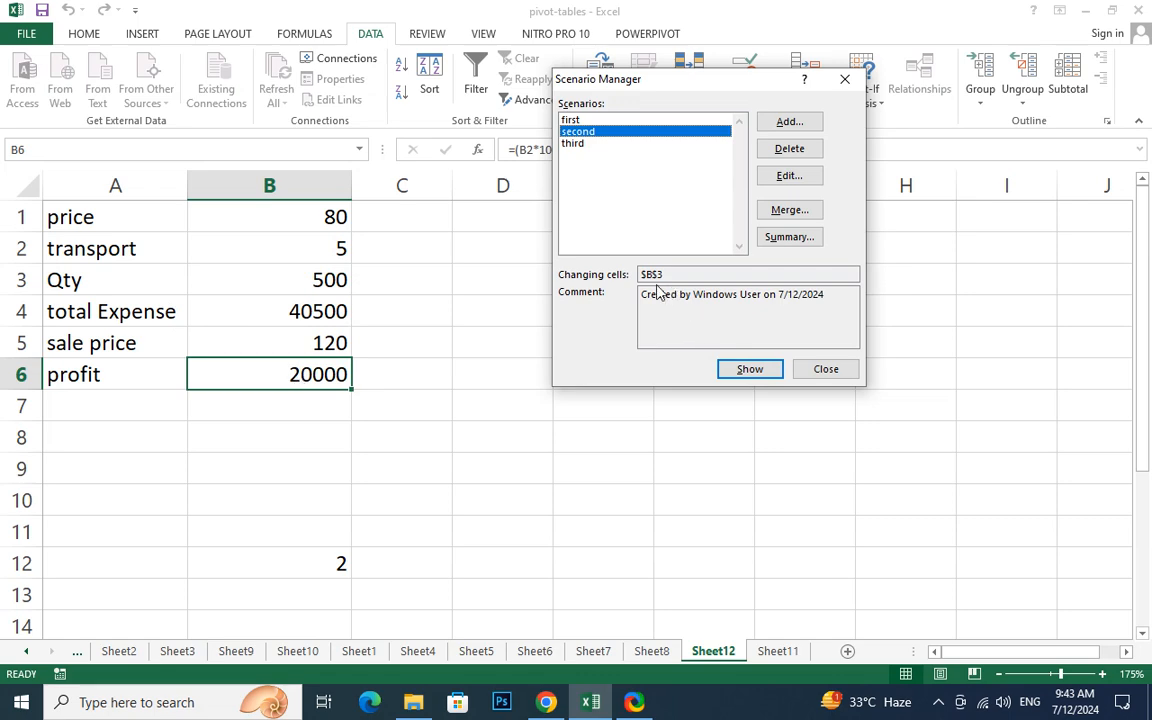
click(572, 120)
click(750, 370)
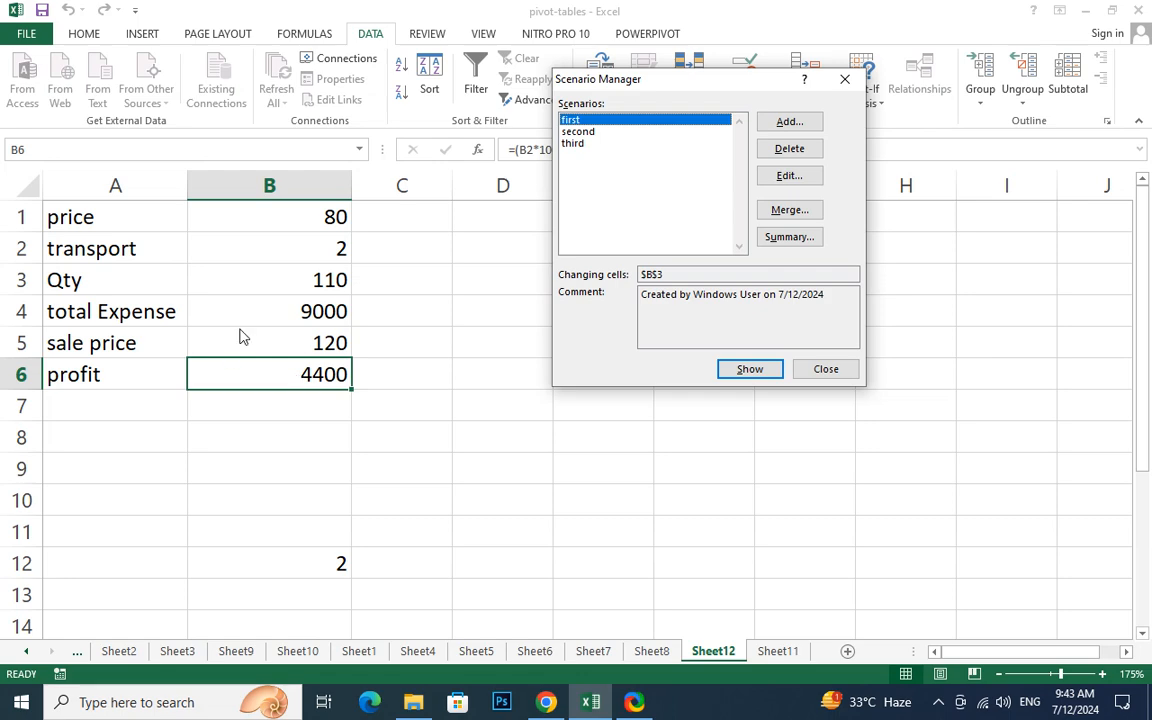
Step: Create a scenario summary report with B4 and B6 as the result cells
click(769, 239)
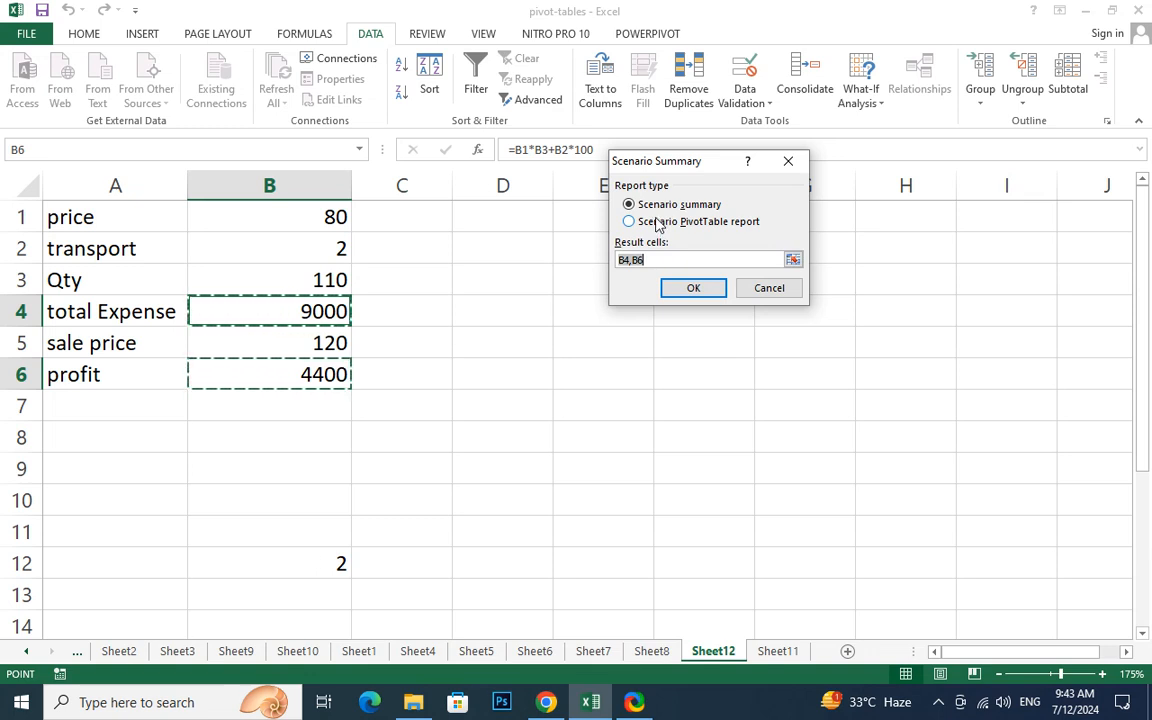
click(716, 292)
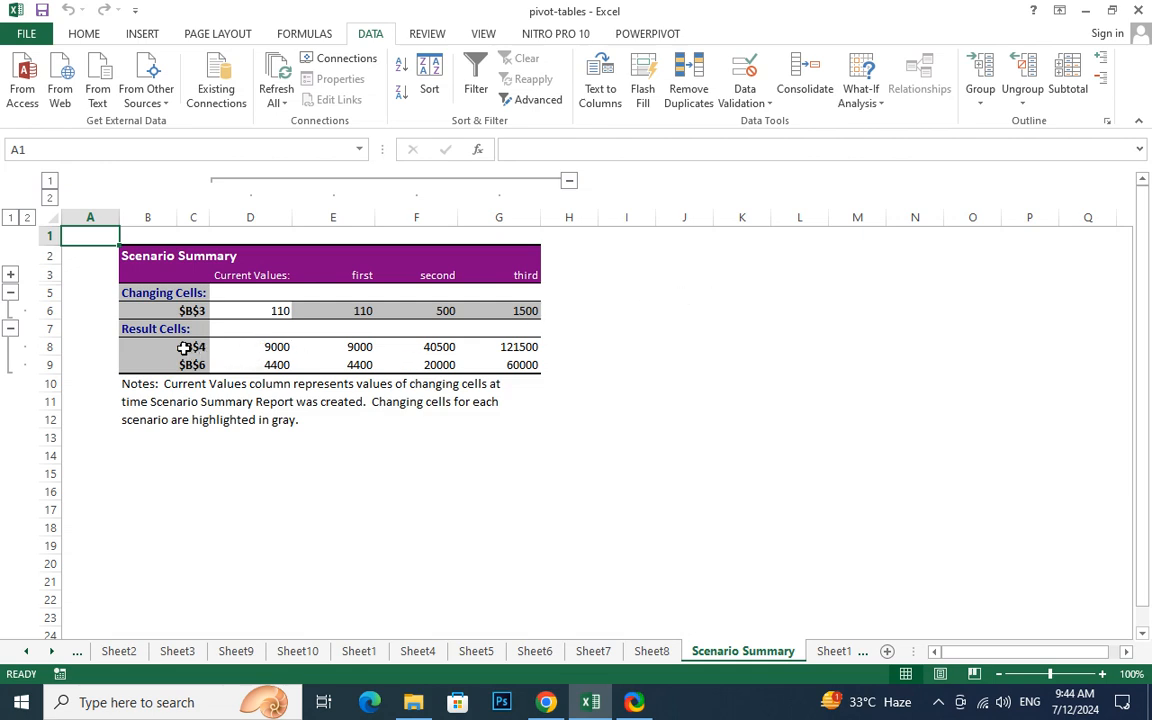
Step: Examine the summary's current results and compare the quantity, total expense and profit of the second and third scenarios
click(267, 345)
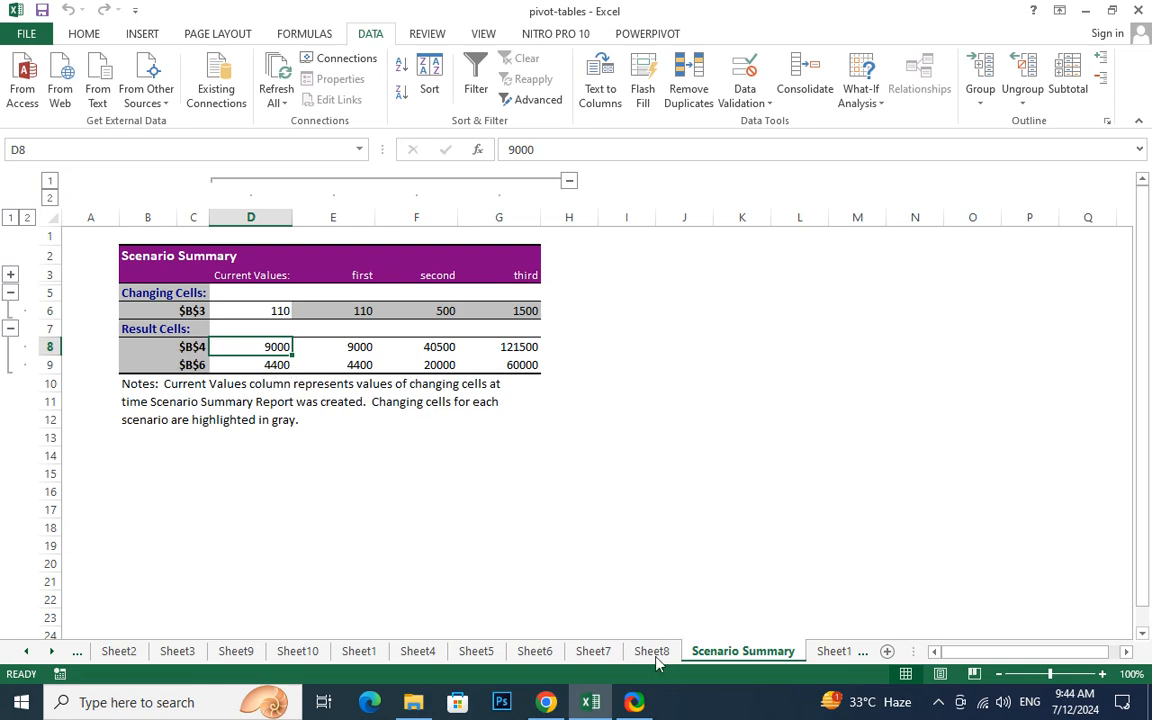
key(ctrl+Page_Up)
key(ctrl+Page_Down)
click(262, 365)
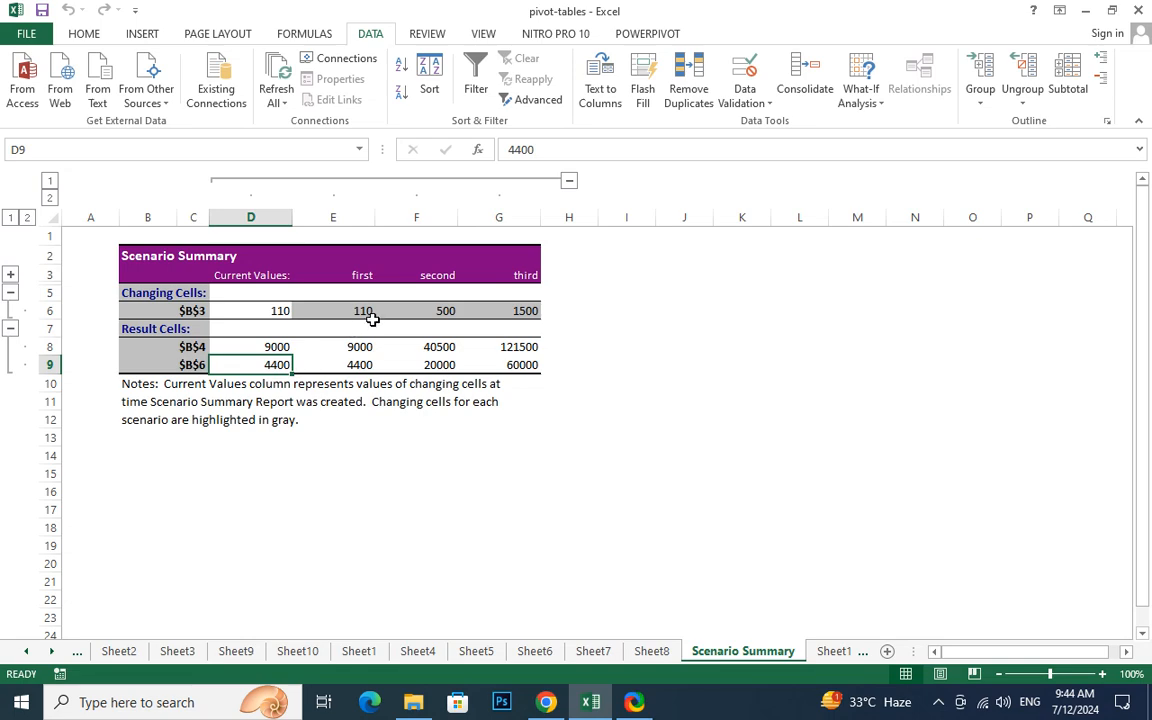
click(449, 310)
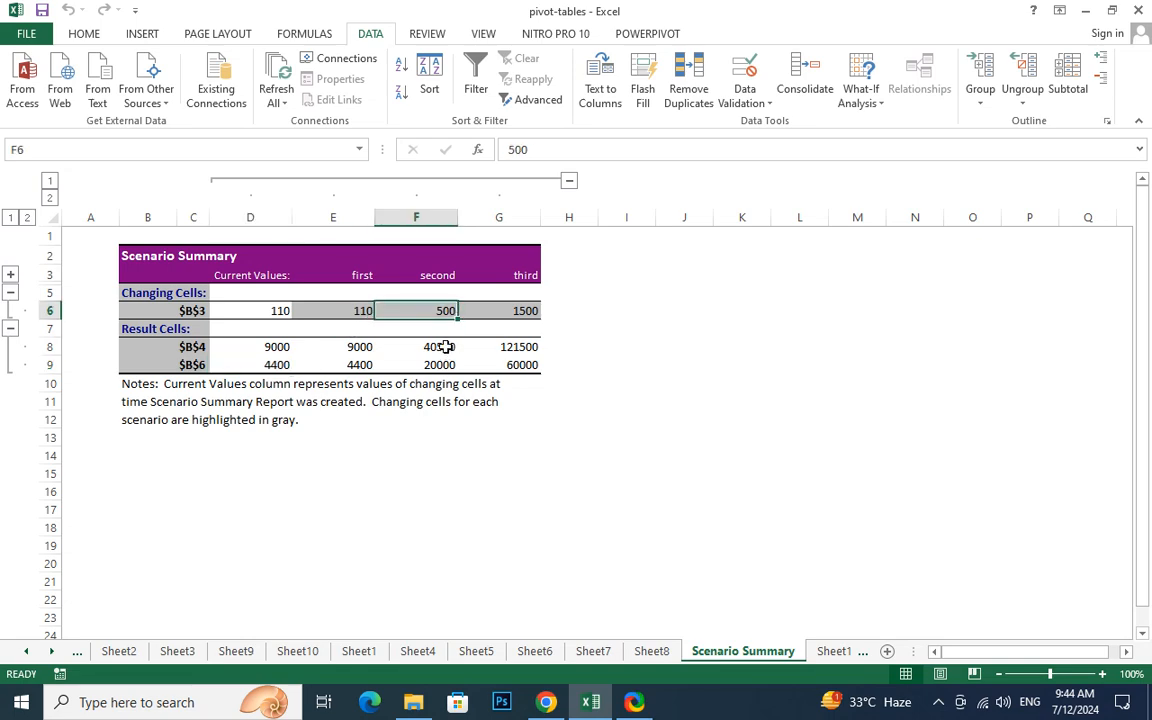
click(446, 346)
click(445, 364)
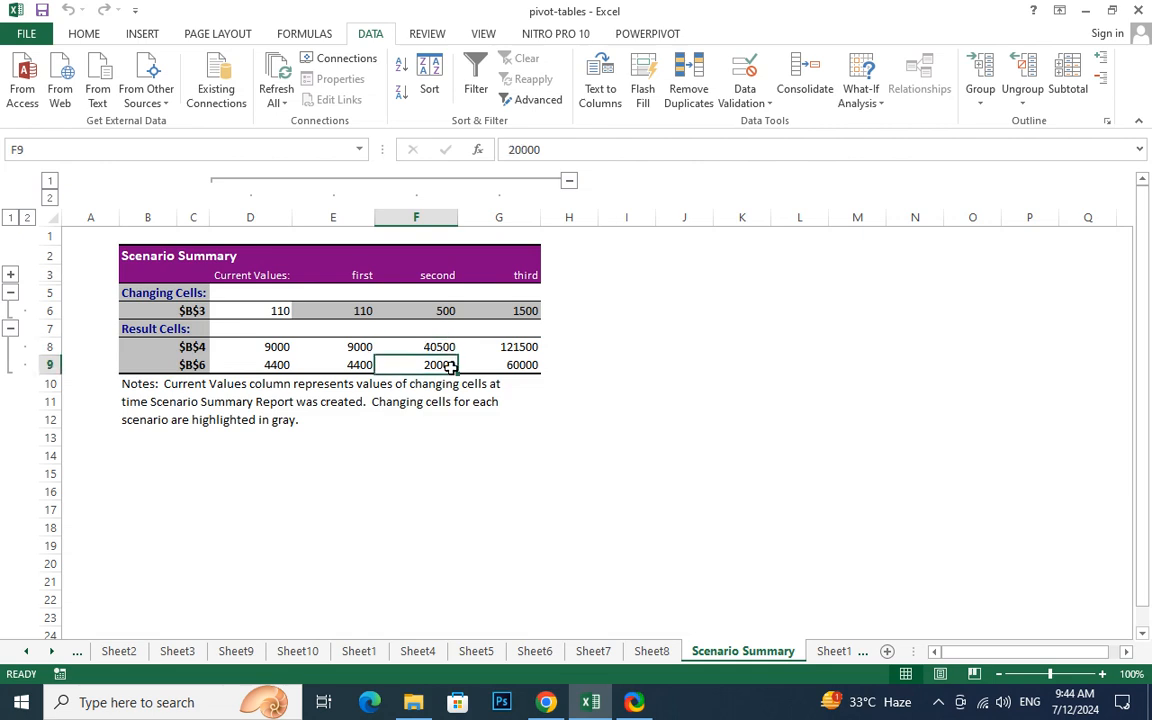
click(532, 307)
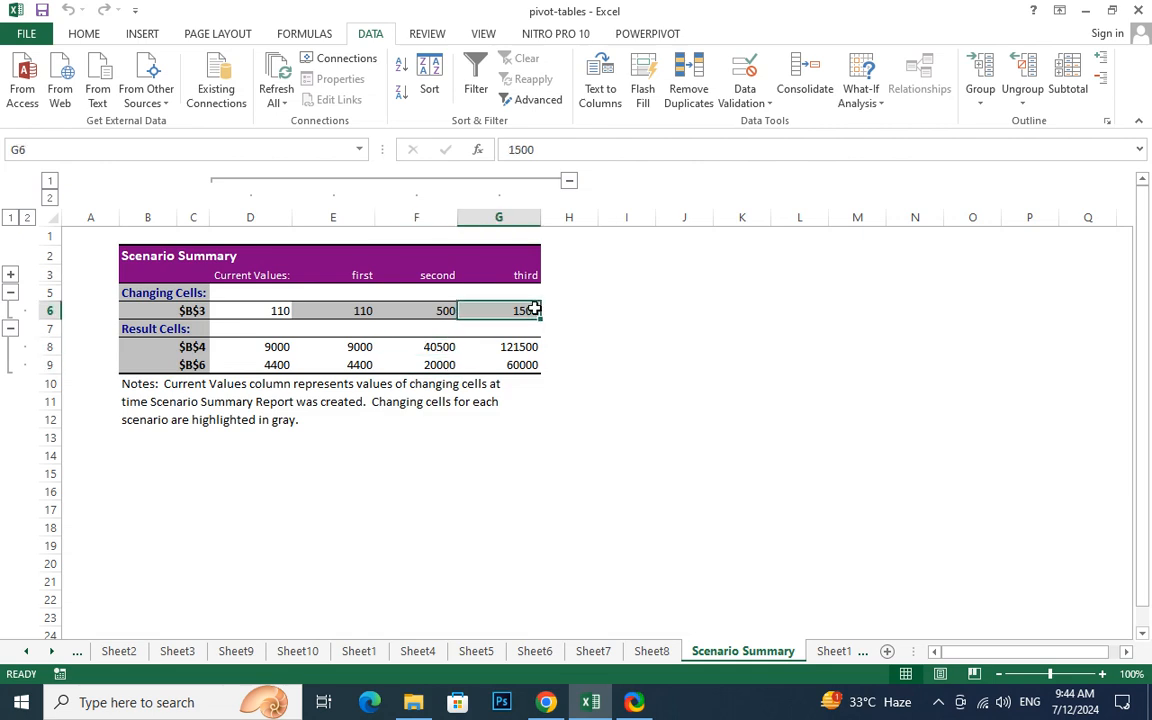
click(527, 343)
click(526, 366)
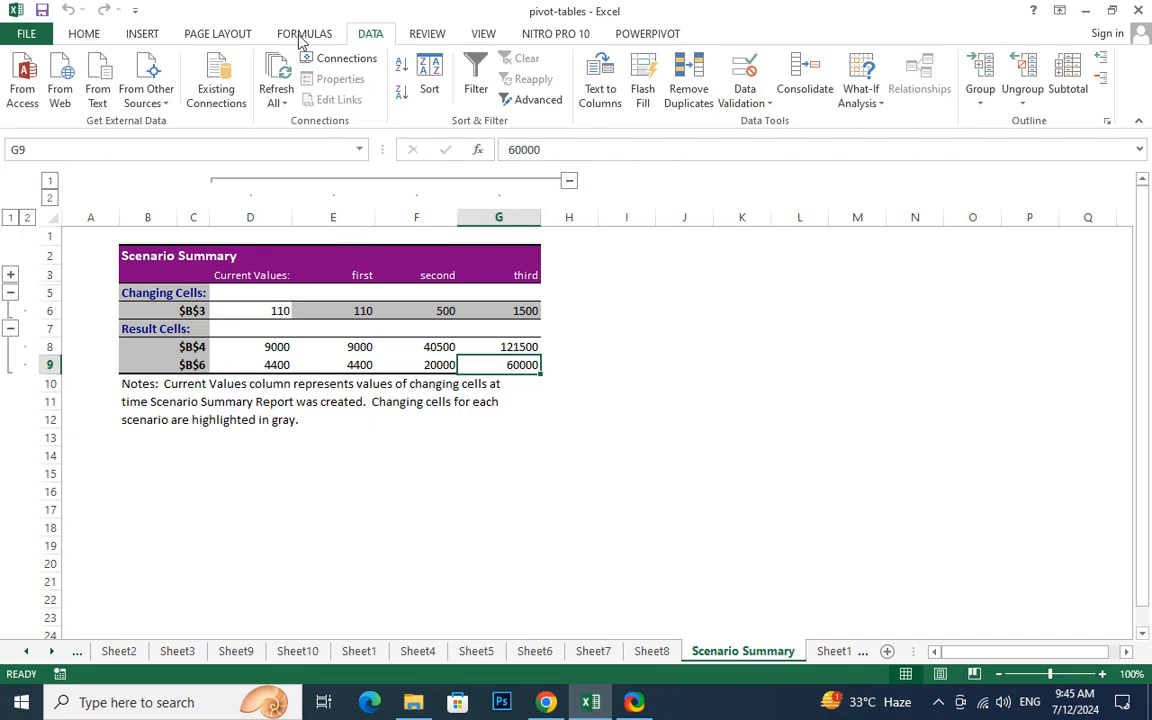
Step: Toggle the summary's comment row and scenario columns, and collapse its changing-cell and result-cell rows
click(11, 276)
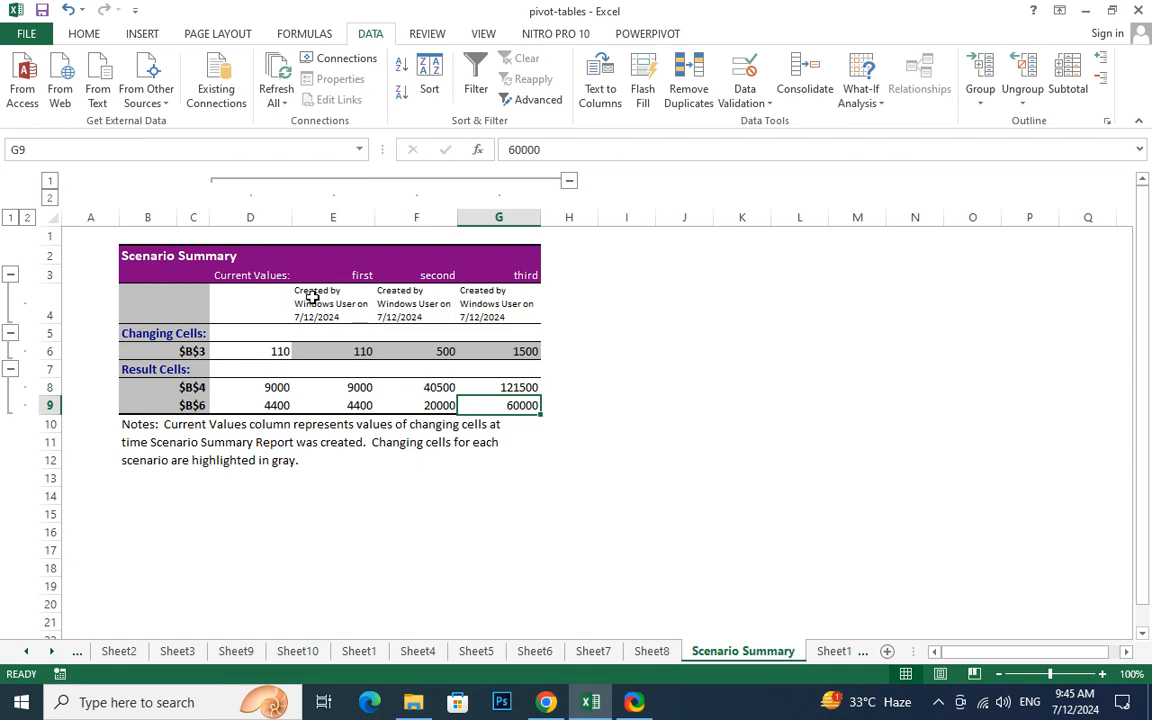
click(10, 274)
click(11, 293)
click(11, 311)
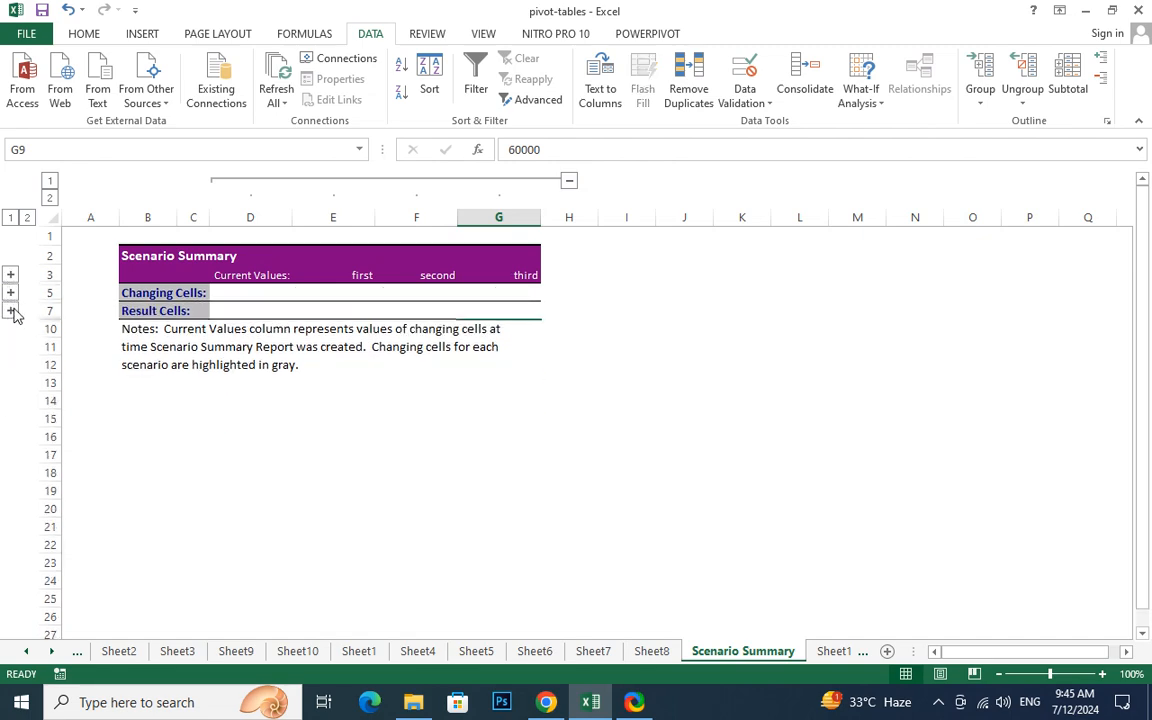
click(49, 180)
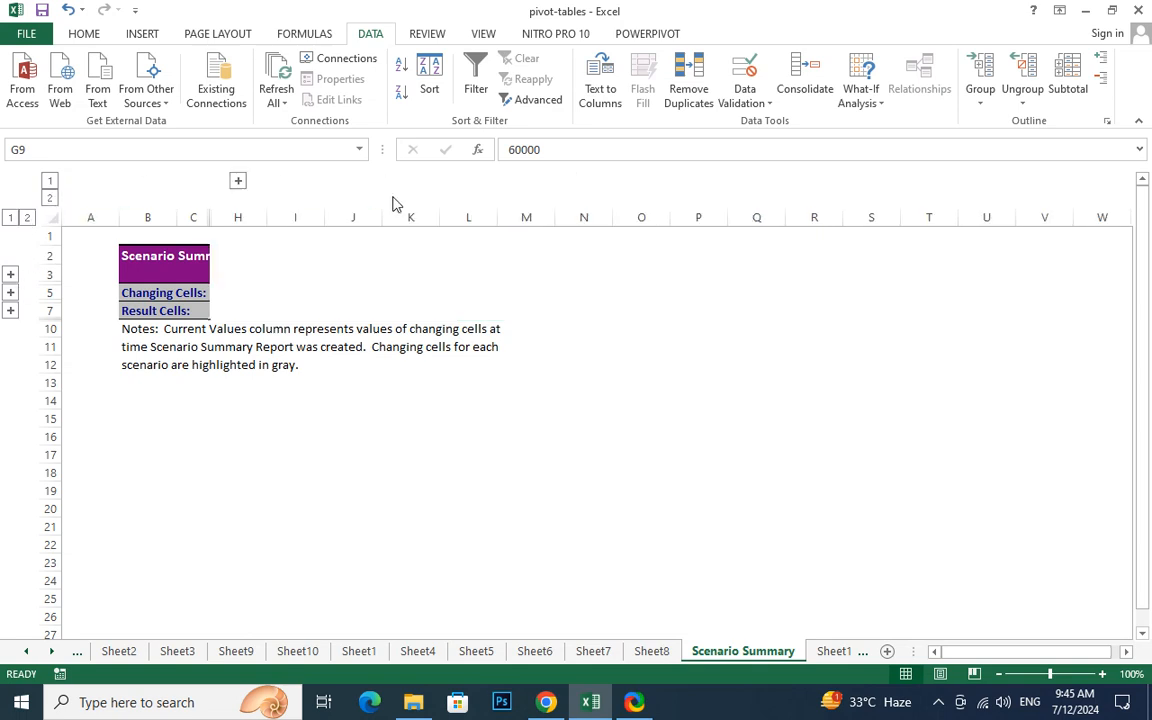
click(238, 181)
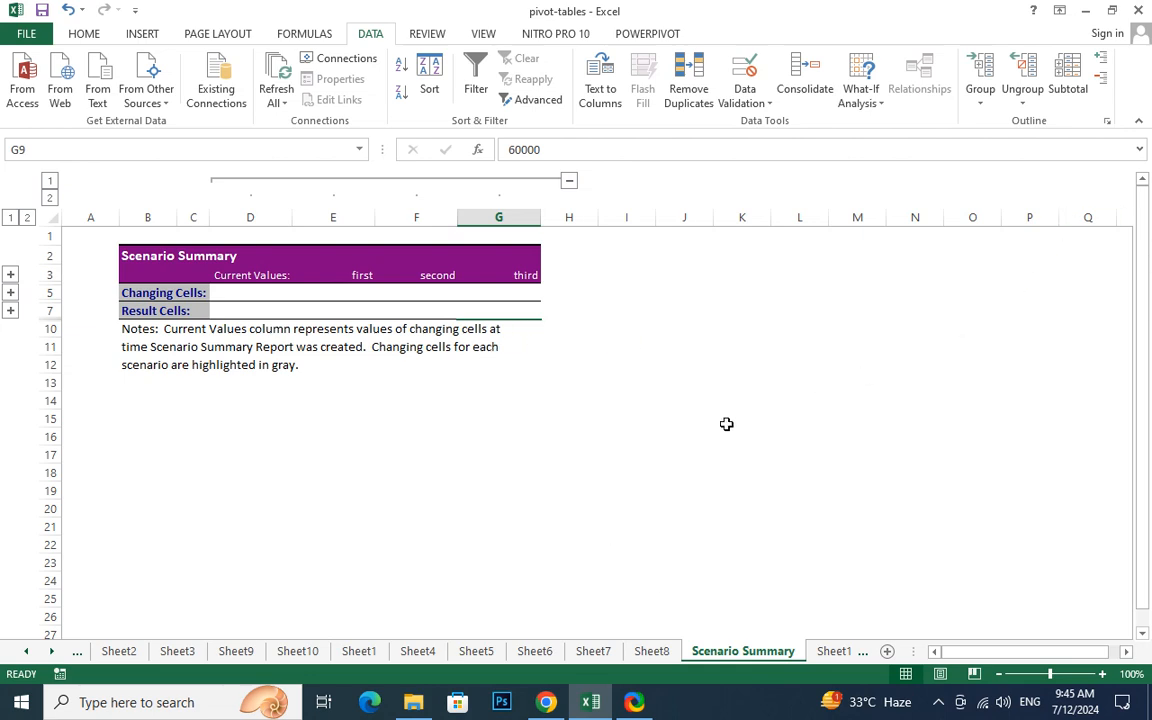
scroll(617, 419, down, 1)
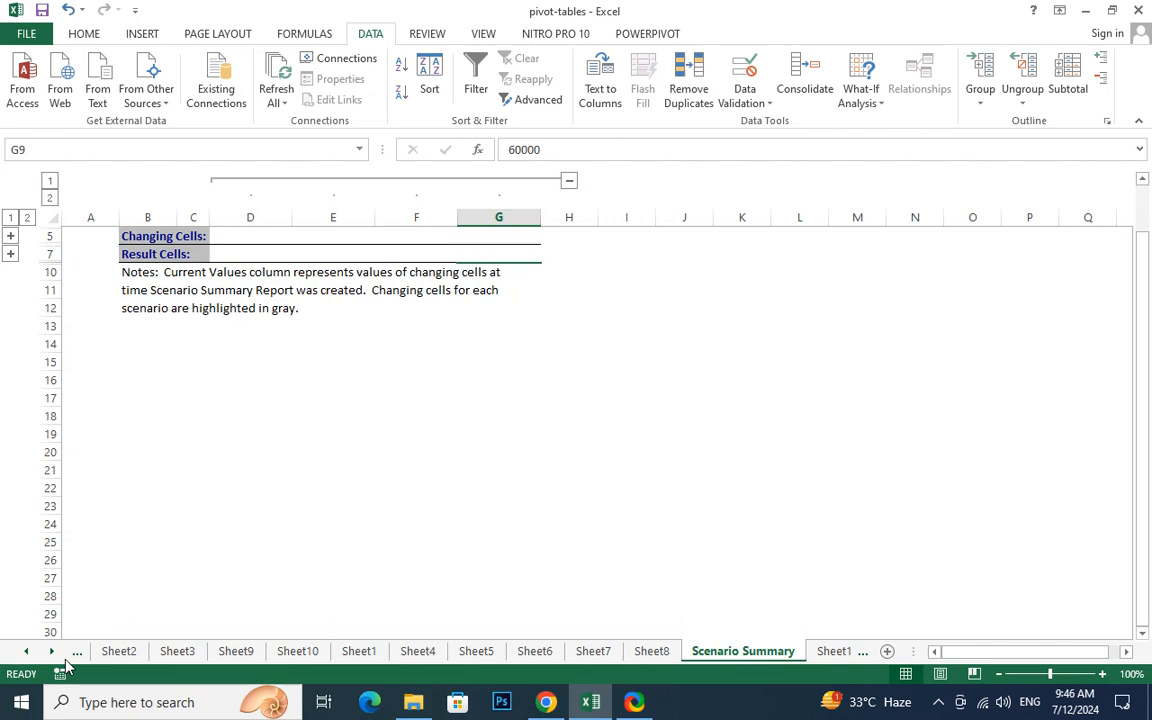
Step: Create a scenario PivotTable report from the scenarios on Sheet12, using B4 and B6 as the result cells
click(655, 652)
click(838, 652)
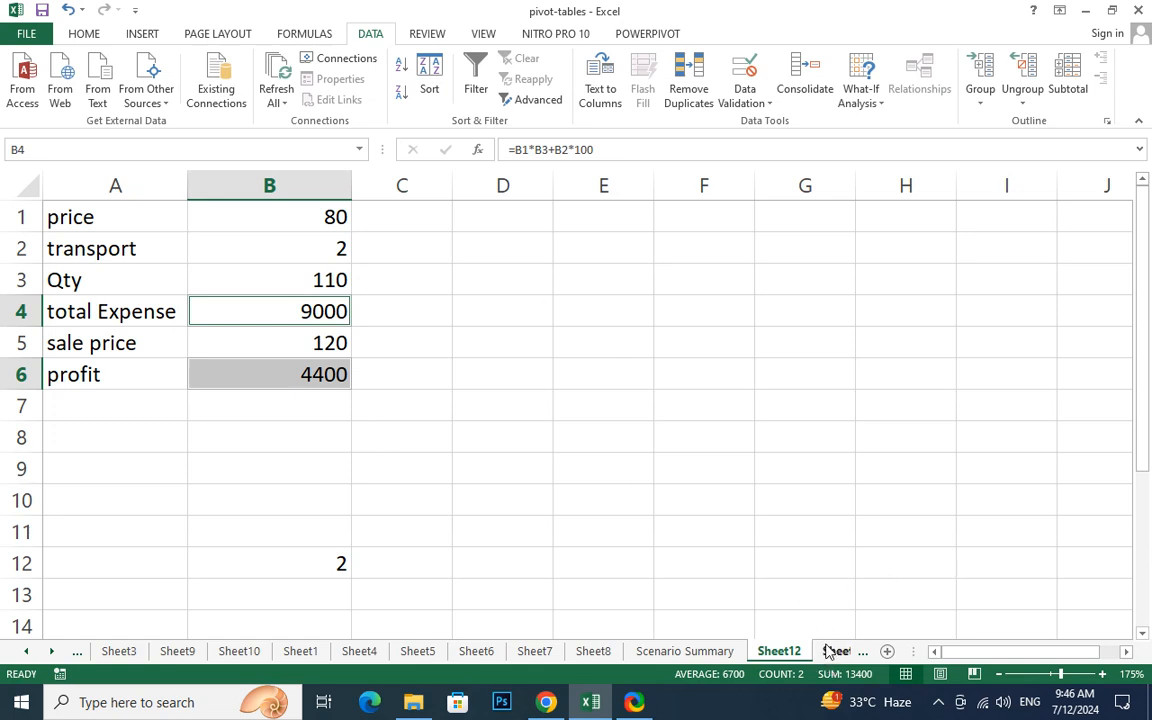
click(861, 104)
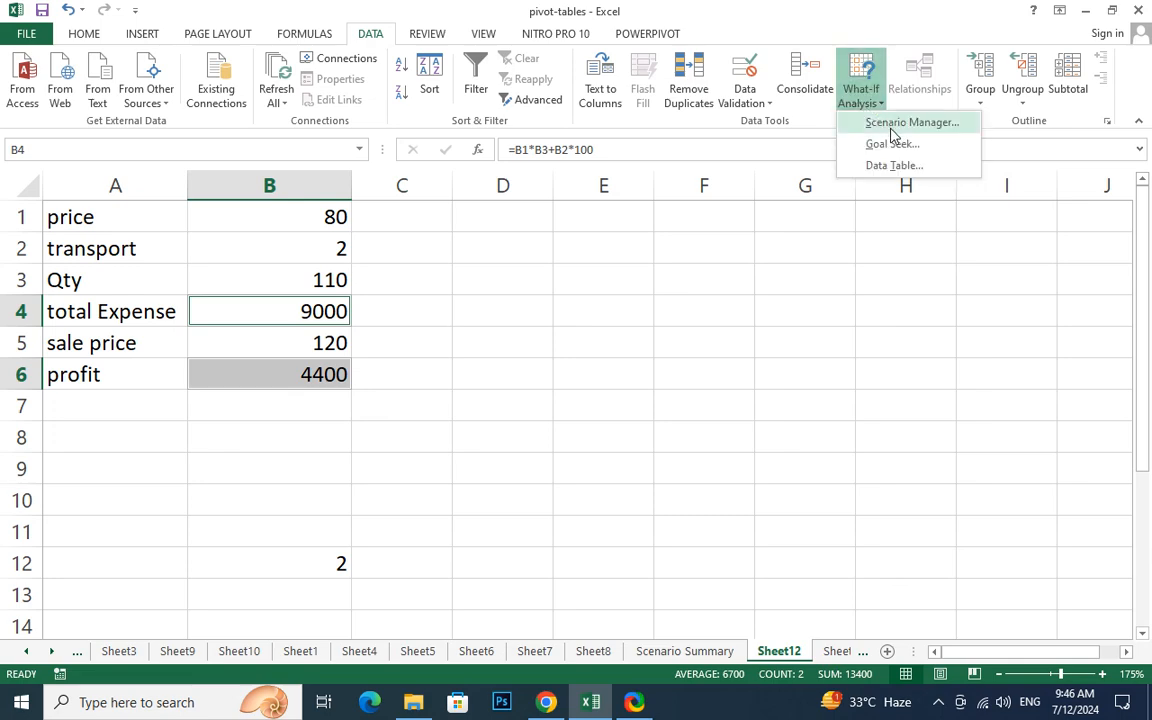
click(891, 126)
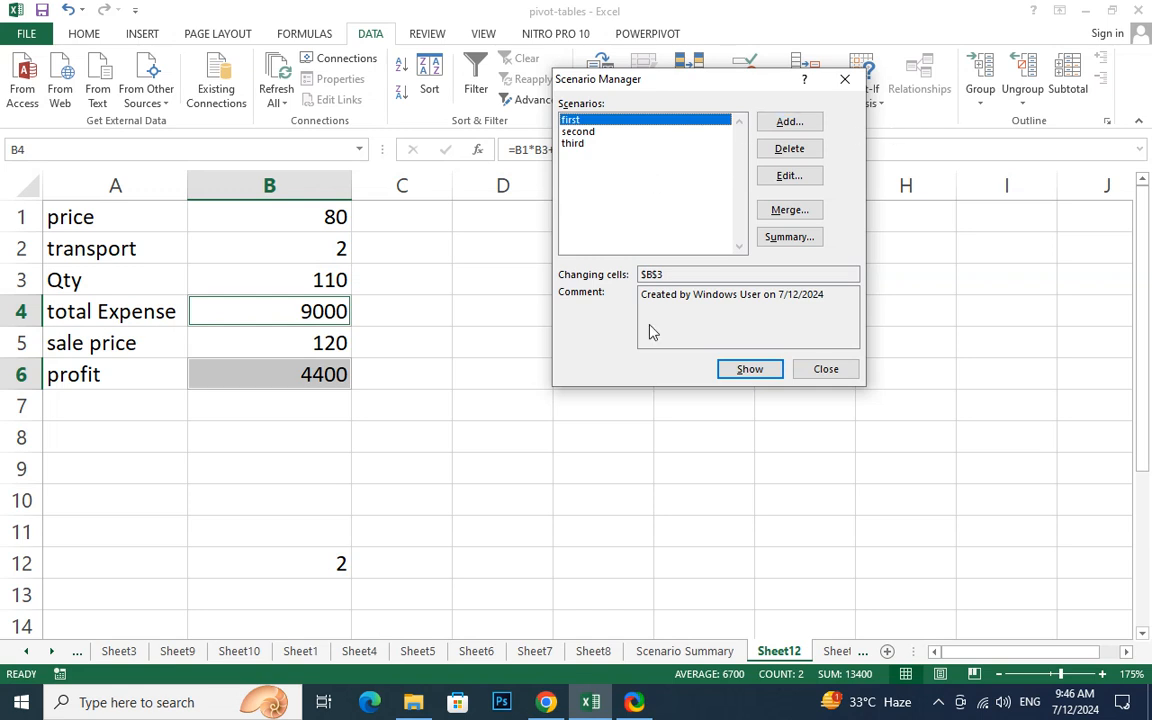
click(808, 237)
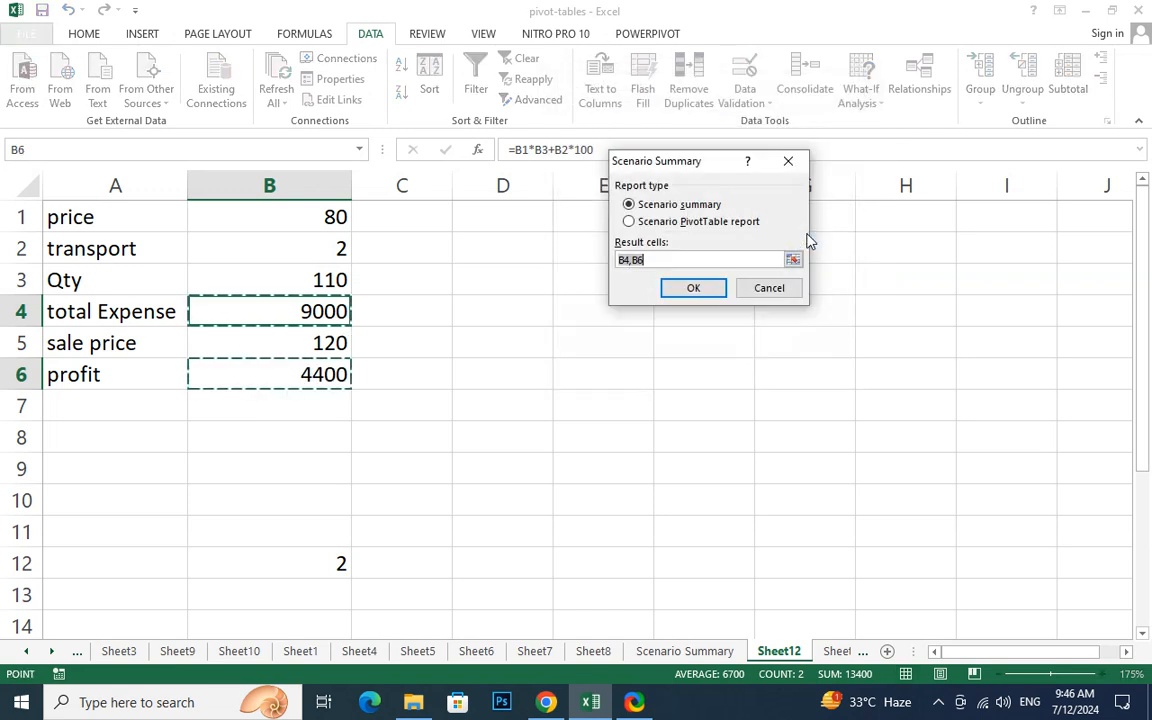
click(648, 224)
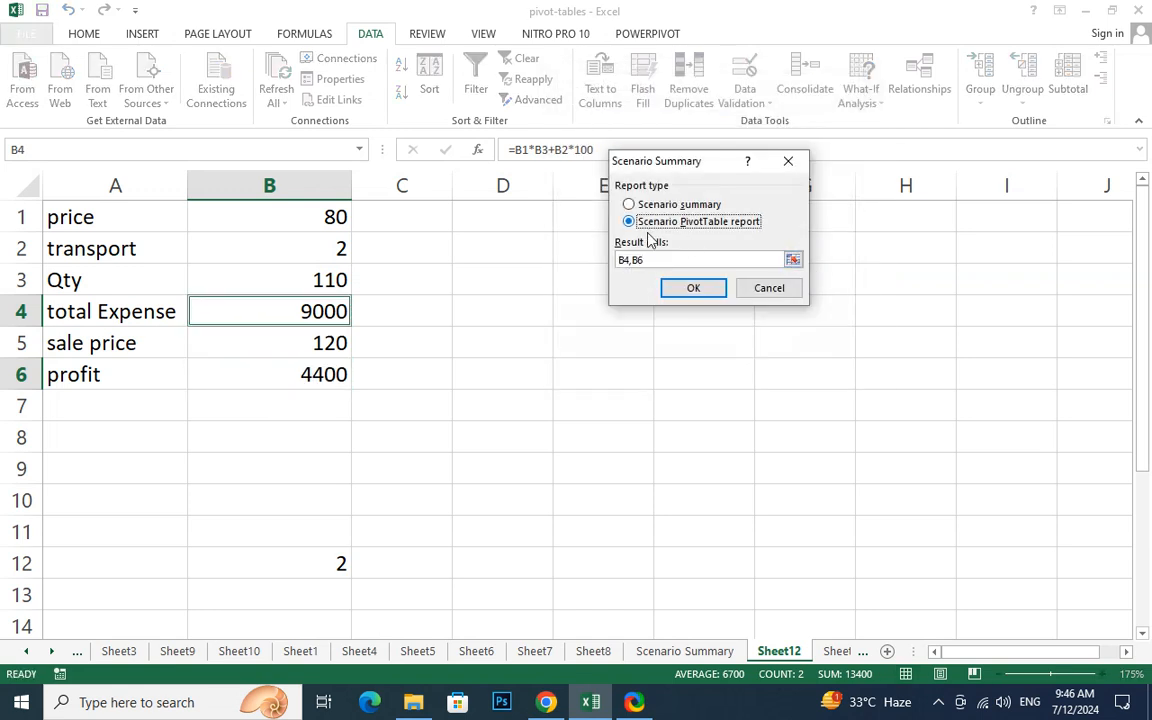
click(695, 290)
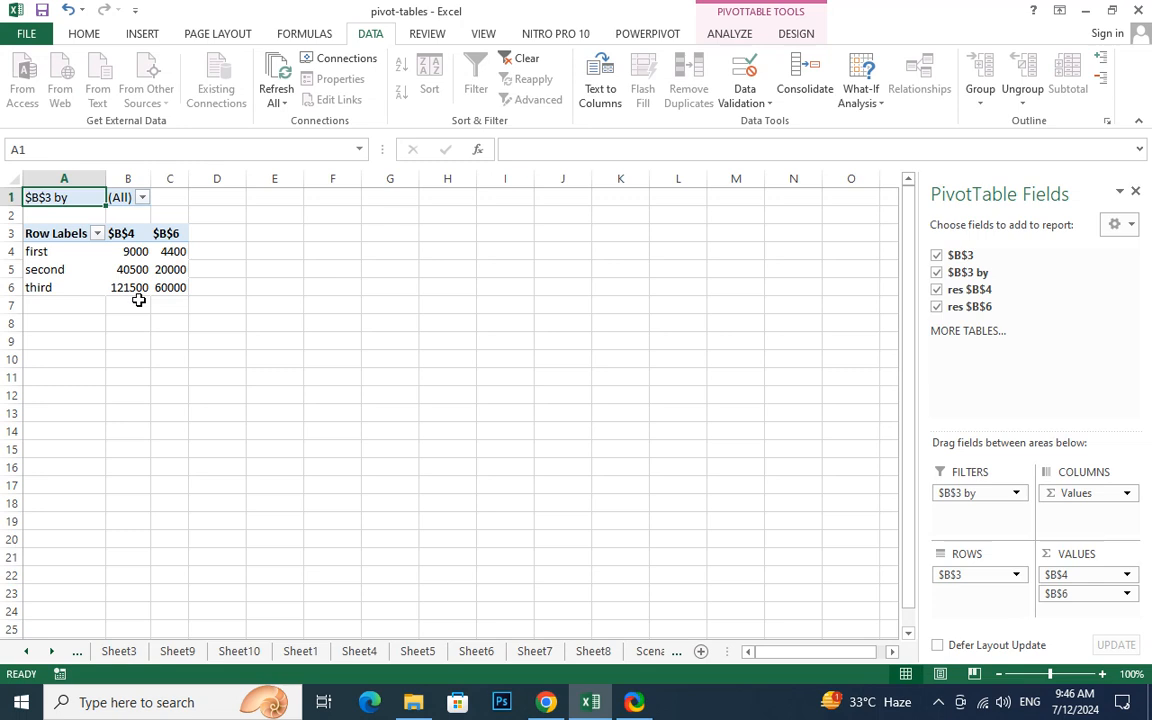
Step: Move the PivotTable's $B$6 result field from the values to the columns, and from there to the rows beneath $B$3
click(142, 198)
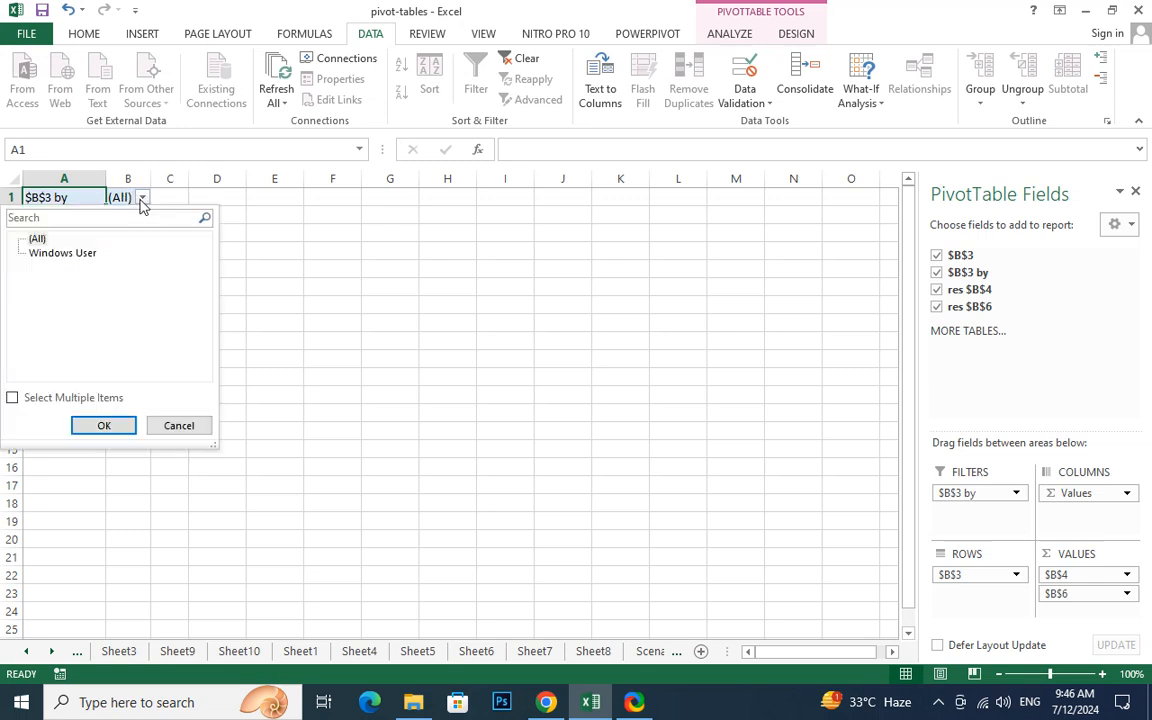
click(142, 198)
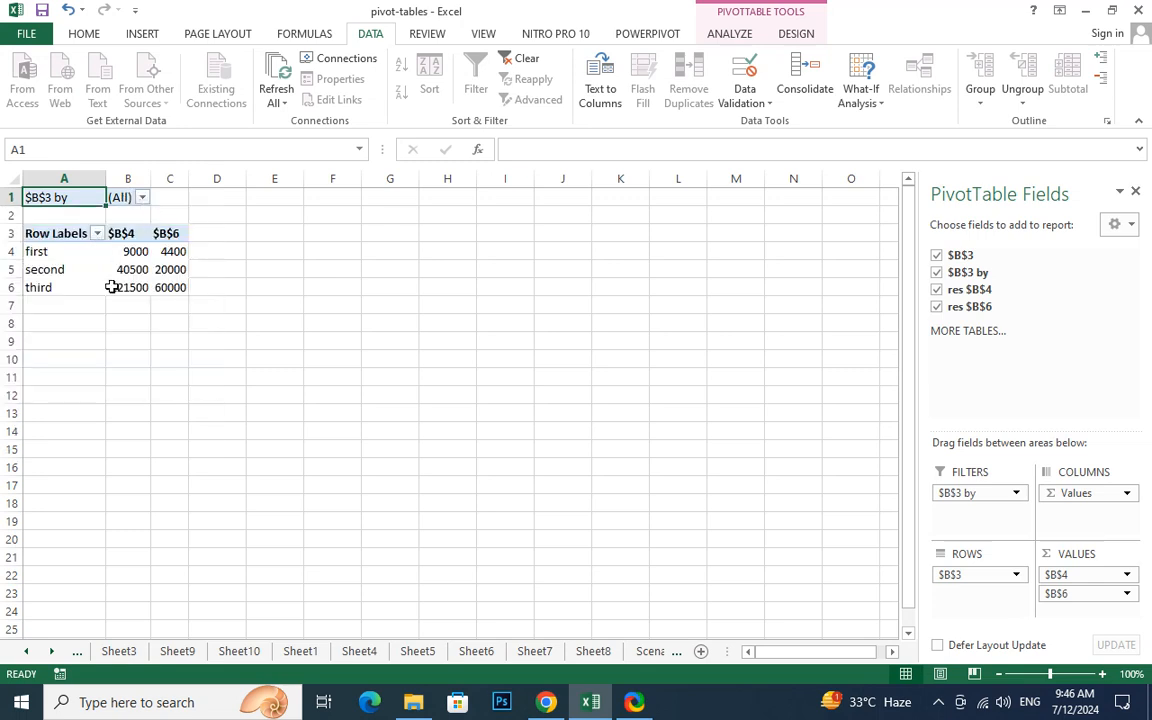
mouse_move(112, 287)
drag(1097, 596, 1118, 527)
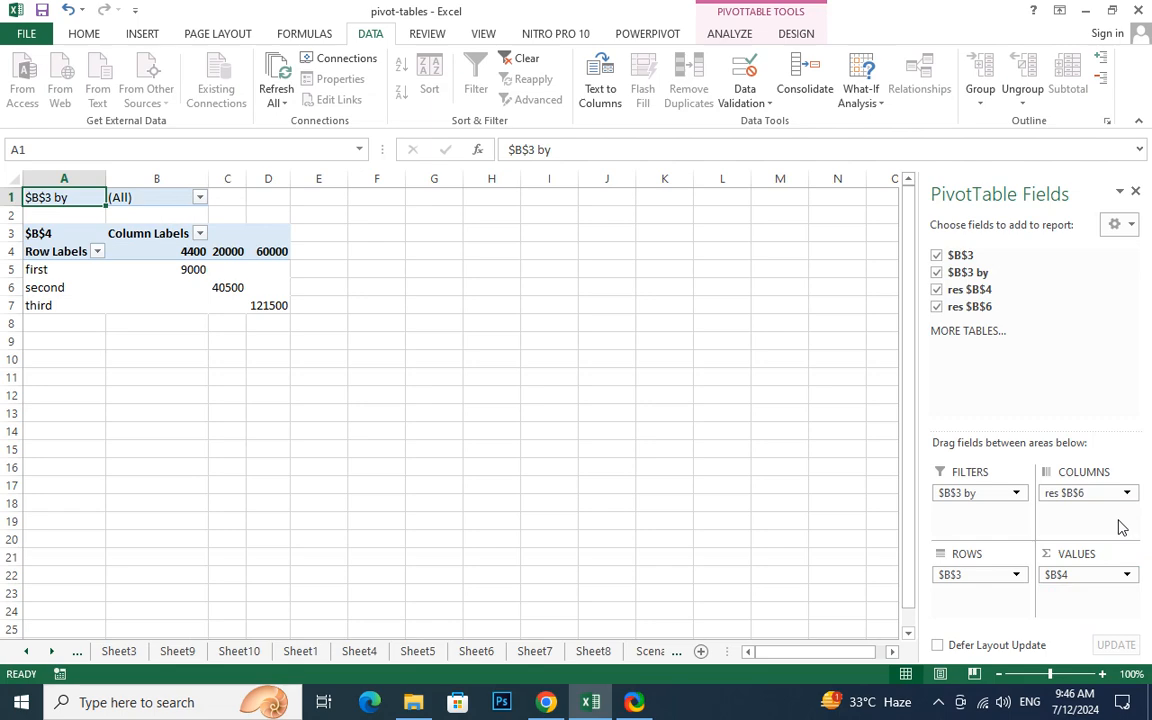
drag(1085, 493, 996, 592)
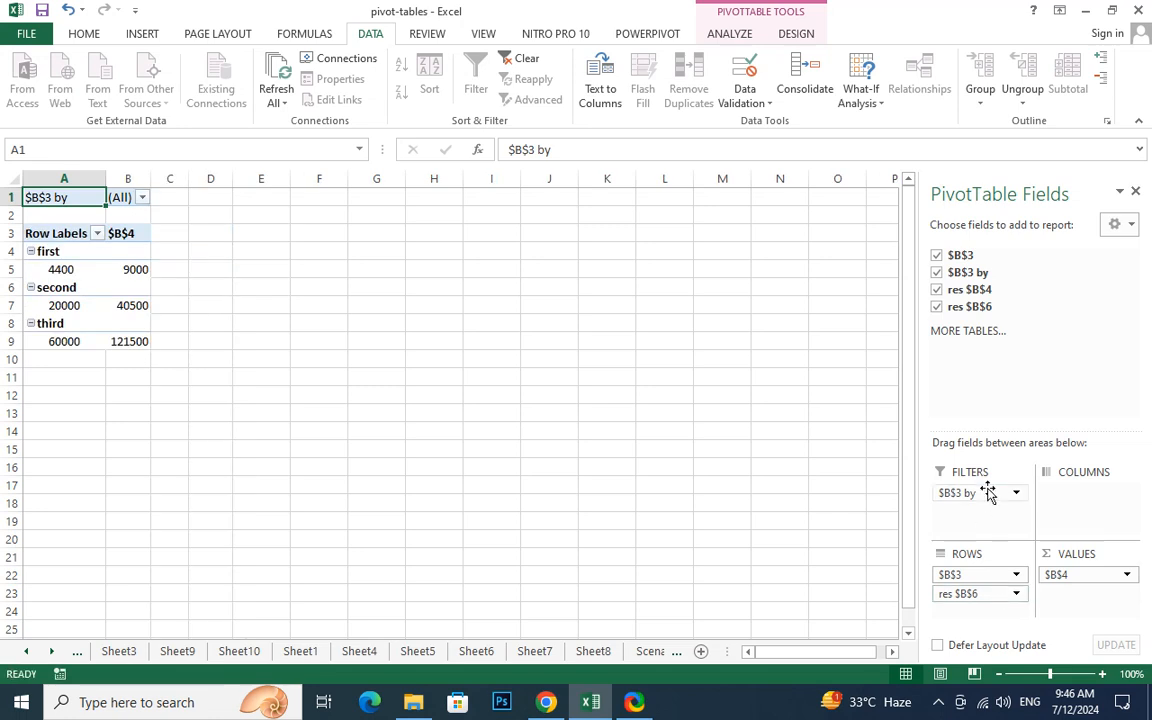
mouse_move(985, 494)
mouse_down()
mouse_move(1114, 597)
mouse_move(1013, 560)
mouse_move(998, 500)
mouse_up()
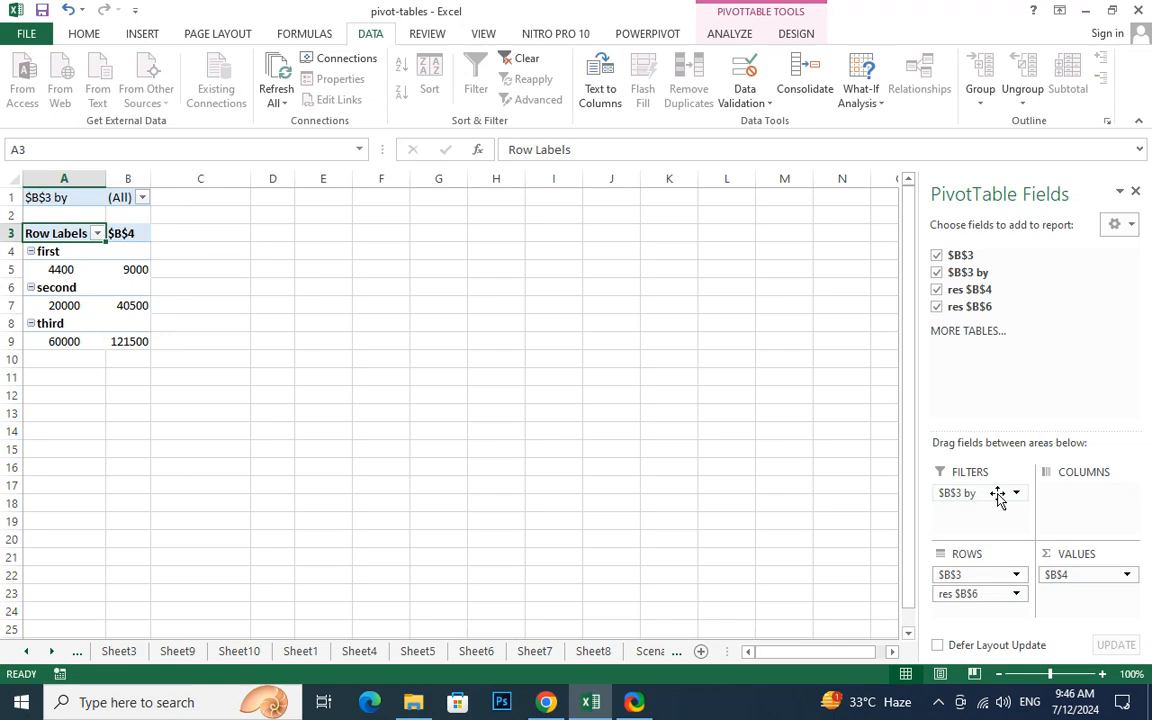
Step: Expand the comment row and the changing-cell row on the Scenario Summary sheet
click(650, 651)
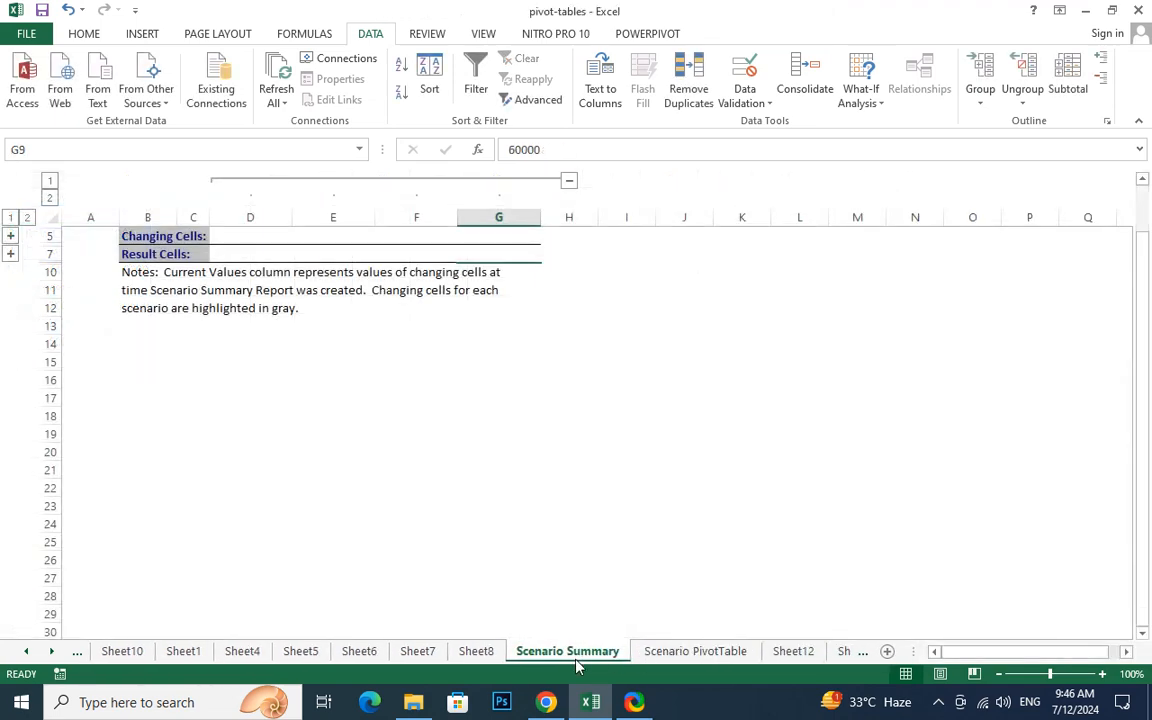
scroll(165, 303, up, 1)
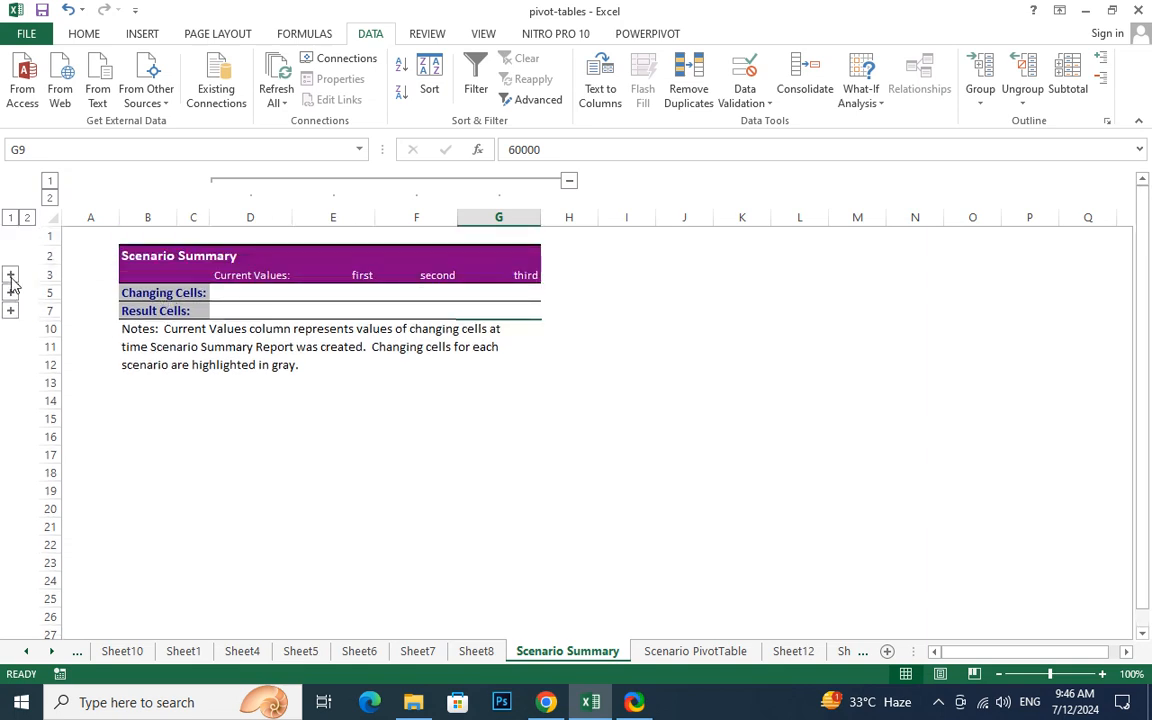
click(10, 274)
click(10, 333)
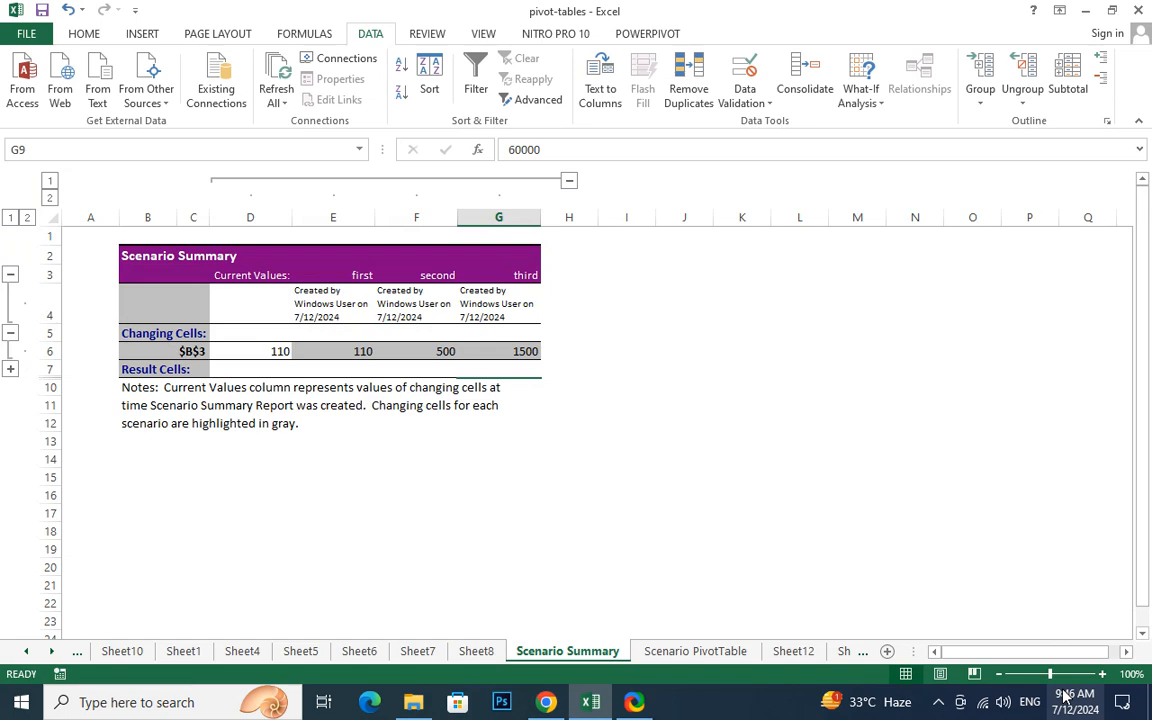
click(938, 702)
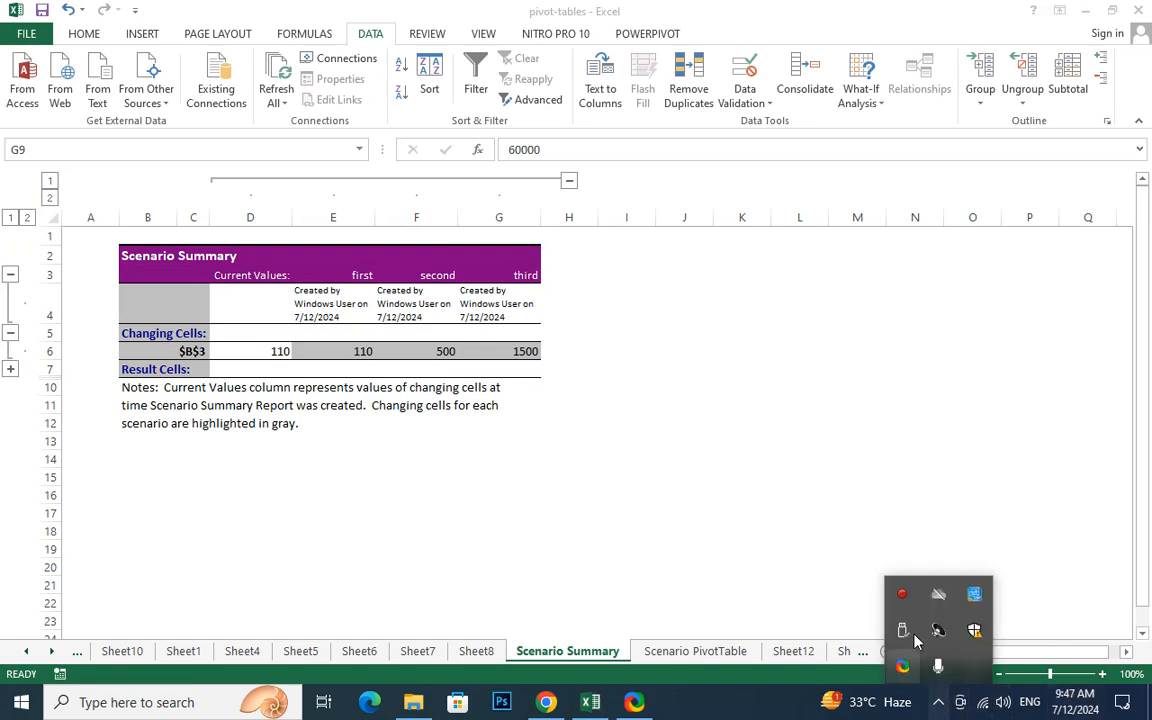